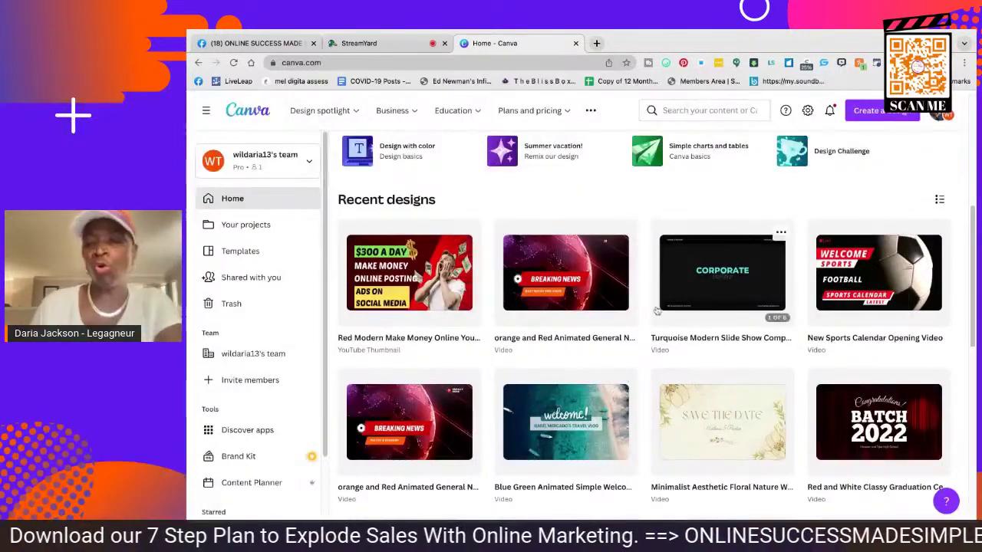
Look through the recent designs on the home page
scroll(656, 310, down, 1)
scroll(652, 308, down, 8)
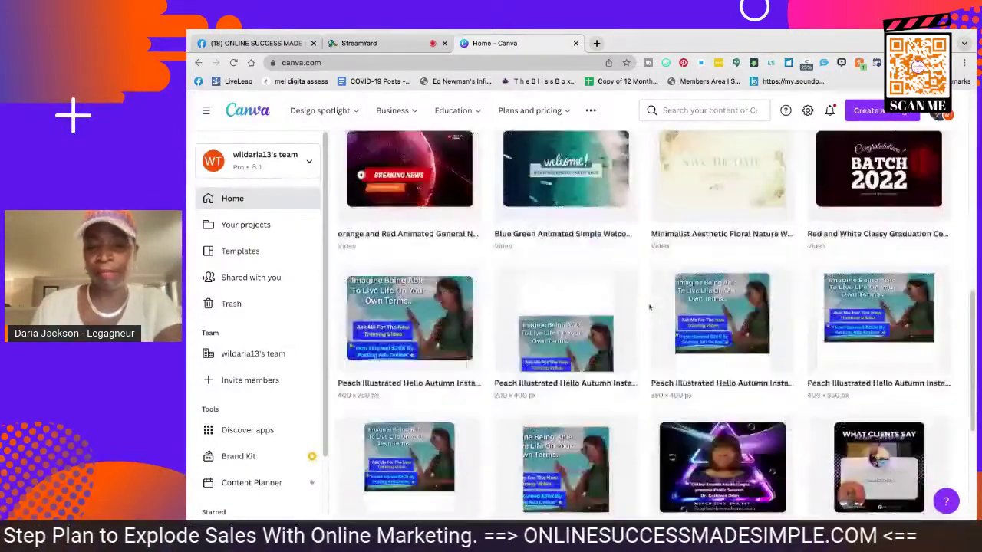
scroll(649, 307, down, 7)
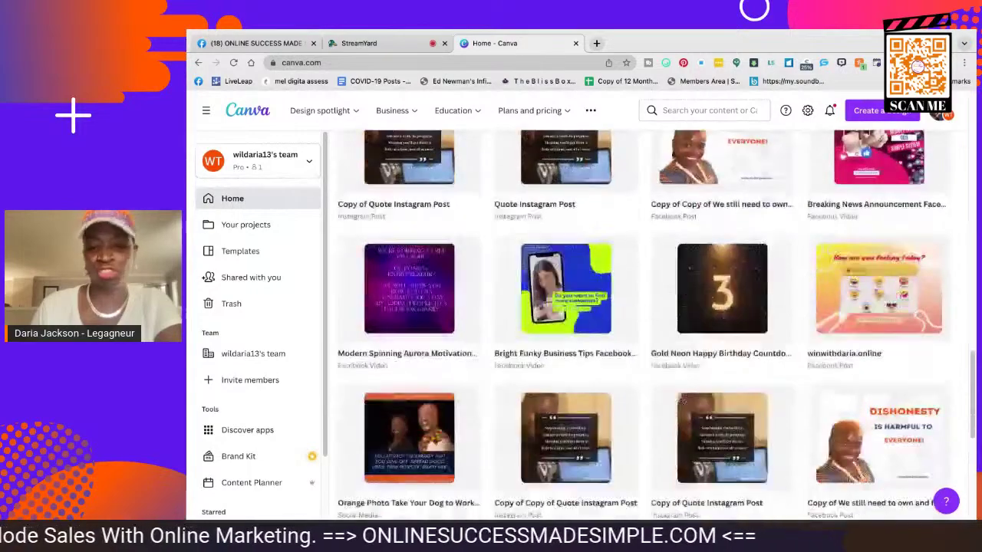
scroll(652, 310, down, 8)
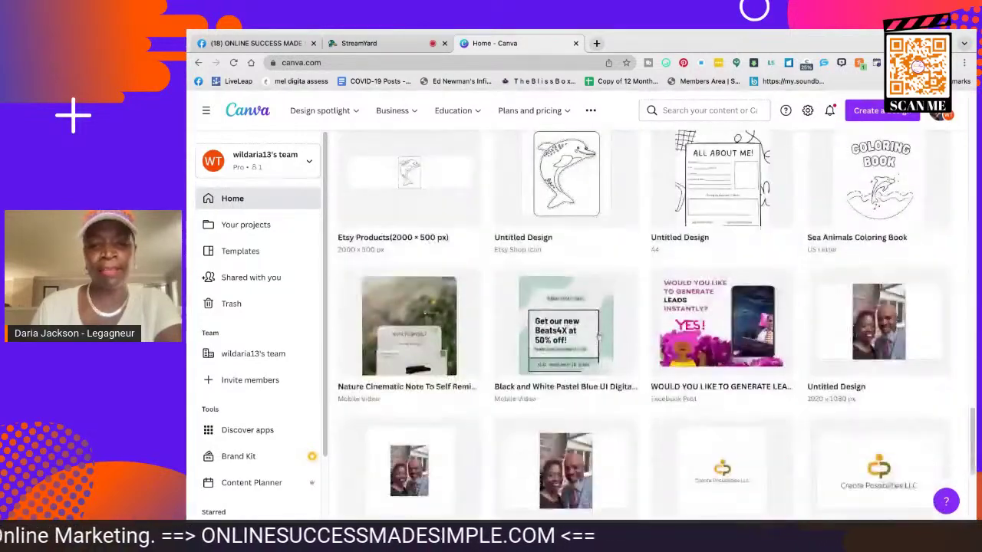
scroll(652, 310, down, 8)
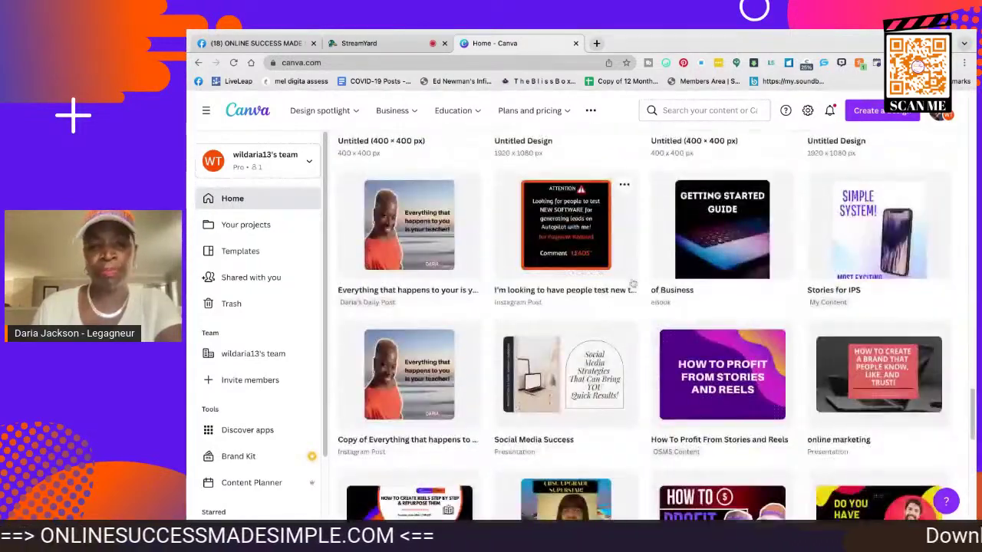
scroll(599, 280, up, 20)
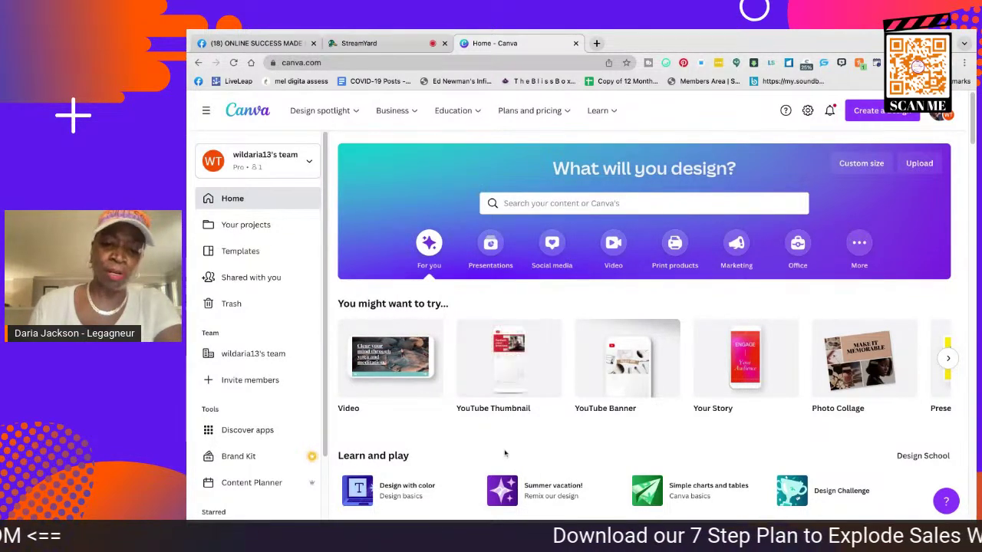
View the "$300 A Day" YouTube thumbnail from the recent designs and return to the home page
scroll(644, 307, down, 2)
scroll(606, 247, down, 5)
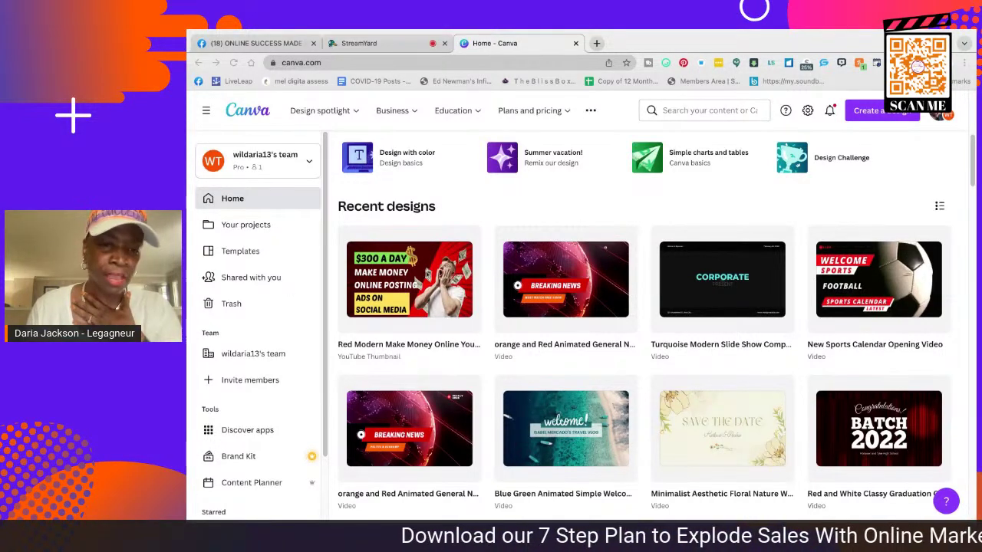
click(415, 289)
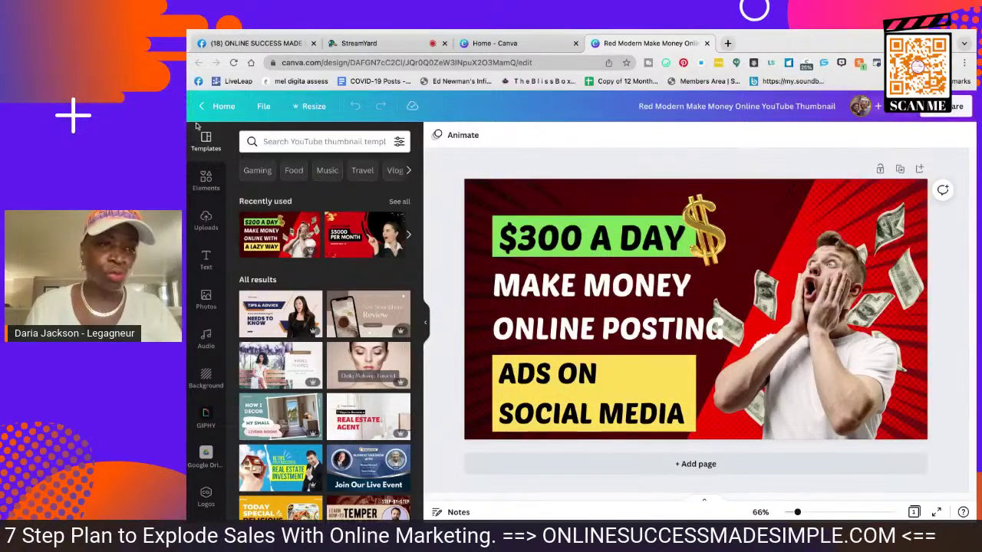
click(220, 108)
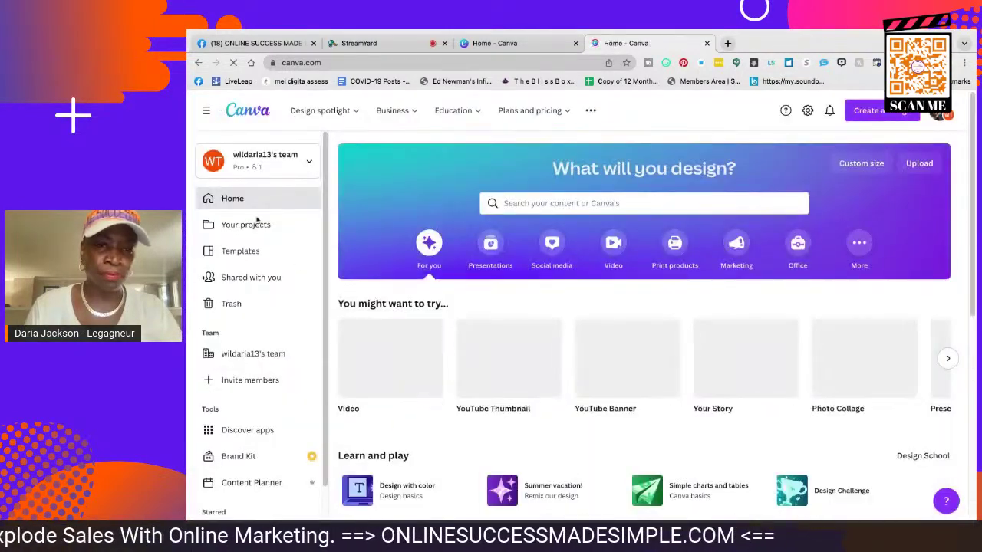
Search the template library for "youtube thumbnail"
click(619, 201)
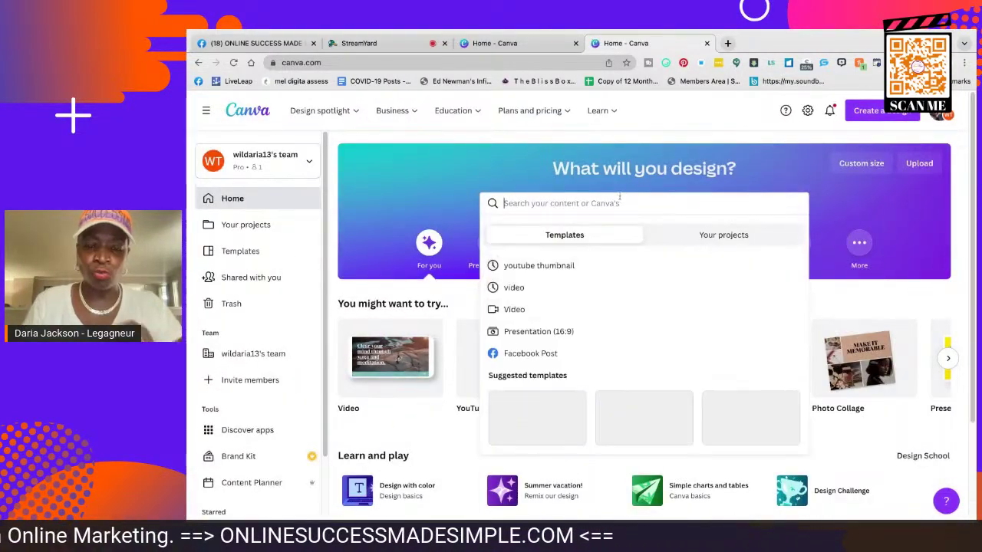
text(vi)
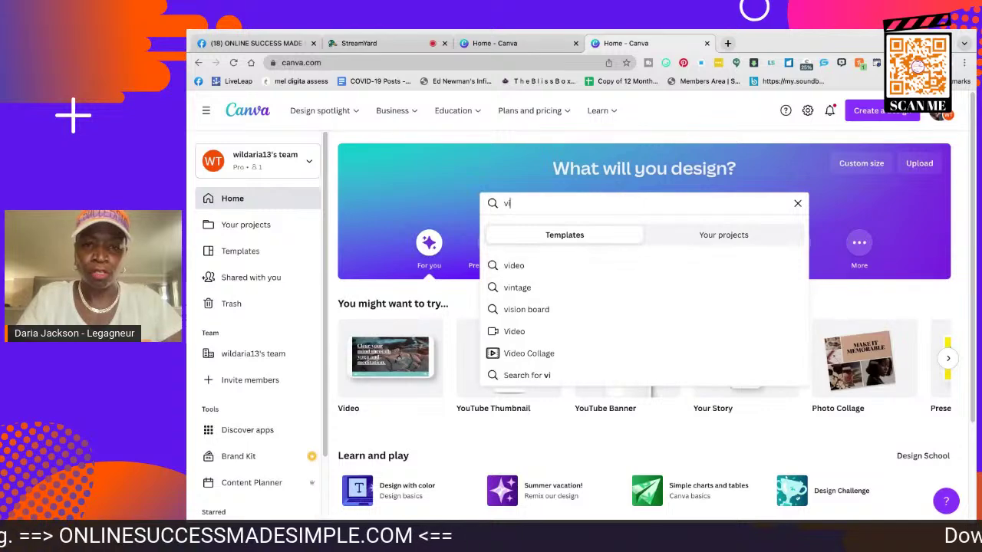
key(BackSpace)
key(BackSpace)
text(yo)
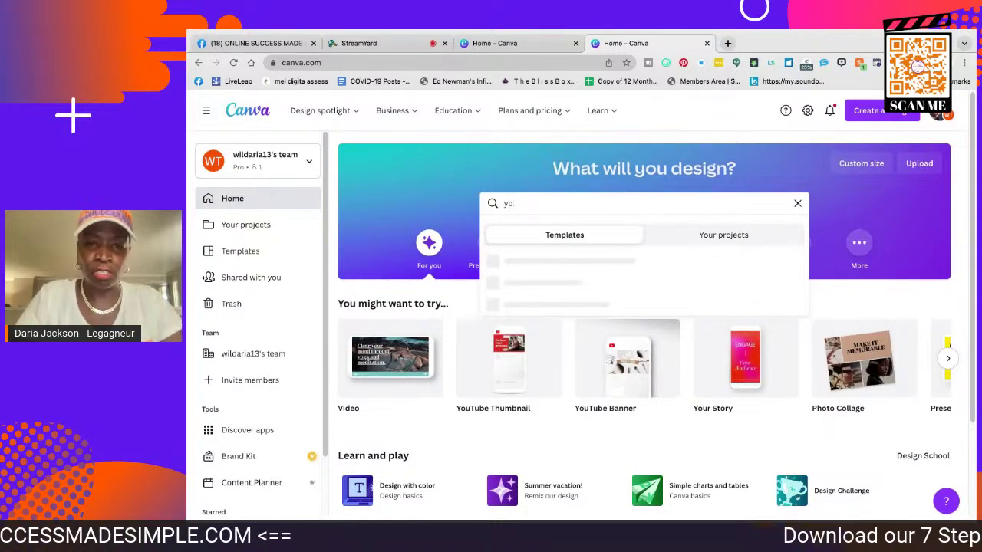
text(ituyb)
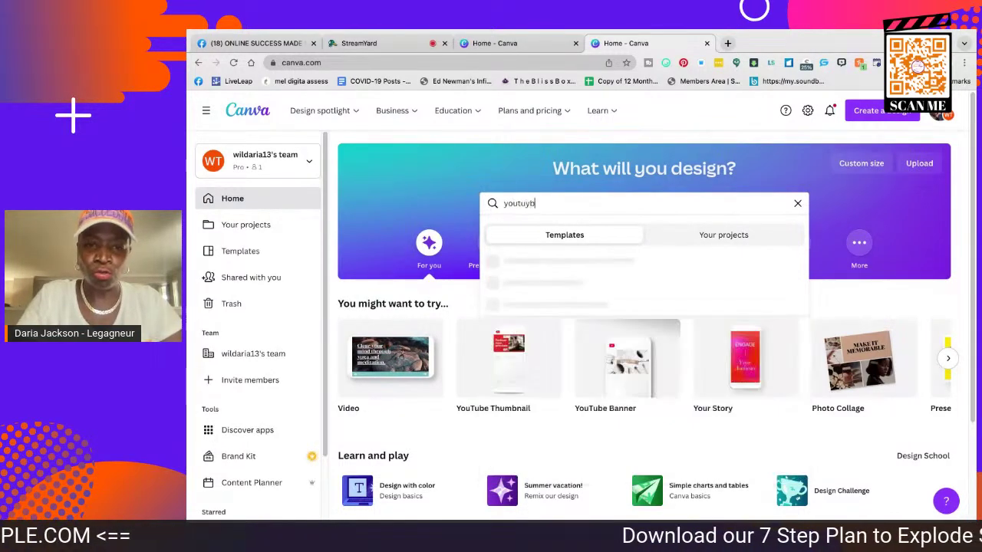
text(e)
key(BackSpace)
key(BackSpace)
key(BackSpace)
text(ve)
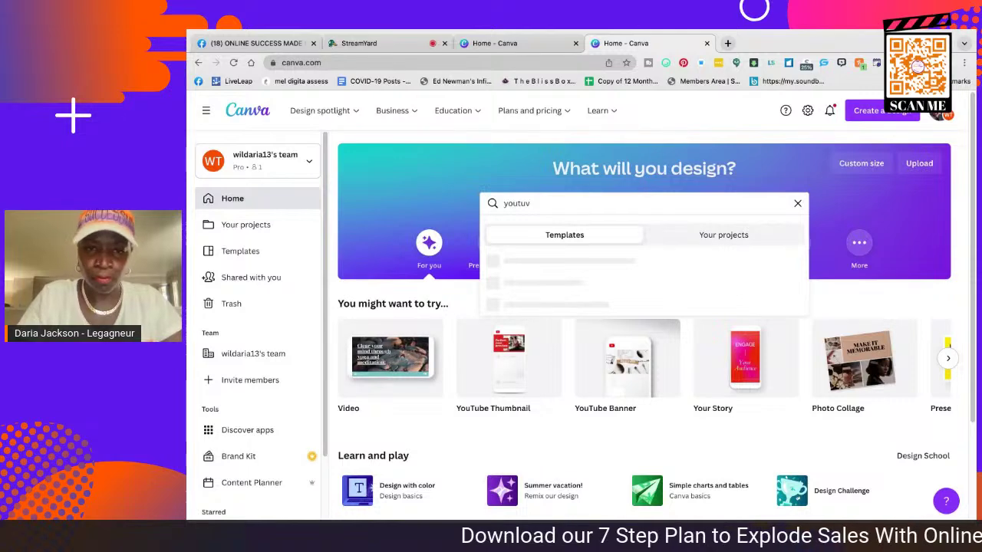
key(BackSpace)
text(be)
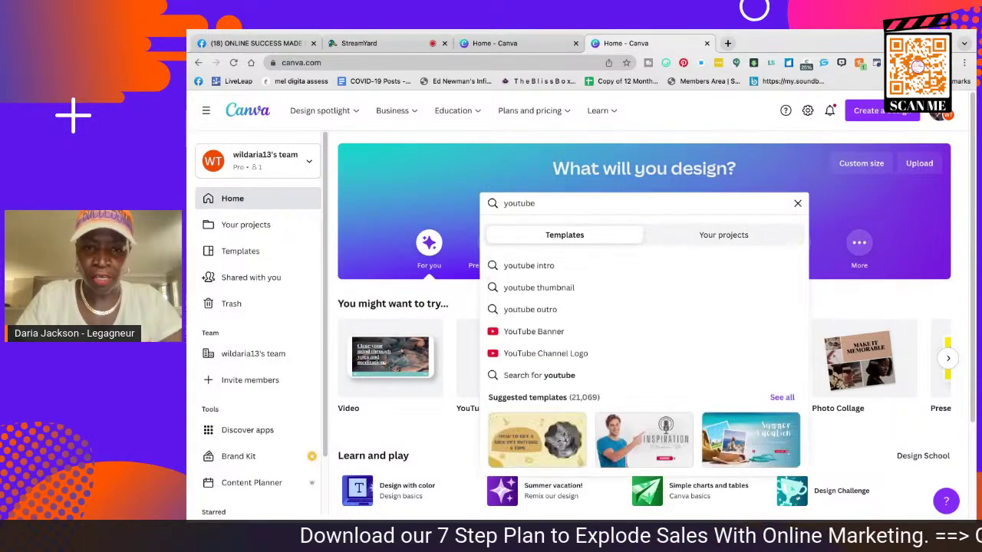
click(552, 289)
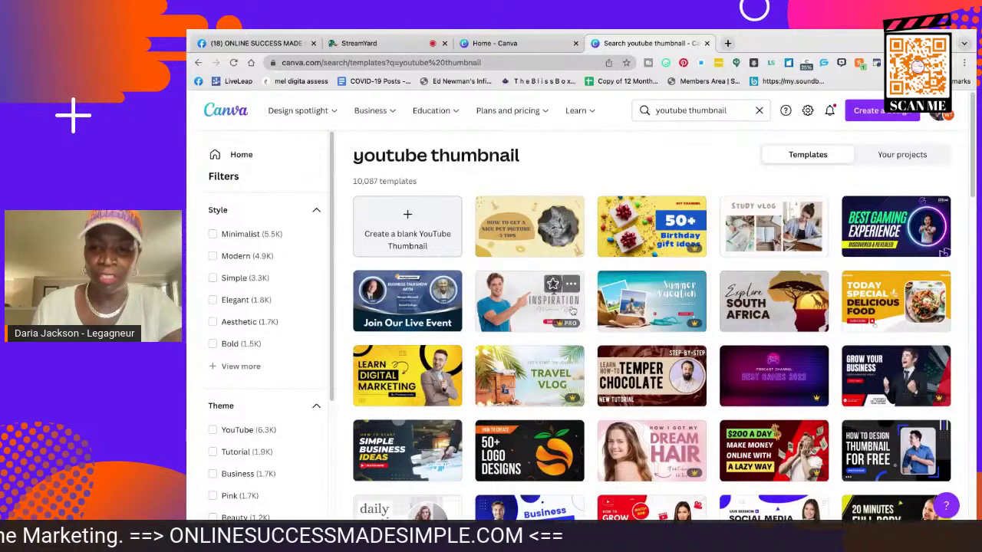
Browse the YouTube thumbnail templates and open the "Earn $5000 With No Skills" template as a new design
scroll(592, 316, down, 1)
scroll(592, 316, down, 2)
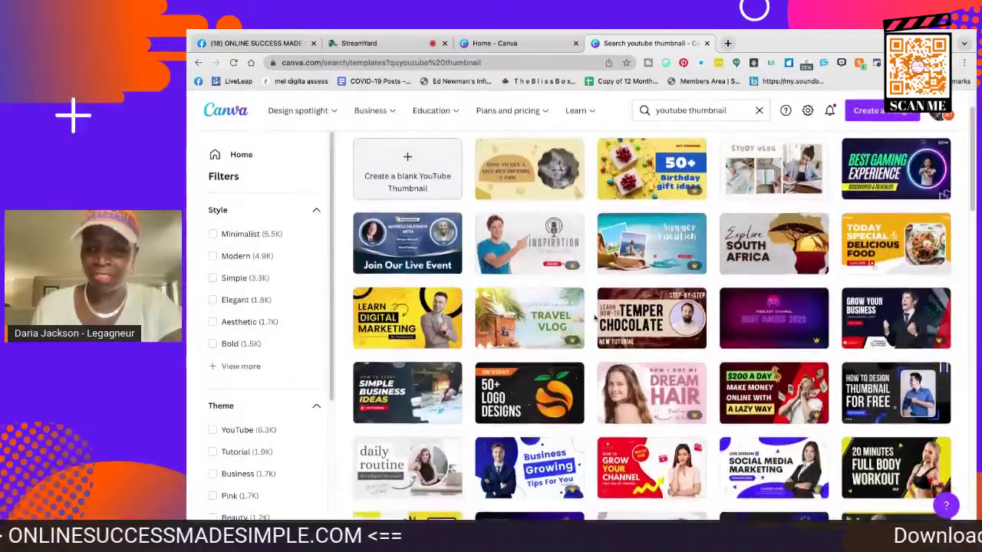
scroll(593, 316, down, 1)
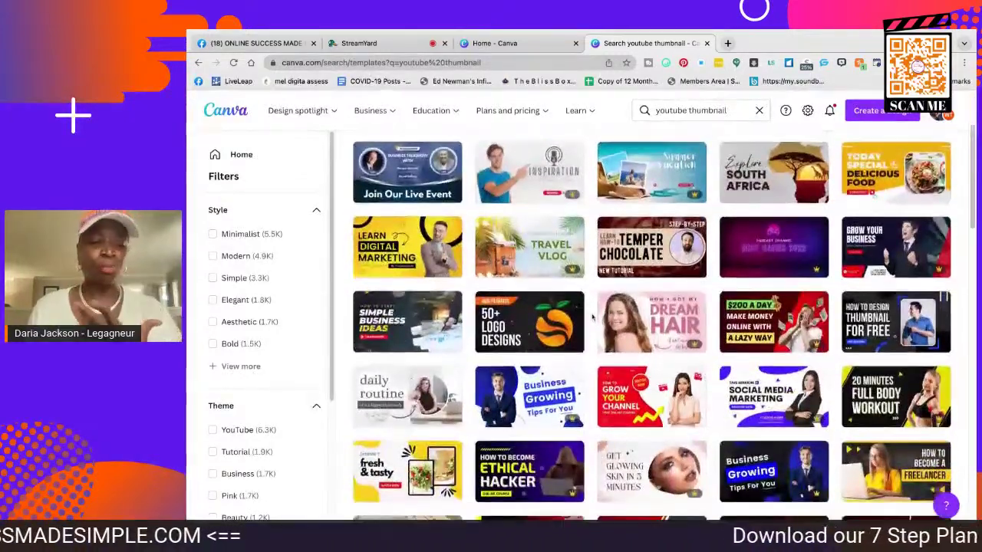
scroll(592, 316, down, 3)
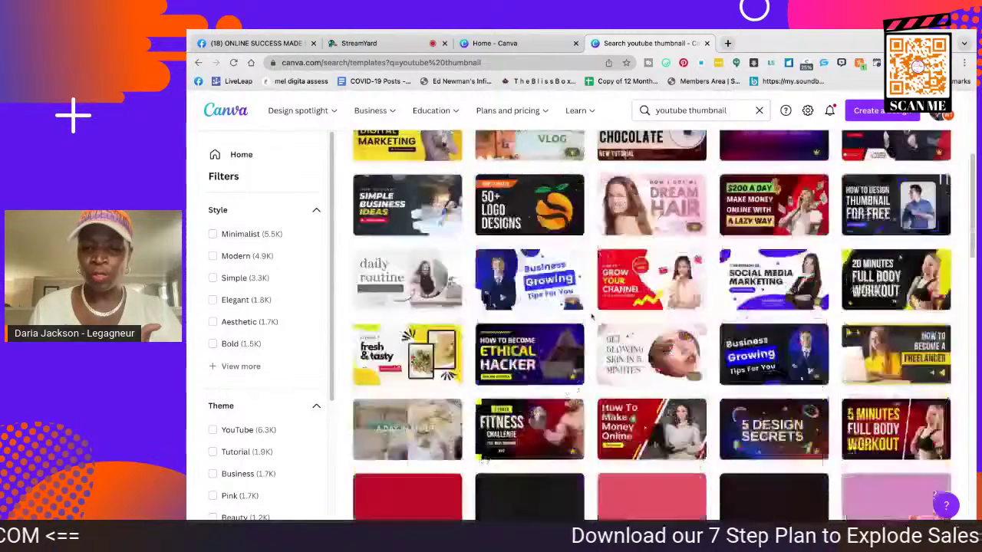
scroll(590, 315, down, 3)
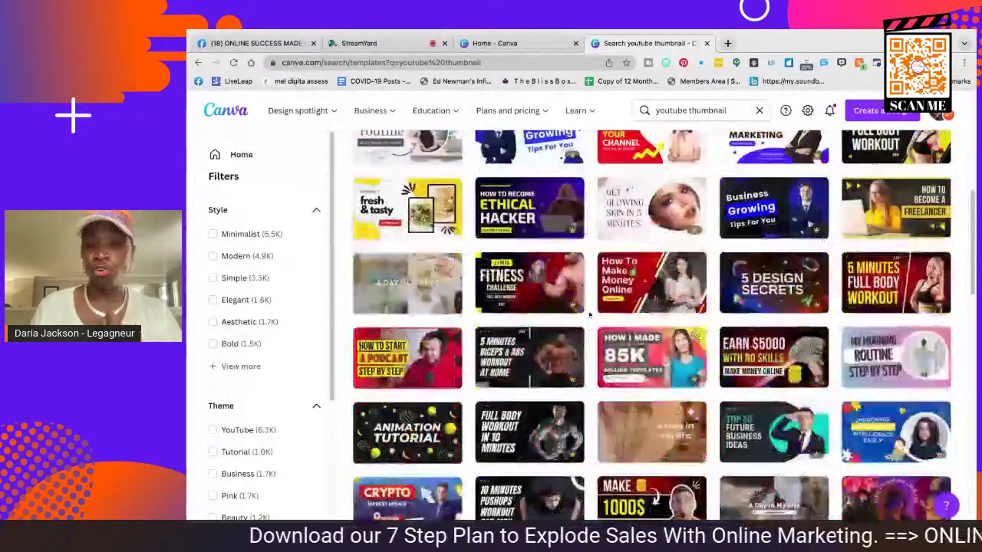
scroll(591, 314, down, 3)
scroll(591, 314, down, 4)
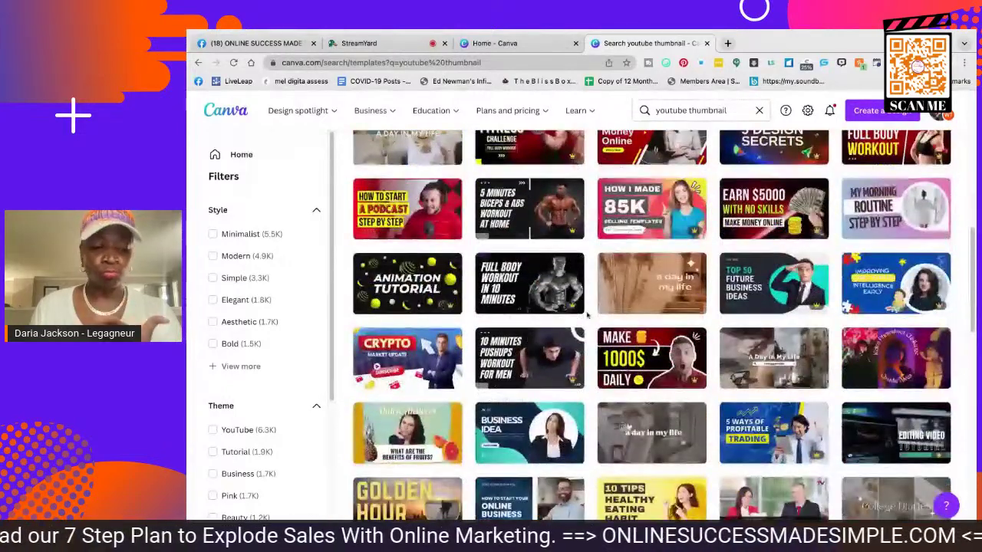
scroll(587, 314, down, 4)
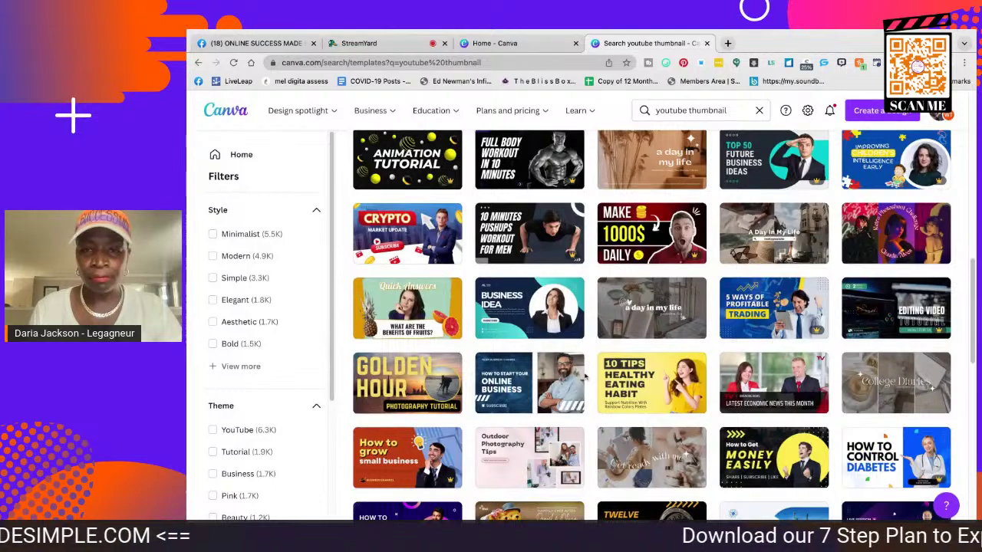
scroll(584, 375, up, 3)
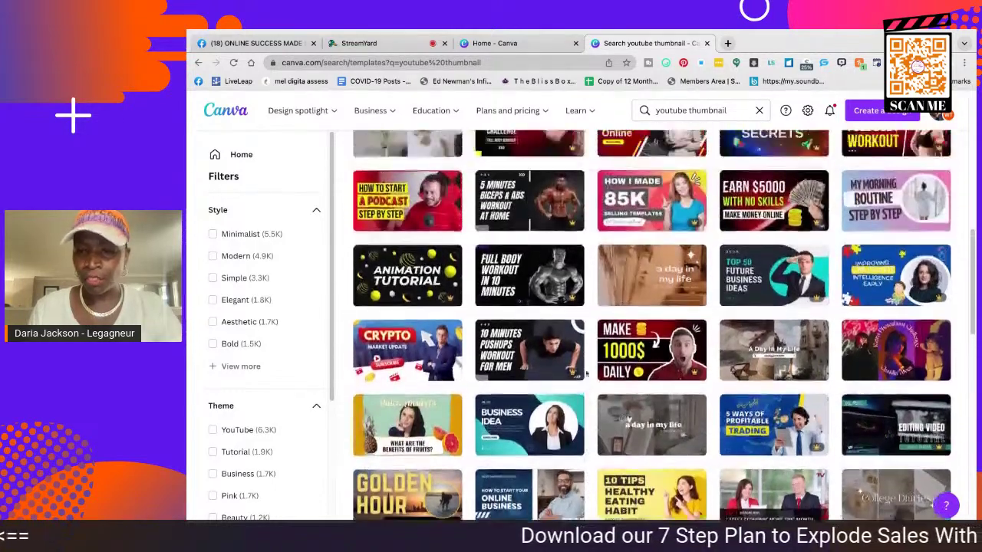
scroll(586, 374, up, 1)
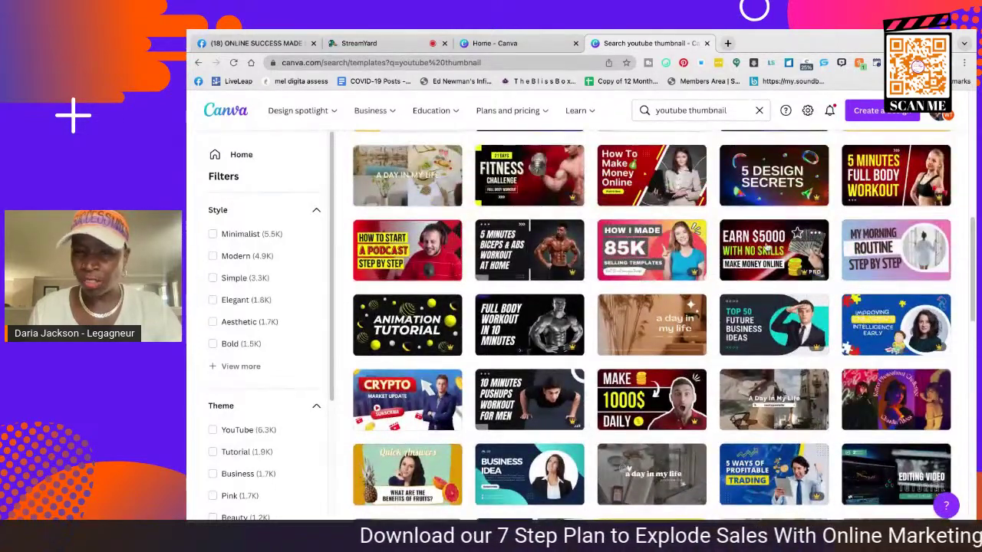
click(765, 250)
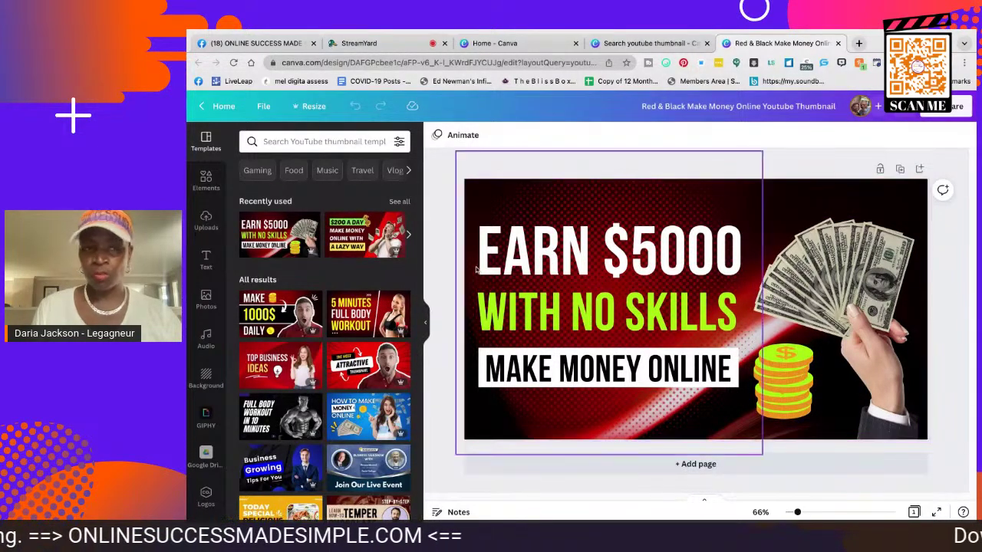
Return to the home page and open the recent "$300 A Day" YouTube thumbnail design
click(218, 108)
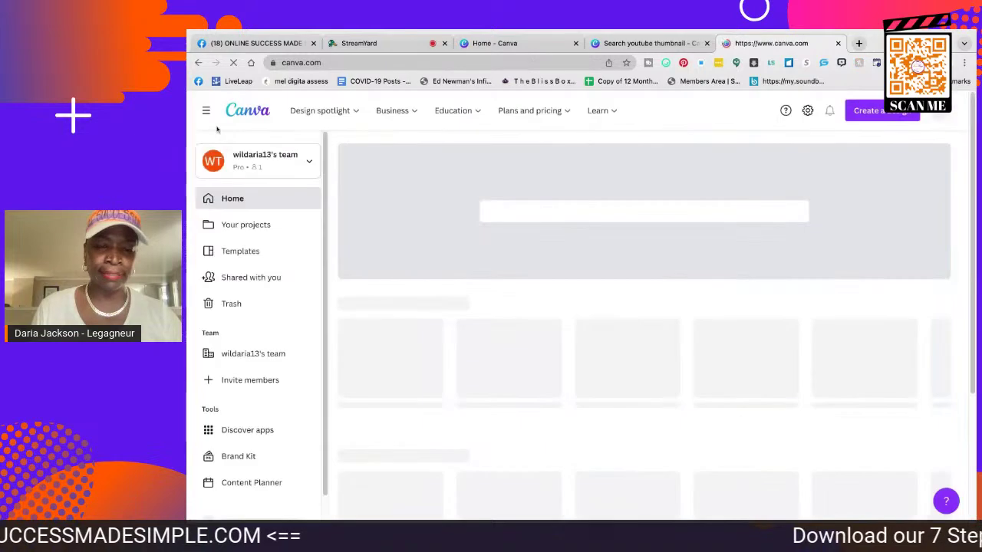
scroll(416, 369, down, 3)
scroll(416, 369, down, 1)
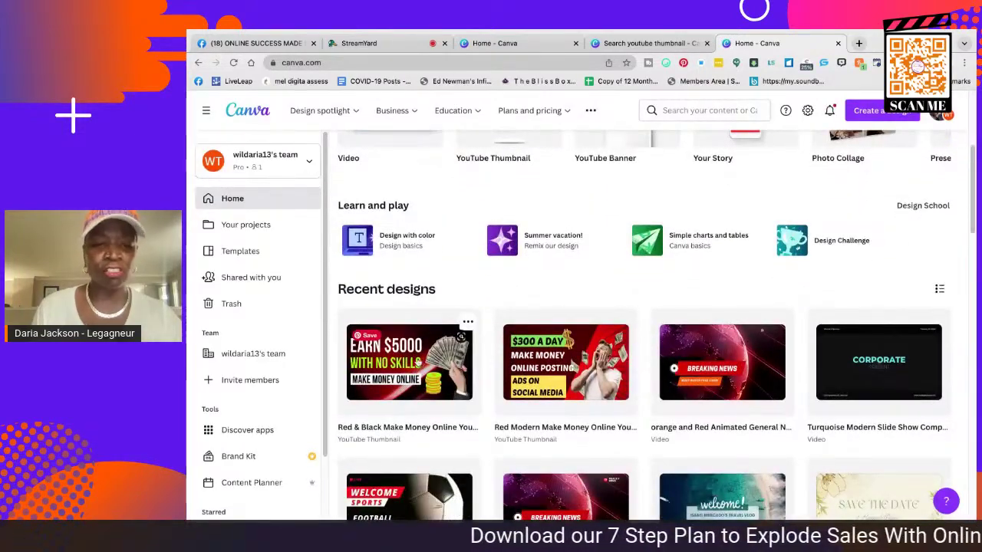
scroll(415, 362, down, 1)
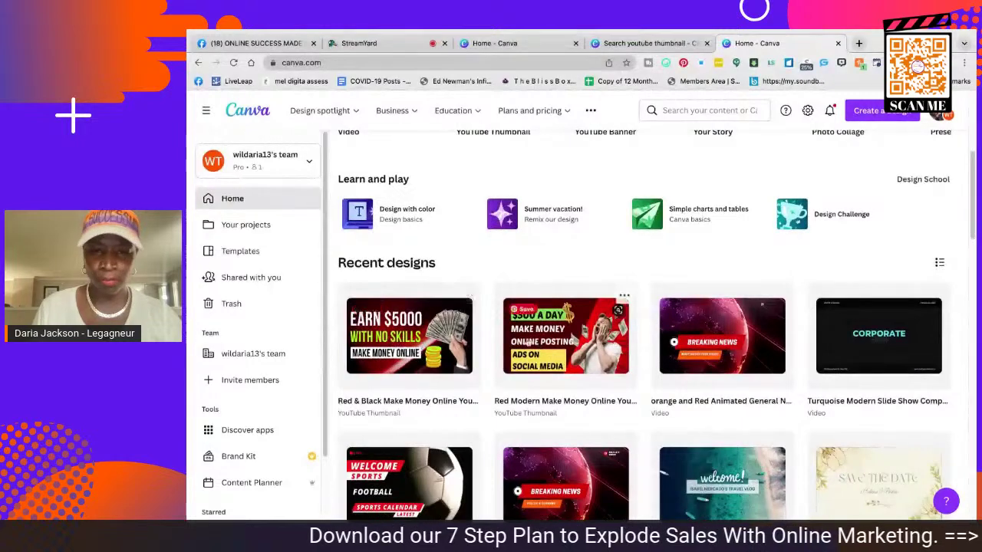
click(560, 339)
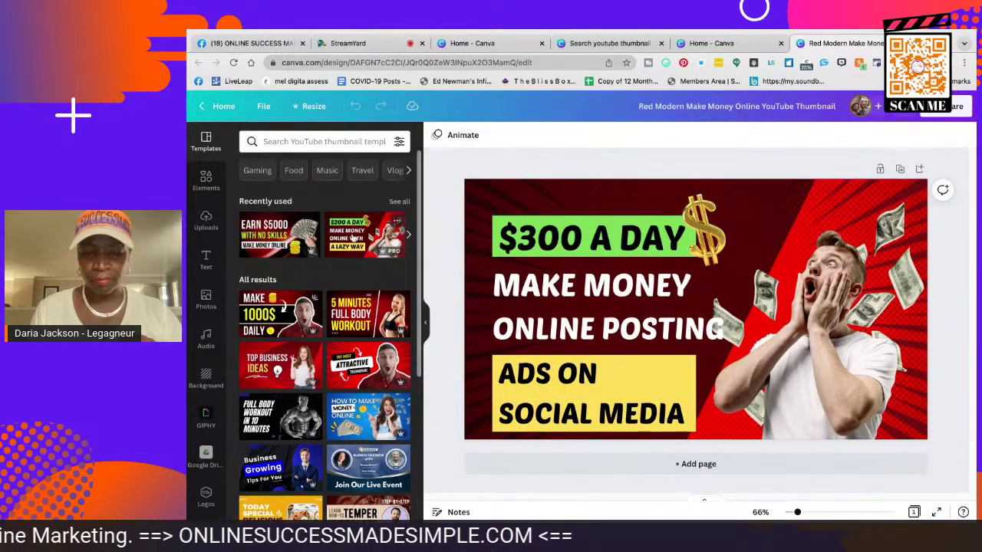
Add a second page and apply the recently used "$200 A Day Make Money Online With A Lazy Way" template to it
click(661, 465)
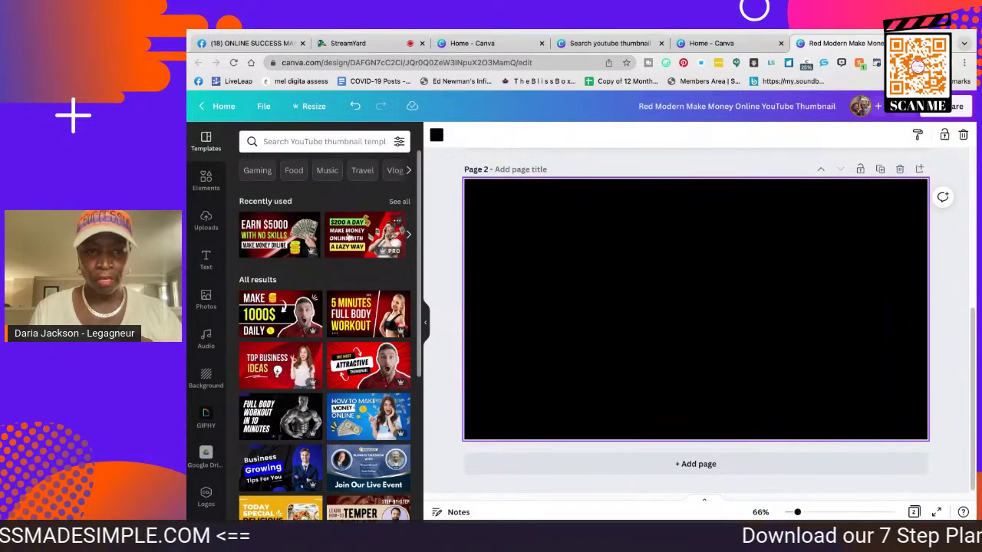
click(349, 238)
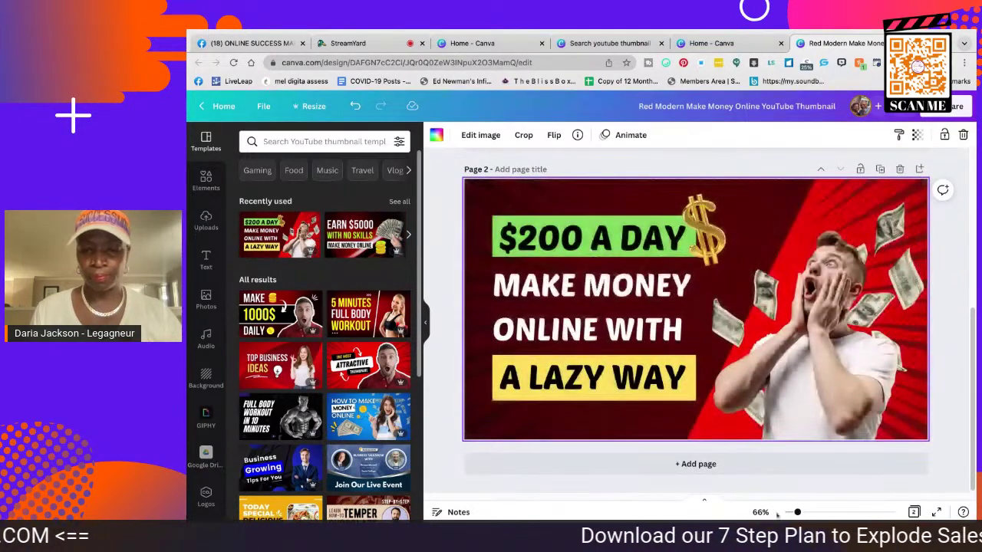
Compare the customized thumbnail on page 1 with the original template on page 2, and return to the home page
scroll(829, 373, up, 5)
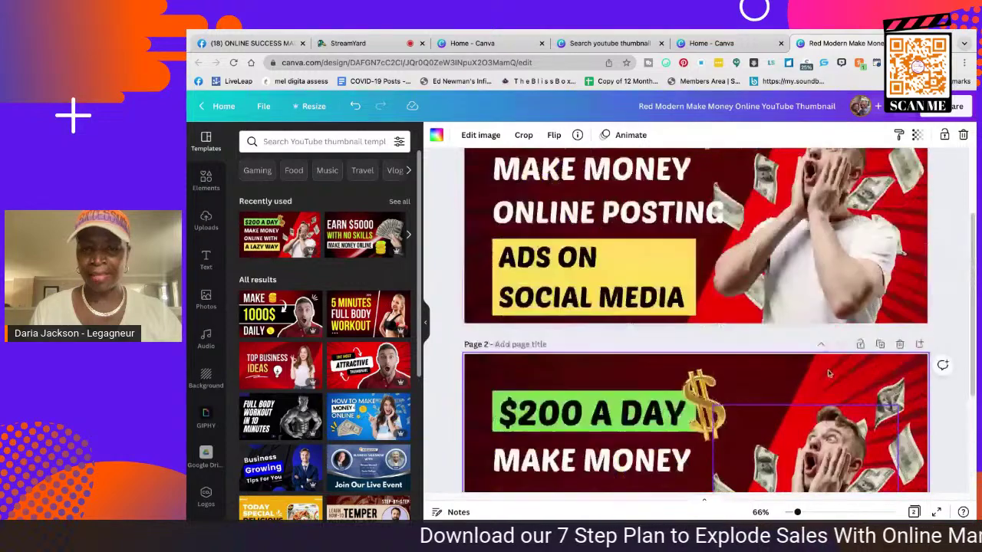
scroll(828, 374, up, 3)
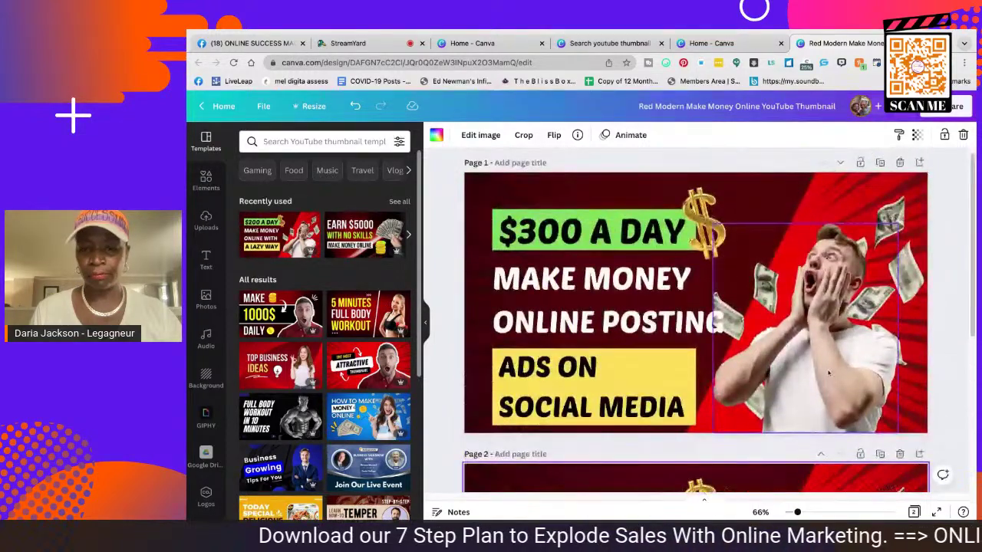
scroll(828, 373, down, 4)
scroll(697, 319, down, 3)
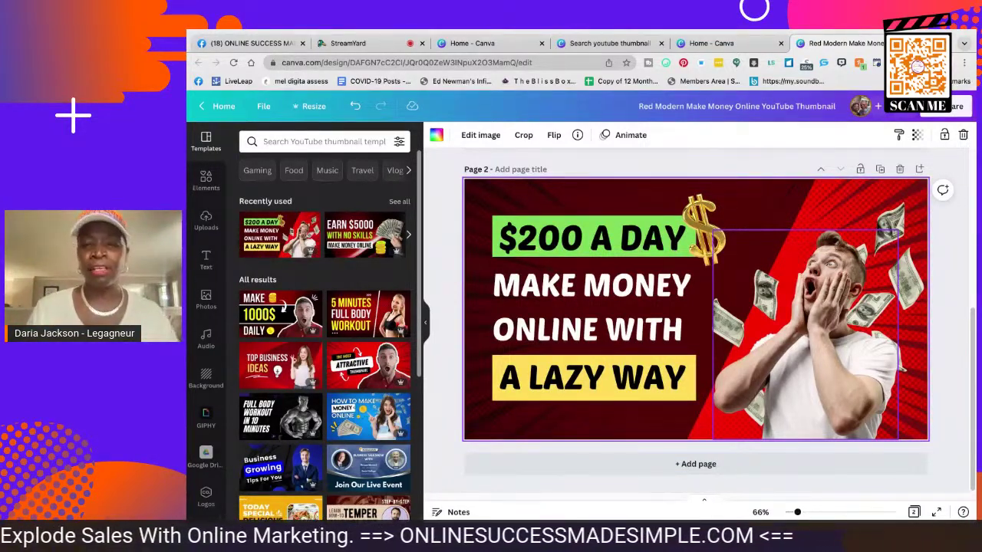
scroll(750, 374, up, 1)
scroll(749, 373, up, 5)
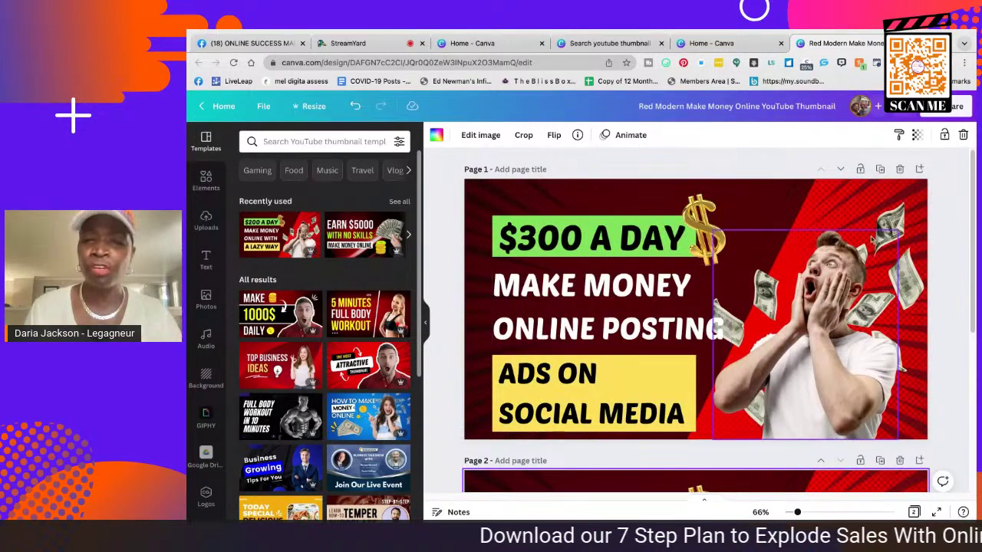
click(221, 109)
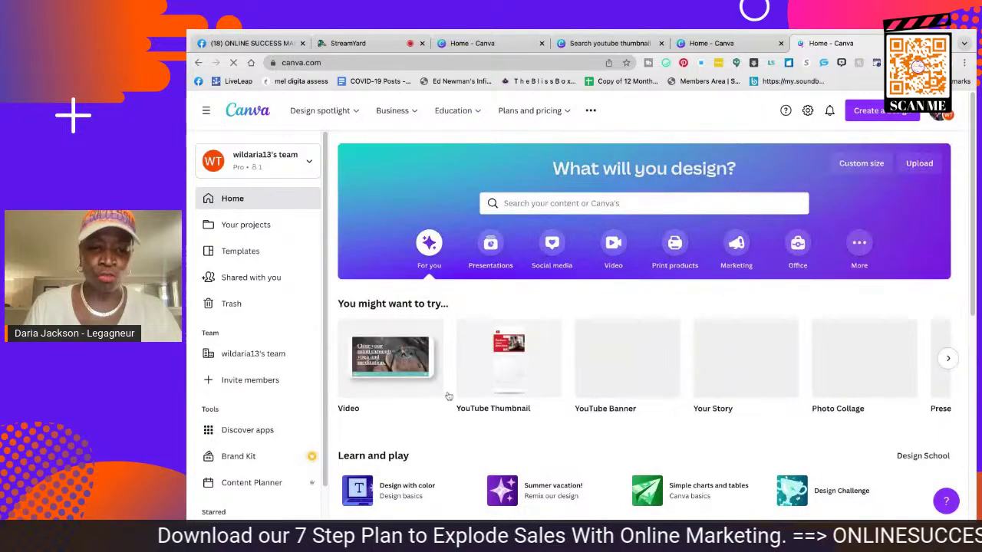
Find the orange and red "Breaking News" newsroom video among the recent designs and open it
scroll(595, 346, down, 4)
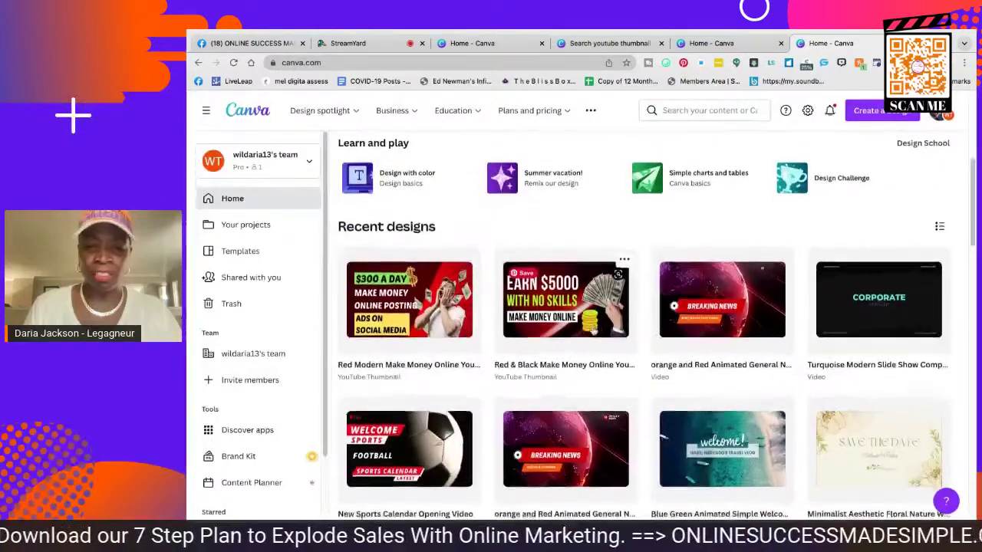
scroll(596, 345, down, 1)
scroll(593, 318, down, 1)
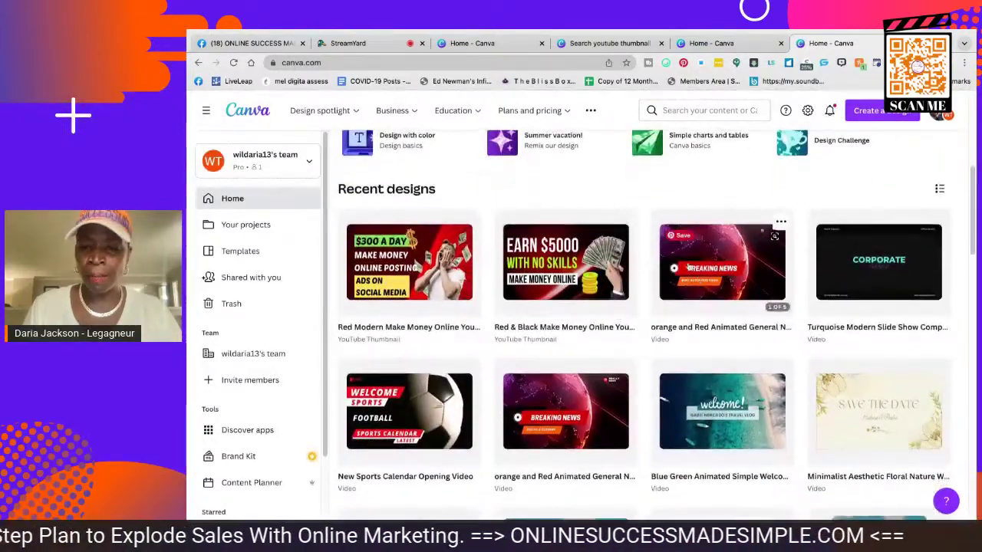
scroll(628, 298, down, 1)
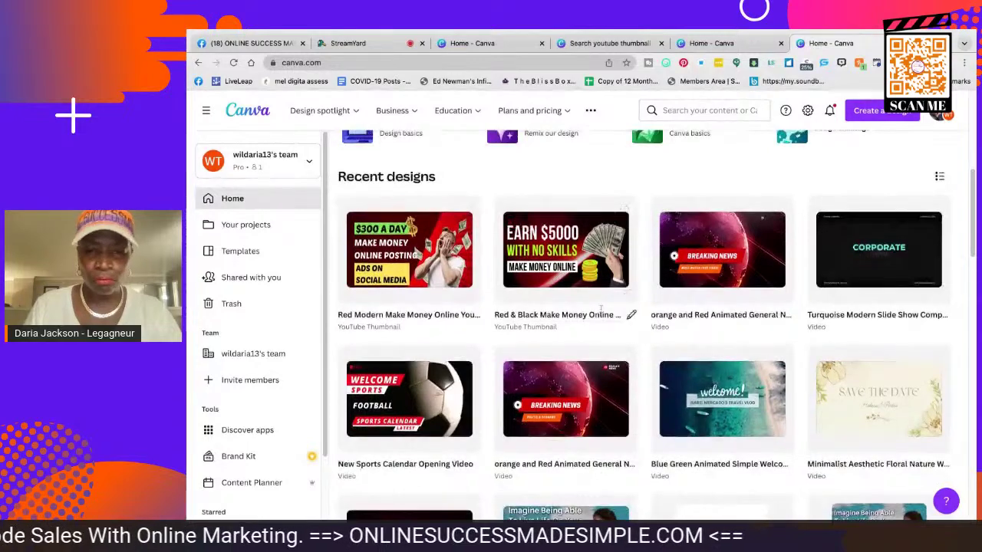
scroll(632, 303, down, 1)
click(716, 259)
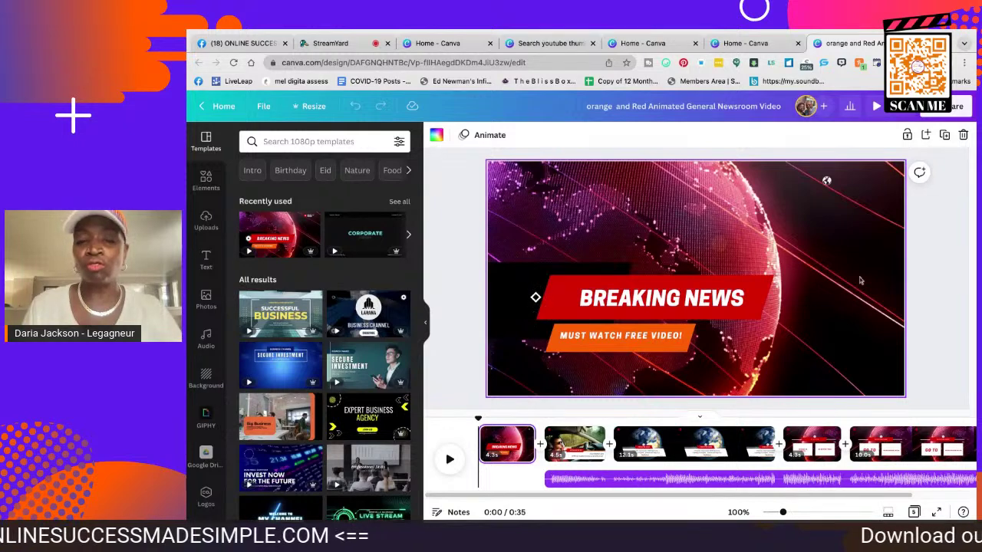
Play the full preview of the newsroom video and close it to return to the editor
scroll(761, 345, down, 3)
click(493, 453)
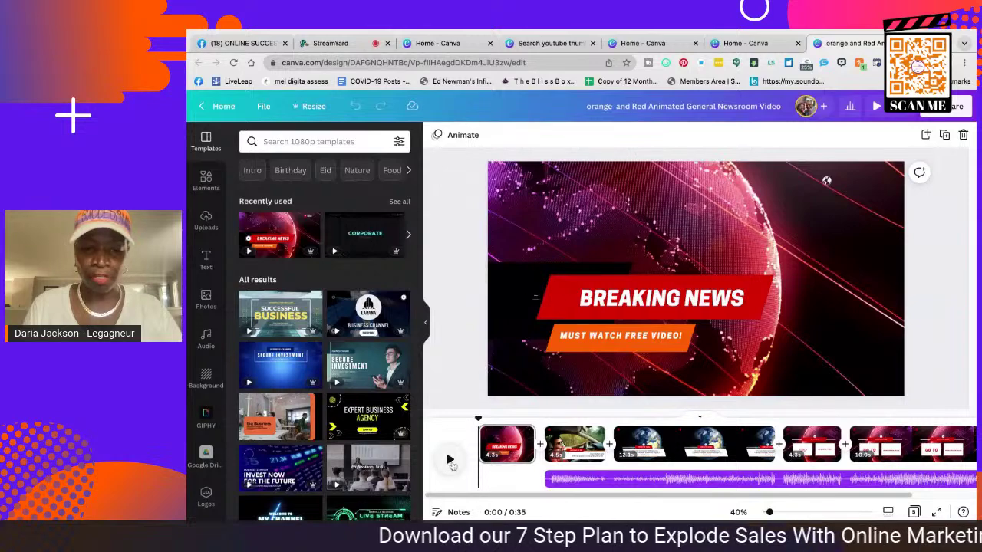
click(876, 106)
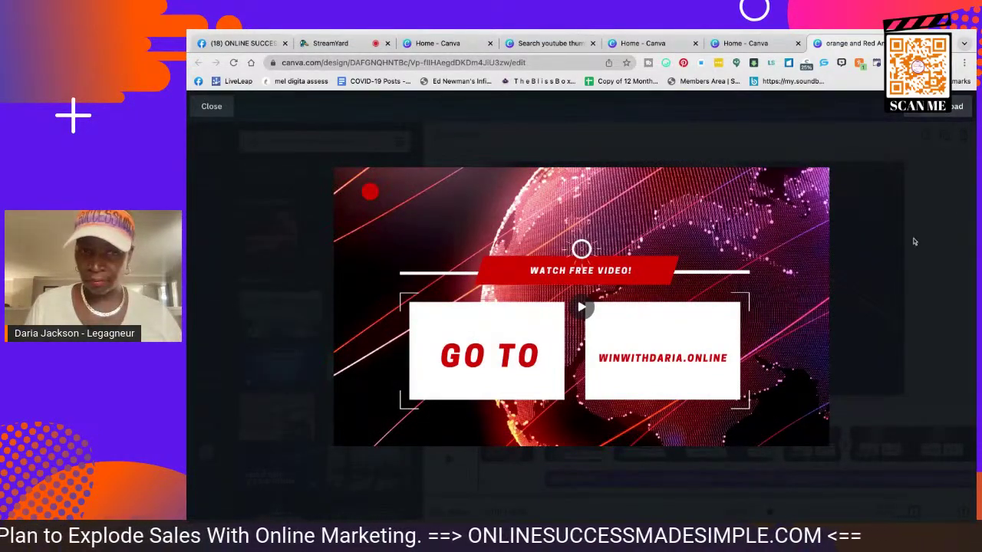
click(211, 107)
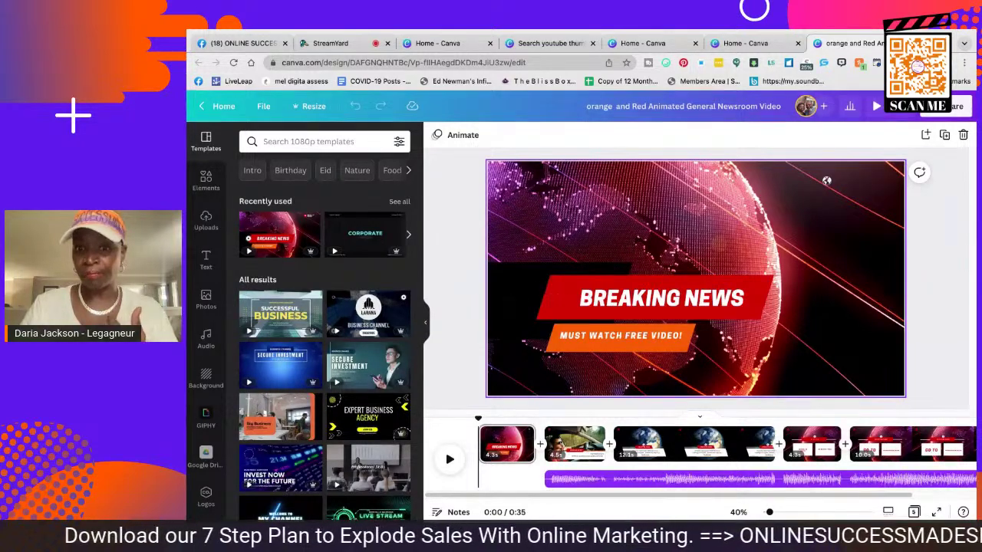
click(535, 297)
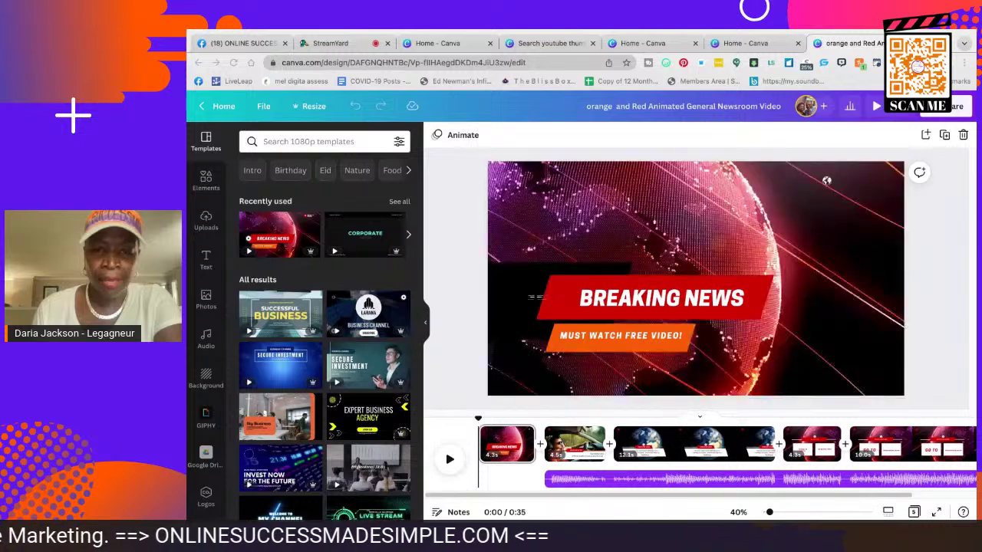
Return to the home page, search the templates for "videos" and choose the suggested Video design type
click(224, 106)
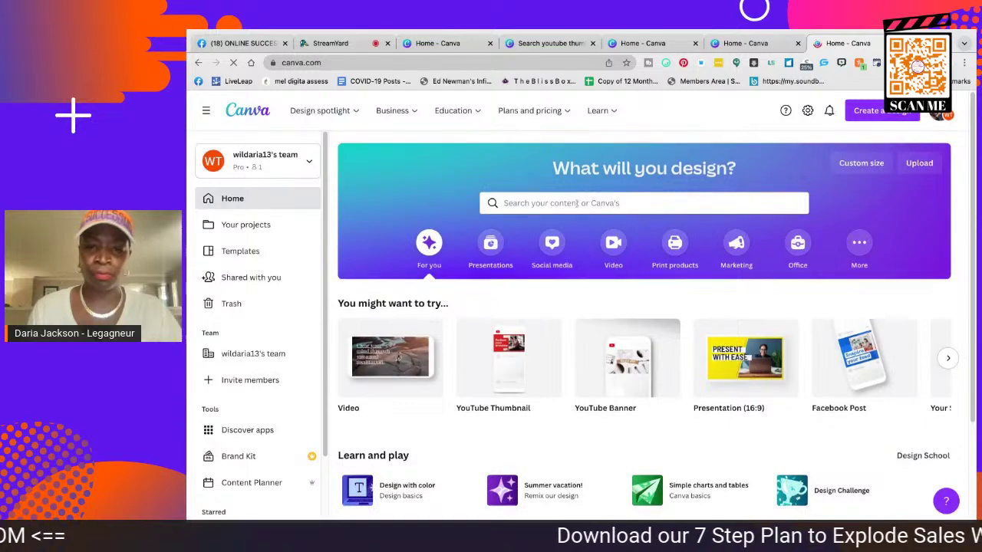
scroll(574, 204, down, 1)
scroll(573, 204, up, 1)
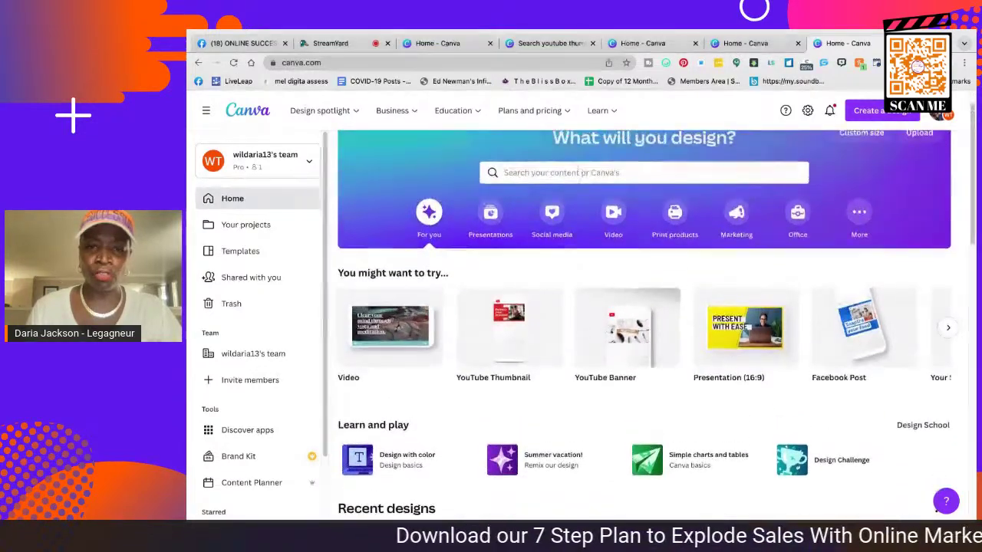
click(583, 173)
text(vi)
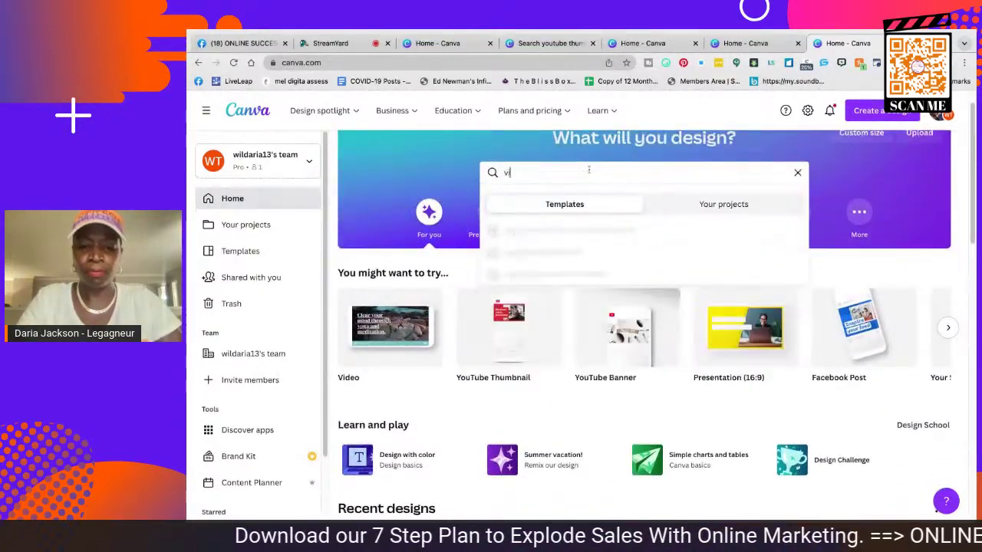
text(deos)
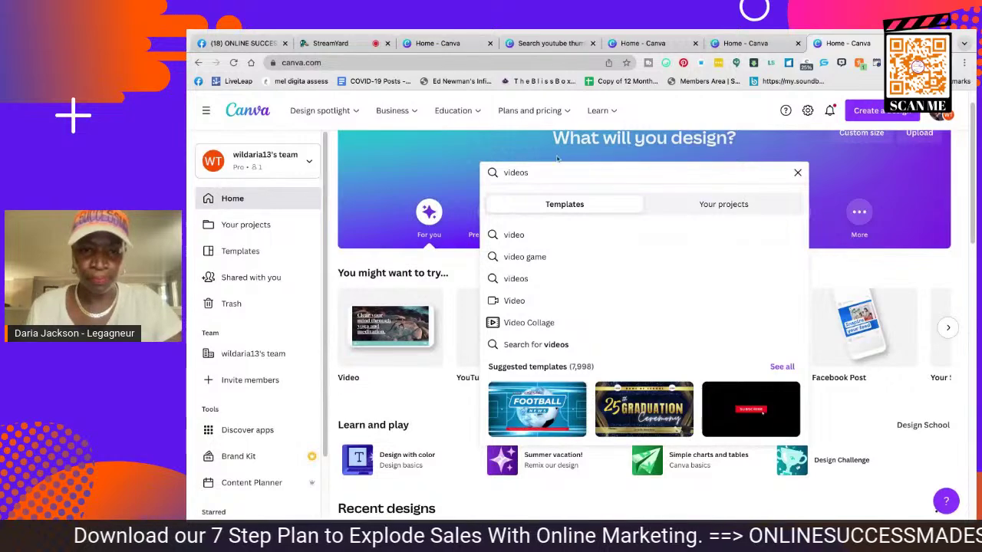
click(532, 304)
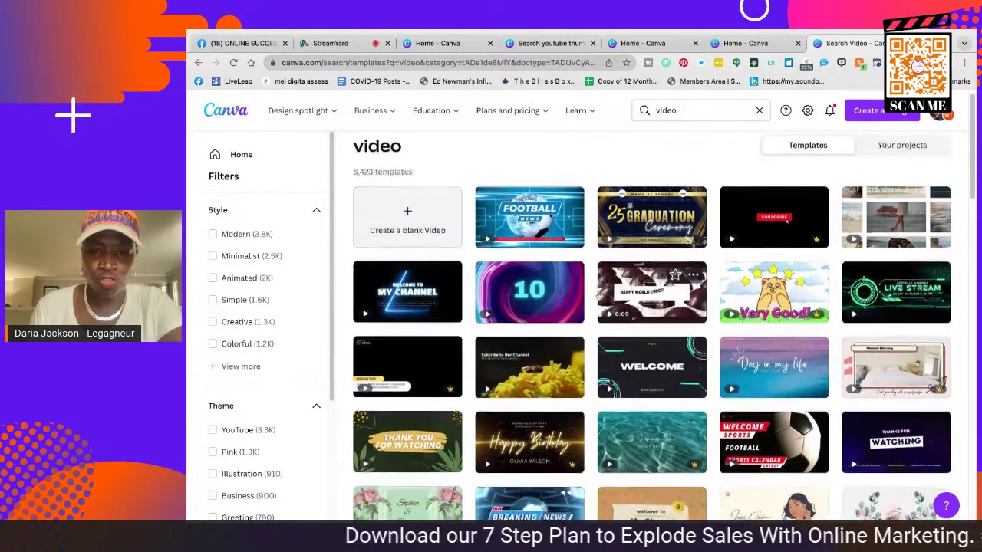
Browse the video template results to examine the available intro, news, vlog and thank-you designs
scroll(598, 290, down, 3)
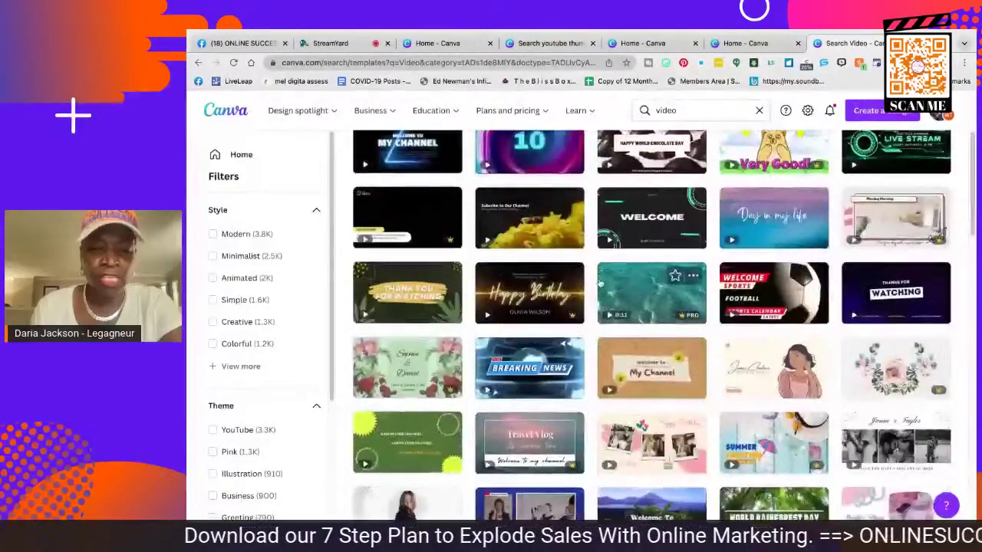
scroll(596, 284, down, 4)
scroll(601, 263, down, 6)
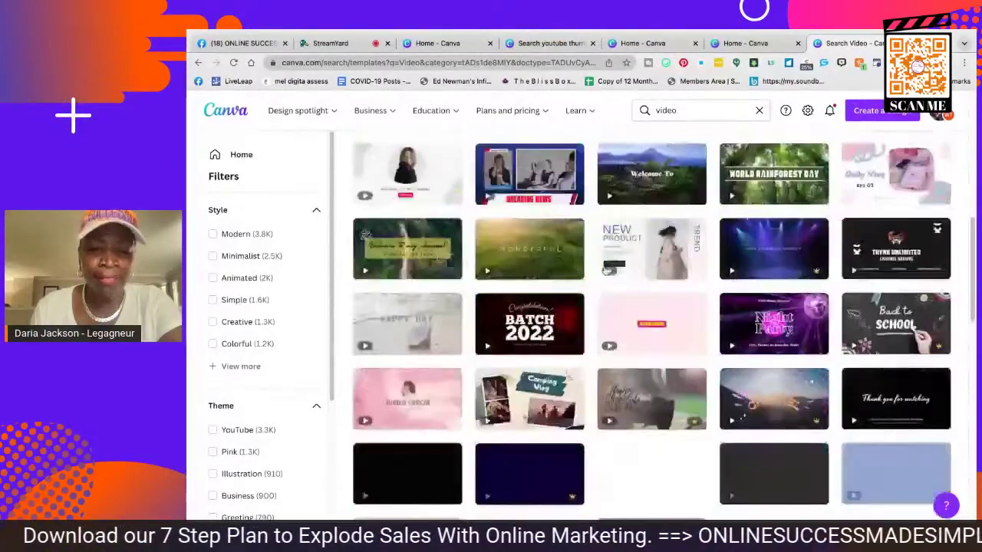
scroll(602, 274, down, 1)
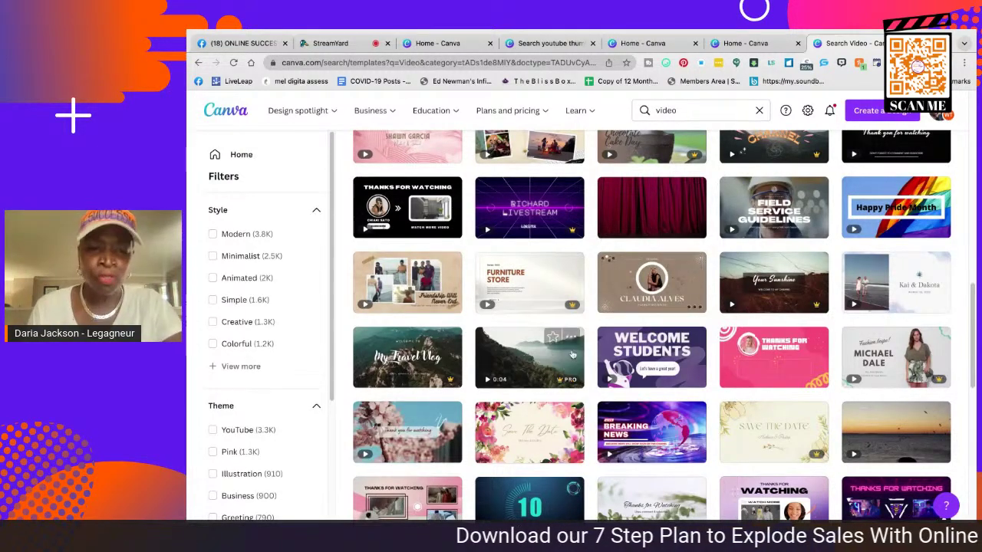
scroll(529, 269, down, 2)
scroll(564, 322, down, 3)
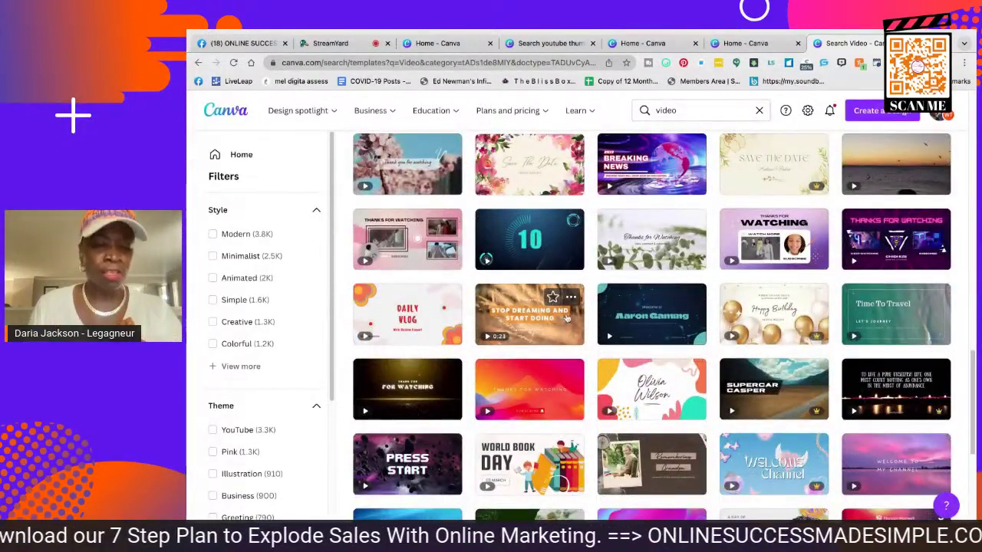
scroll(564, 321, down, 2)
scroll(568, 318, down, 3)
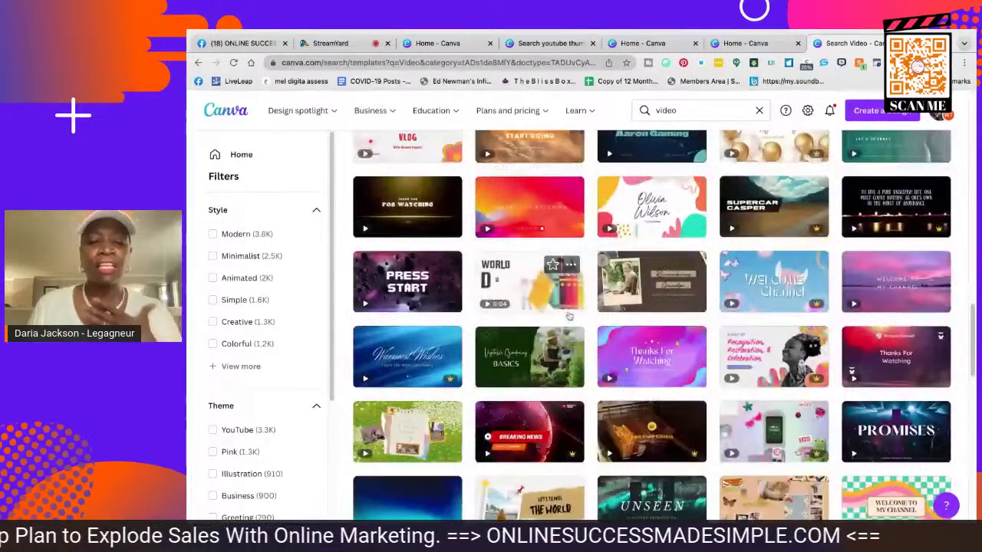
scroll(572, 317, down, 2)
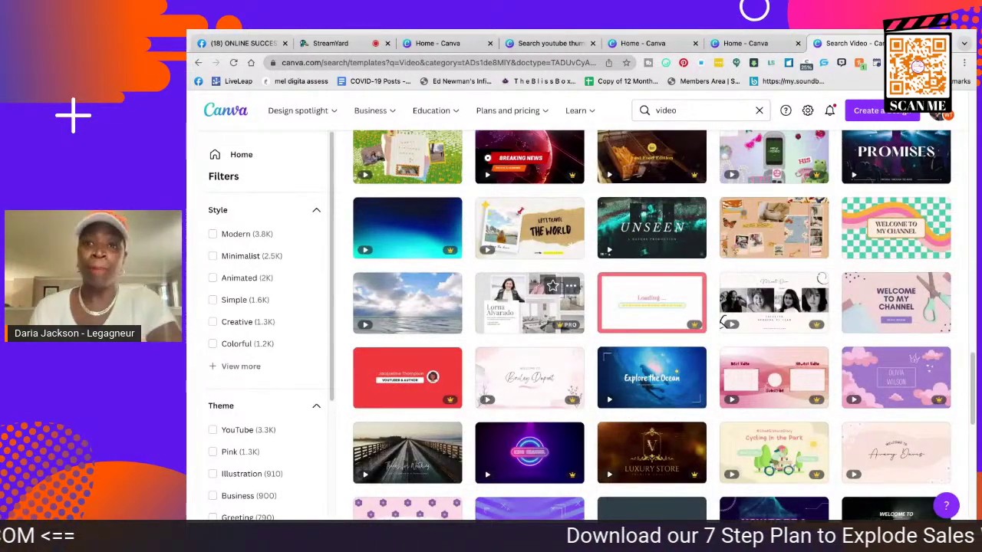
scroll(625, 301, down, 2)
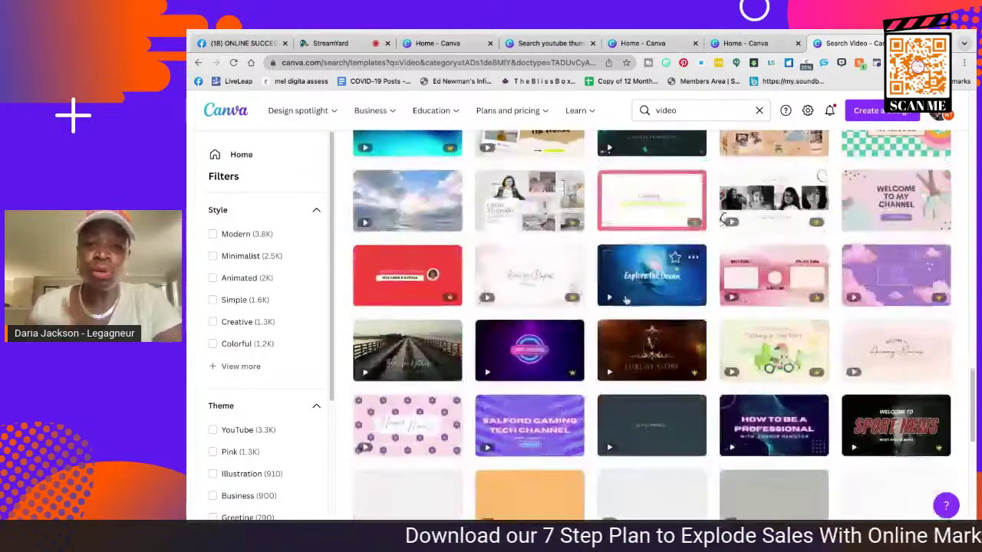
scroll(625, 301, down, 1)
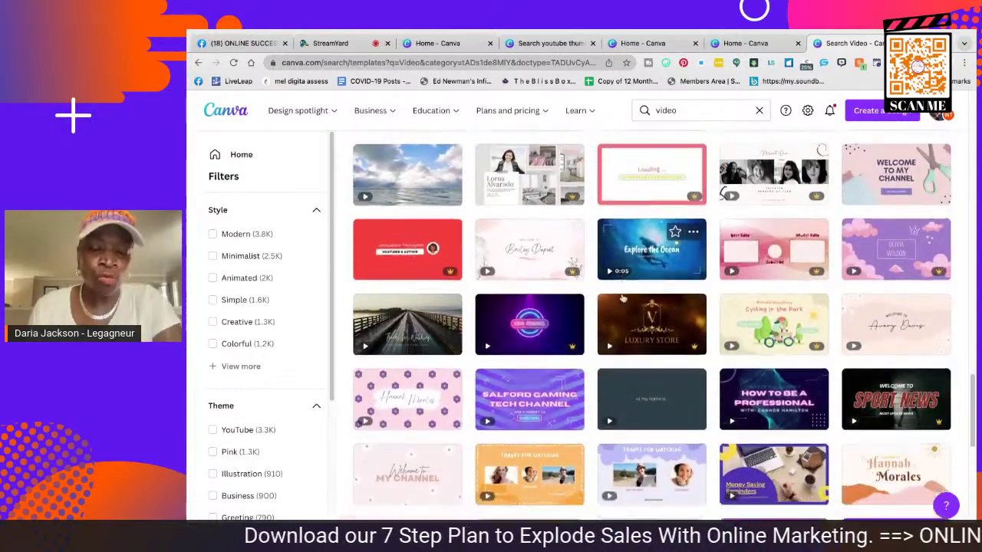
scroll(623, 298, down, 4)
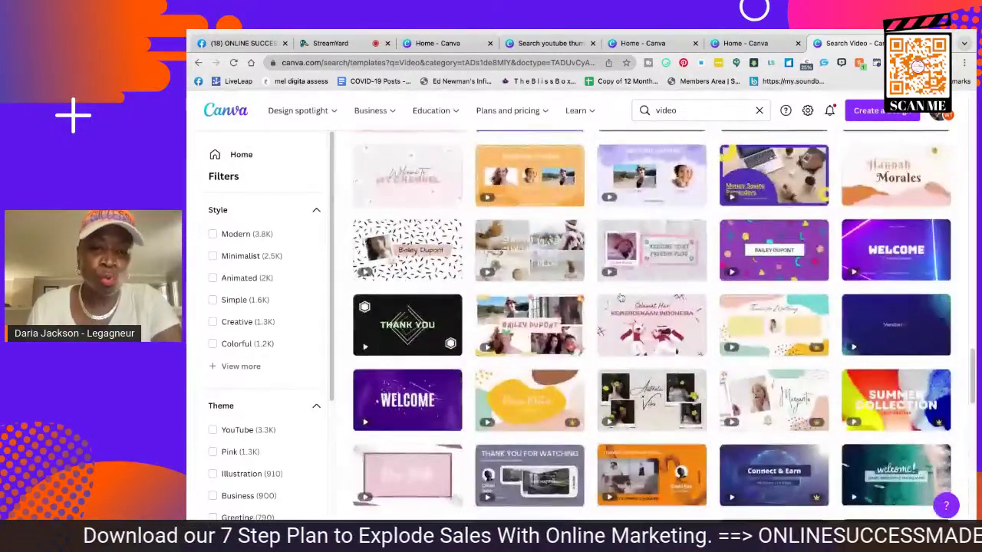
scroll(622, 297, down, 3)
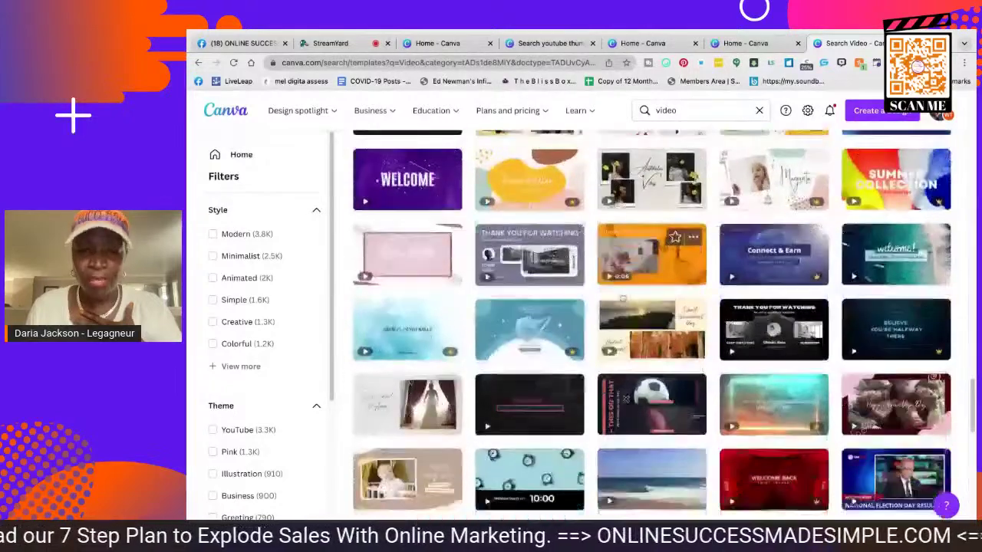
scroll(623, 299, down, 1)
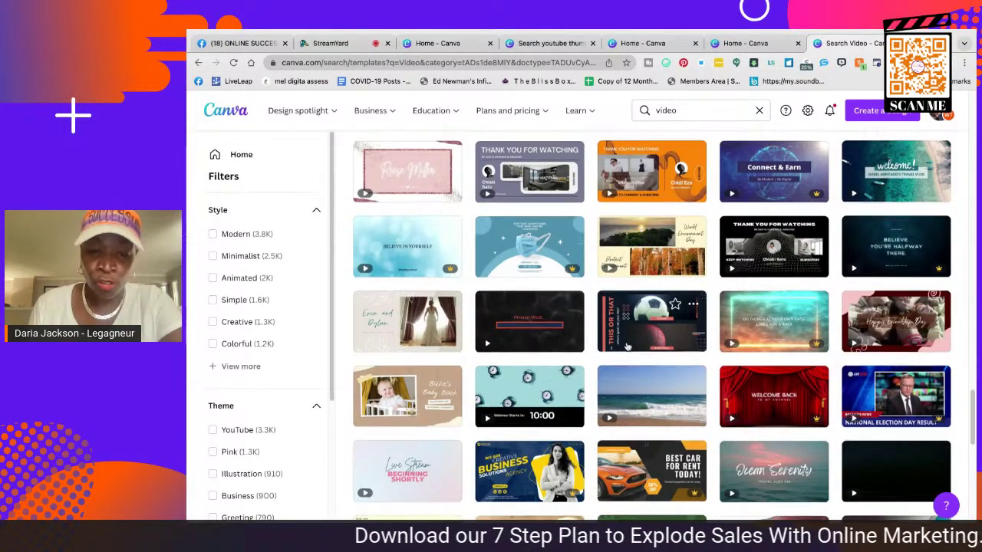
scroll(580, 338, down, 3)
scroll(579, 338, down, 4)
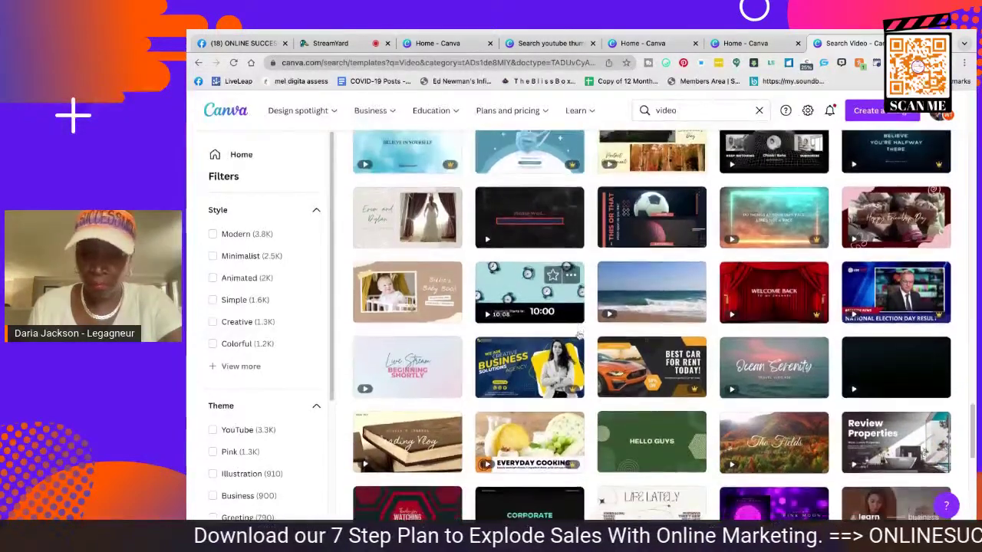
scroll(580, 330, down, 3)
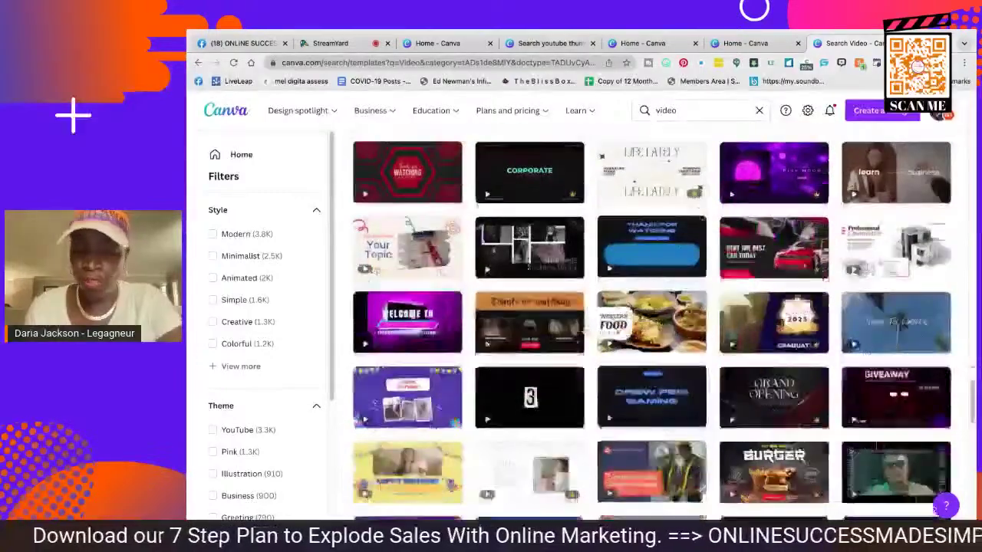
scroll(585, 331, down, 3)
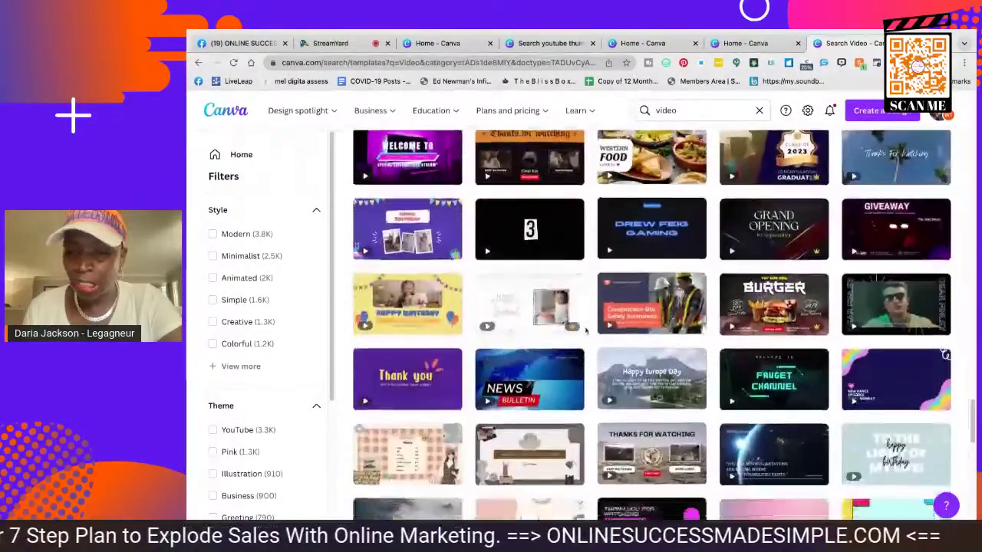
scroll(616, 323, down, 4)
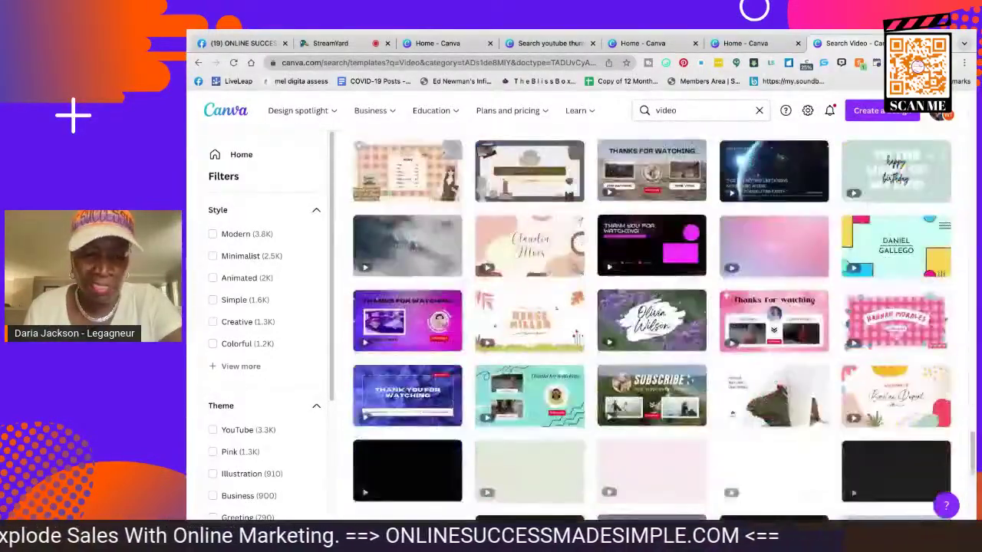
scroll(617, 323, down, 4)
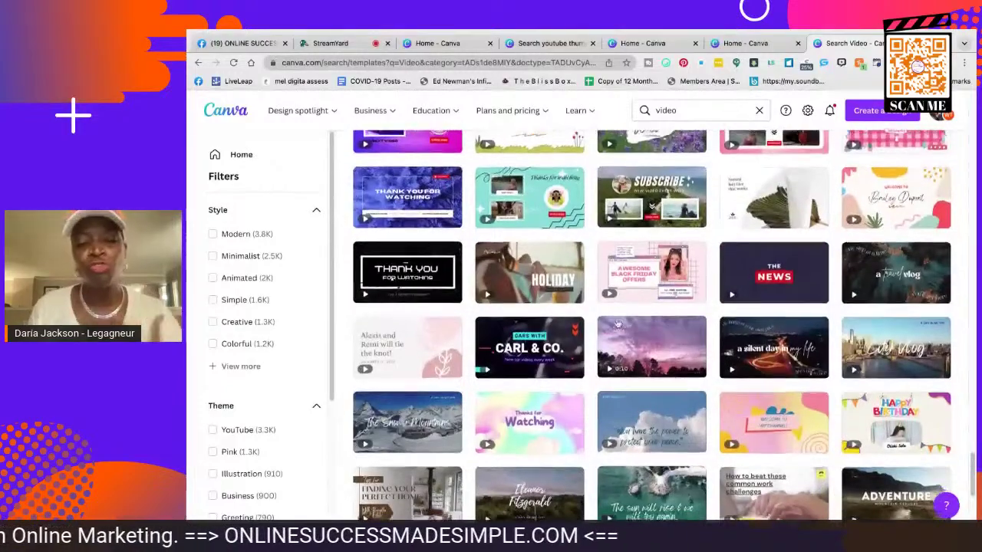
scroll(618, 325, down, 1)
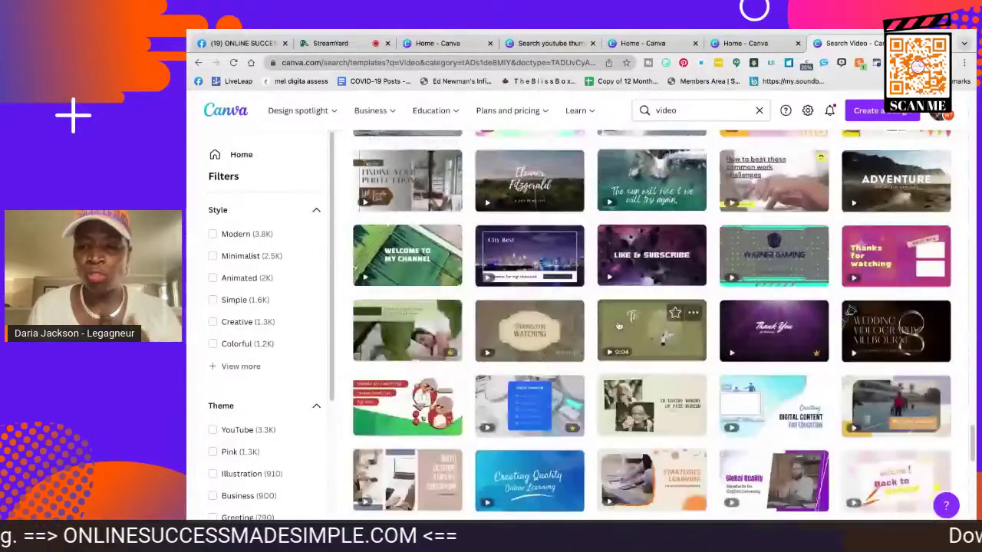
scroll(620, 326, down, 1)
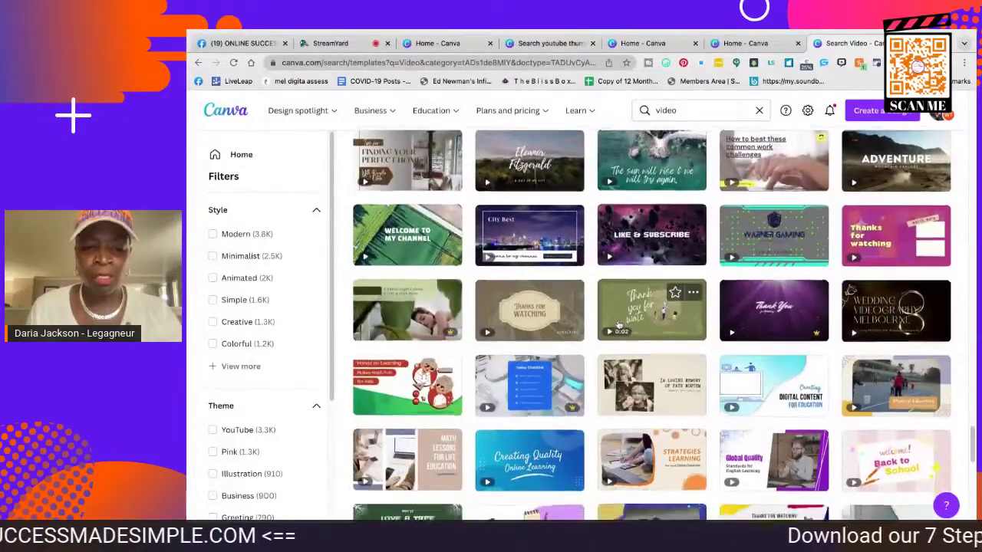
Star the purple and black "Watch More" video template further down the results
scroll(618, 325, down, 5)
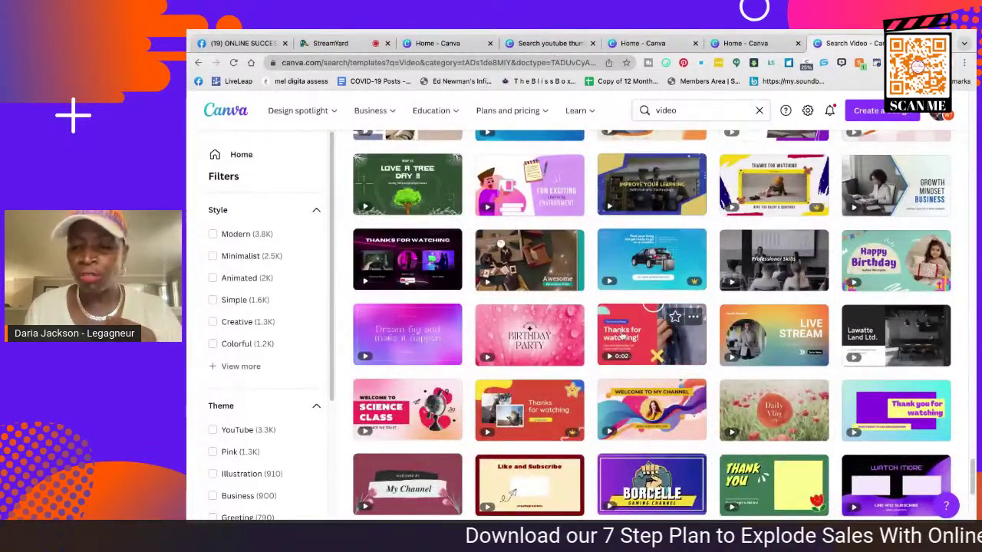
scroll(623, 336, down, 3)
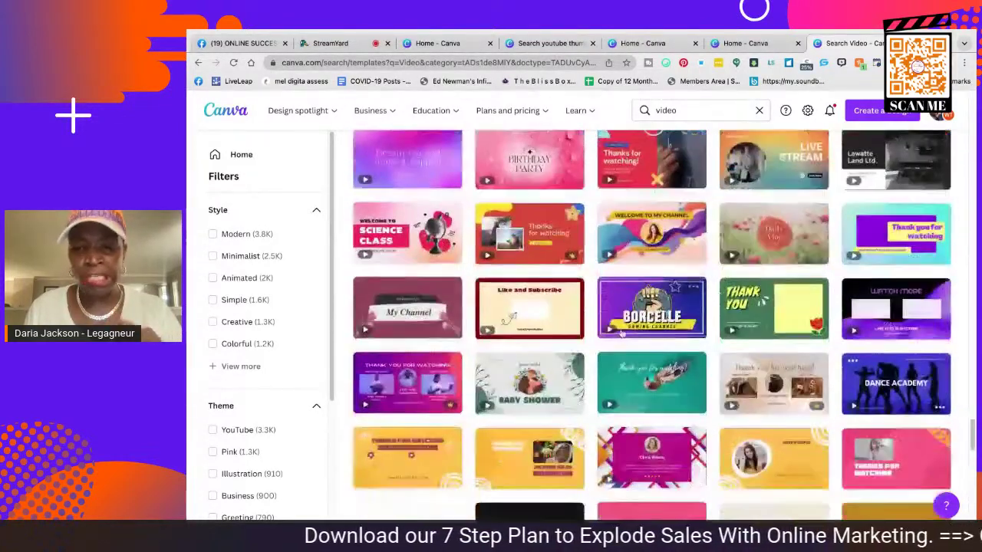
scroll(614, 332, down, 1)
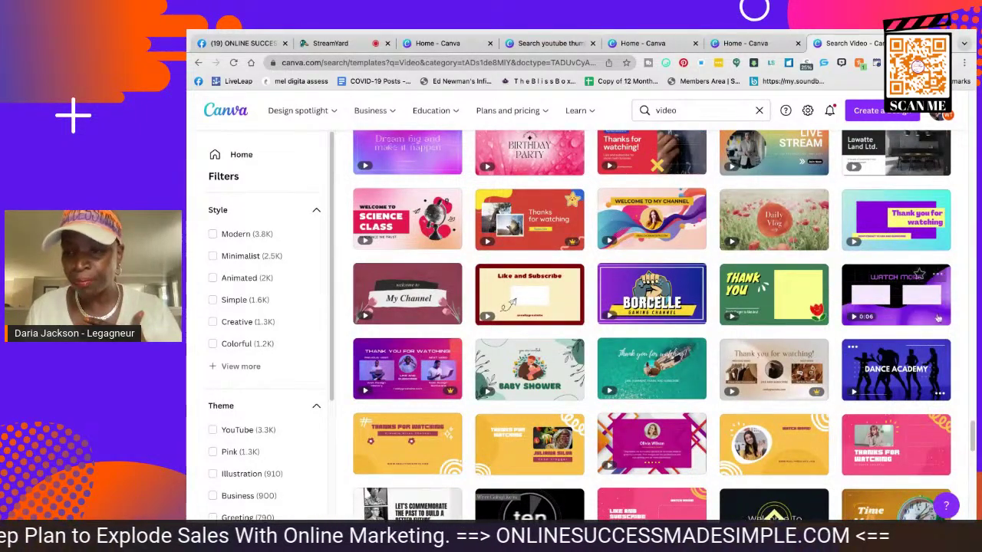
click(919, 278)
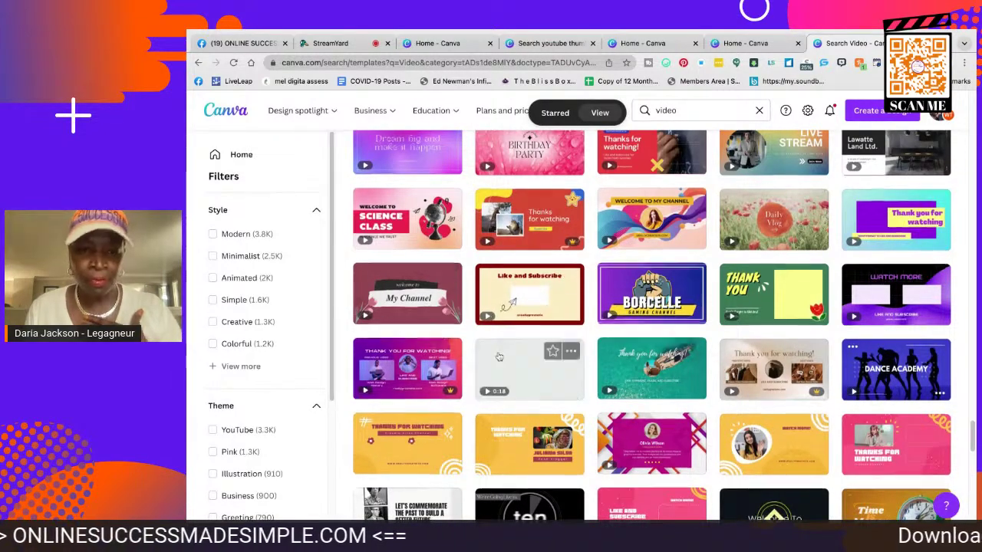
Browse further down the video template results to examine the available thank-you, news, vlog, sale and quote designs
scroll(497, 353, down, 2)
scroll(521, 345, down, 3)
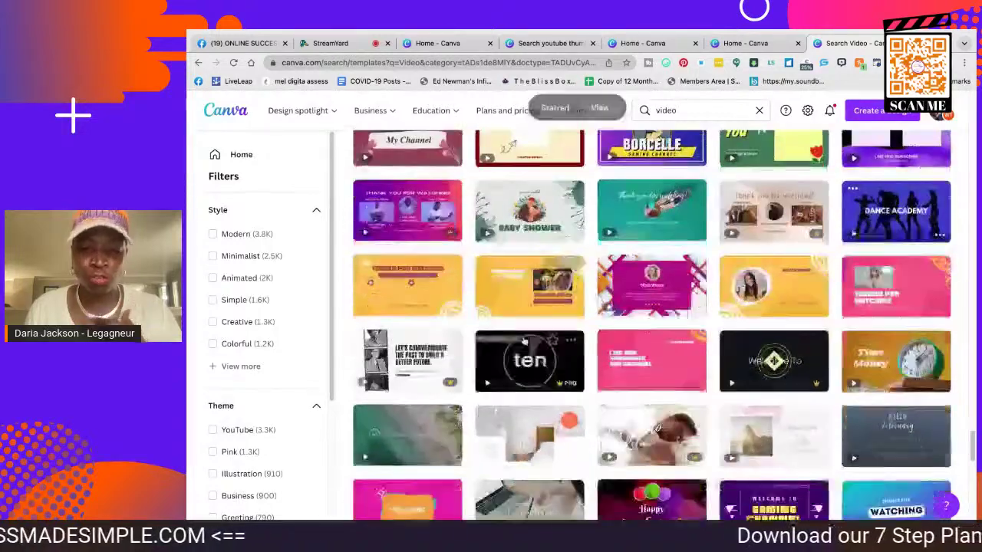
scroll(540, 339, down, 1)
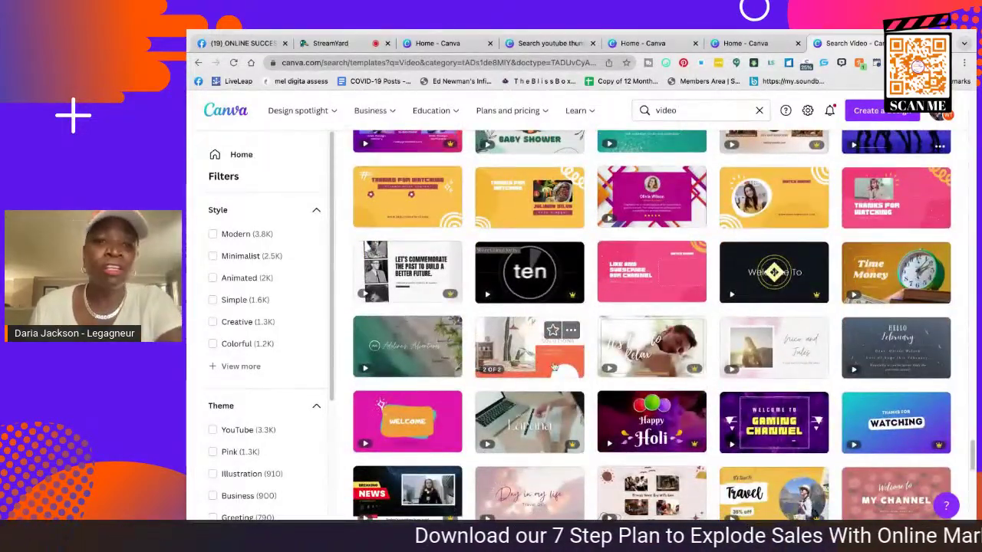
scroll(637, 311, down, 5)
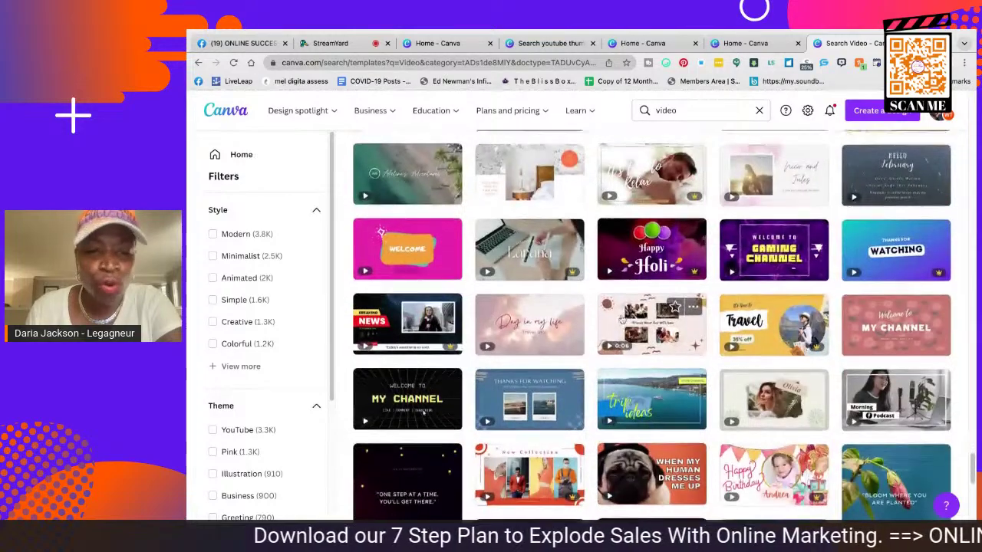
scroll(591, 317, down, 4)
scroll(592, 317, down, 2)
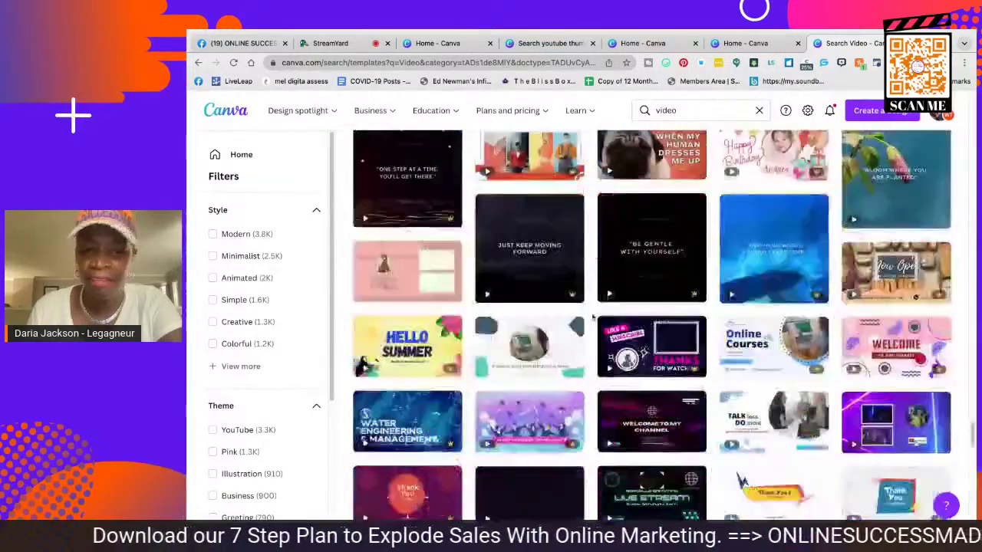
scroll(596, 326, down, 1)
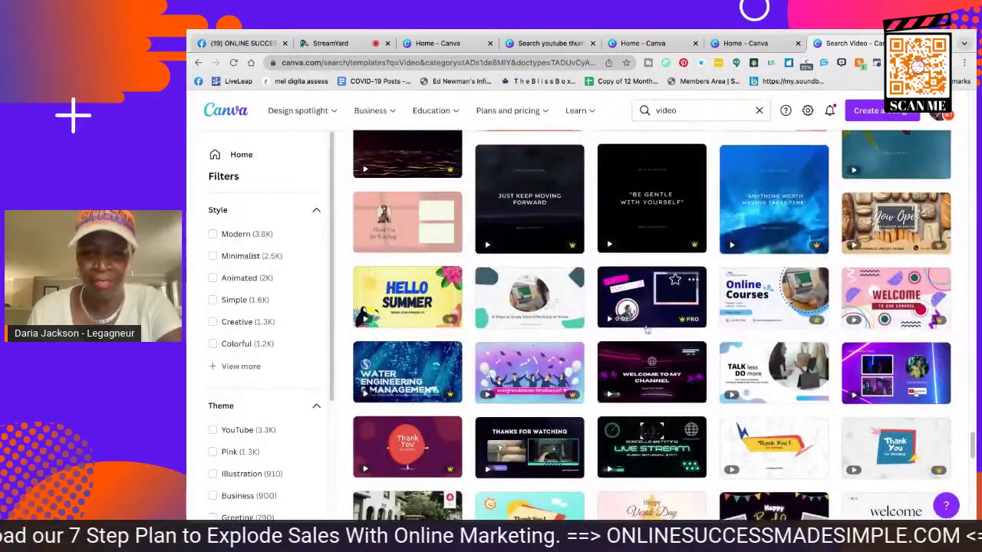
scroll(637, 334, down, 1)
scroll(629, 331, down, 3)
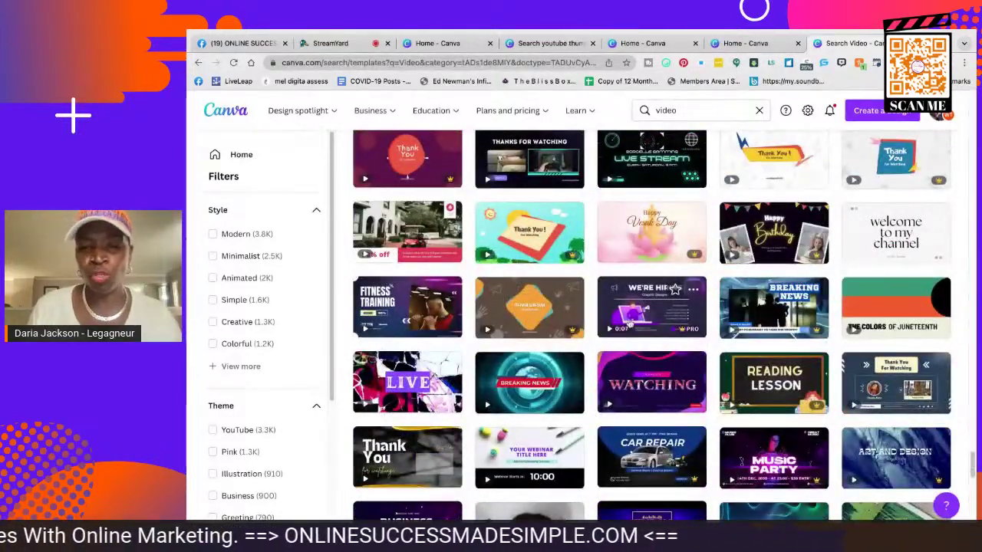
scroll(623, 301, down, 1)
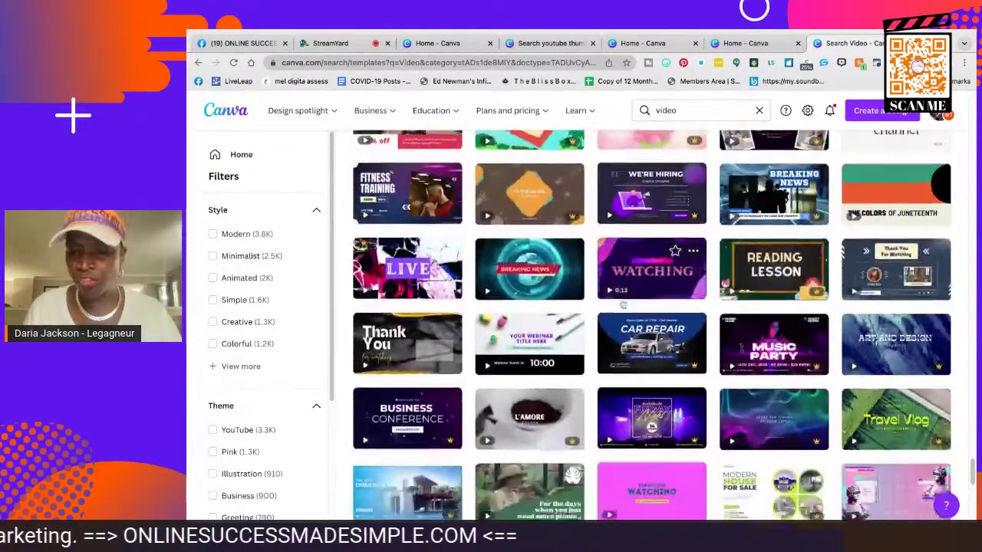
scroll(623, 305, down, 1)
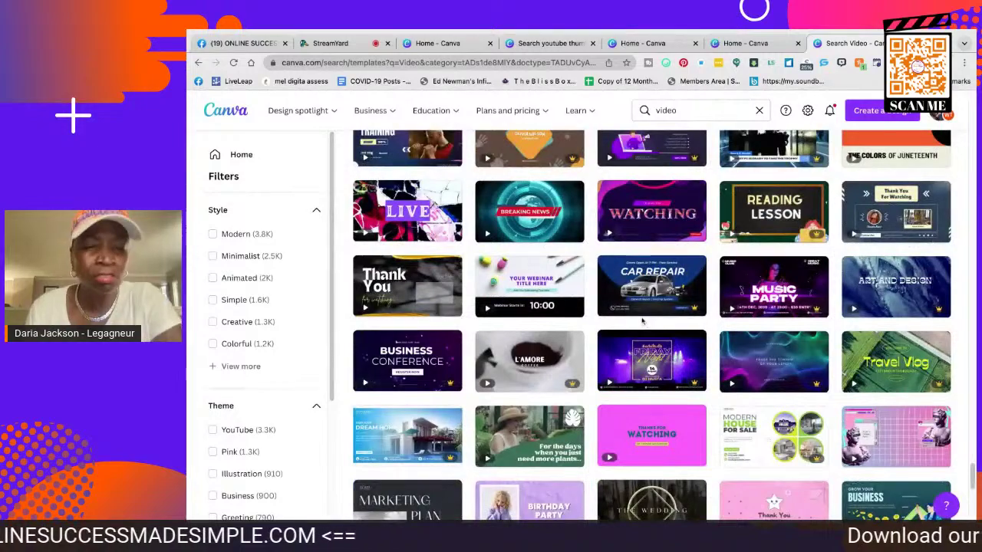
scroll(647, 325, down, 2)
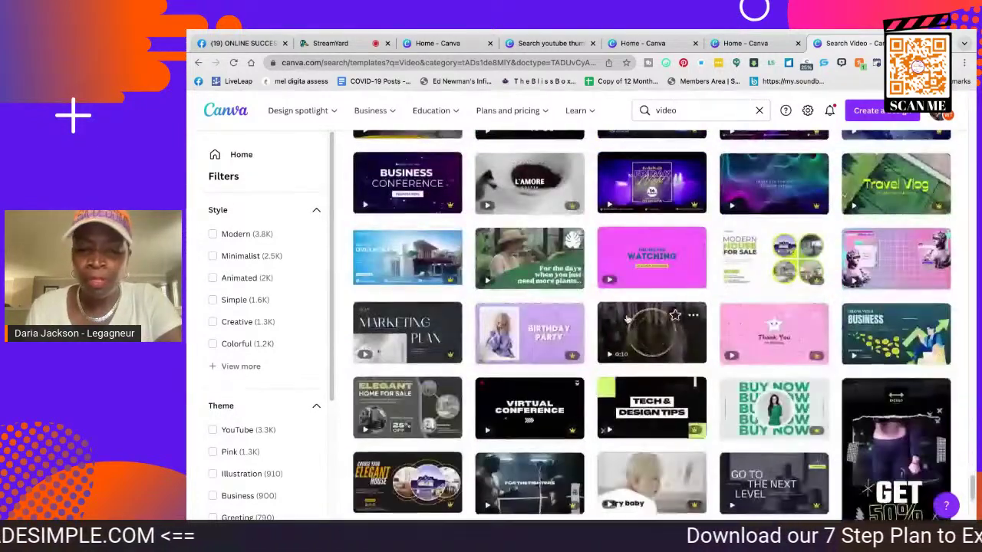
scroll(627, 318, down, 2)
scroll(615, 317, down, 4)
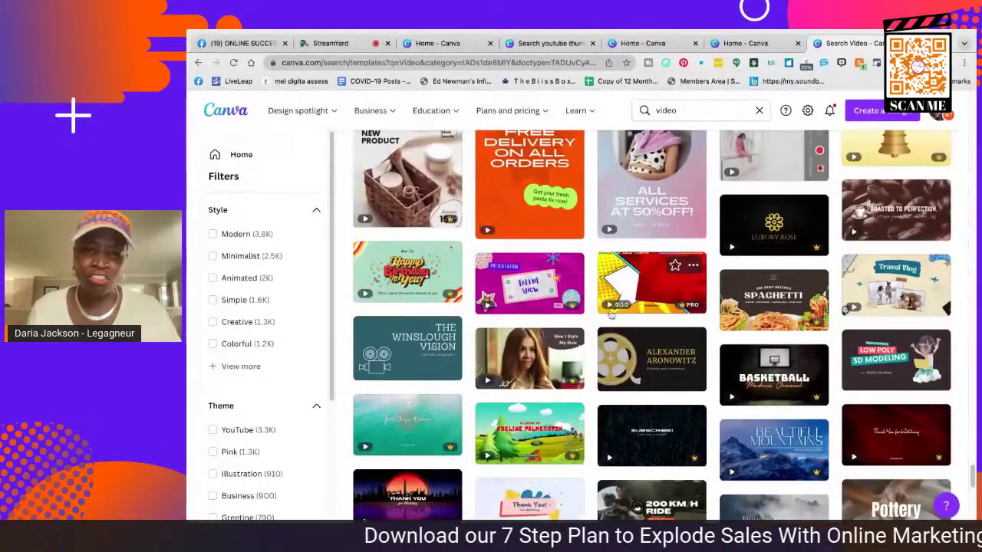
scroll(610, 307, up, 2)
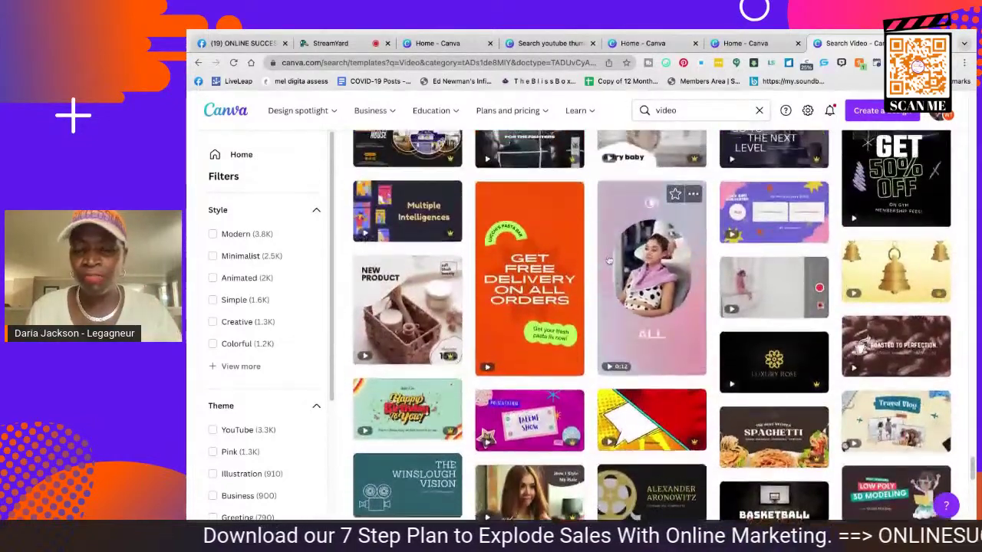
scroll(608, 261, up, 1)
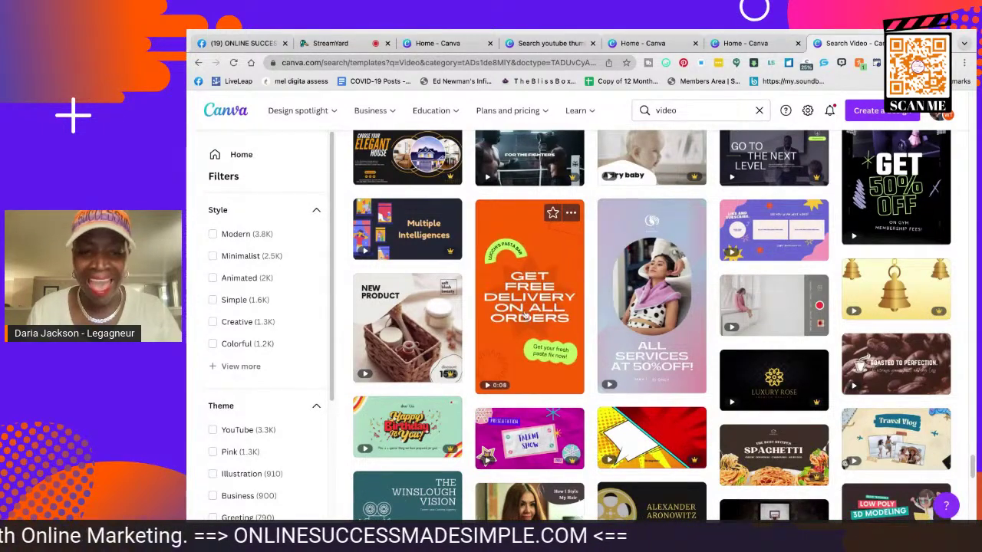
scroll(526, 314, down, 1)
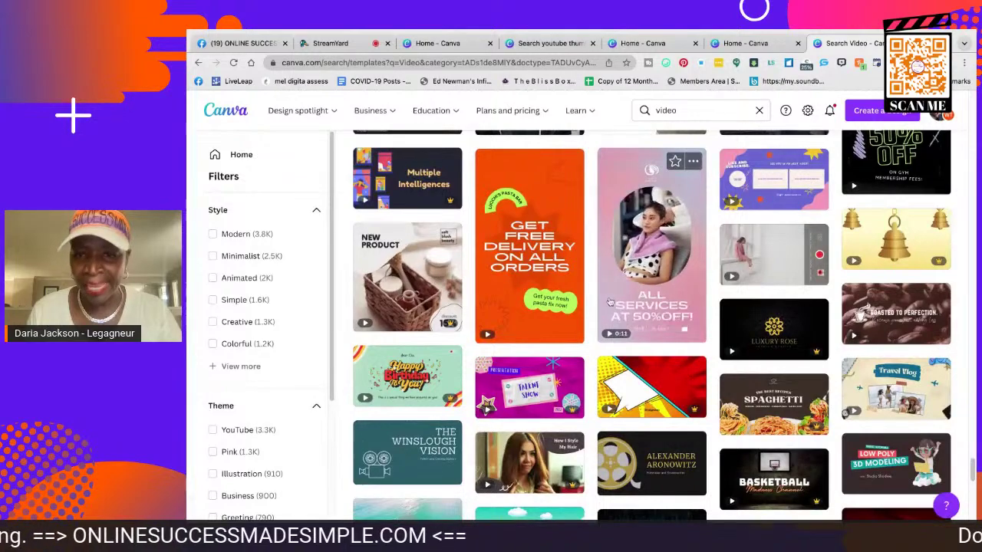
scroll(610, 302, down, 5)
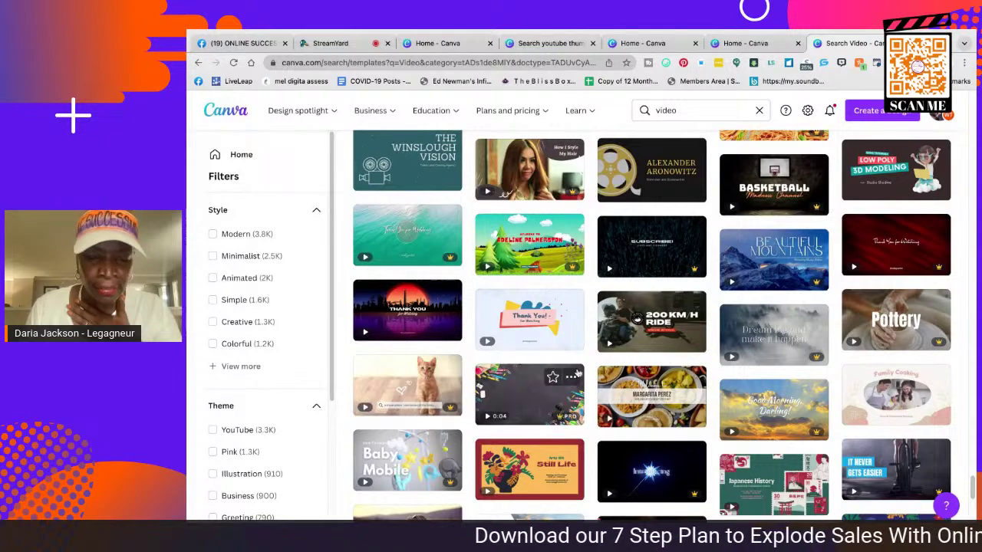
scroll(537, 388, down, 2)
scroll(572, 379, down, 1)
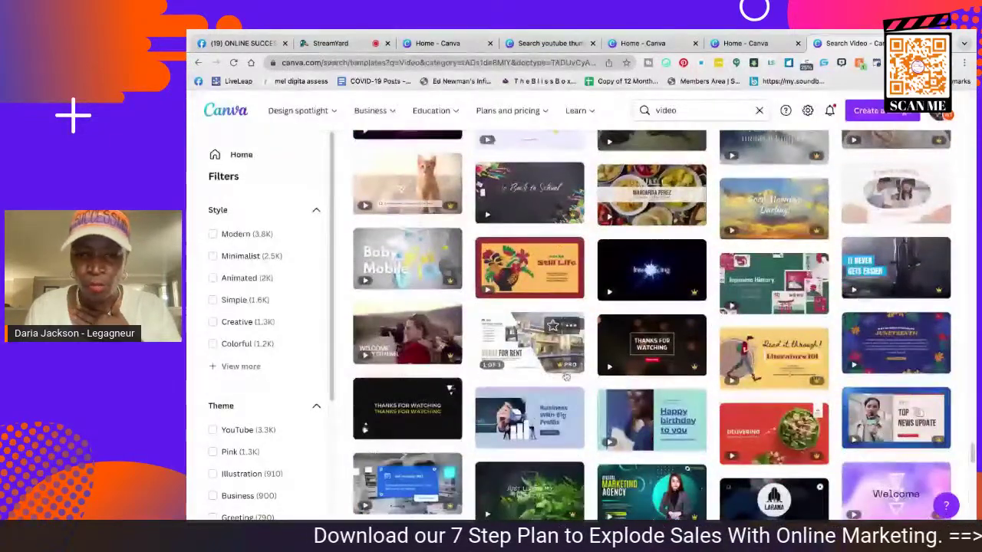
scroll(604, 350, down, 3)
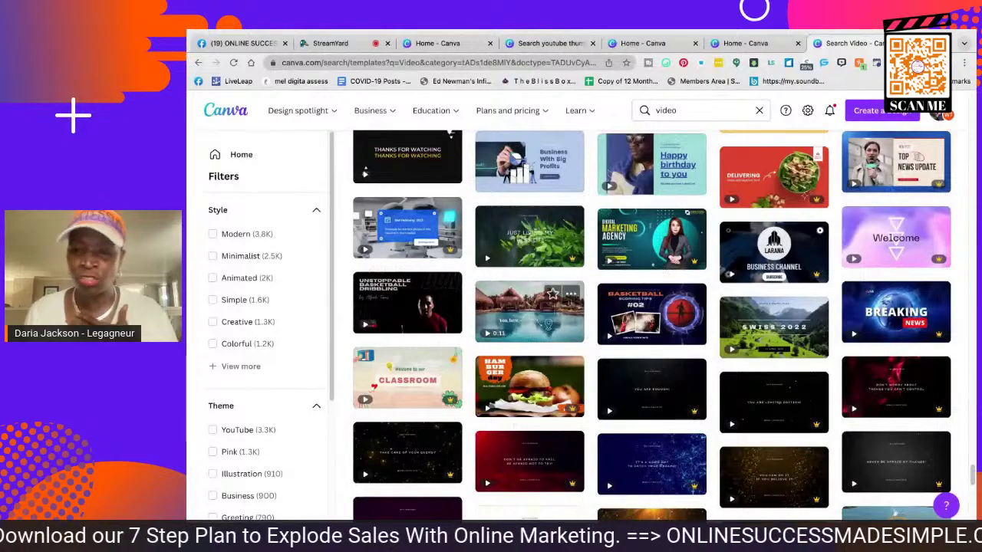
scroll(552, 408, down, 3)
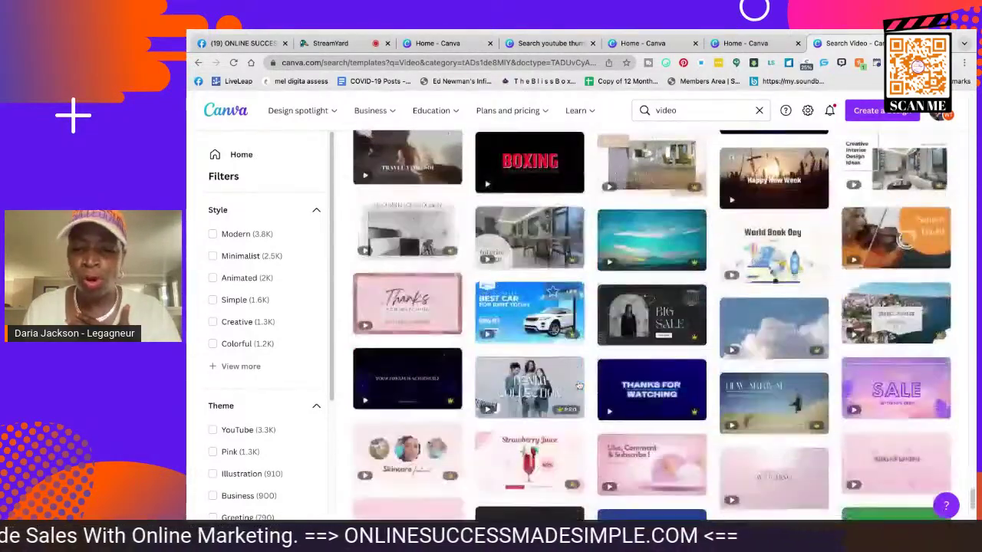
scroll(580, 386, down, 3)
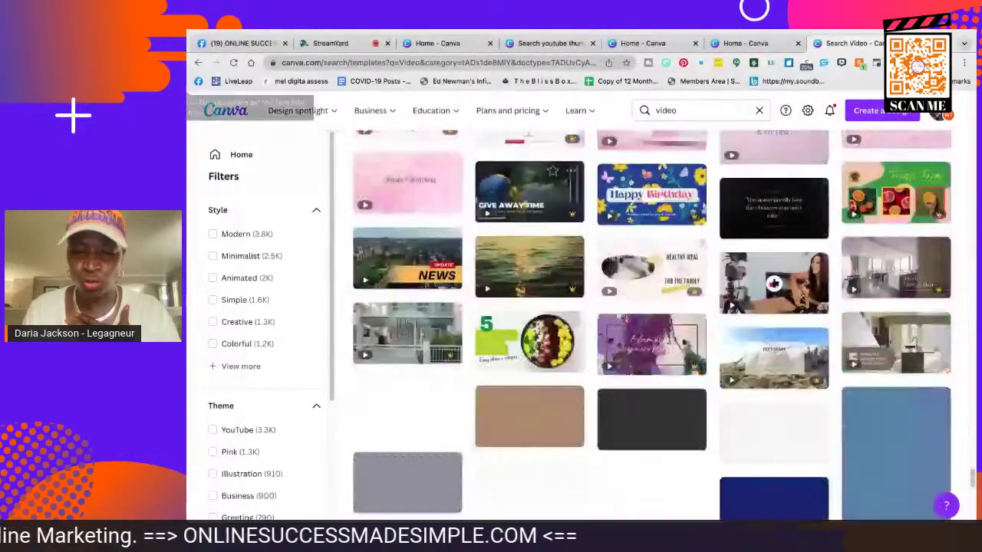
scroll(588, 392, down, 2)
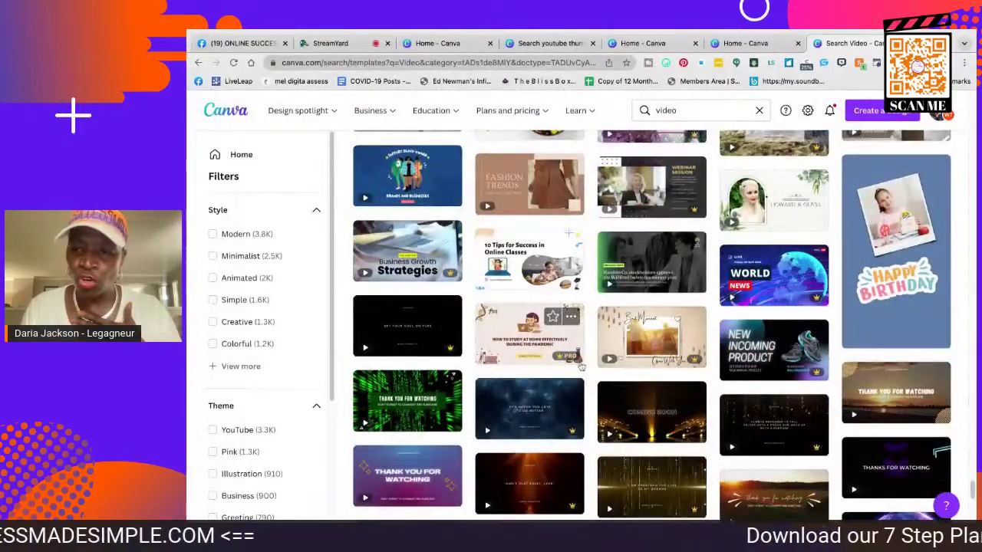
Go back up through the video results and open the blue-sky ocean waves beach template for editing
scroll(652, 326, up, 4)
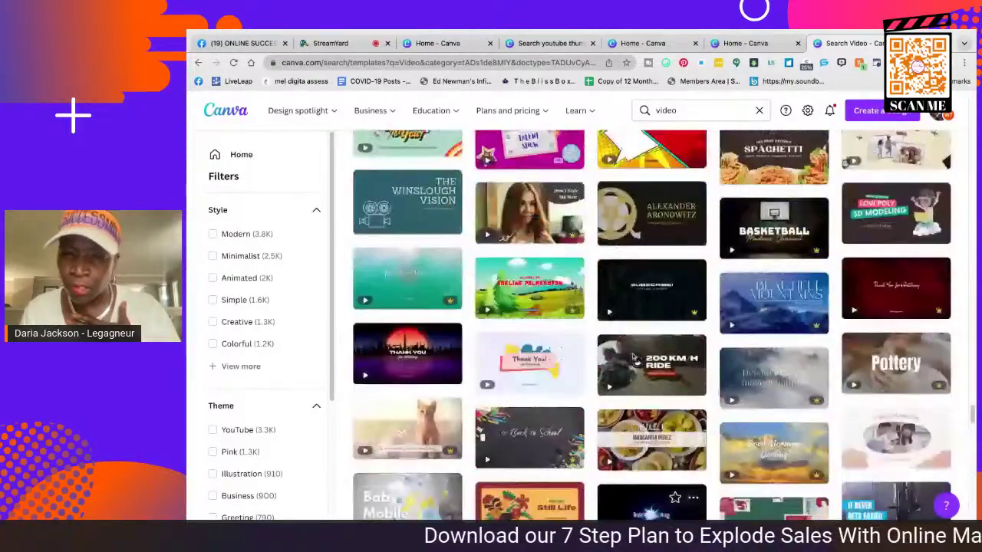
scroll(633, 356, up, 6)
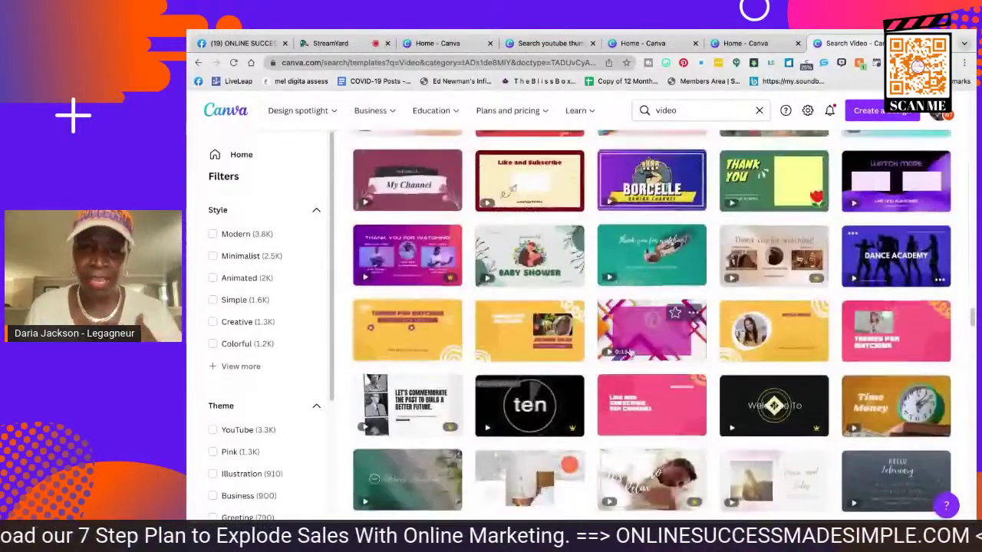
scroll(633, 351, up, 2)
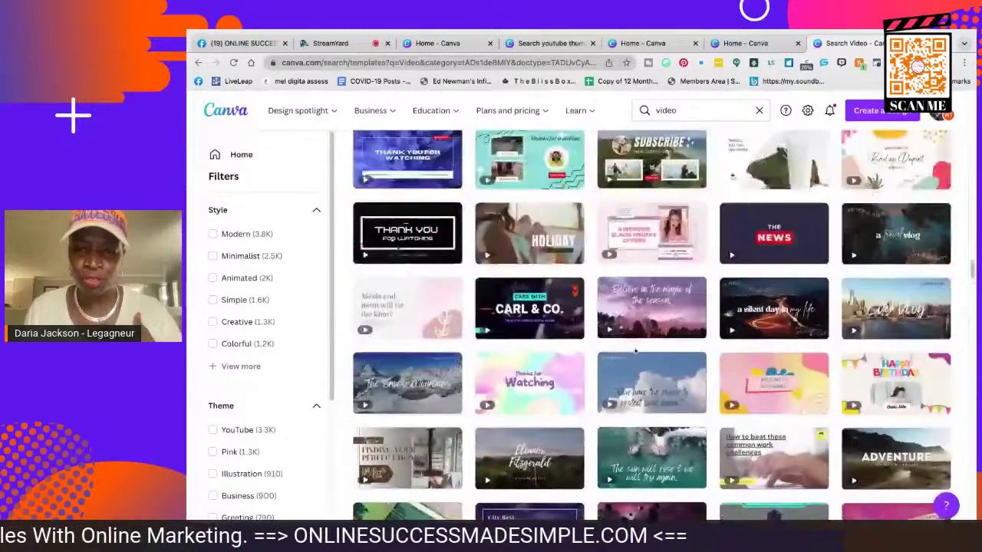
scroll(634, 352, up, 1)
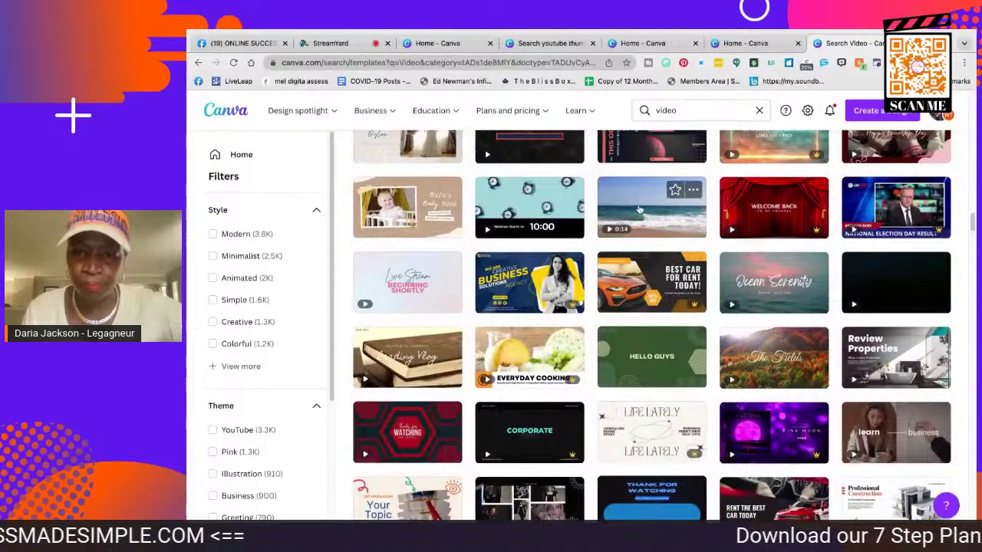
click(639, 209)
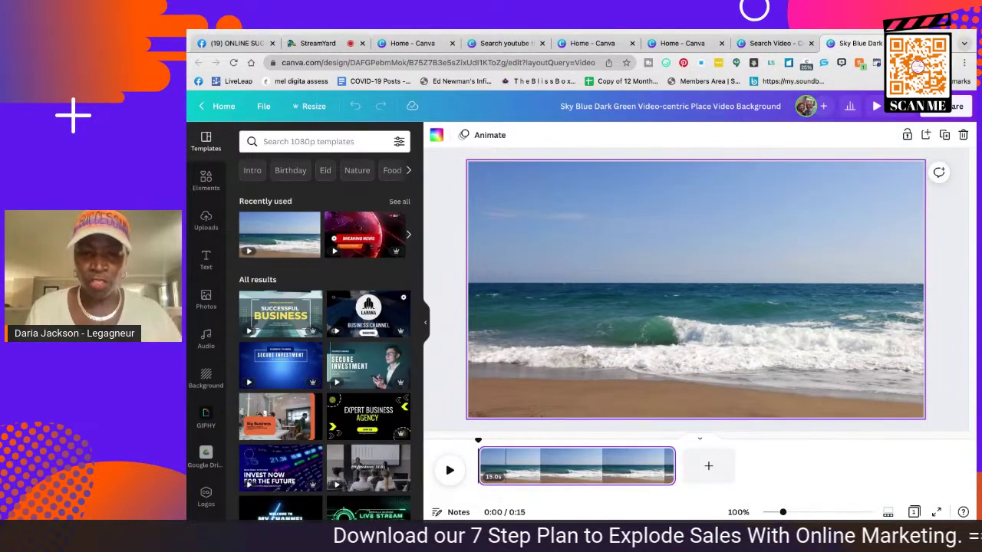
Preview the beach clip up to about 0:10 and duplicate its page in the timeline
click(450, 470)
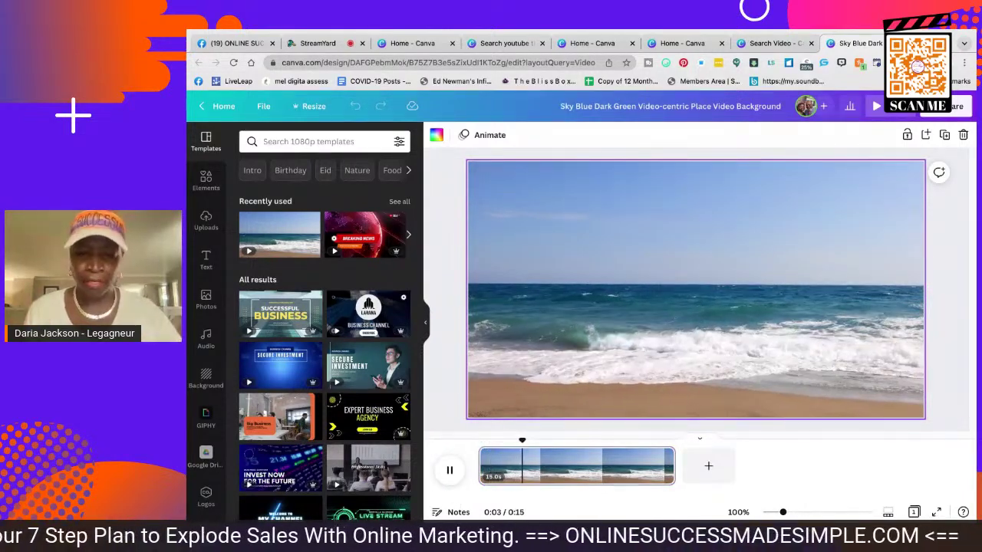
click(619, 464)
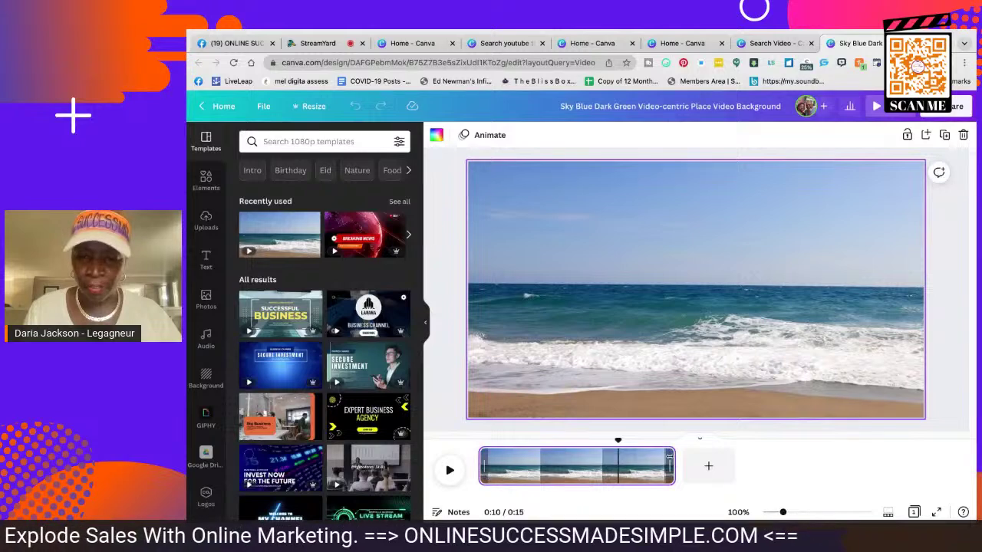
click(663, 456)
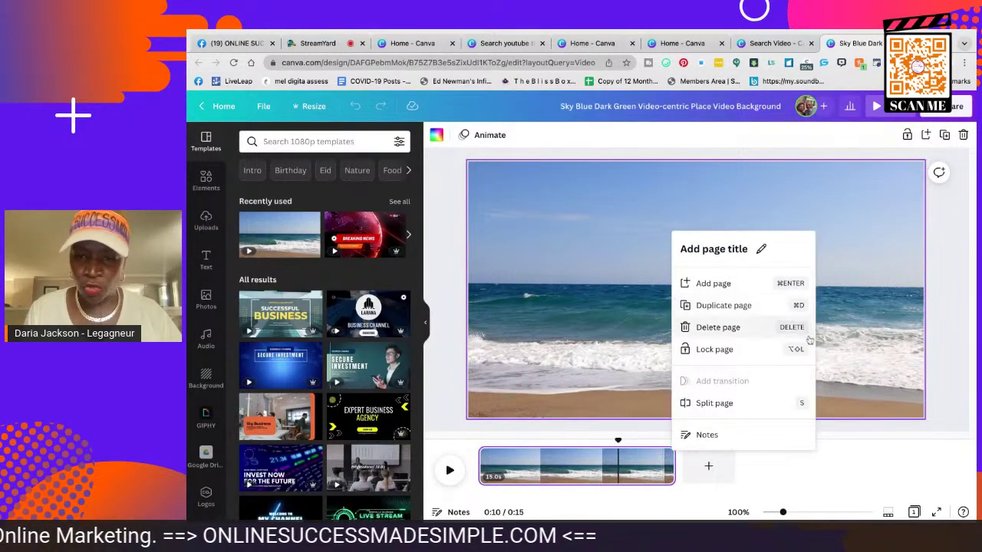
click(734, 307)
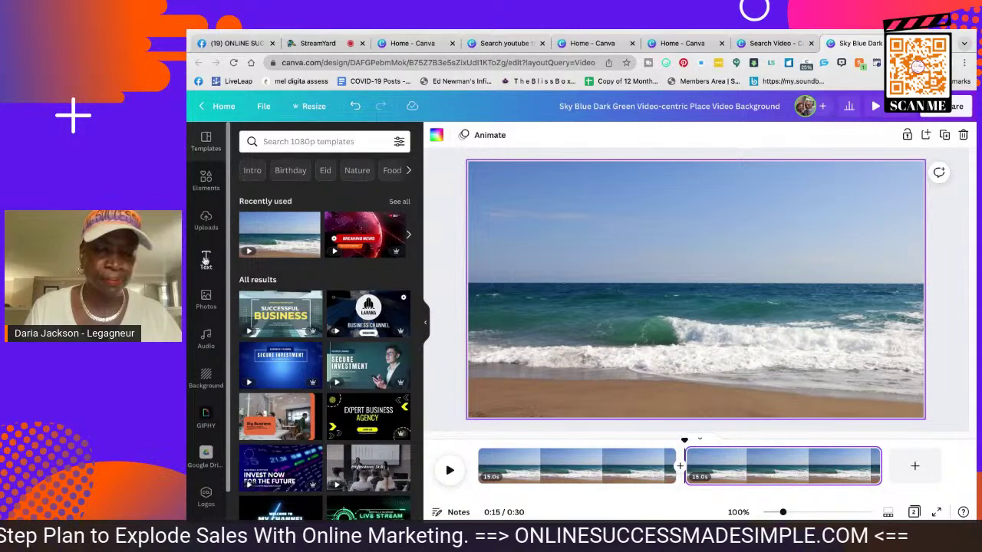
Reload the text fonts and add a default heading to the duplicated beach page
click(206, 260)
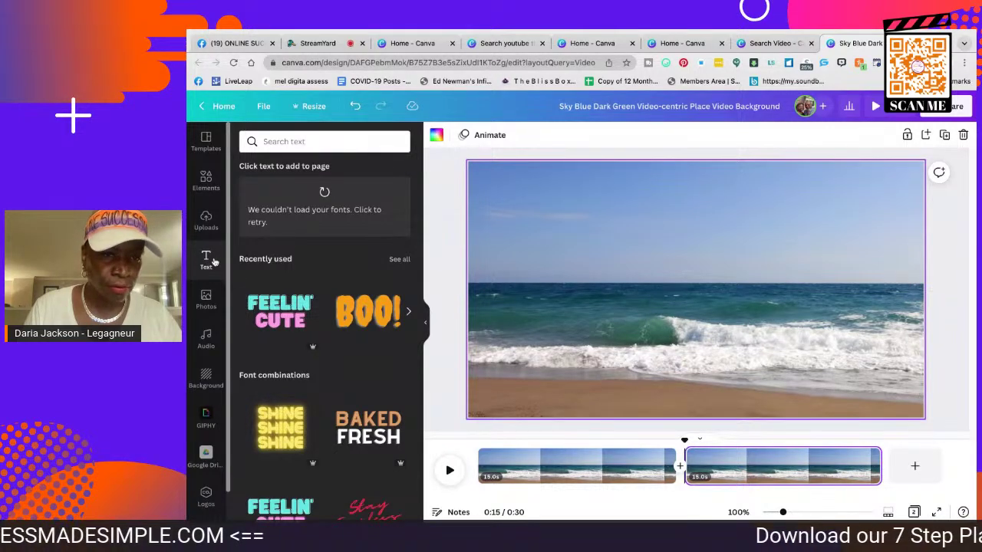
click(358, 217)
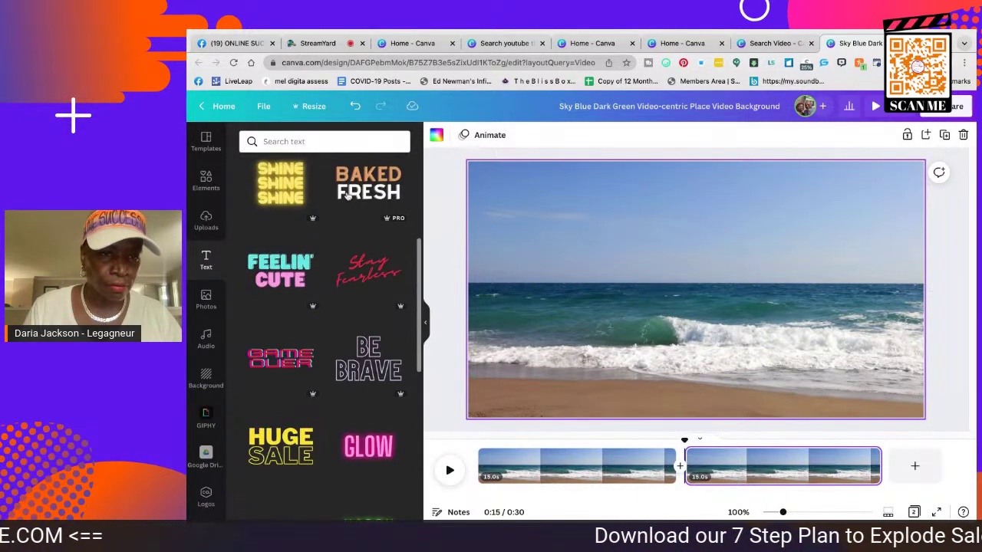
click(345, 214)
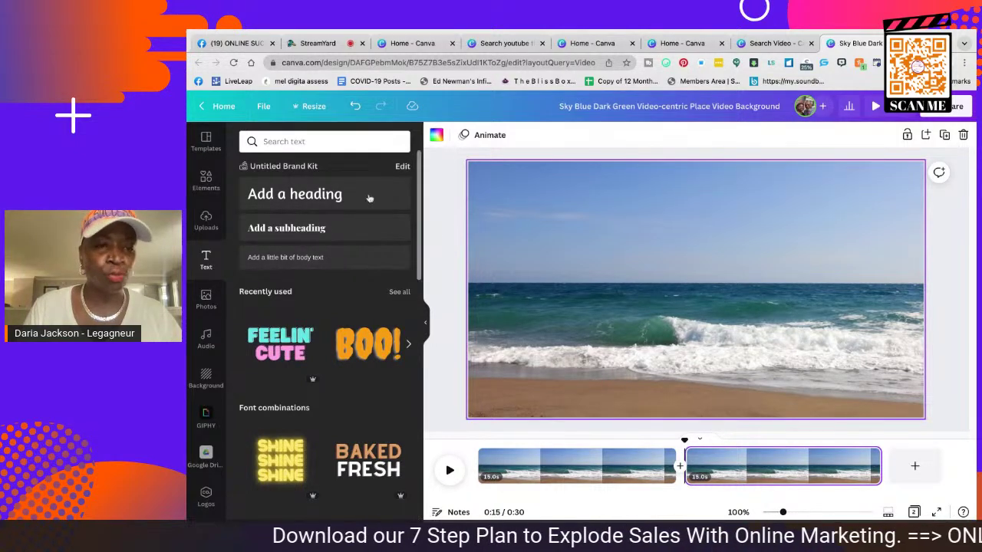
click(311, 198)
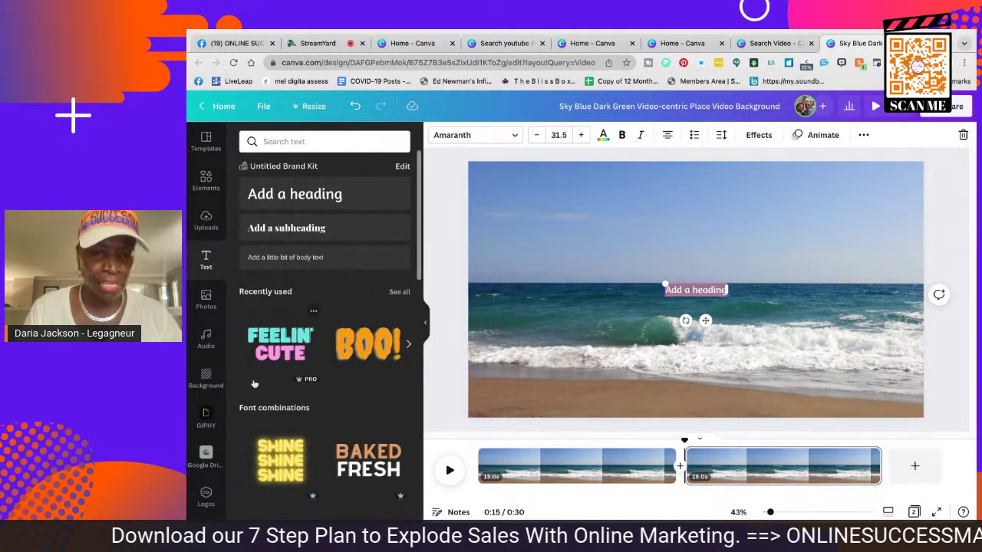
Replace the heading text with "Easy Work from home - Earn money from your home every day! Send me a message for more details."
scroll(255, 383, down, 10)
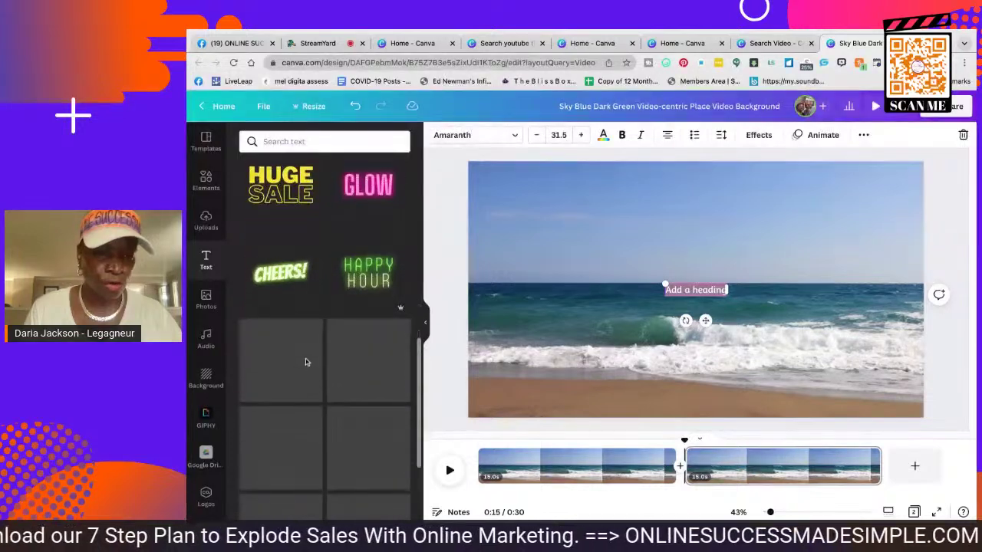
scroll(305, 361, down, 5)
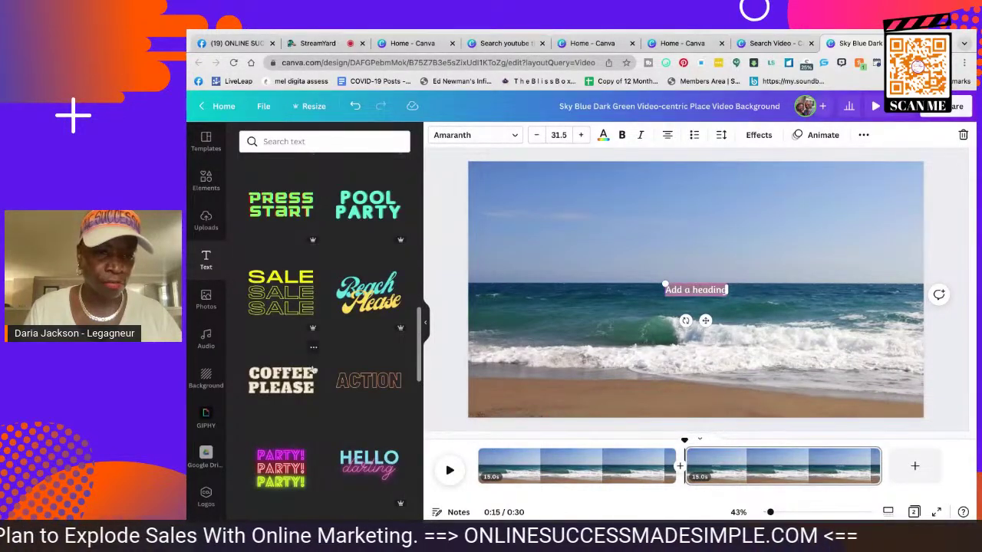
scroll(313, 370, down, 3)
scroll(313, 360, up, 3)
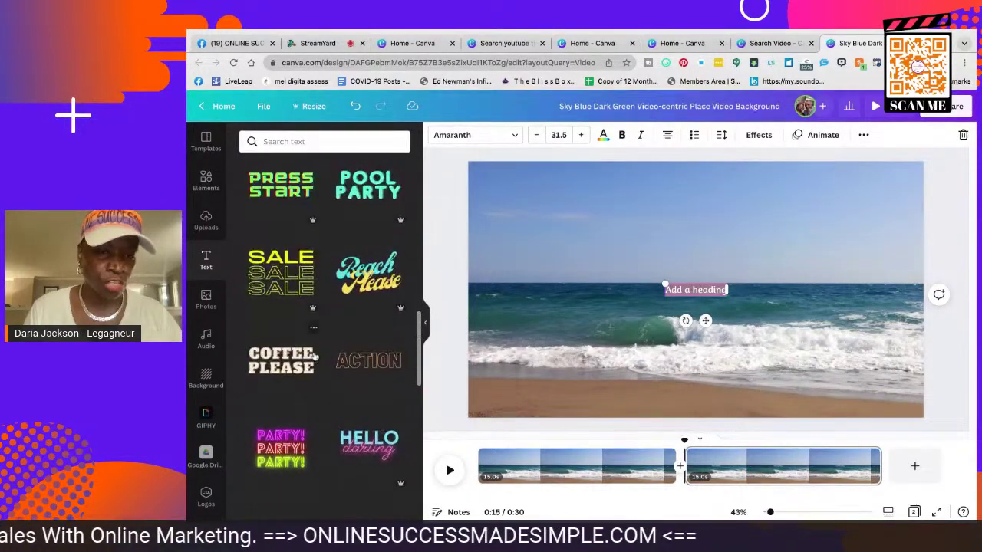
scroll(314, 354, up, 5)
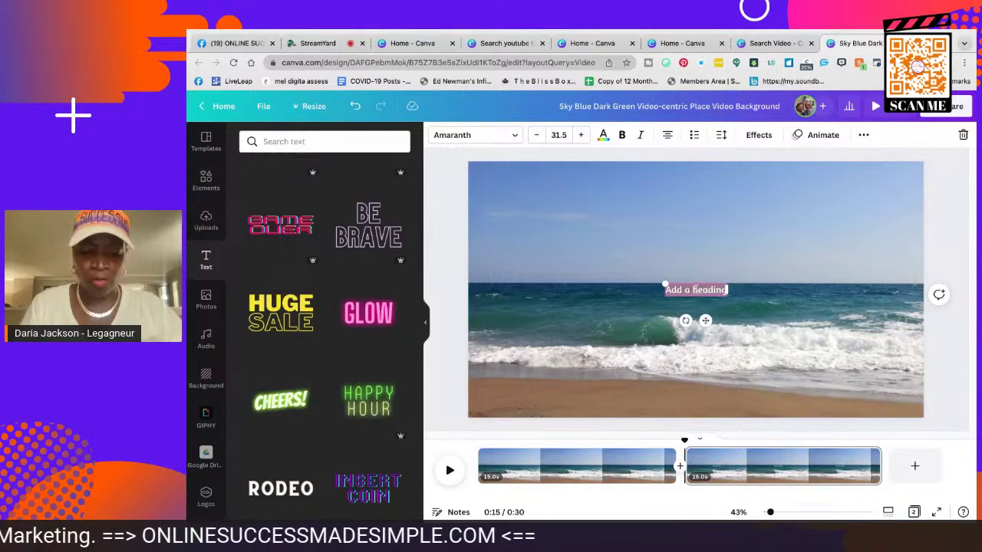
text(Easy Work from home - Earn money from your home every day! Send me a message for more details)
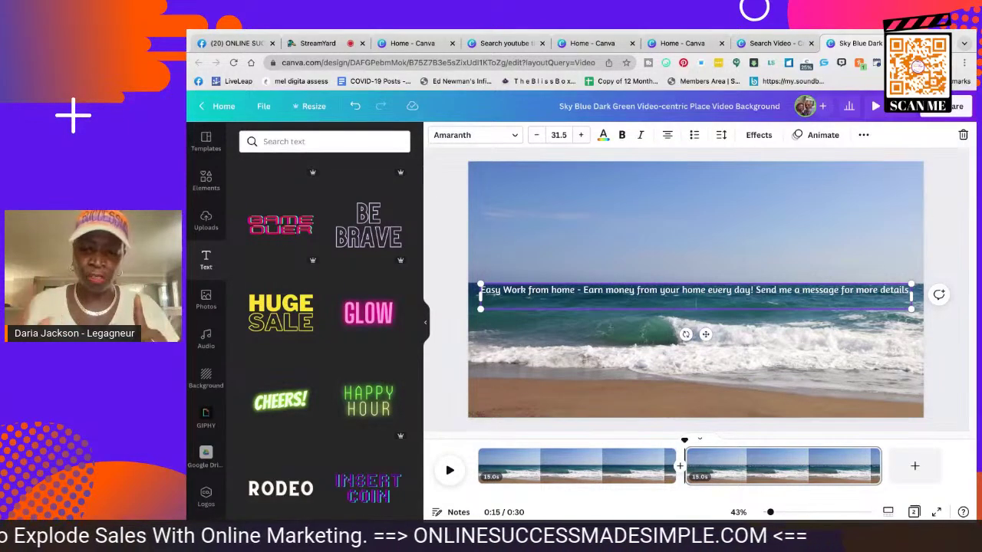
Duplicate the second beach page, which carries the work-from-home text, in the timeline
click(775, 465)
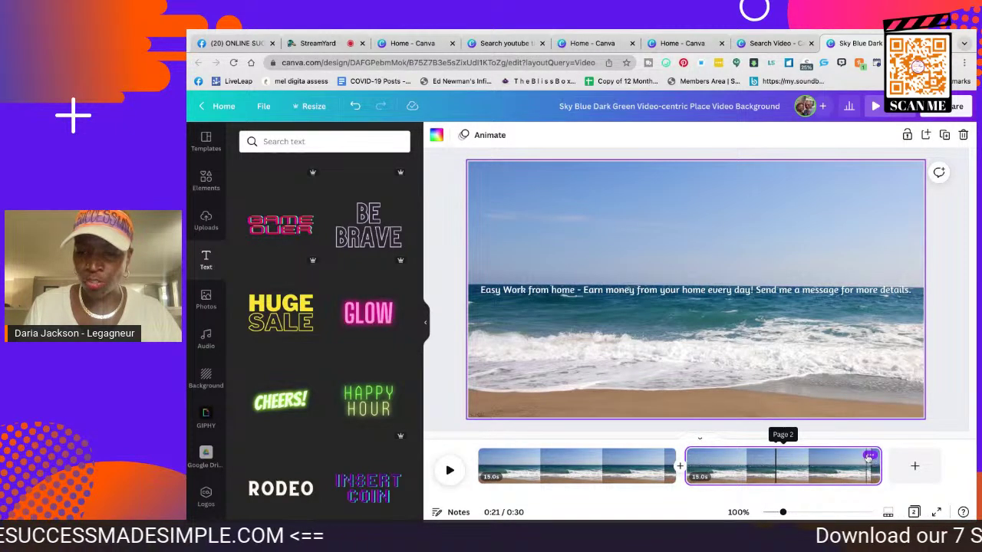
click(869, 457)
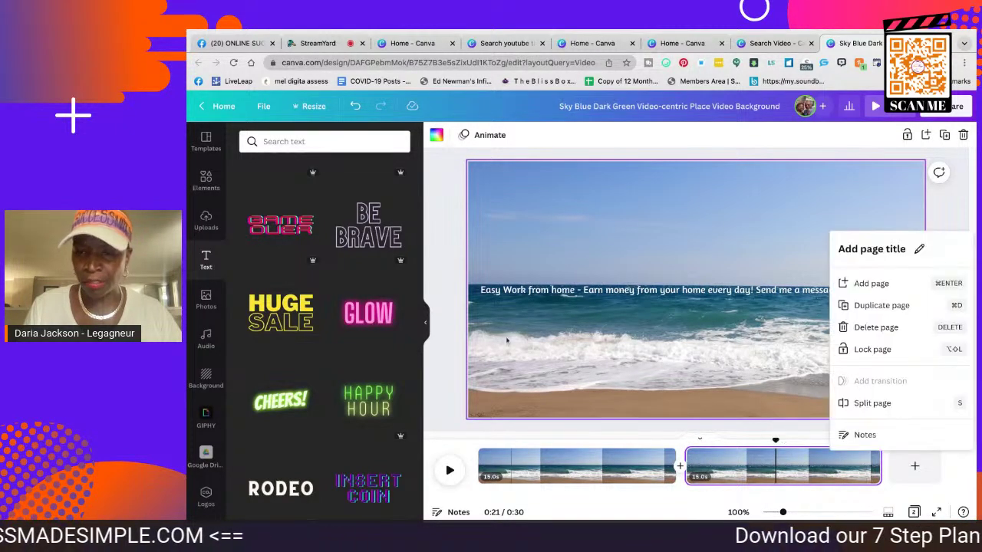
click(878, 306)
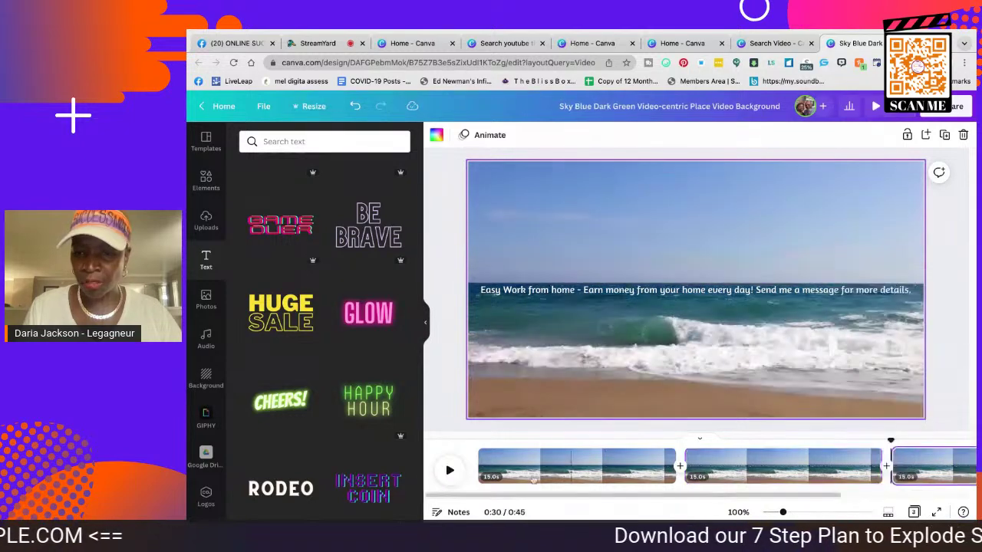
On the duplicated third page, select the text after "Easy Work from home" and copy it
click(581, 298)
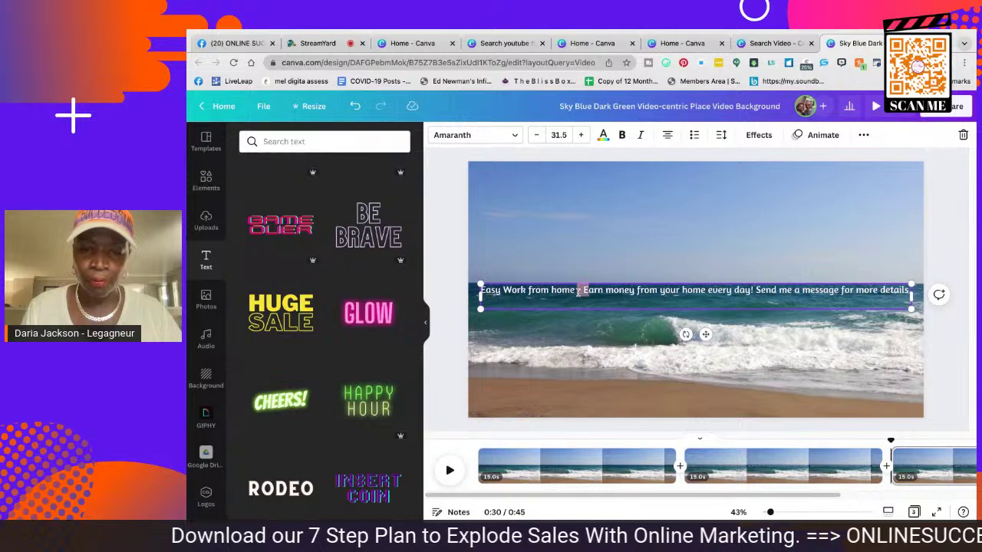
key(shift+Down)
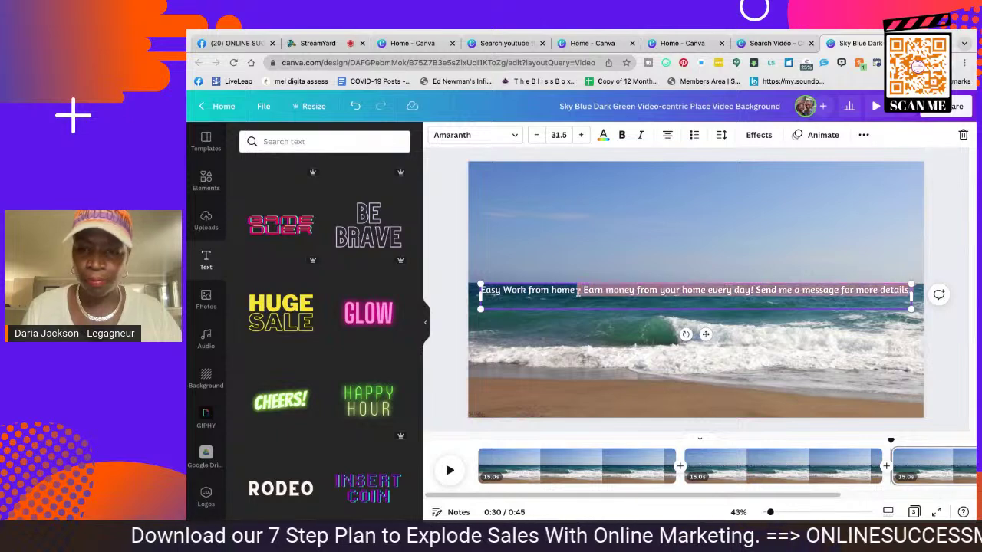
right_click(704, 284)
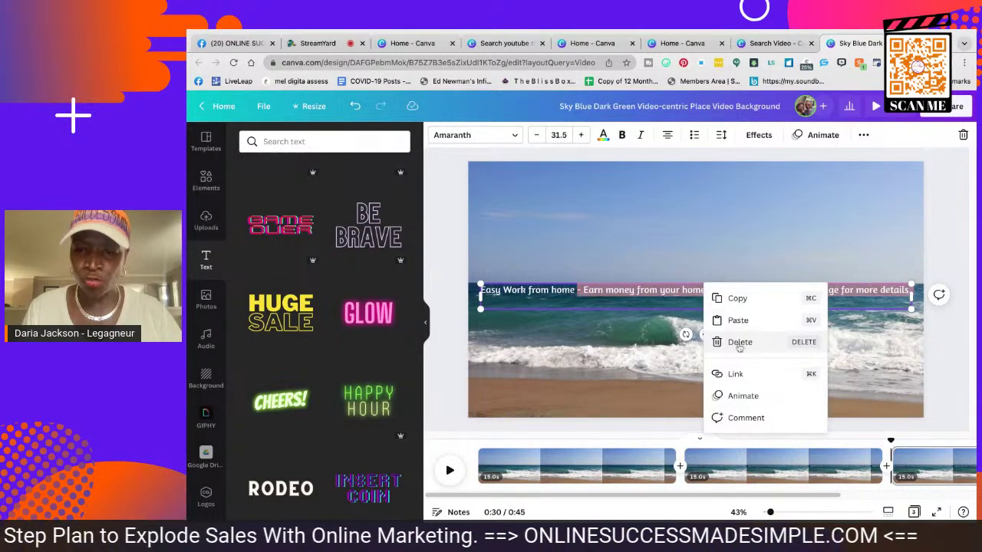
click(737, 298)
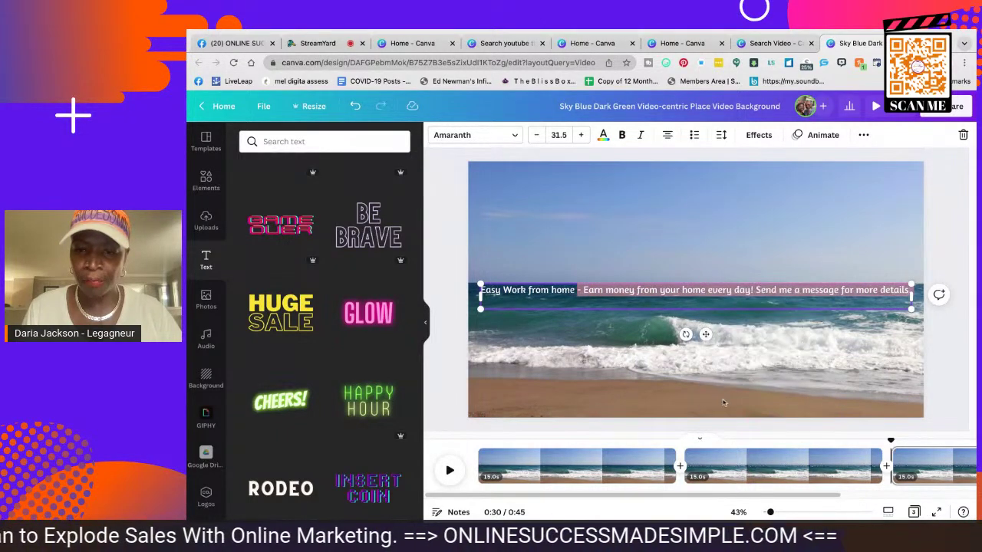
Check the second and third pages in the timeline and paste the copied text onto the first beach page
click(751, 464)
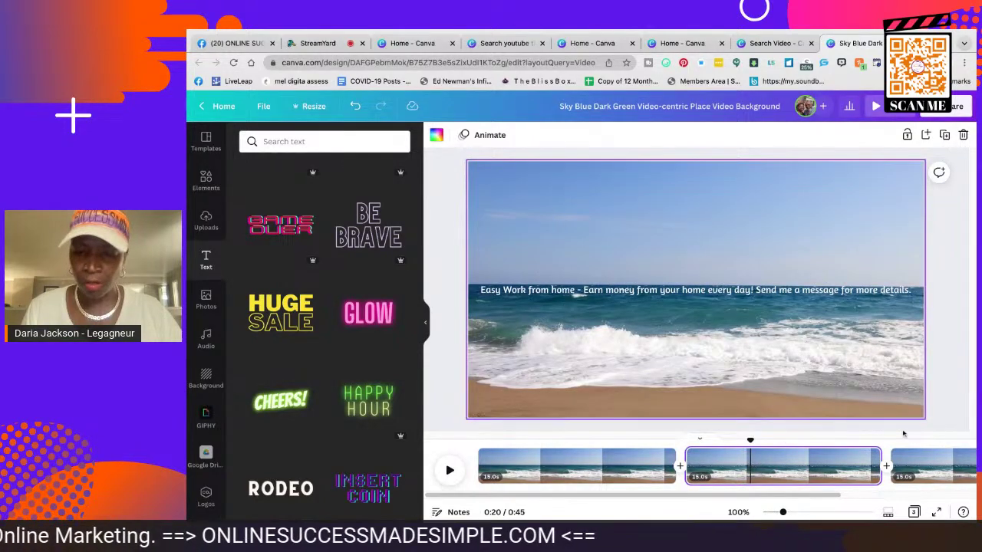
scroll(613, 464, right, 3)
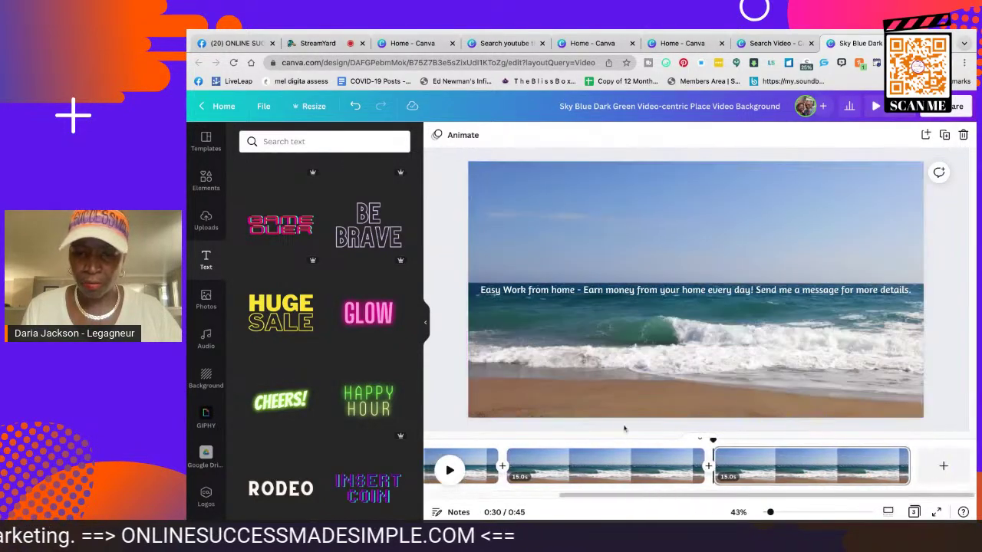
click(483, 464)
click(568, 475)
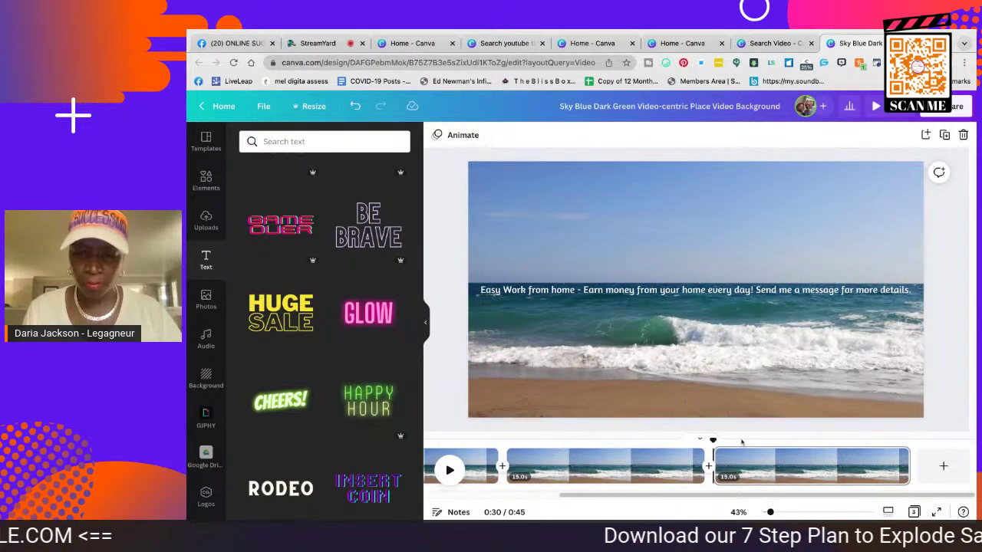
click(778, 466)
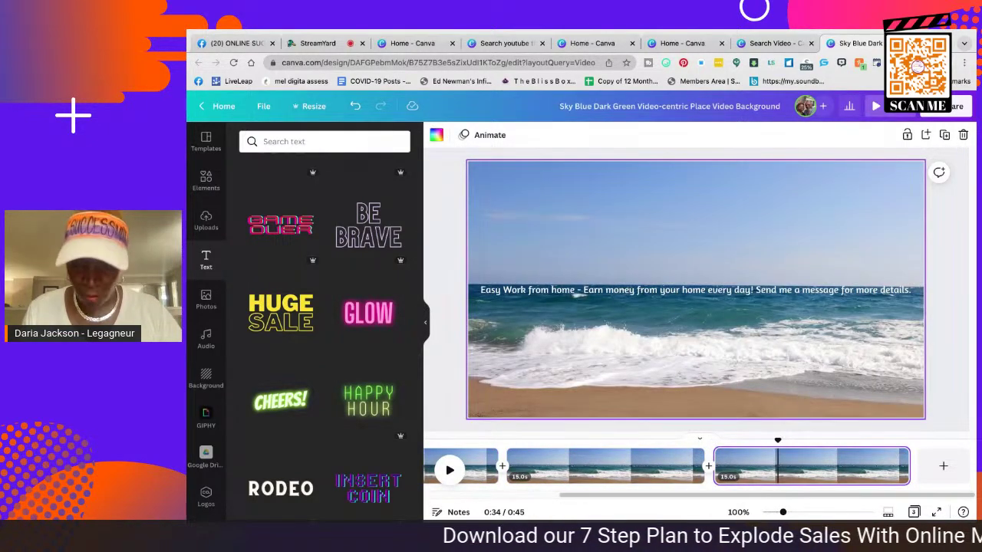
click(580, 461)
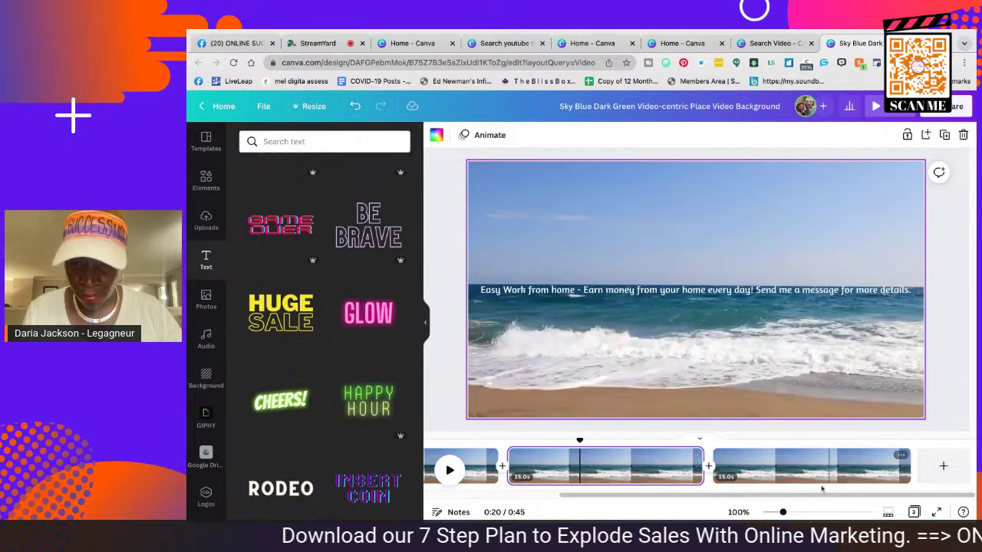
drag(803, 497, 690, 504)
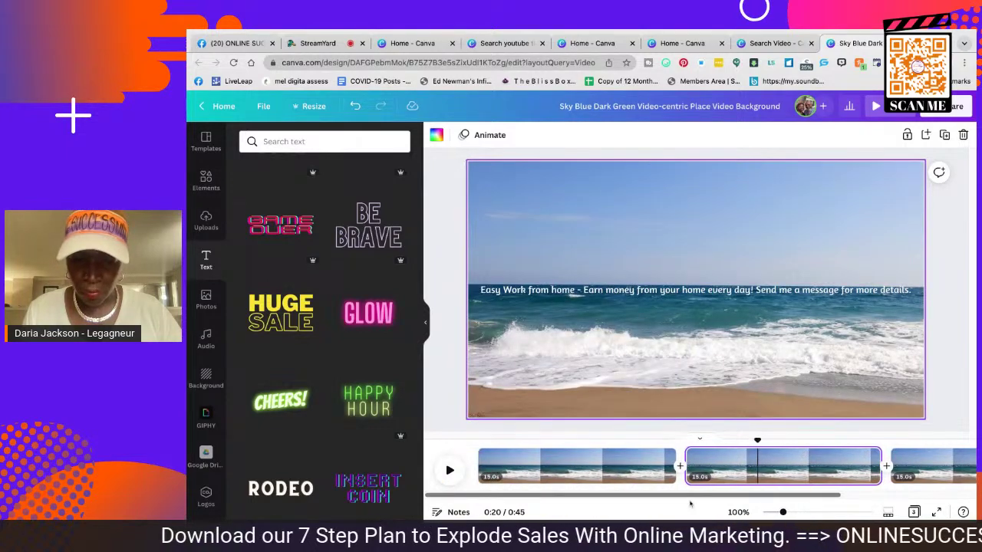
click(566, 471)
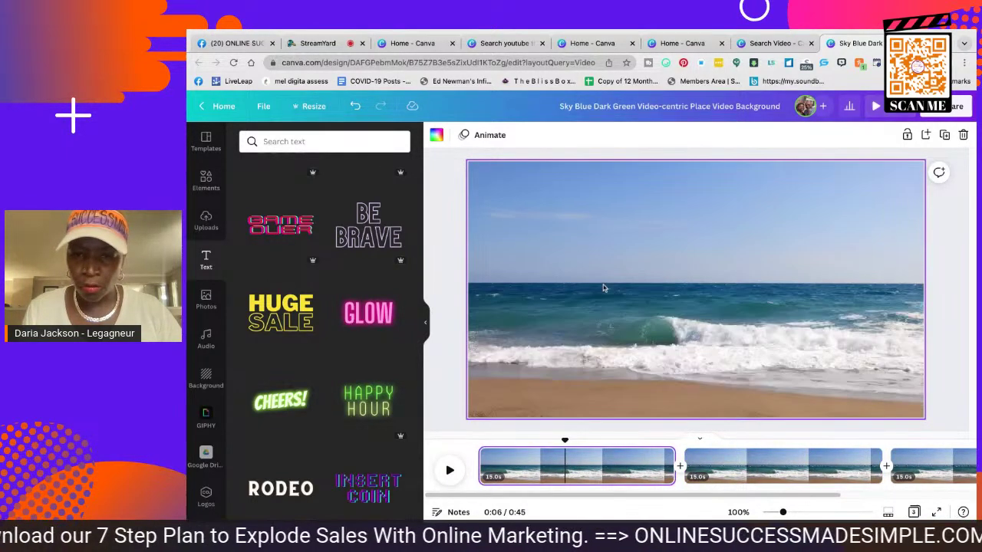
right_click(566, 277)
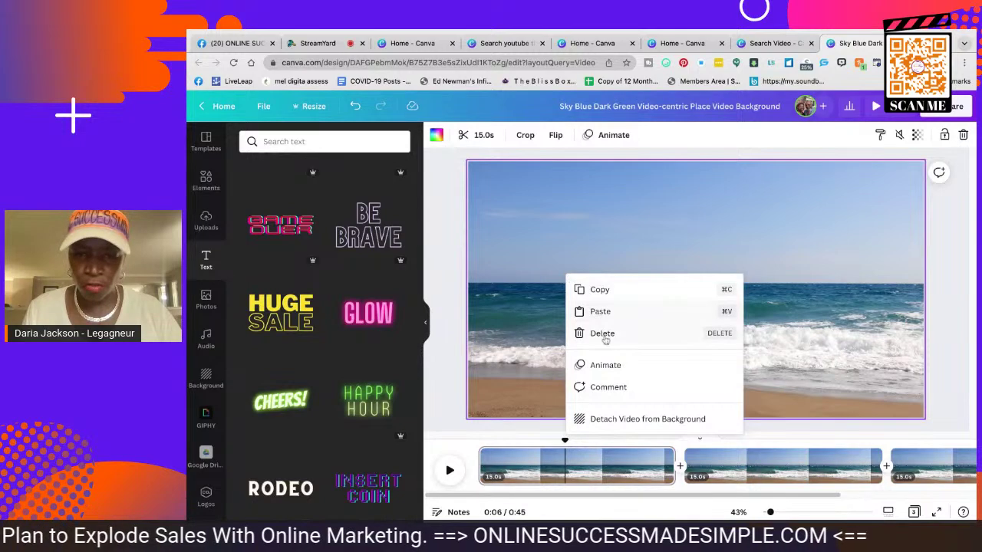
click(600, 311)
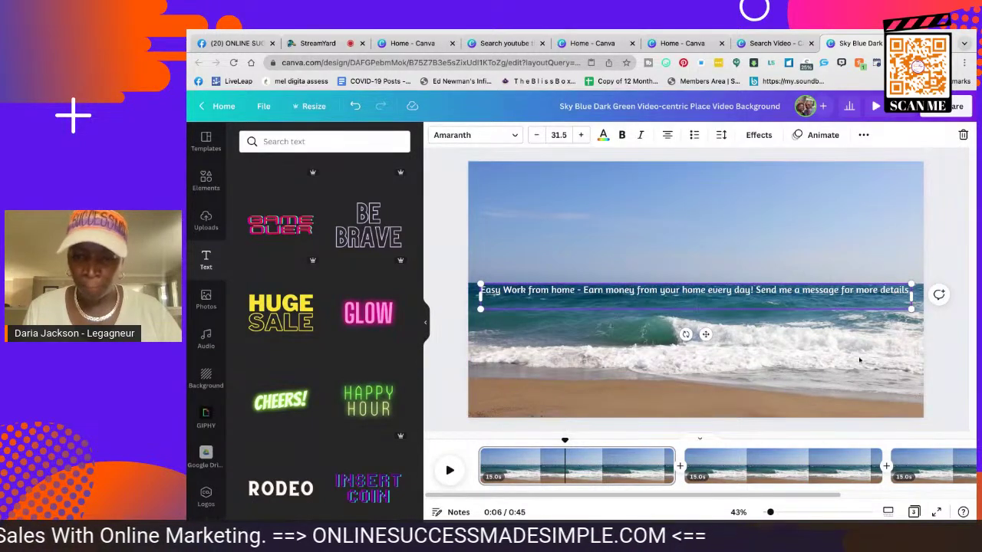
On the second page, delete everything in the text box after "Easy Work from home"
click(771, 464)
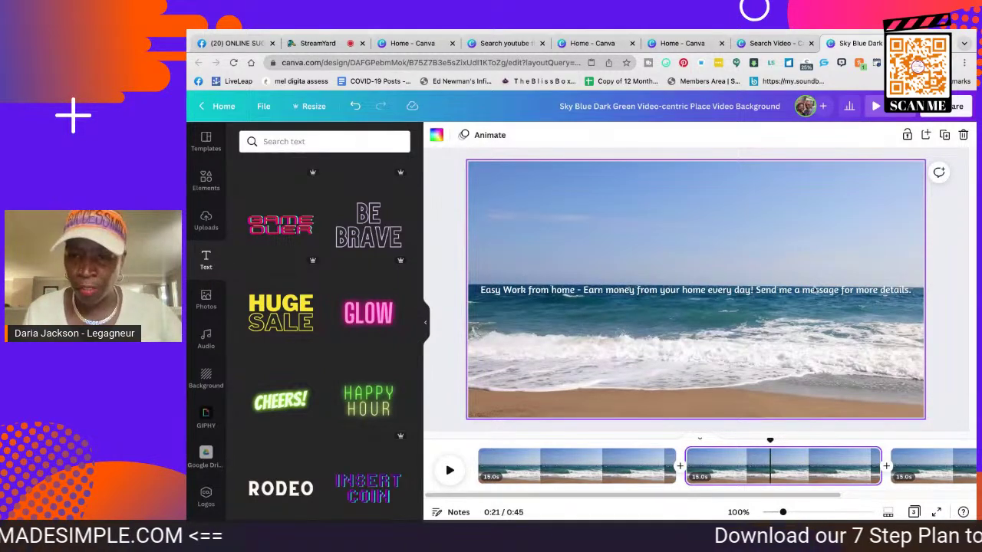
click(804, 298)
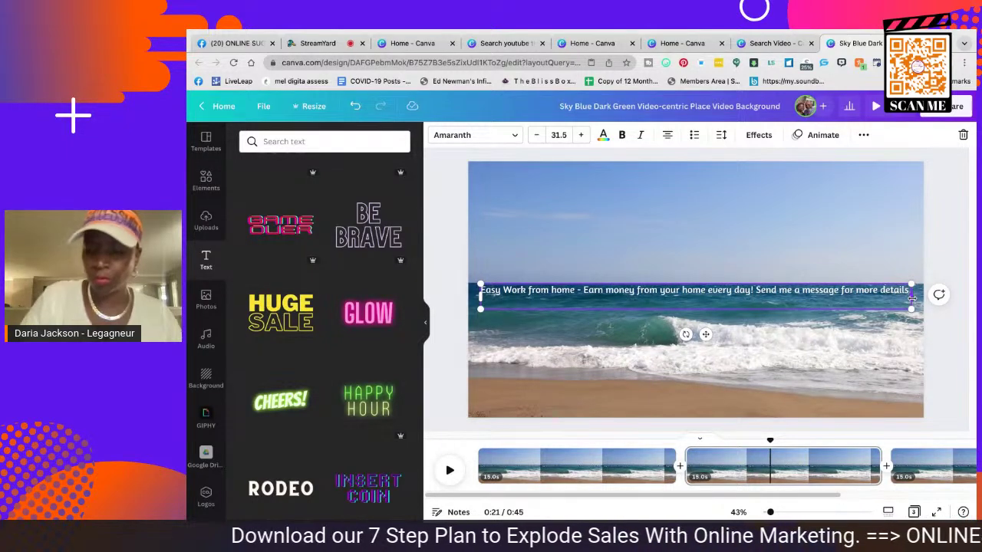
key(BackSpace)
key(BackSpace)
key(BackSpace)
key(BackSpace)
key(BackSpace)
key(BackSpace)
key(BackSpace)
key(BackSpace)
key(BackSpace)
key(BackSpace)
key(BackSpace)
key(BackSpace)
key(BackSpace)
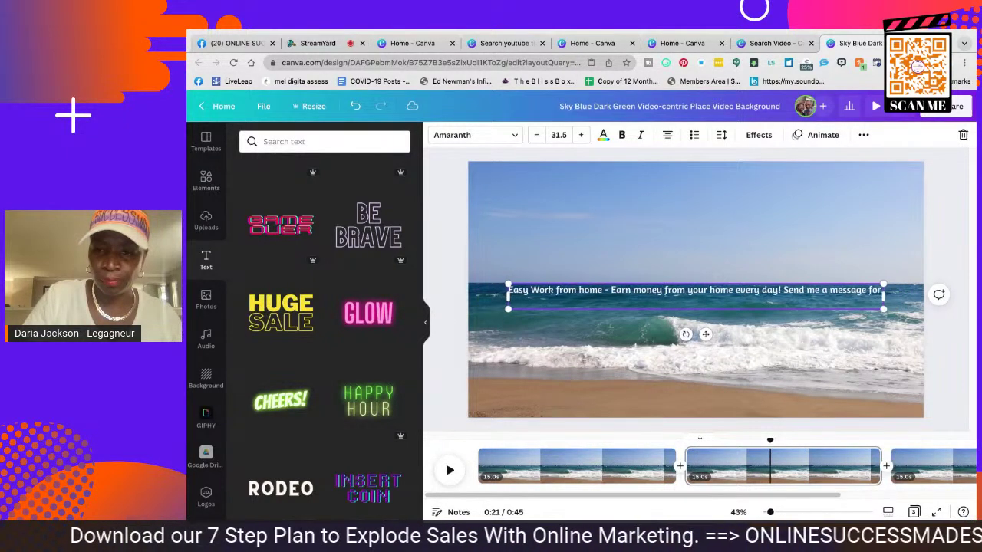
key(BackSpace)
key(BackSpace)
key(BackSpace)
key(BackSpace)
key(BackSpace)
key(BackSpace)
key(BackSpace)
key(BackSpace)
key(BackSpace)
key(BackSpace)
key(BackSpace)
key(BackSpace)
key(BackSpace)
key(BackSpace)
key(BackSpace)
key(BackSpace)
key(BackSpace)
key(BackSpace)
key(BackSpace)
key(BackSpace)
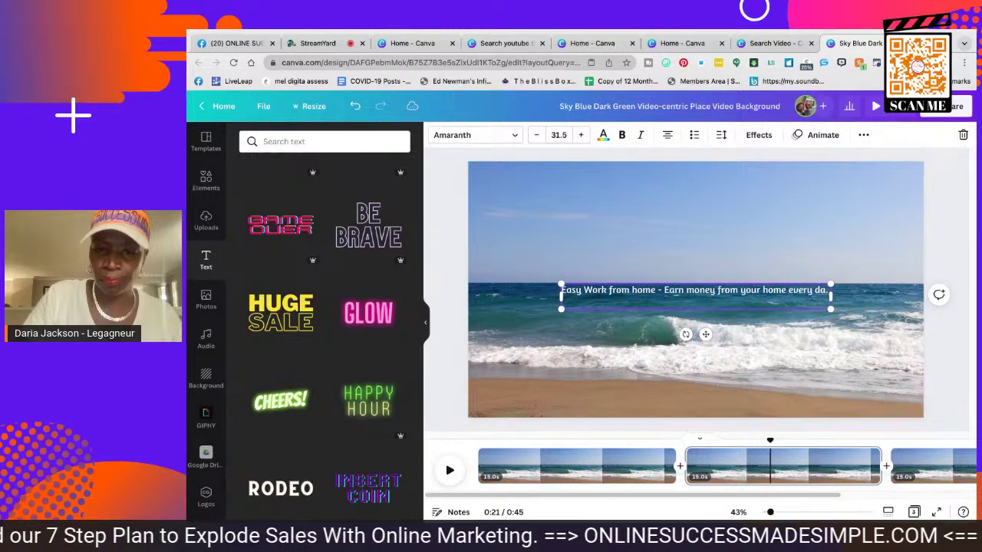
key(BackSpace)
key(BackSpace)
key(BackSpace)
key(BackSpace)
key(BackSpace)
key(BackSpace)
key(BackSpace)
key(BackSpace)
key(BackSpace)
key(BackSpace)
key(BackSpace)
key(BackSpace)
key(BackSpace)
key(BackSpace)
key(BackSpace)
key(BackSpace)
key(BackSpace)
key(BackSpace)
key(BackSpace)
key(BackSpace)
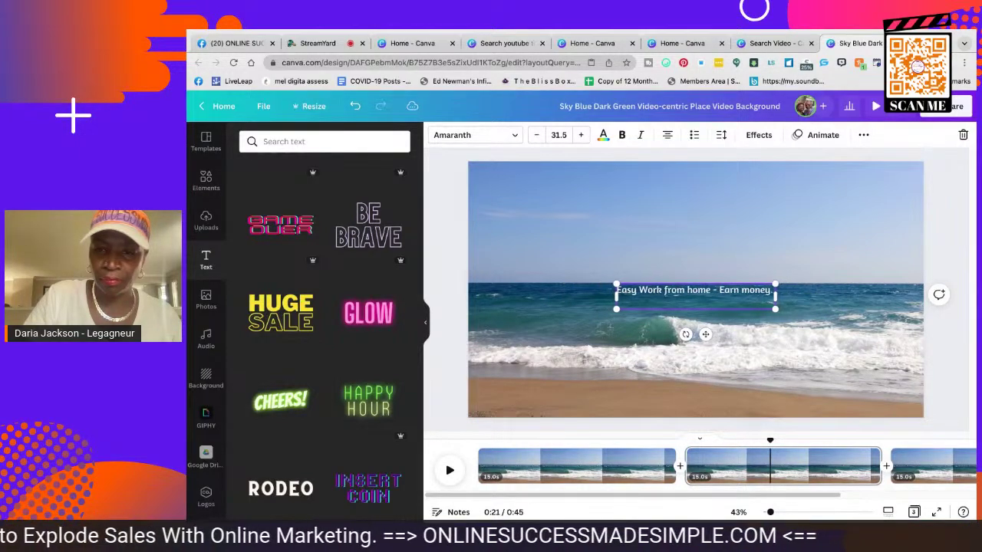
key(BackSpace)
key(BackSpace)
key(BackSpace)
key(BackSpace)
key(BackSpace)
key(BackSpace)
key(BackSpace)
key(BackSpace)
key(BackSpace)
key(BackSpace)
key(BackSpace)
key(BackSpace)
key(BackSpace)
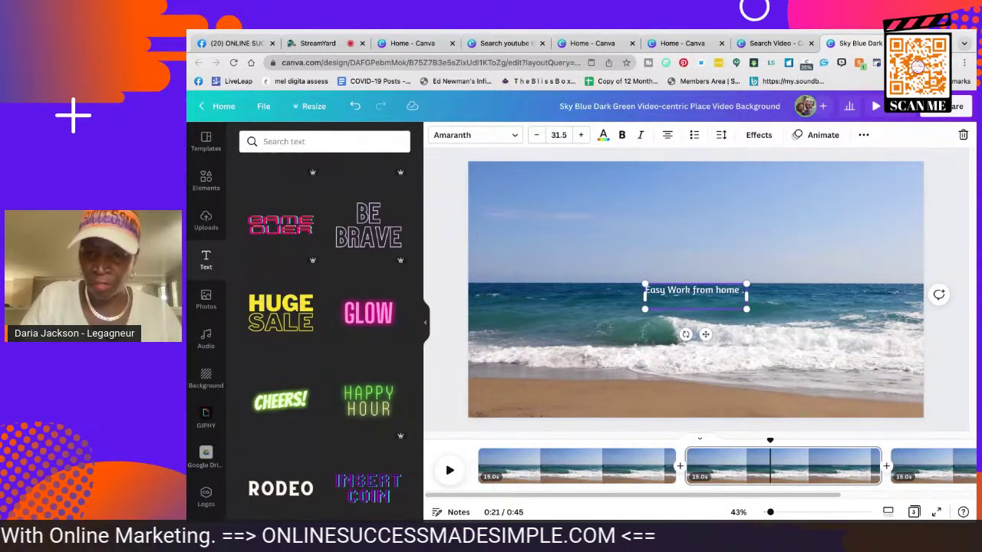
Add a second line reading "Vacation Everyday!" under "Easy Work from home" on the second page
key(Return)
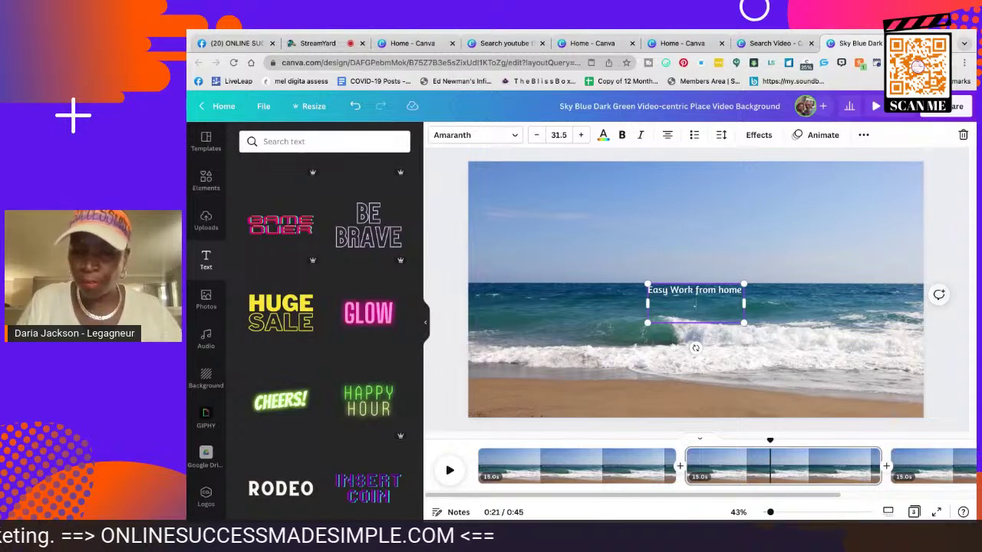
key(Return)
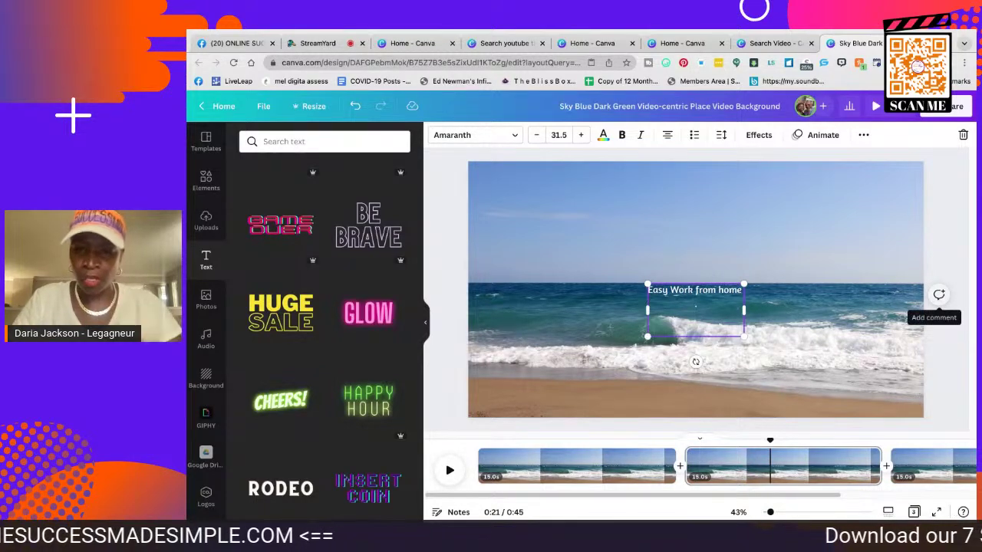
key(BackSpace)
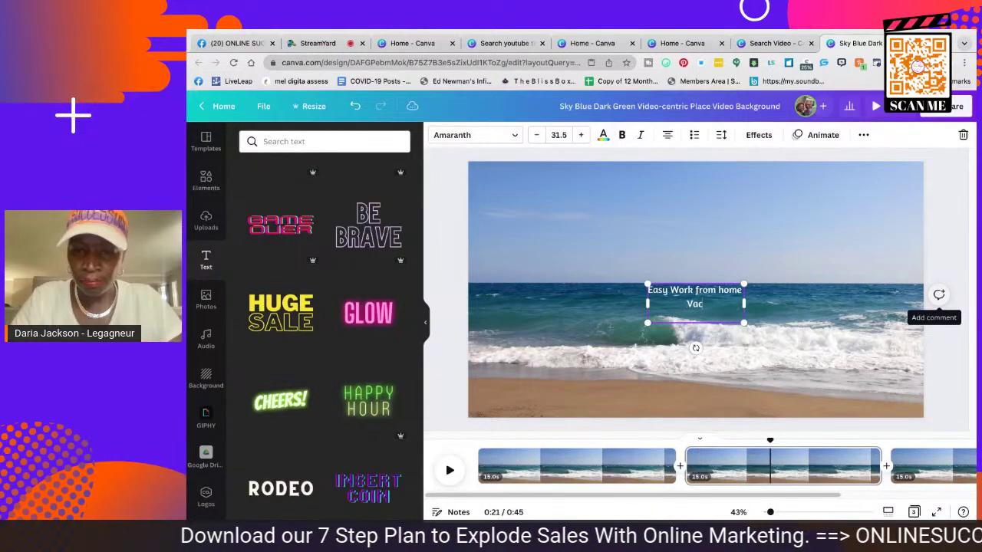
text(Vacation )
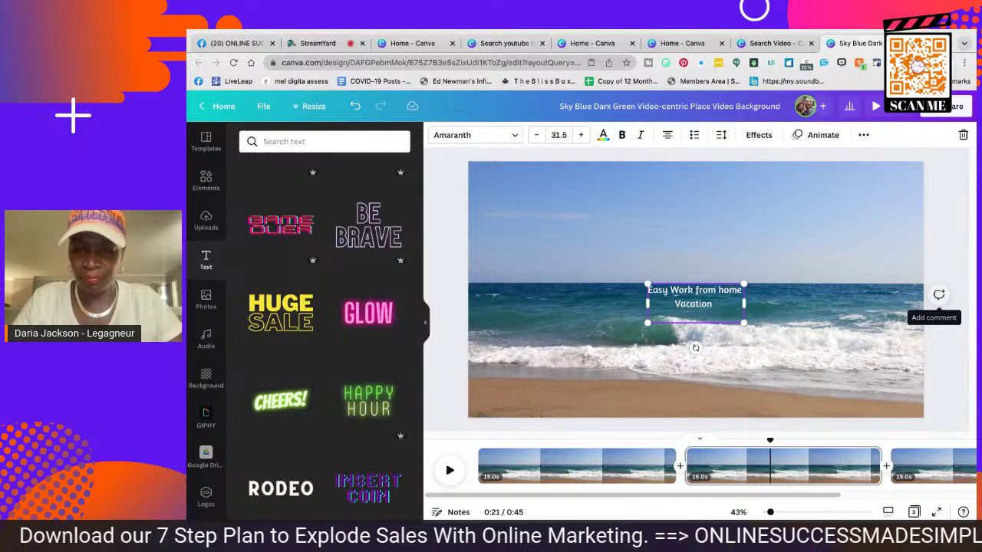
text(Ever)
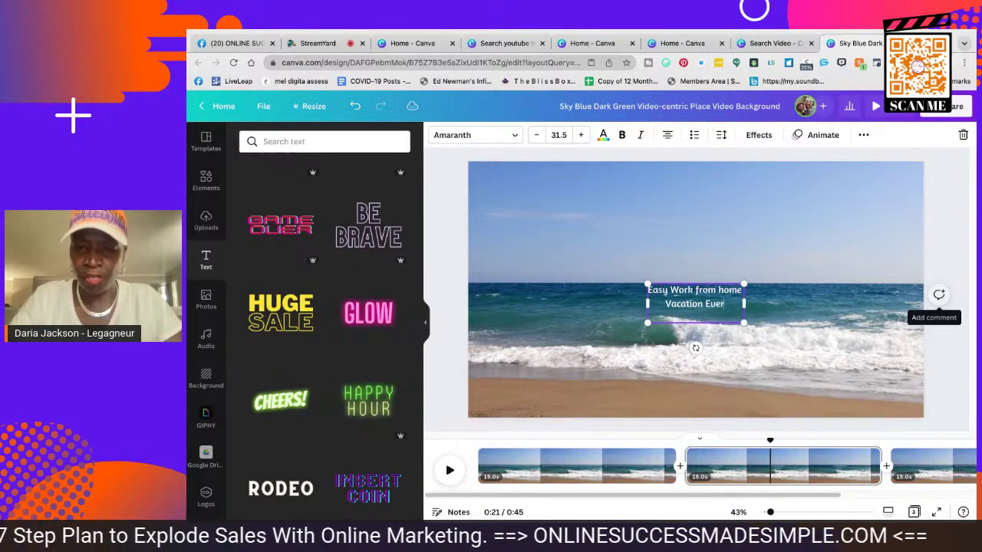
text(yda)
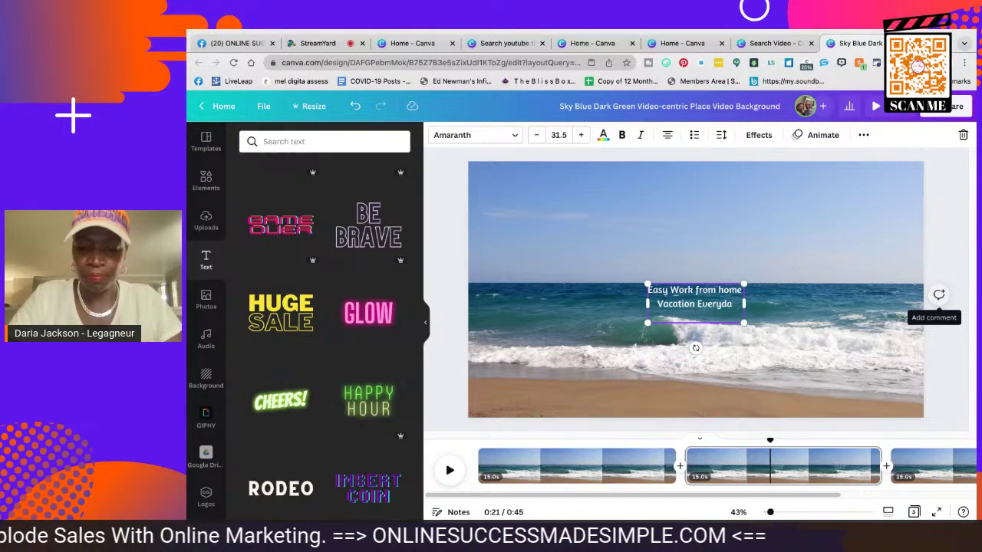
text(y)
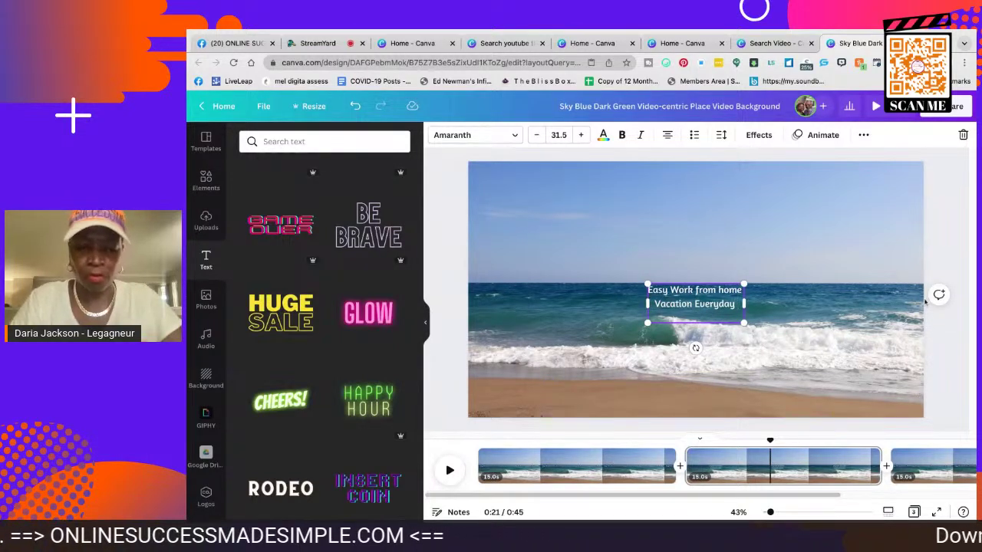
text(!)
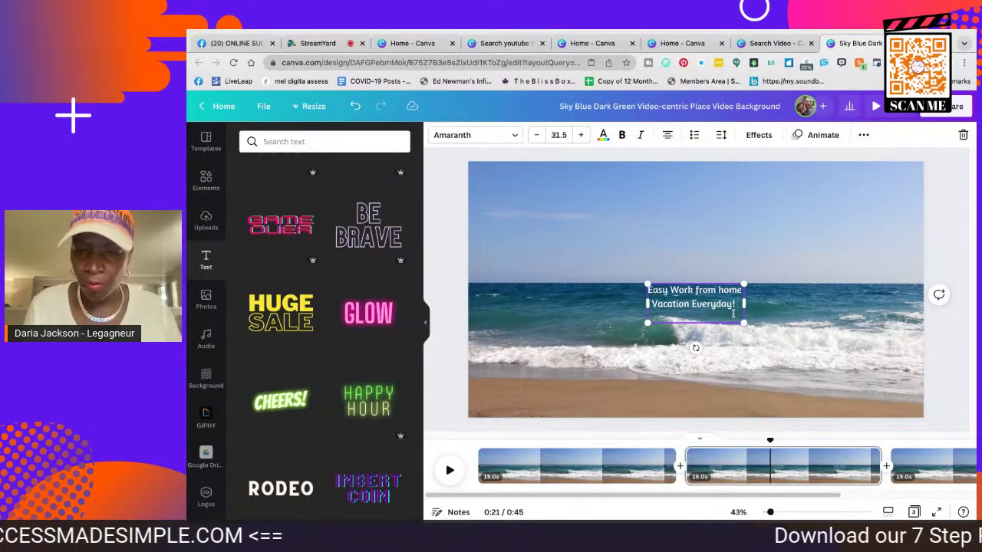
Enlarge both lines of the second page's text to size 87.5 and move the text box up over the horizon
key(ctrl+a)
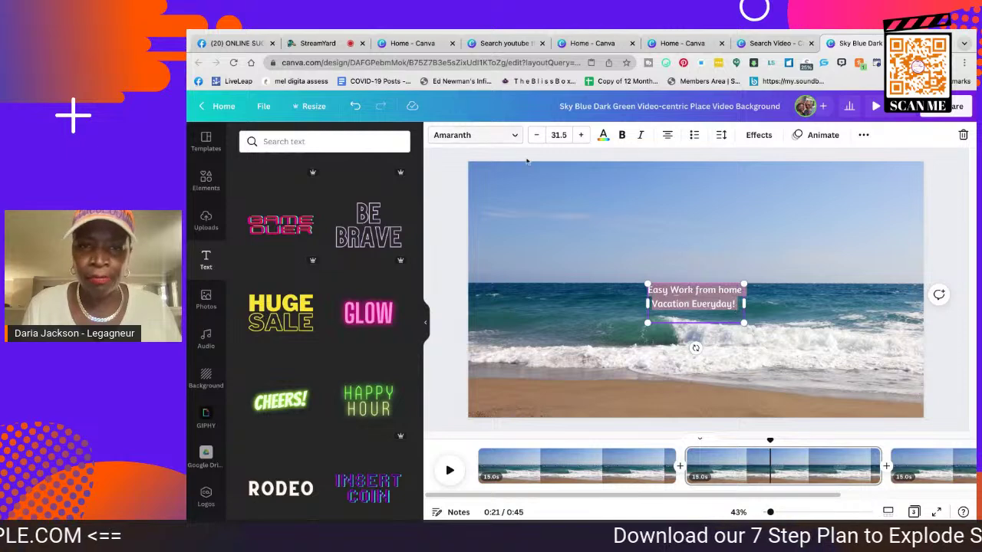
click(583, 136)
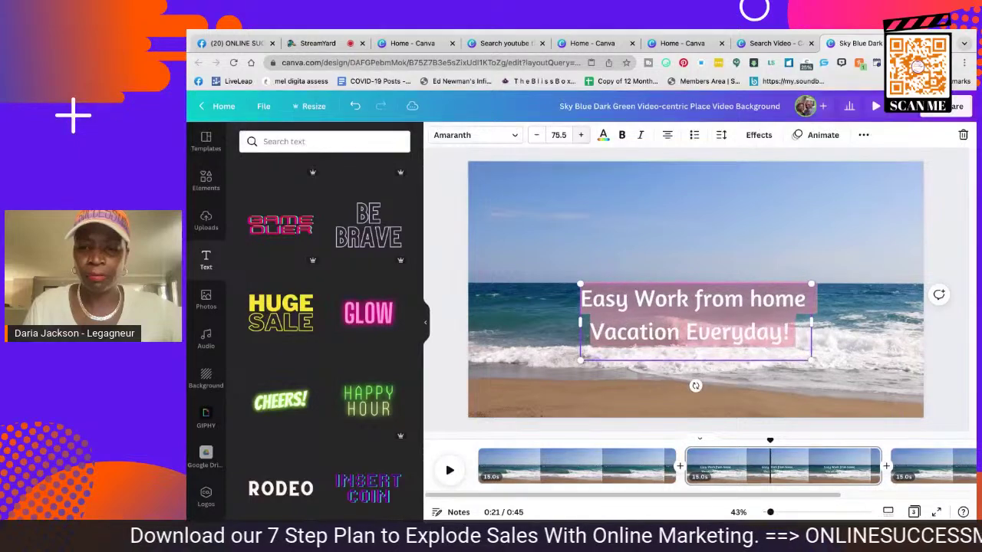
click(697, 233)
drag(693, 303, 686, 272)
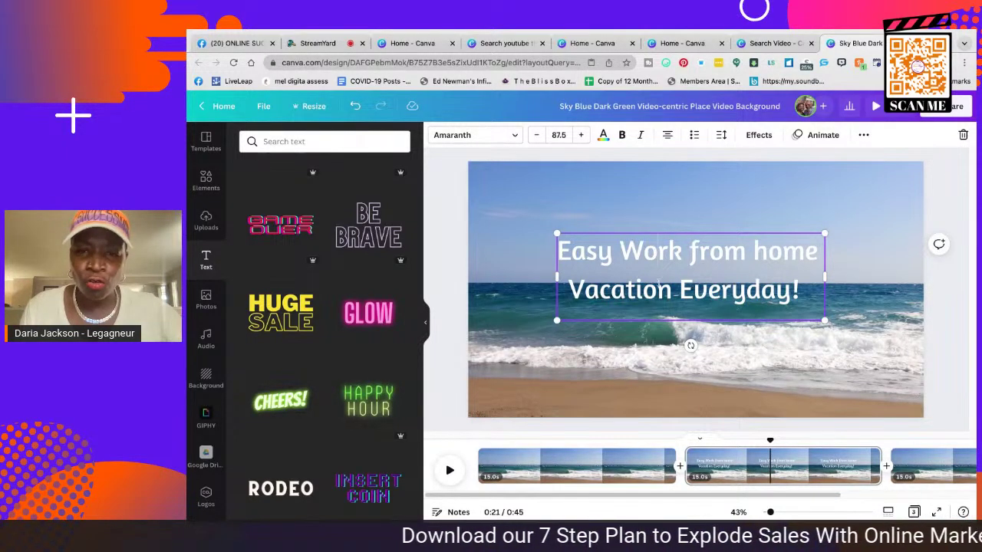
Change the font of both text lines on the second page to Kalam Bold and centre the text box horizontally
drag(558, 252, 803, 293)
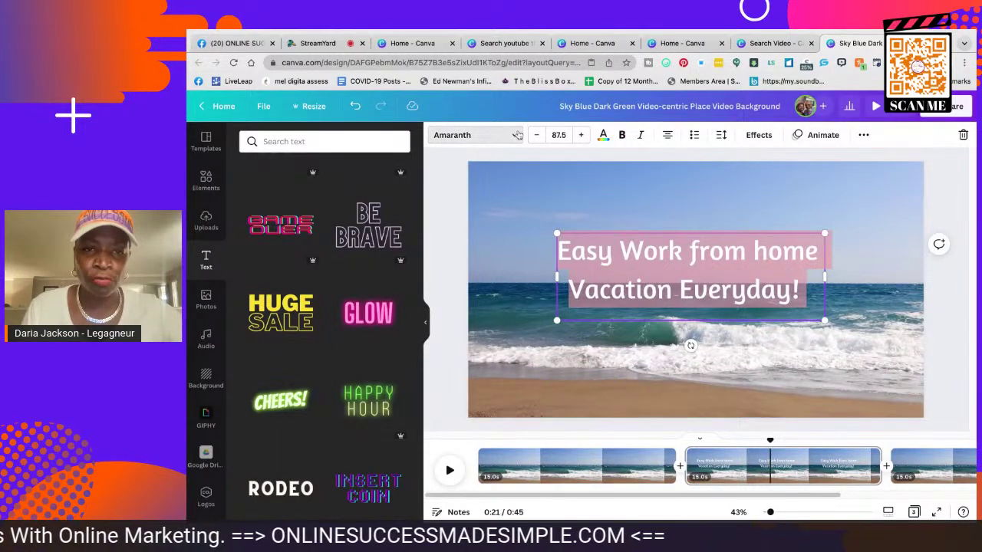
click(483, 135)
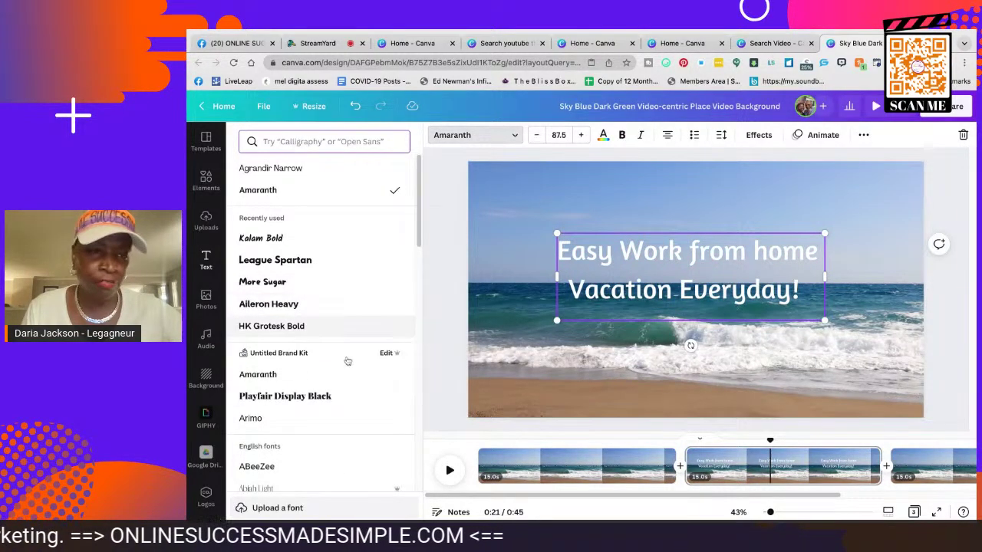
click(279, 240)
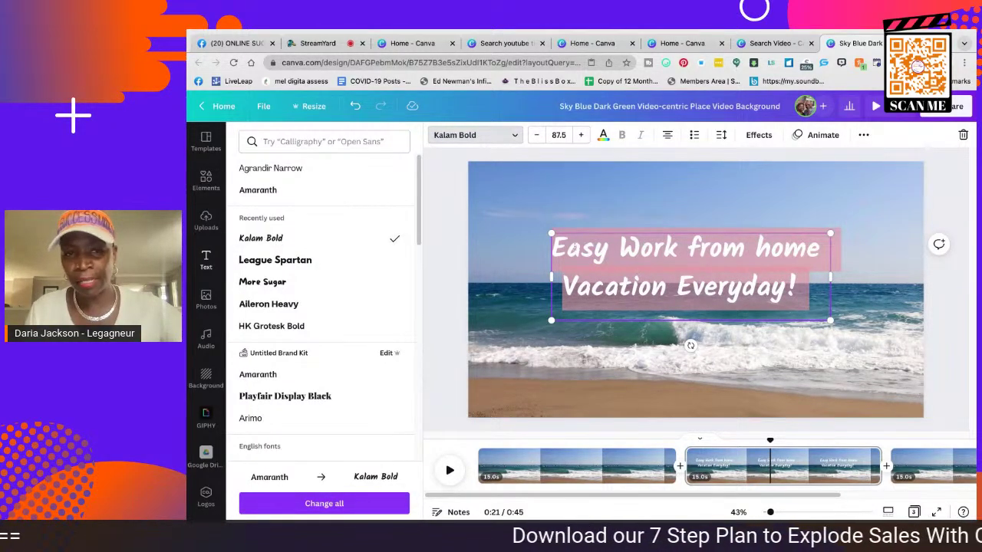
click(538, 227)
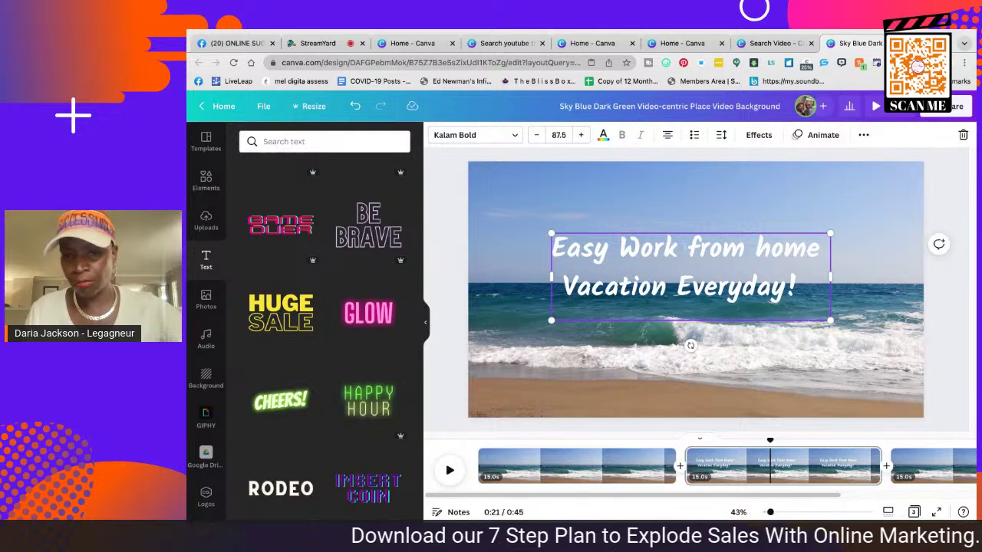
click(706, 225)
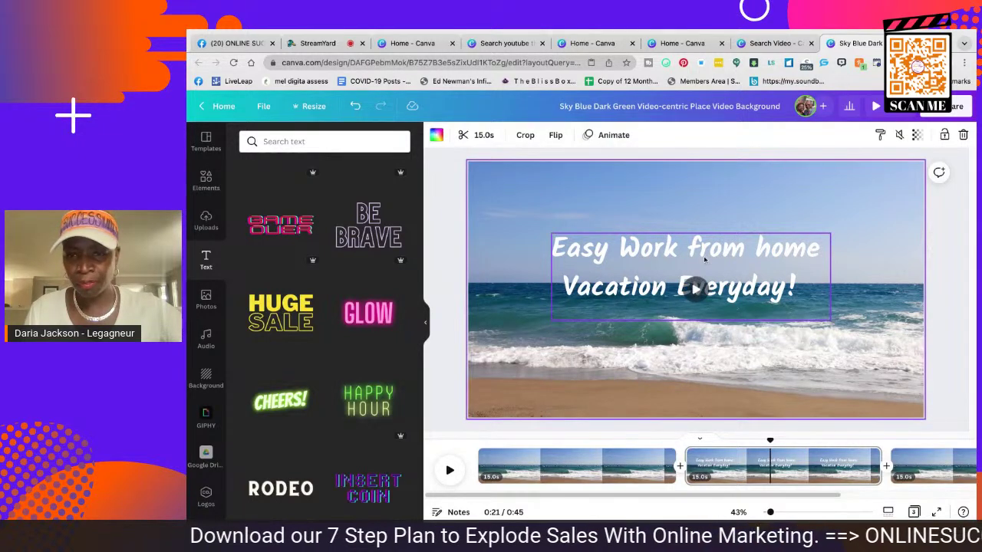
click(706, 260)
drag(705, 255, 711, 266)
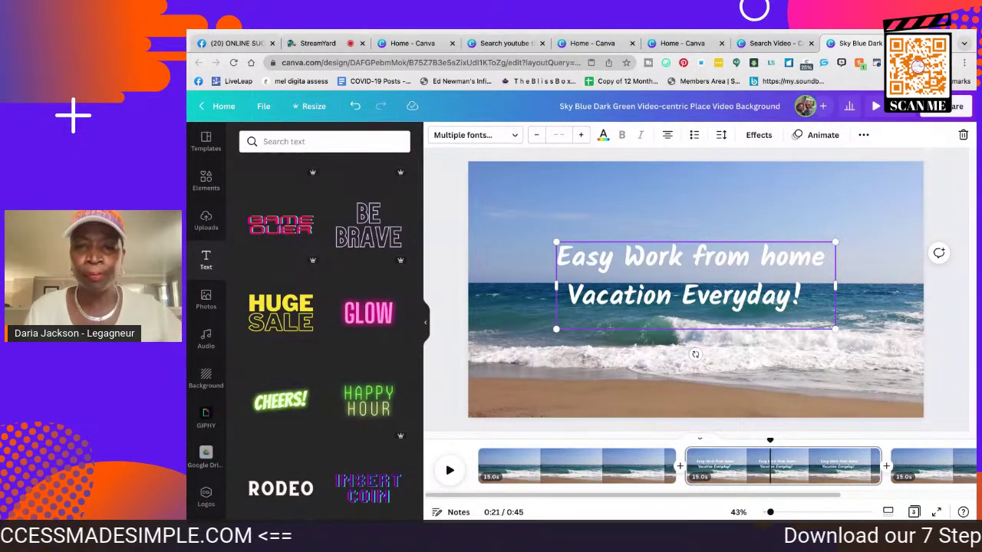
Try black and dark blue as the text color on the second page and return it to white
click(604, 136)
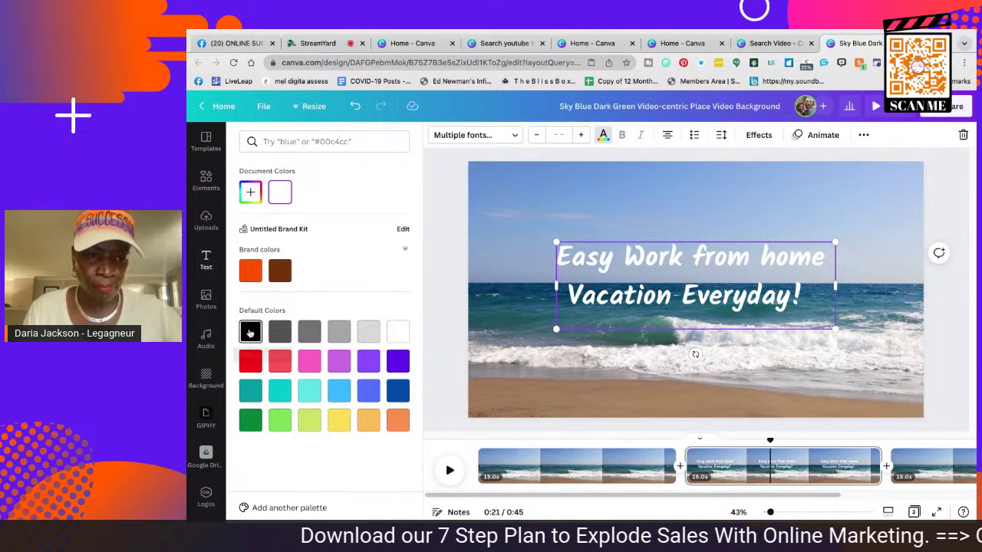
click(250, 332)
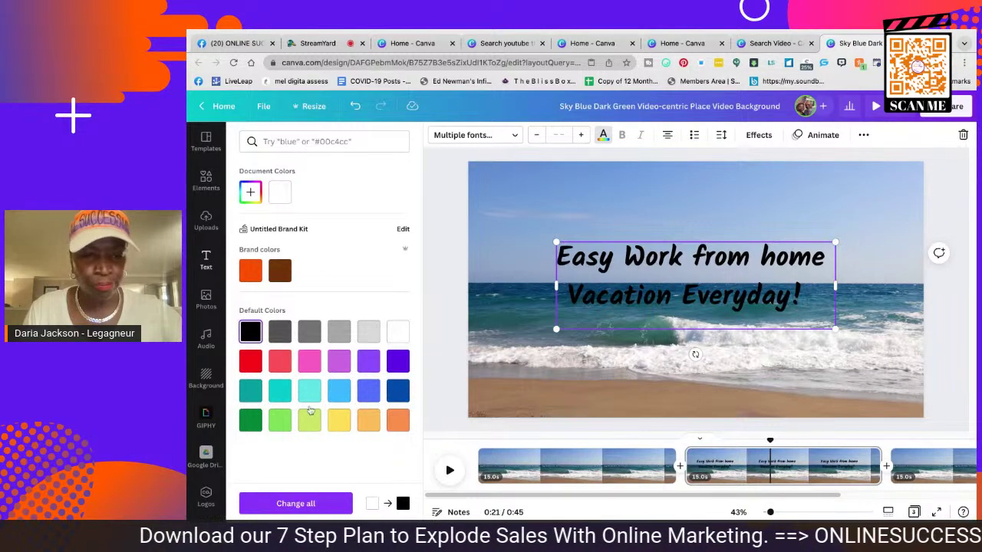
click(395, 394)
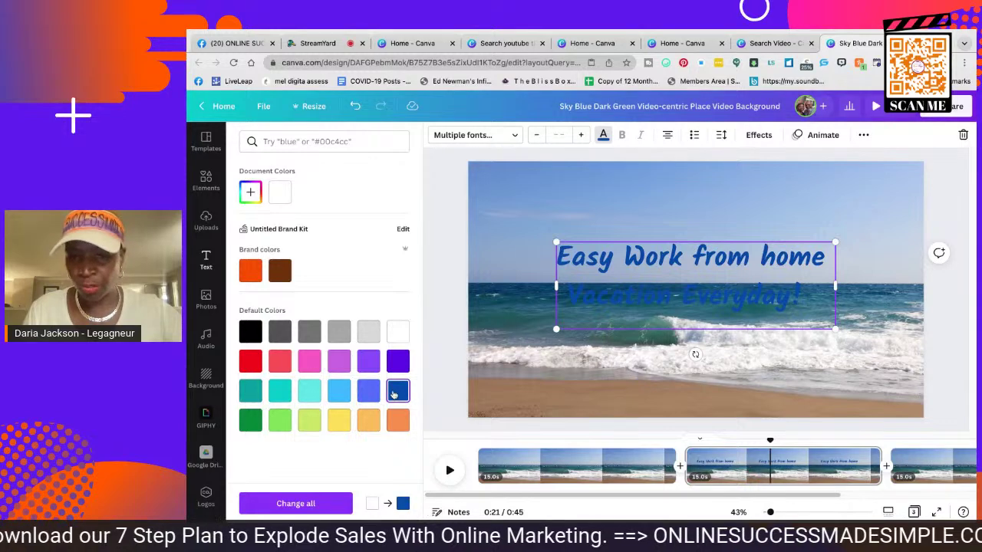
click(398, 332)
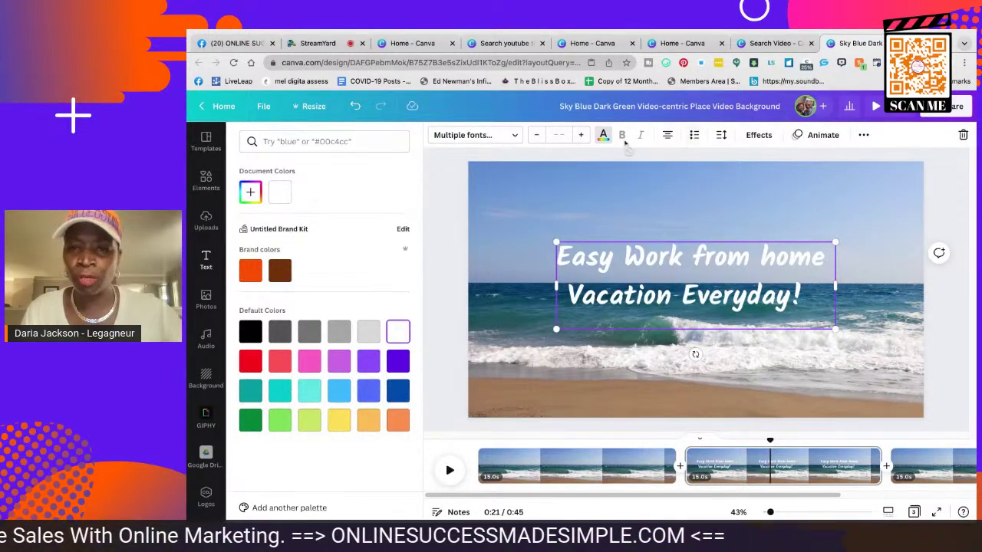
Try the Hollow, Splice, Lift, Neon and Background text effects on the second page's text
click(760, 136)
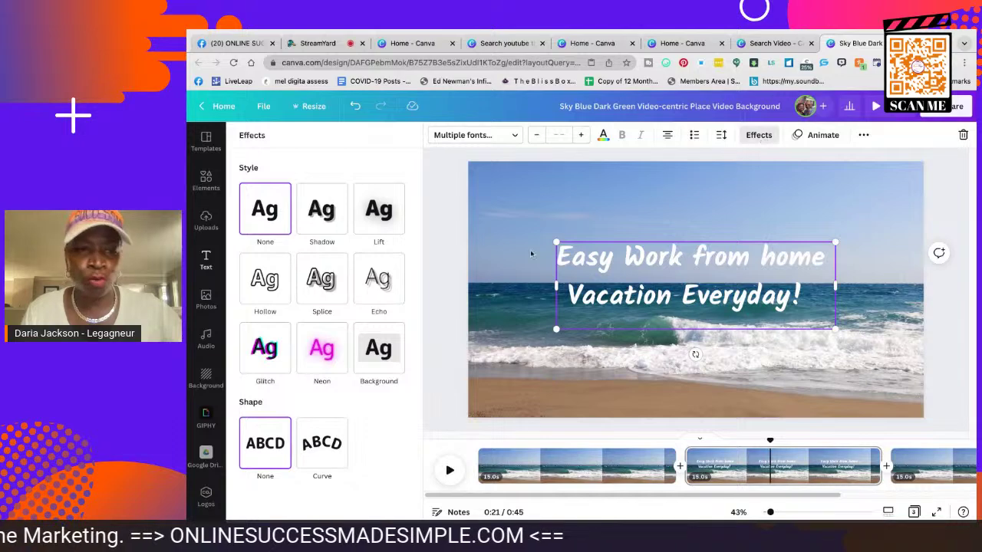
click(262, 285)
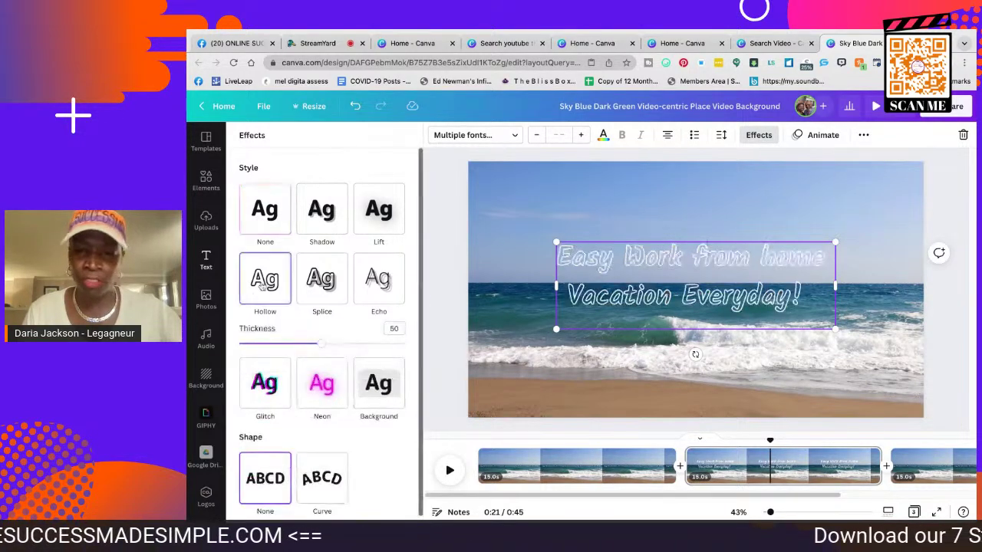
click(319, 288)
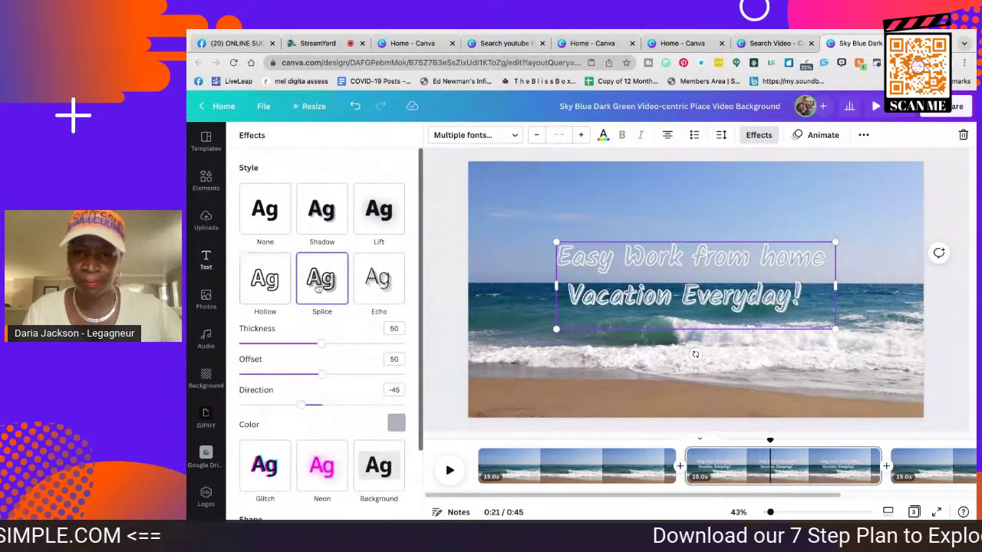
click(394, 212)
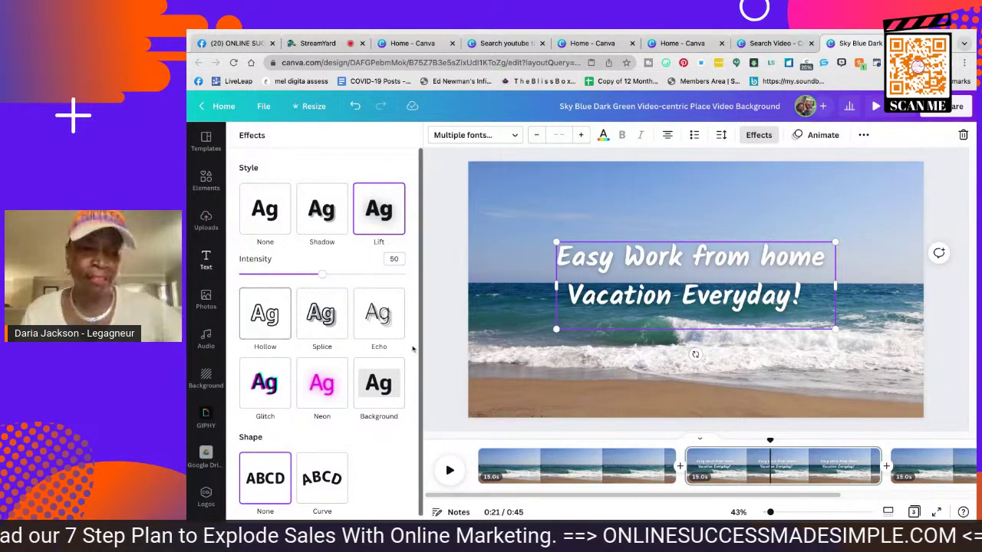
scroll(265, 326, down, 1)
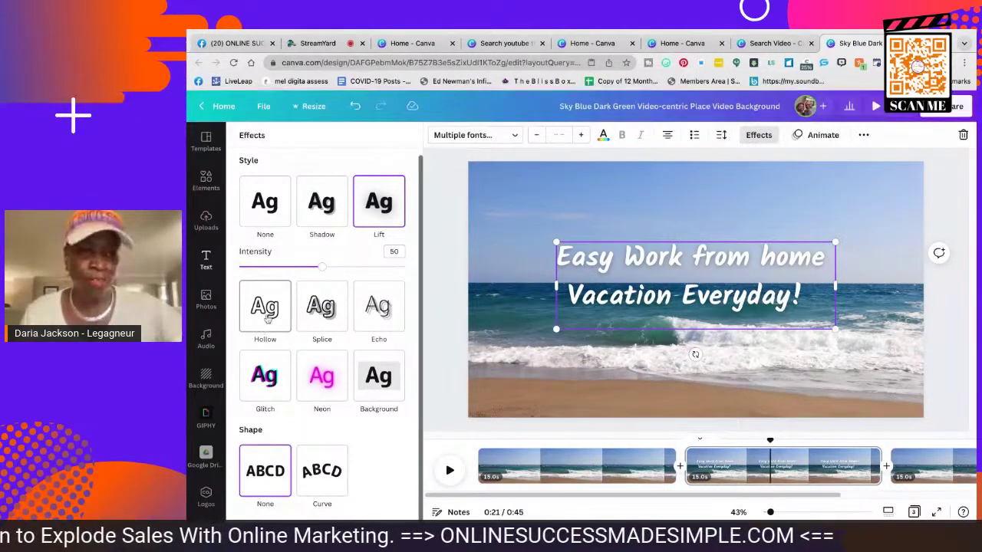
click(266, 328)
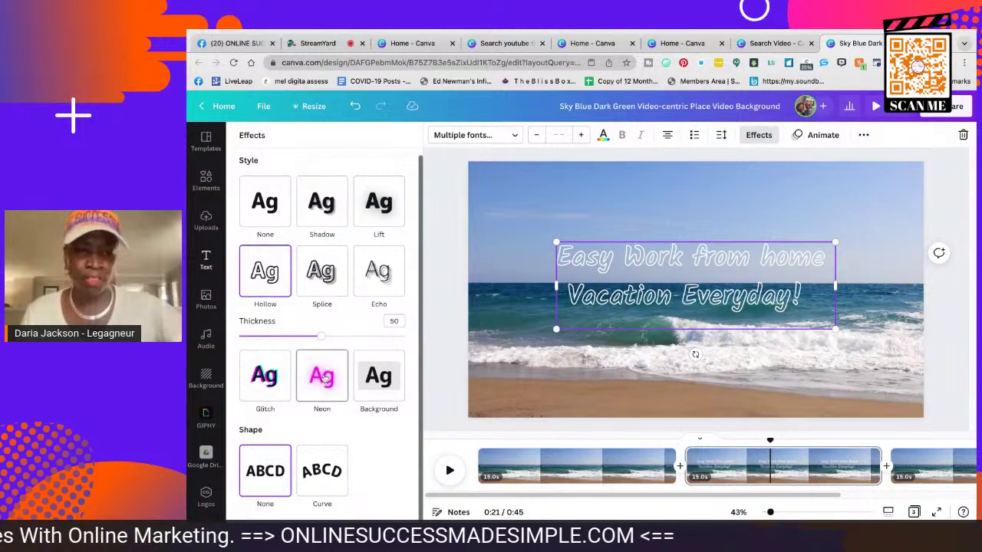
click(324, 378)
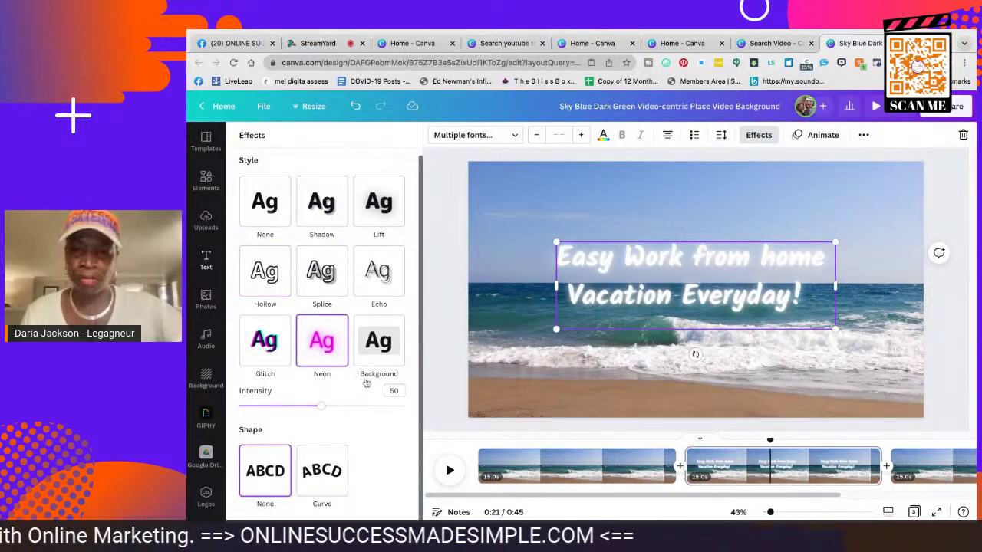
click(369, 338)
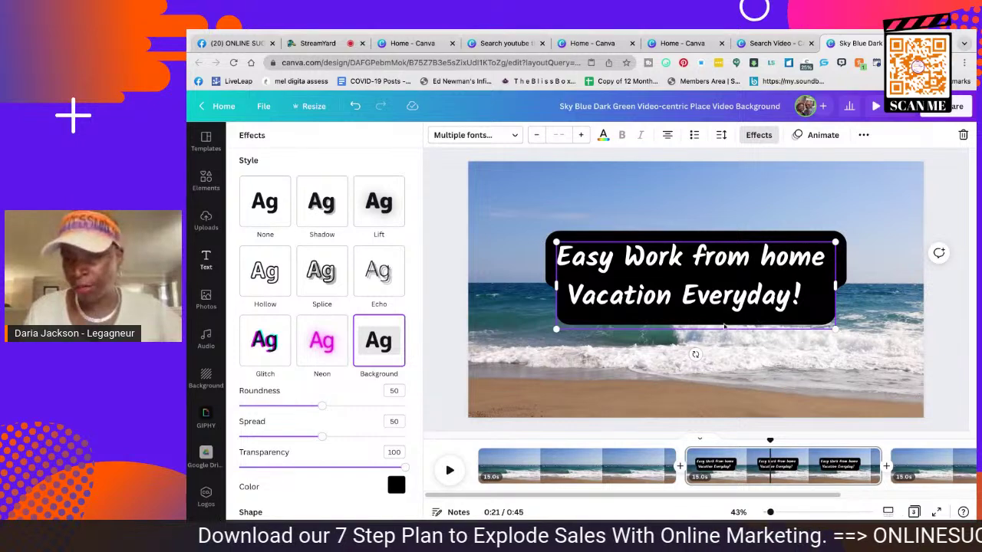
Move the second page's text box slightly up and to the left over the horizon
click(725, 333)
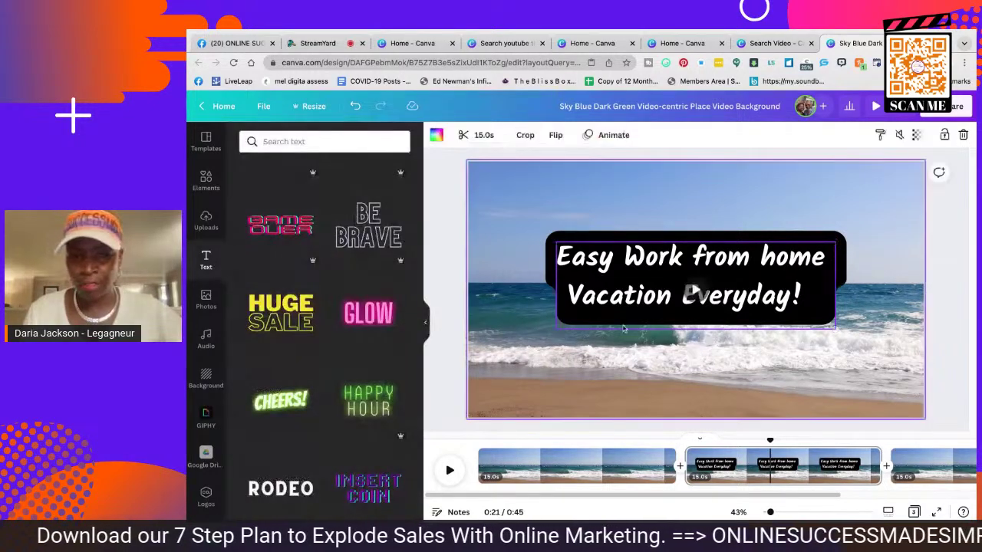
click(672, 294)
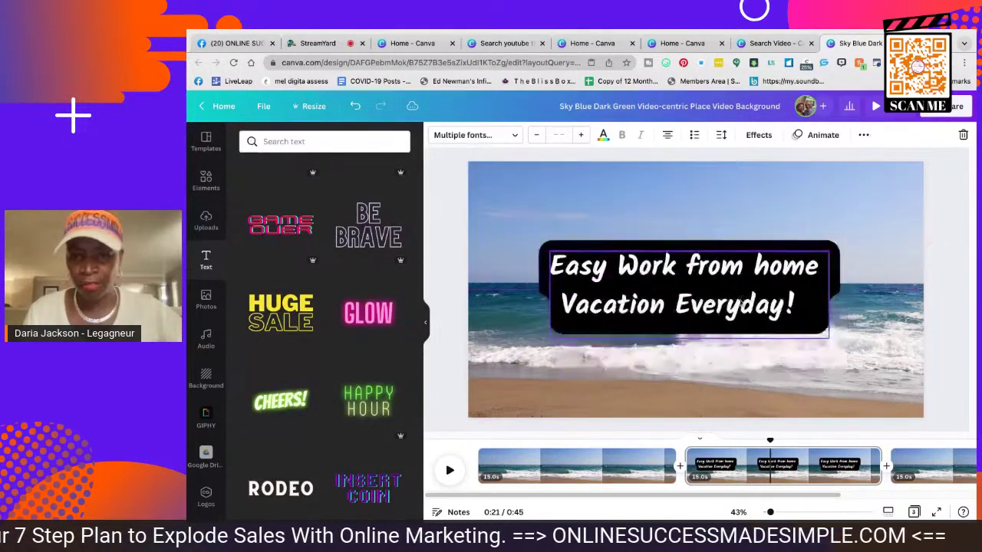
drag(740, 307, 740, 300)
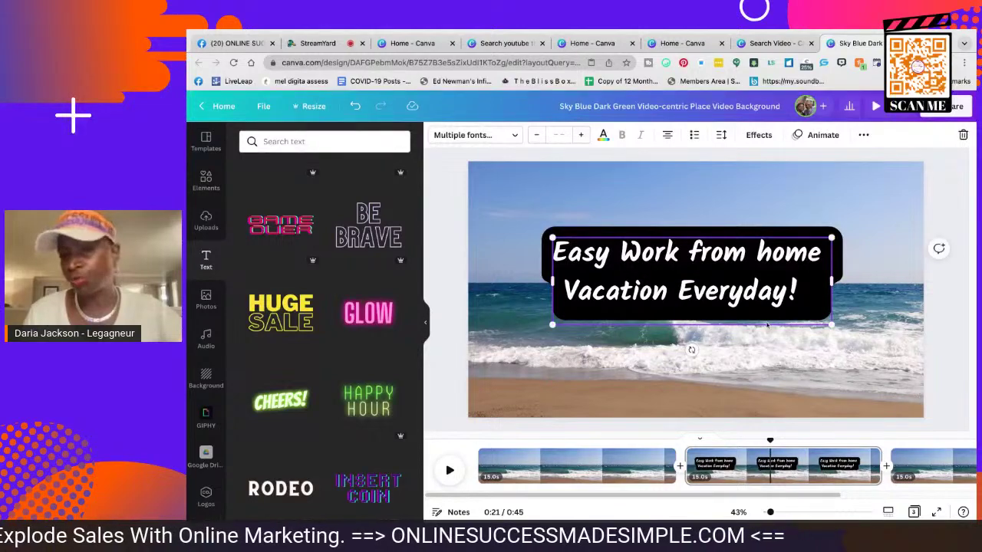
Try the Curve shape on the second page's text, reset the shape to None, and replace the Background effect with Lift
click(603, 136)
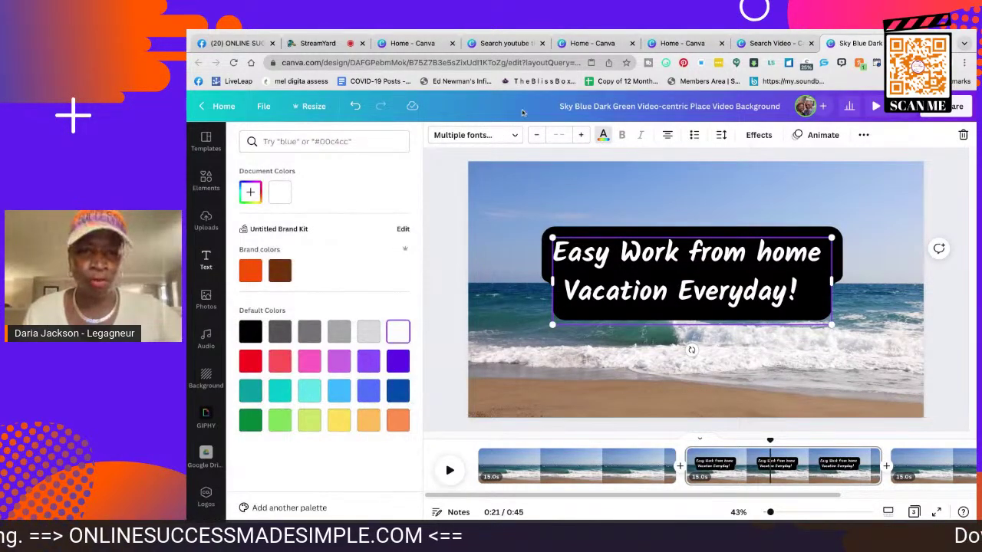
click(758, 137)
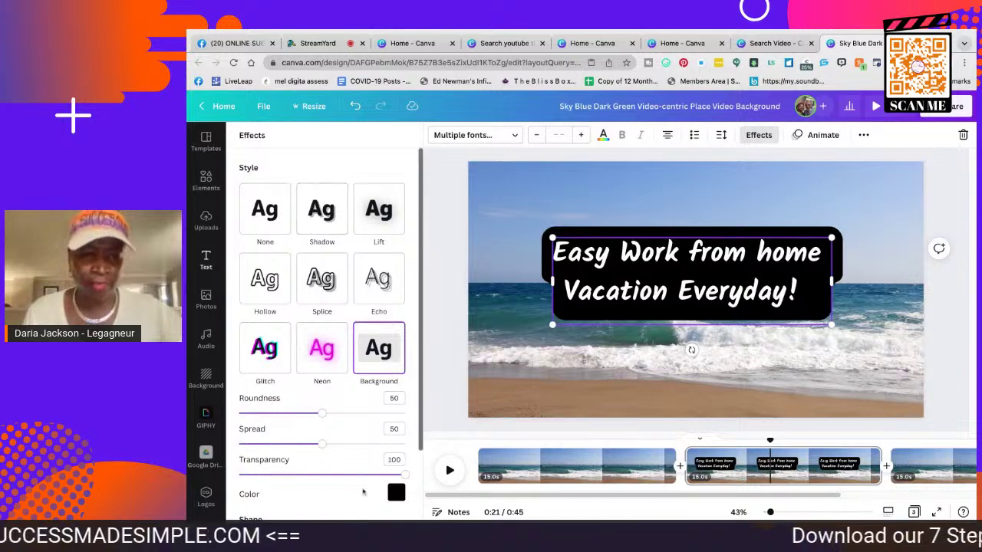
scroll(321, 393, down, 2)
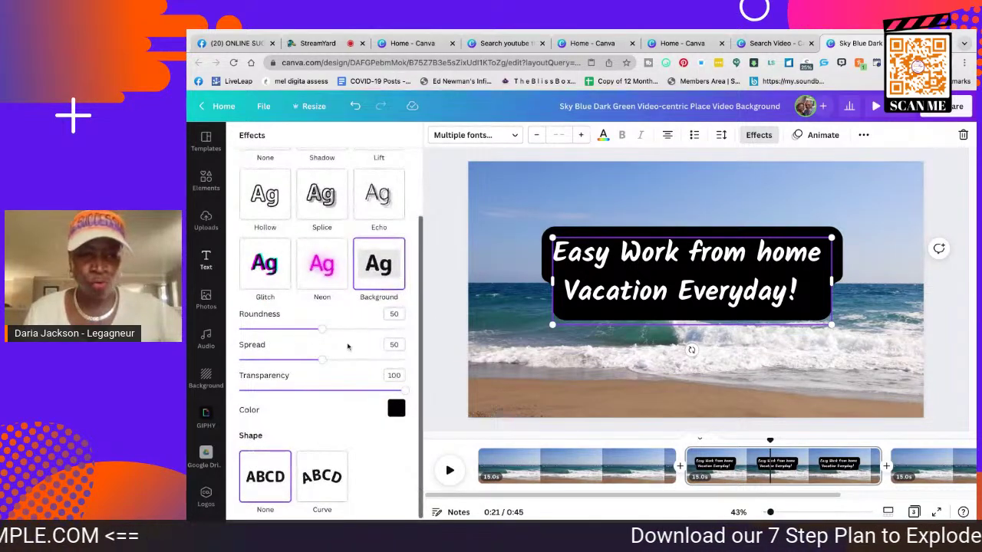
scroll(318, 396, down, 1)
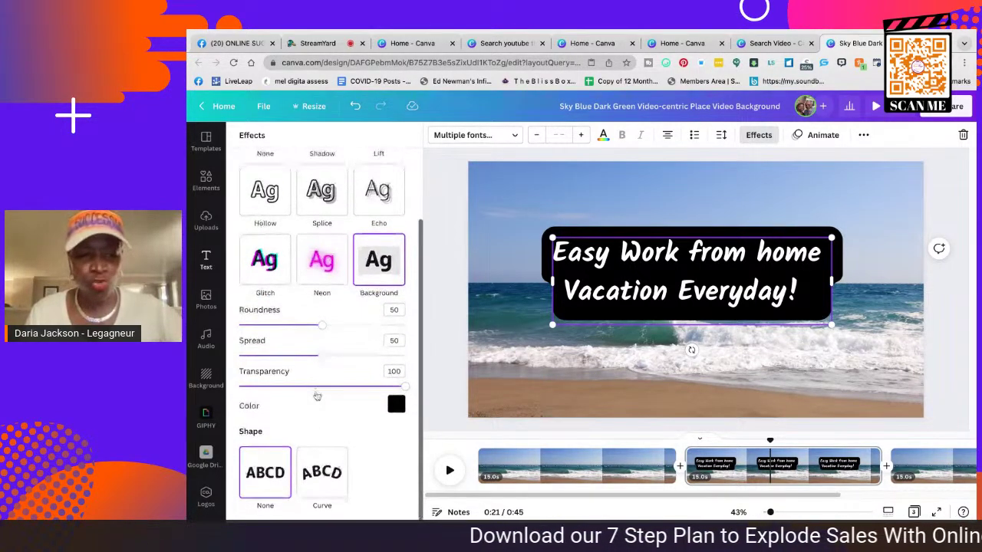
click(320, 472)
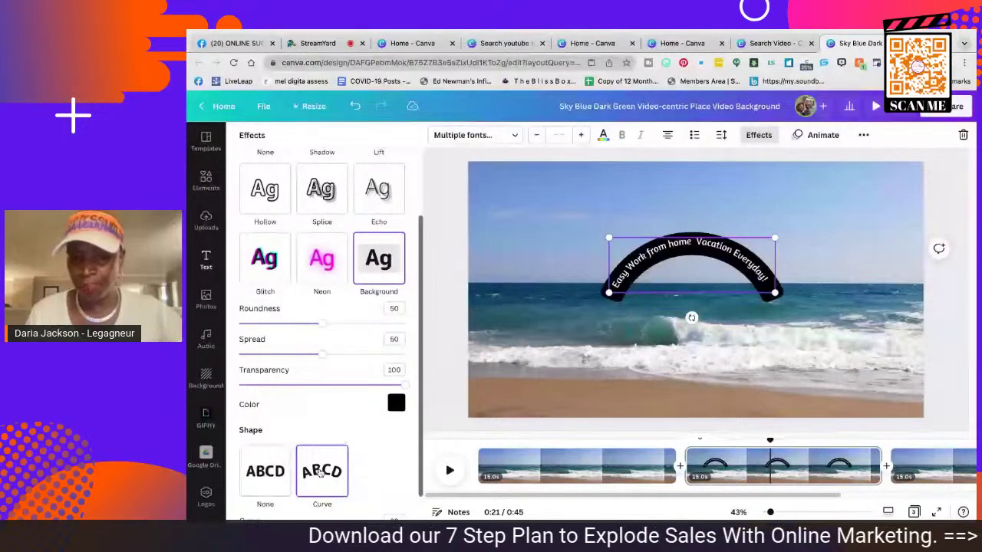
click(250, 479)
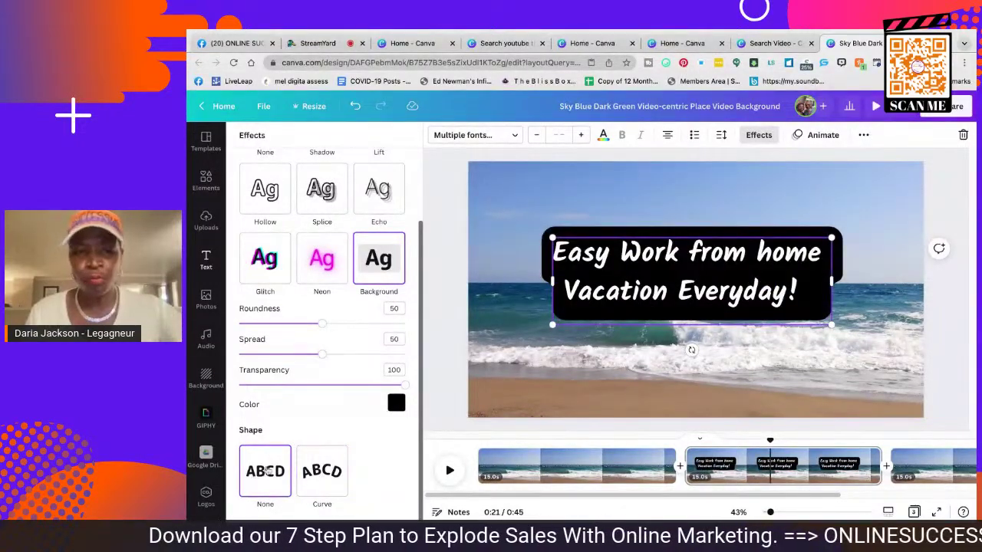
scroll(372, 242, up, 3)
click(379, 220)
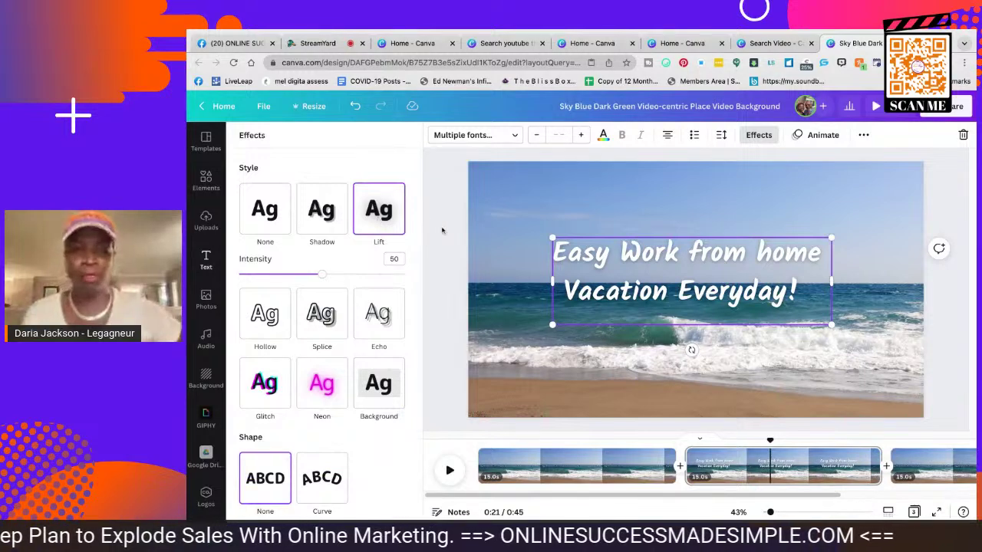
Review the text on the third, second and first pages in the timeline, ending with the first page selected
scroll(484, 311, down, 2)
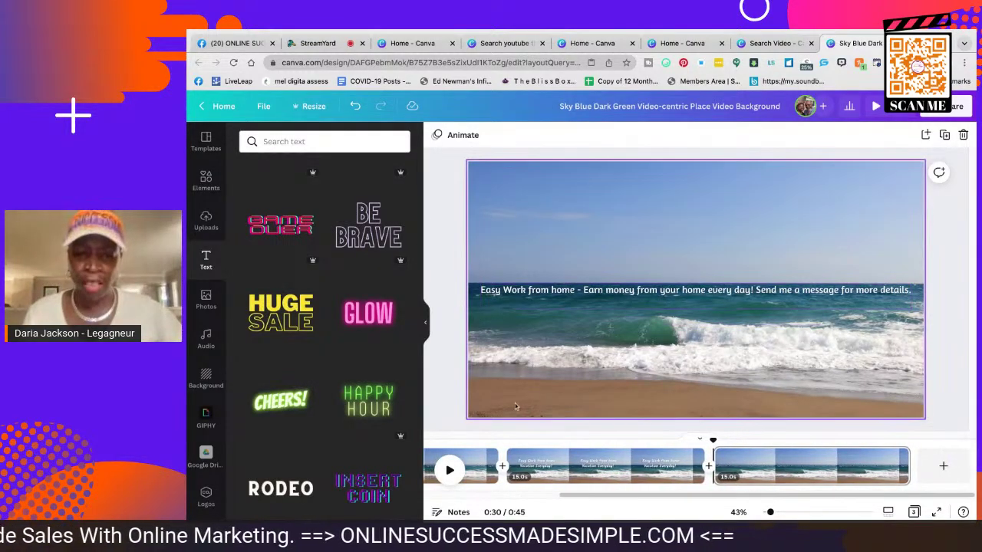
click(558, 468)
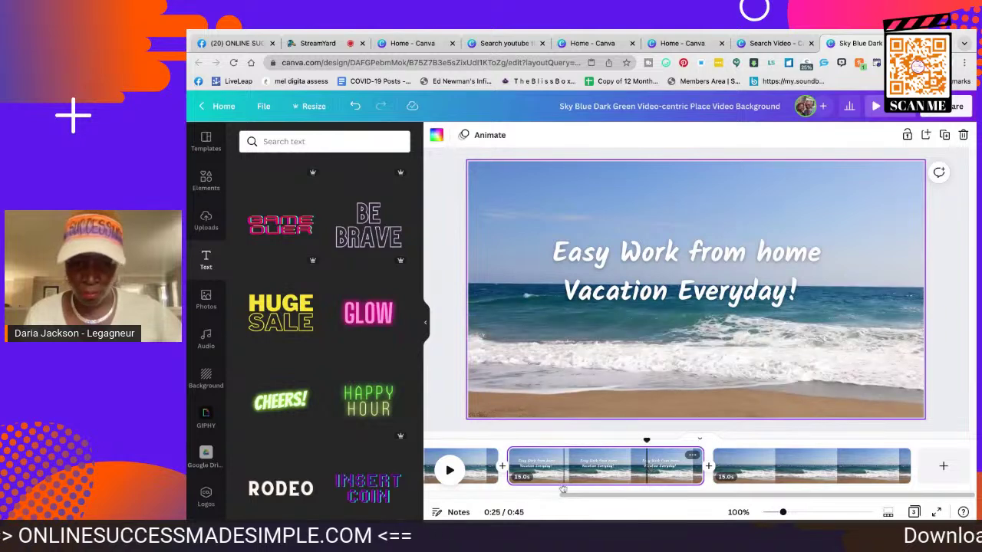
click(485, 472)
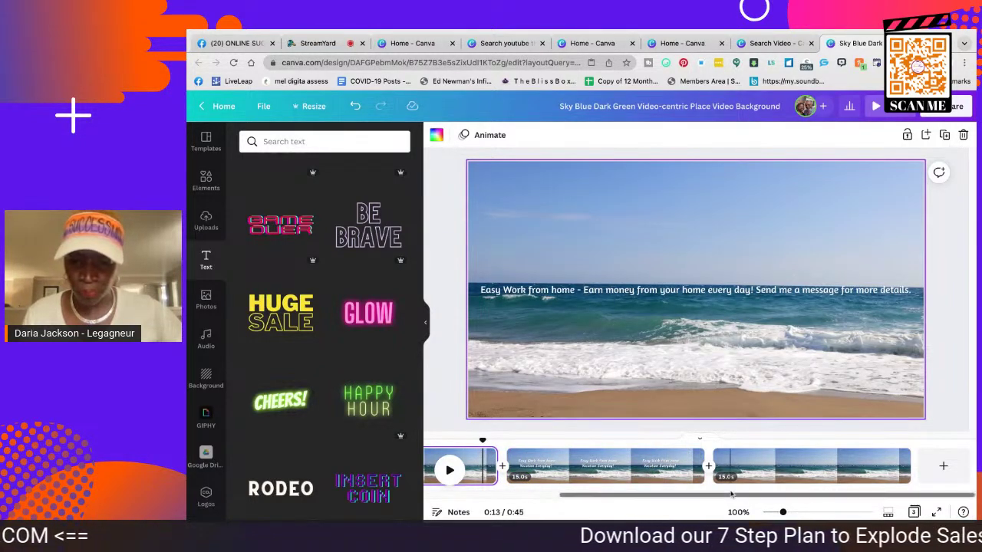
drag(731, 495, 597, 495)
click(558, 468)
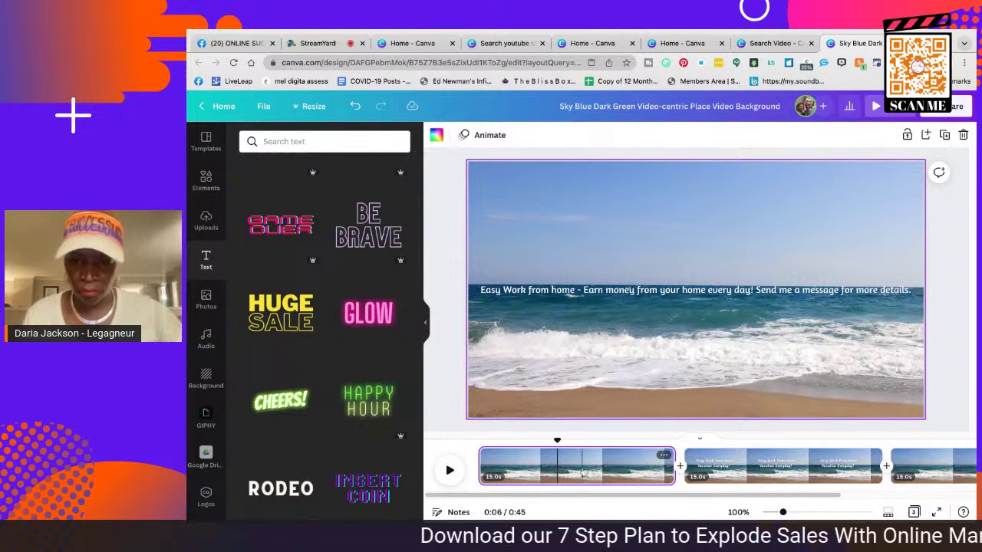
Reorder the timeline so the page with the "Easy Work from home Vacation Everyday!" text comes first
click(791, 472)
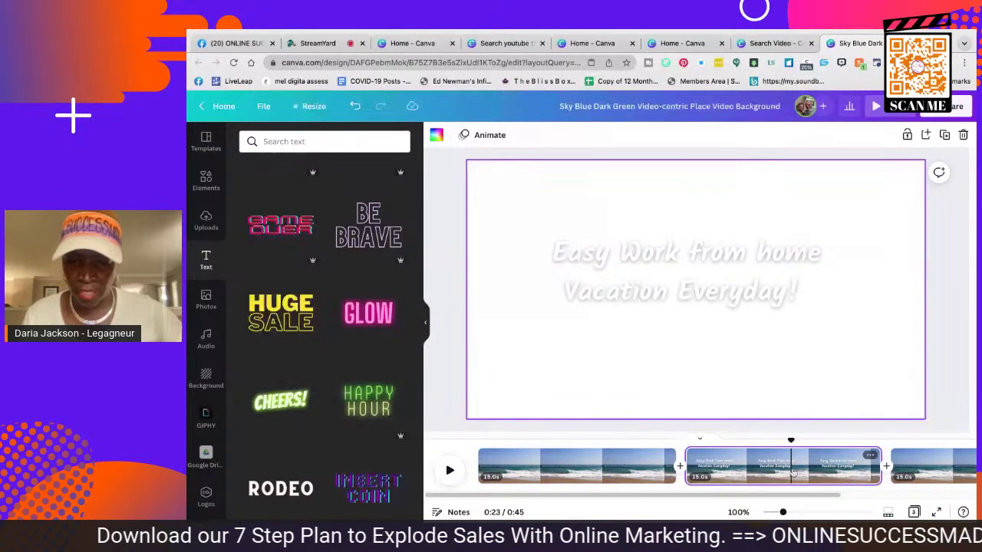
drag(791, 472, 663, 495)
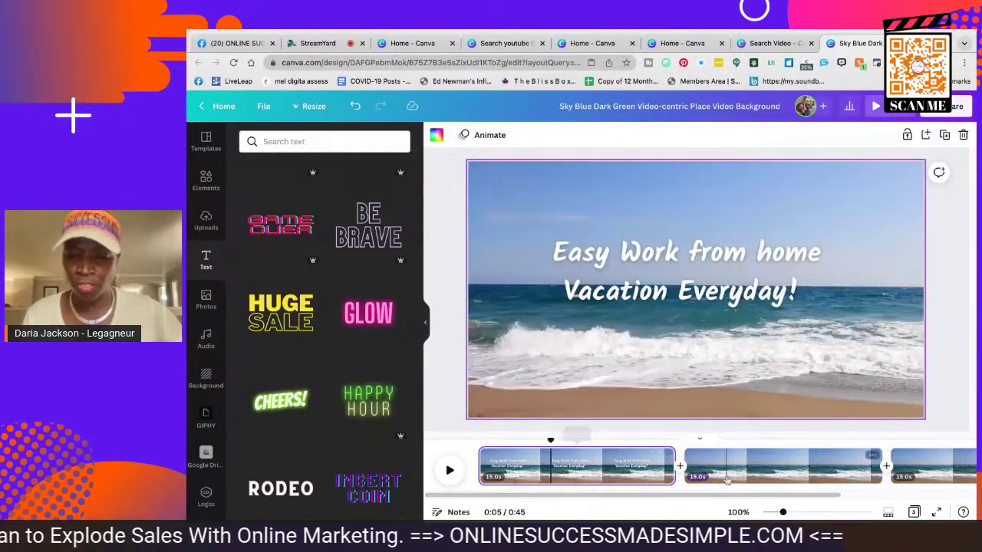
click(791, 471)
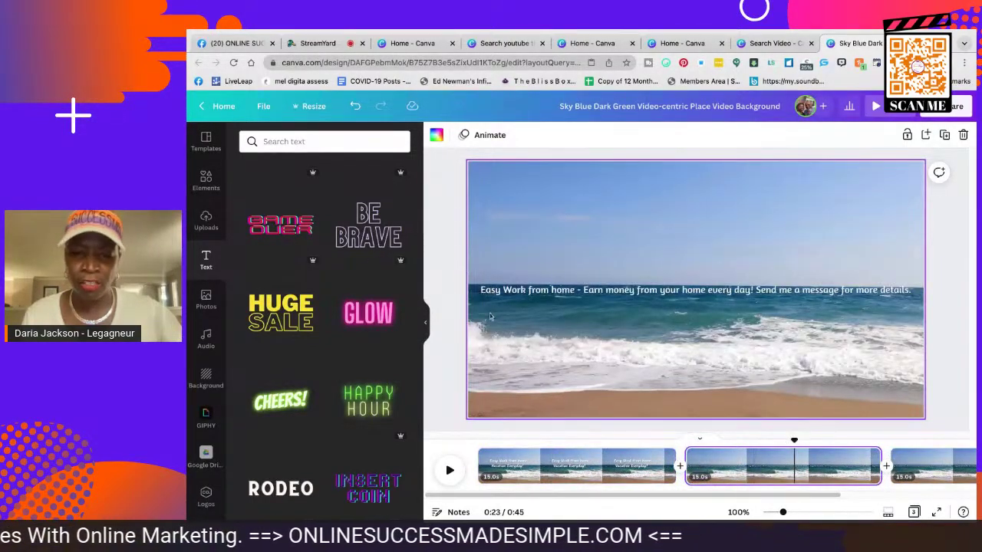
Add the word "Opportunity" to the end of the "Easy Work from home" line on the first page
click(568, 466)
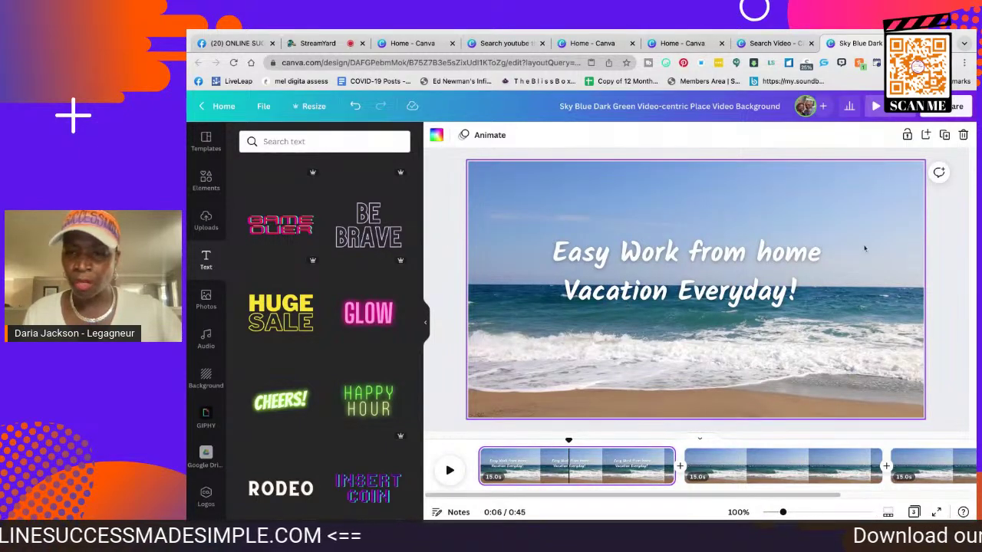
click(828, 256)
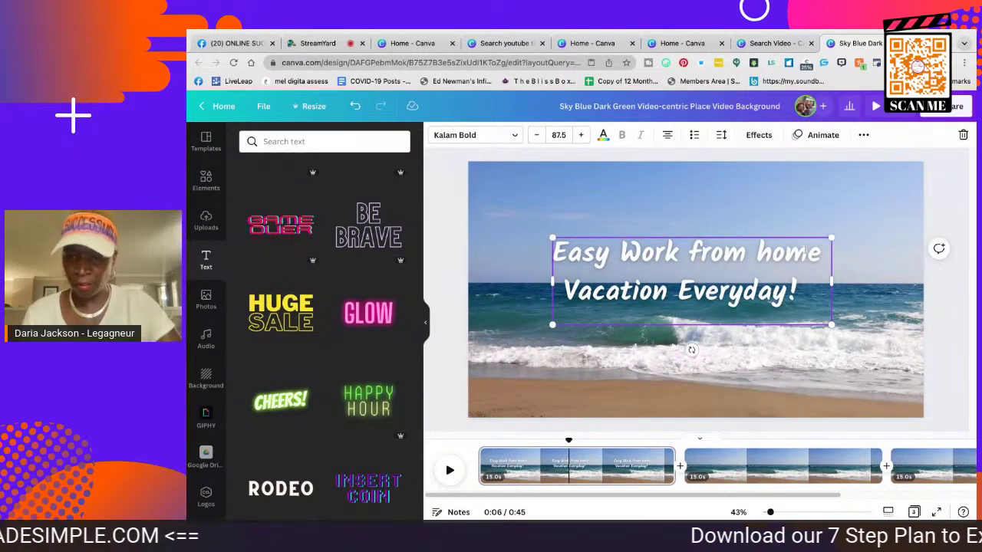
text(Opp)
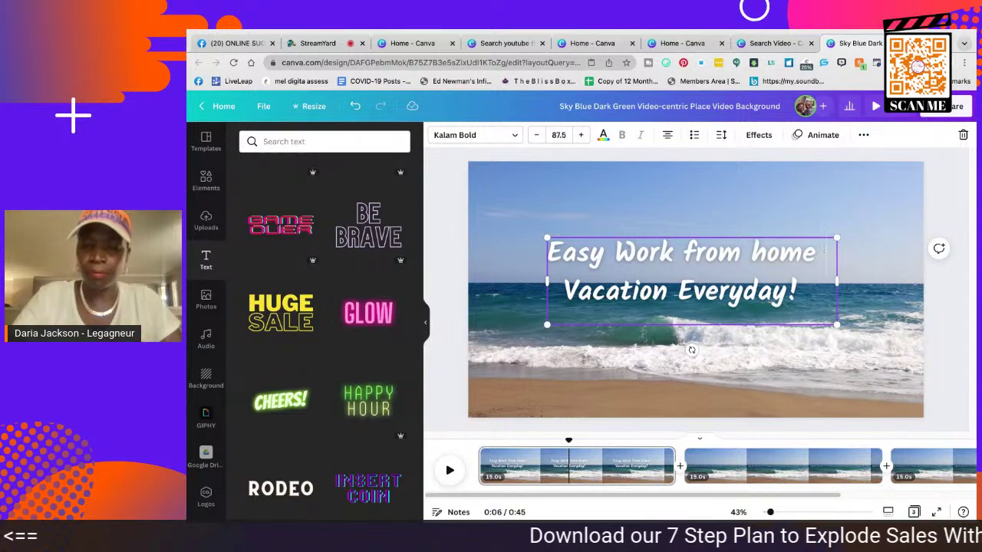
text(orty)
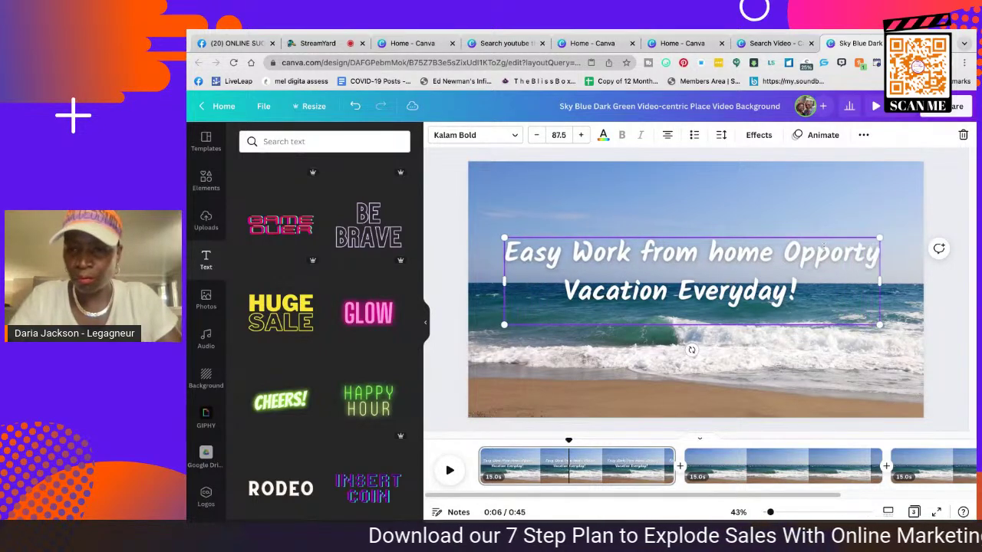
key(BackSpace)
text(unity)
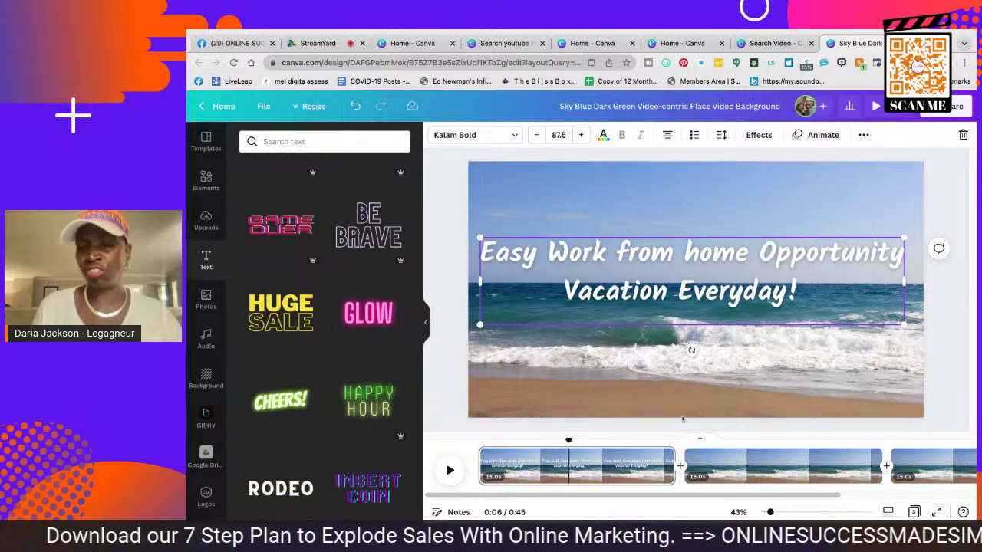
click(665, 398)
Delete "Easy Work from home - " from the start of the second page's text
scroll(733, 390, down, 3)
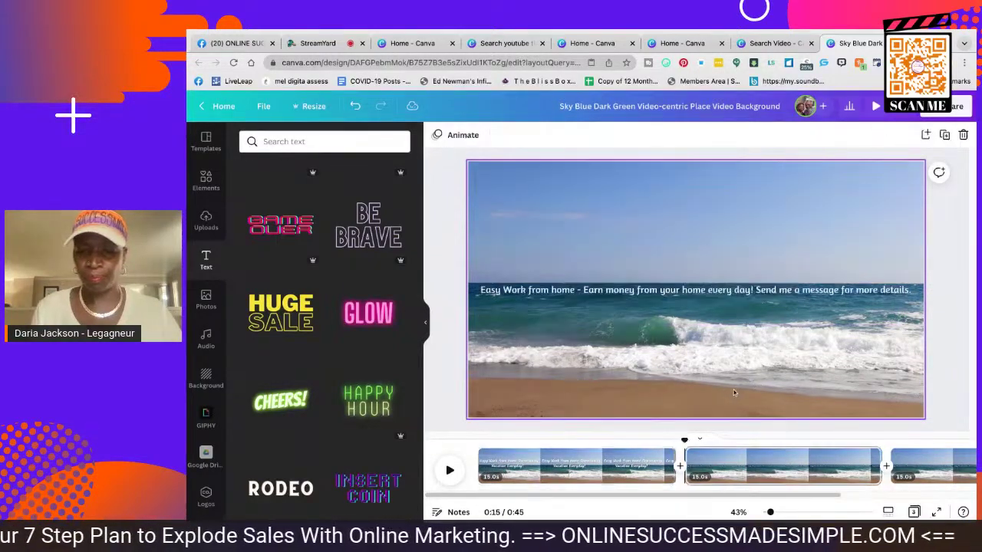
click(724, 461)
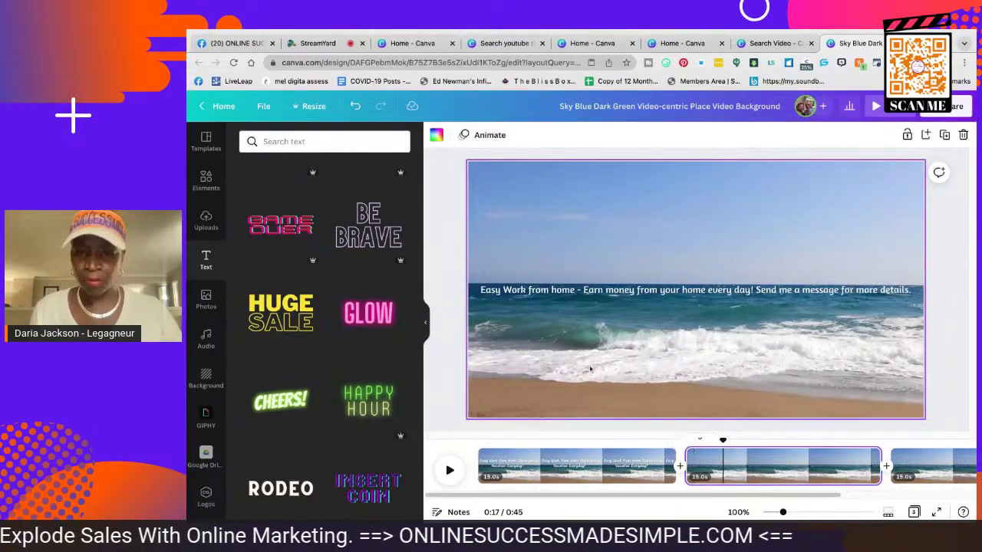
click(585, 292)
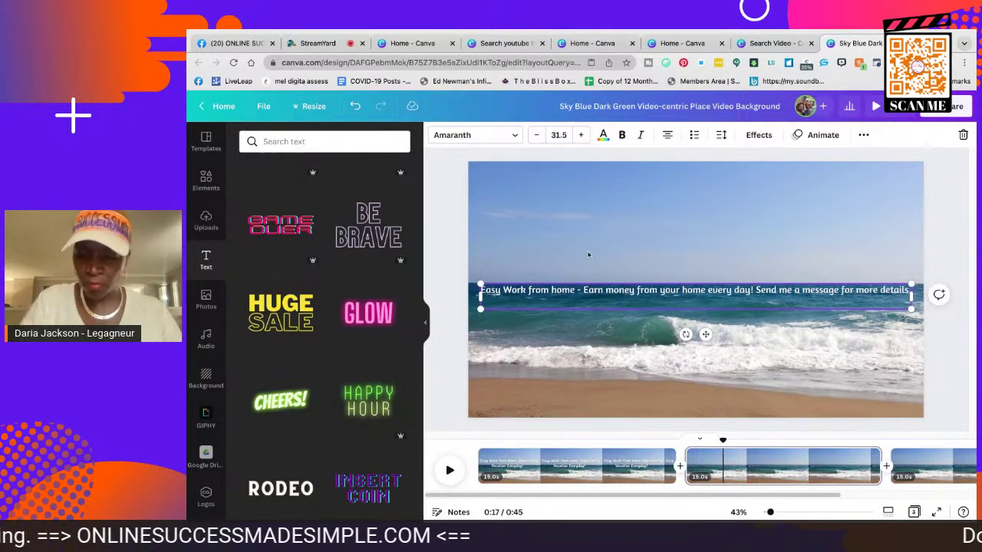
key(BackSpace)
key(BackSpace)
key(BackSpace)
key(BackSpace)
key(BackSpace)
key(BackSpace)
key(BackSpace)
key(BackSpace)
key(BackSpace)
key(BackSpace)
key(BackSpace)
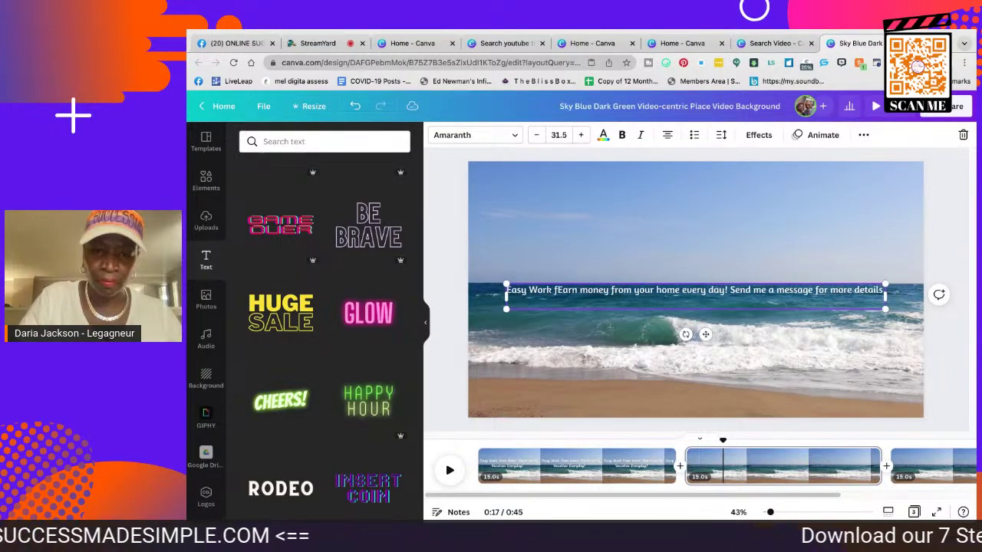
key(BackSpace)
key(BackSpace)
key(BackSpace)
key(BackSpace)
key(BackSpace)
key(BackSpace)
key(BackSpace)
key(BackSpace)
key(BackSpace)
key(BackSpace)
key(BackSpace)
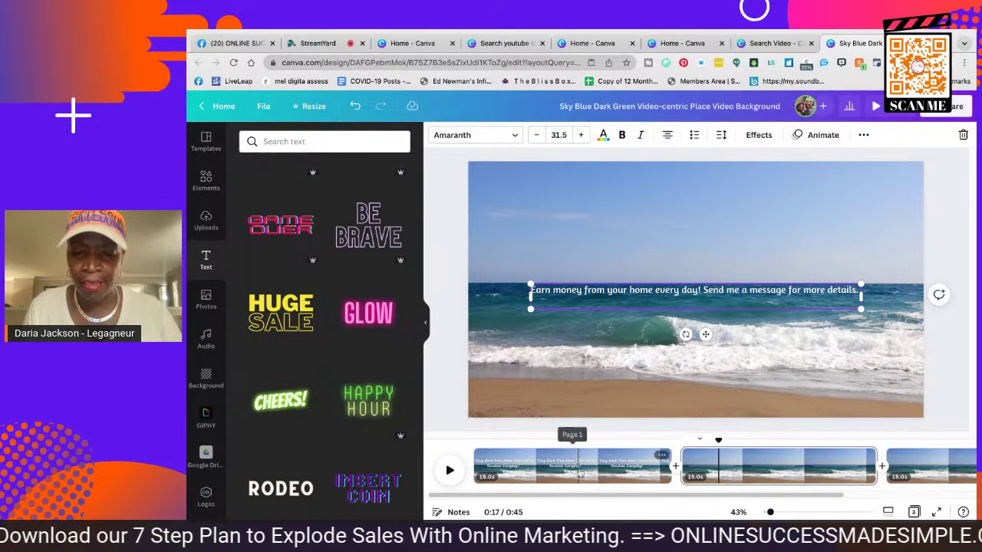
Copy the "Vacation Everyday!" line from the first page's text and delete it there
click(579, 464)
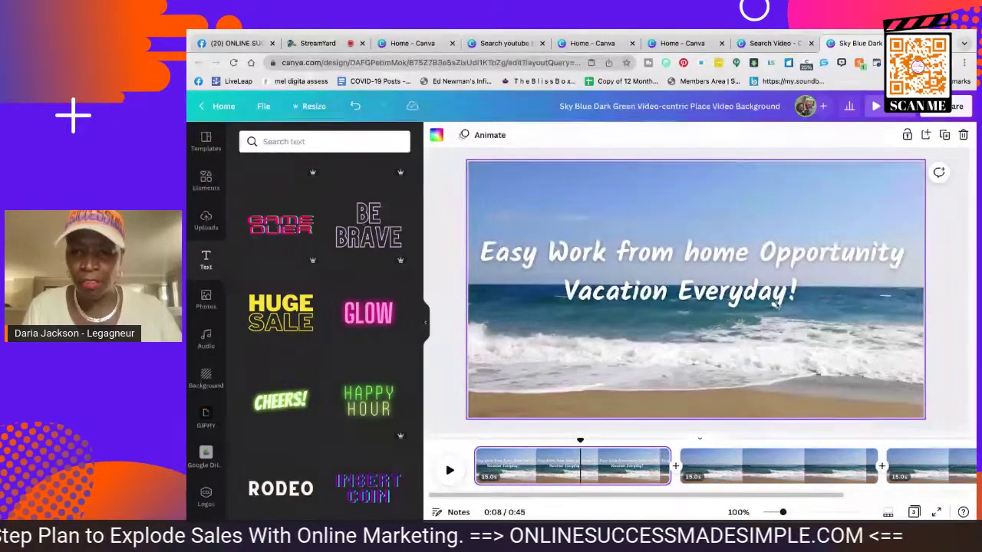
click(687, 311)
triple_click(810, 294)
key(ctrl+c)
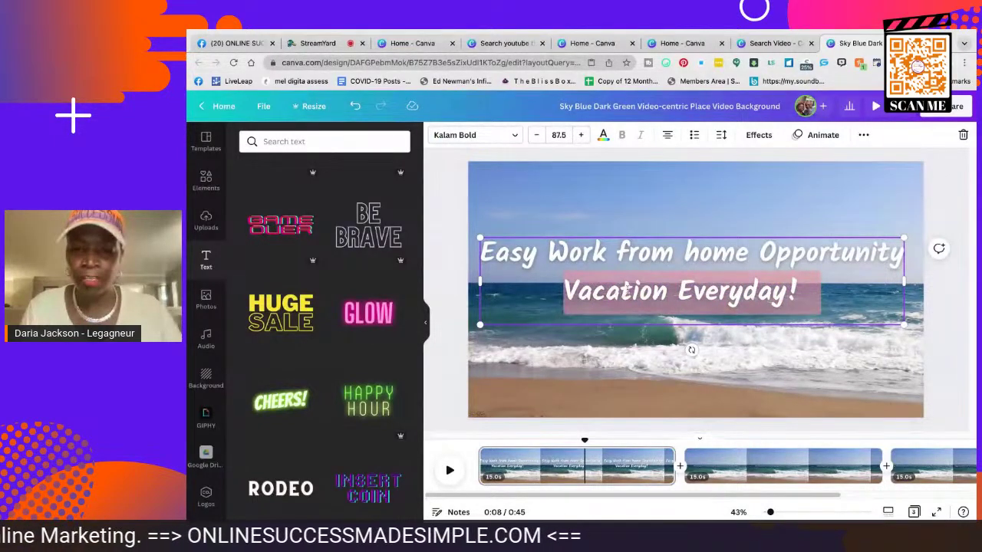
key(BackSpace)
Replace the second page's "Earn money from your home every day!" sentence with the copied "Vacation Everyday!" text
click(728, 466)
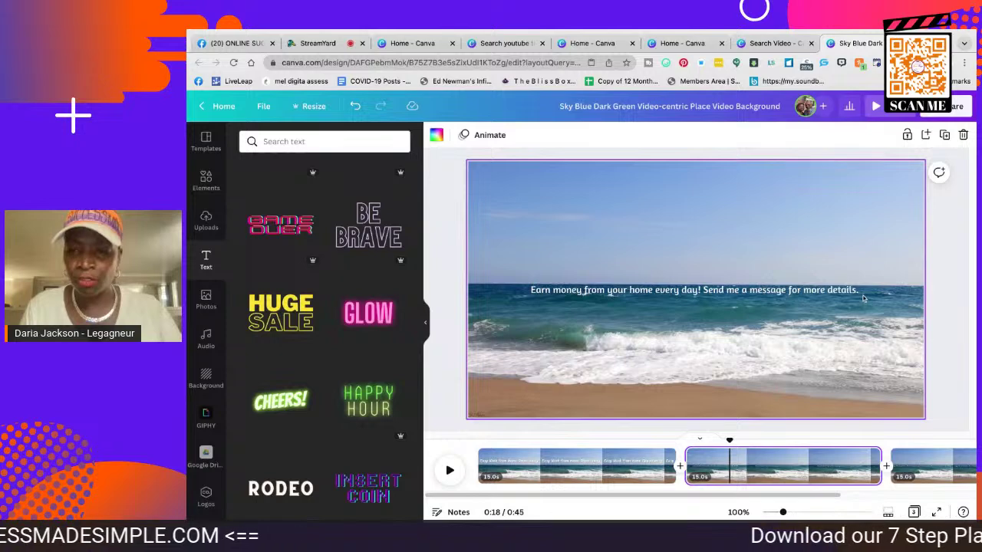
click(859, 294)
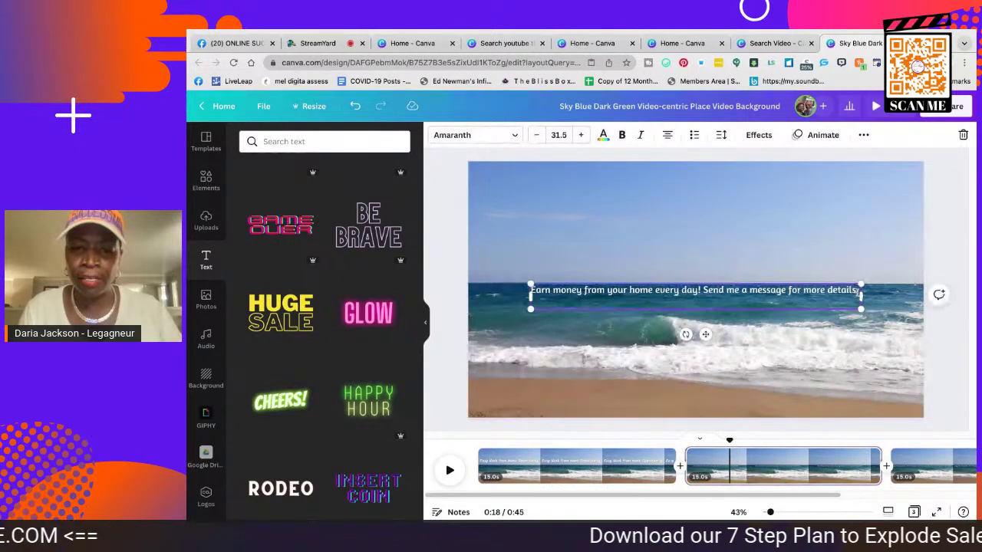
drag(858, 292, 485, 296)
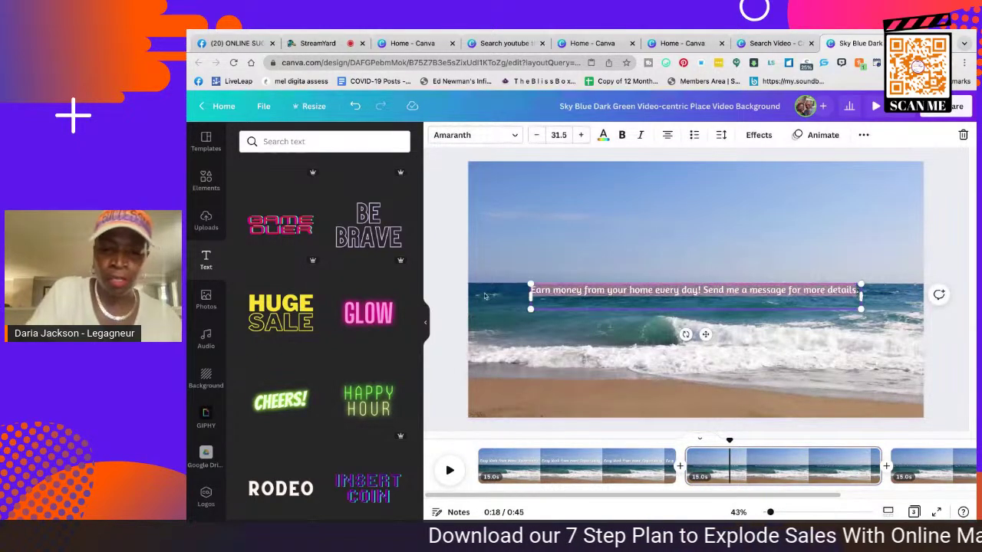
key(ctrl+v)
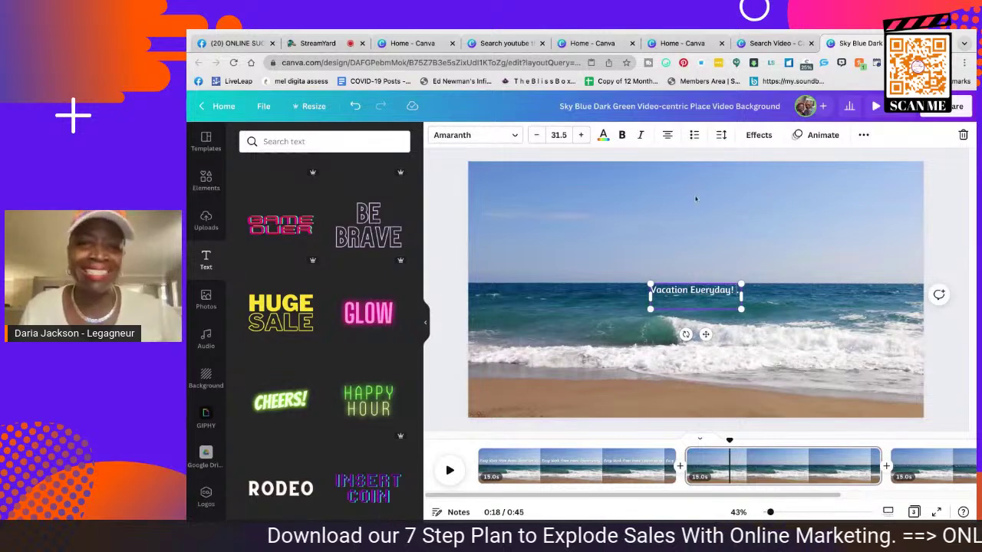
Enlarge the second page's "Vacation Everyday!" text to size 95.5 and move it slightly up and left over the horizon
click(582, 135)
click(582, 135)
click(582, 135)
click(582, 135)
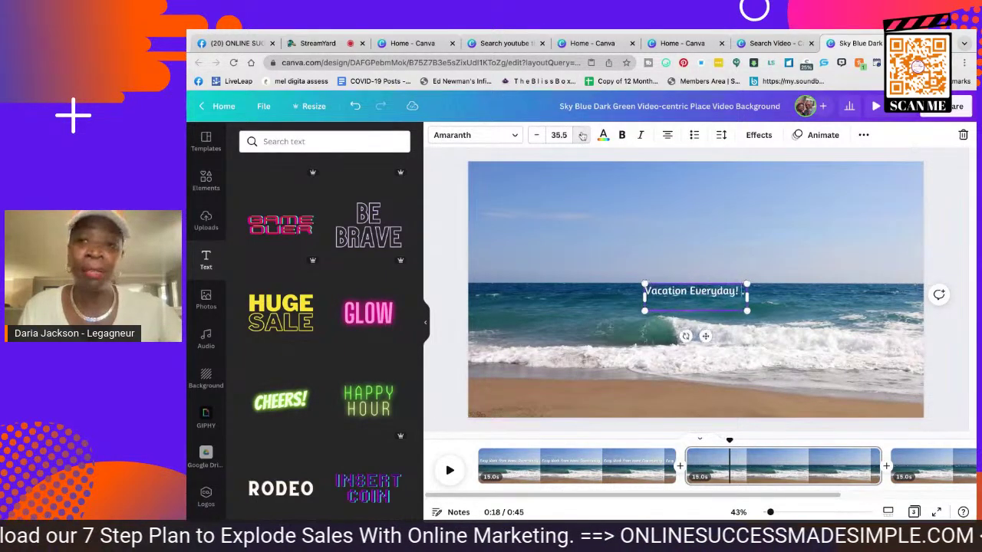
click(581, 135)
click(582, 135)
click(581, 135)
click(581, 135)
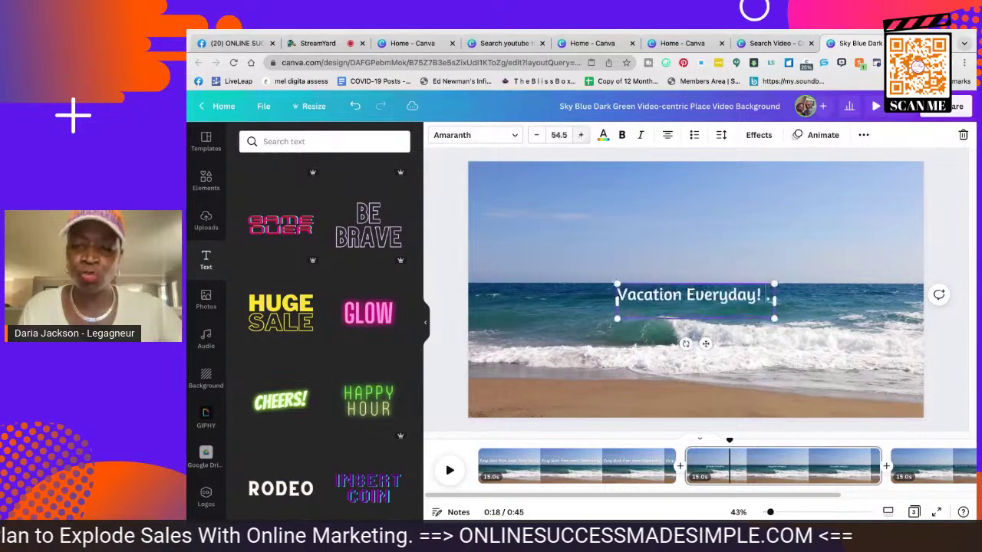
click(582, 135)
click(581, 135)
click(582, 135)
click(581, 135)
click(581, 135)
click(582, 135)
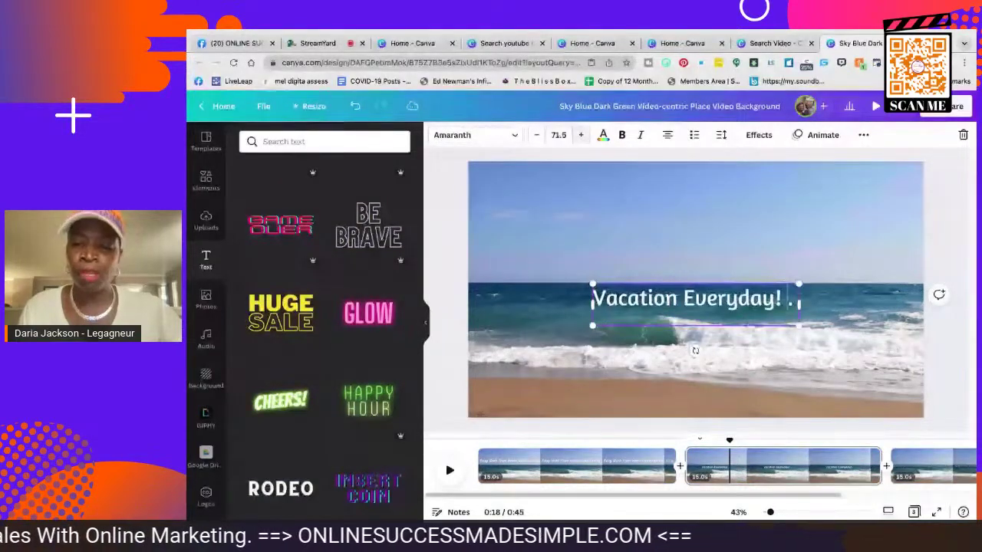
click(581, 135)
click(582, 135)
click(581, 135)
click(581, 135)
click(582, 135)
click(582, 135)
click(581, 135)
click(581, 135)
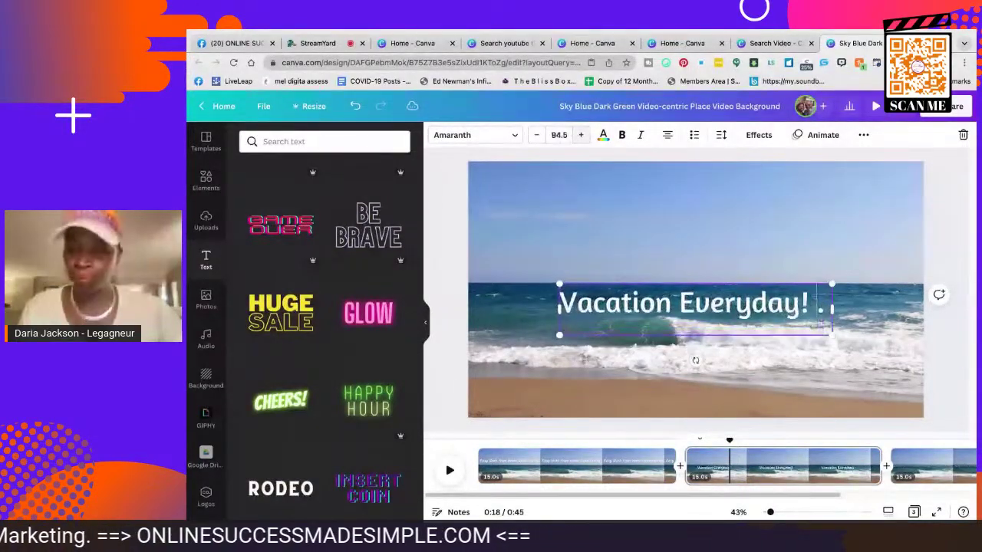
click(582, 135)
click(581, 135)
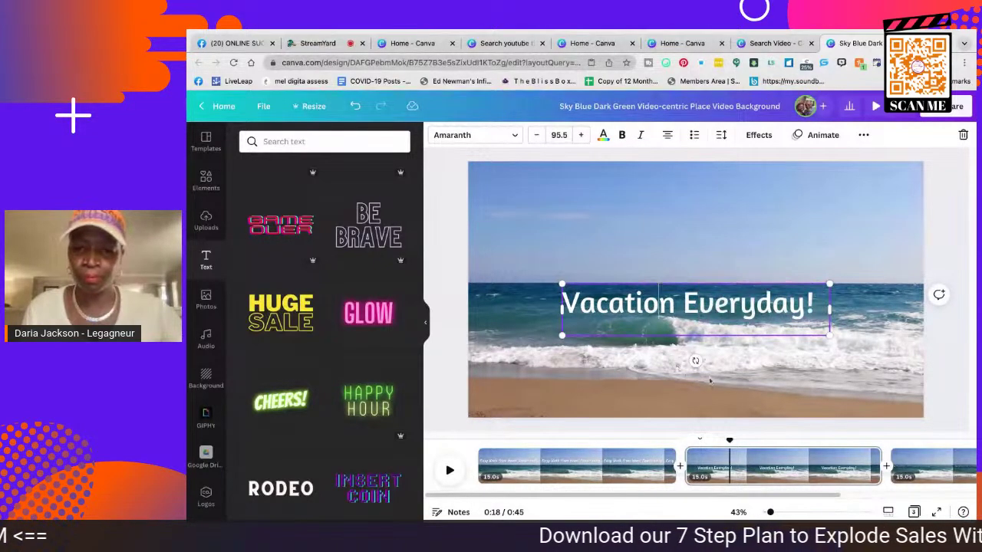
click(784, 331)
drag(784, 331, 710, 315)
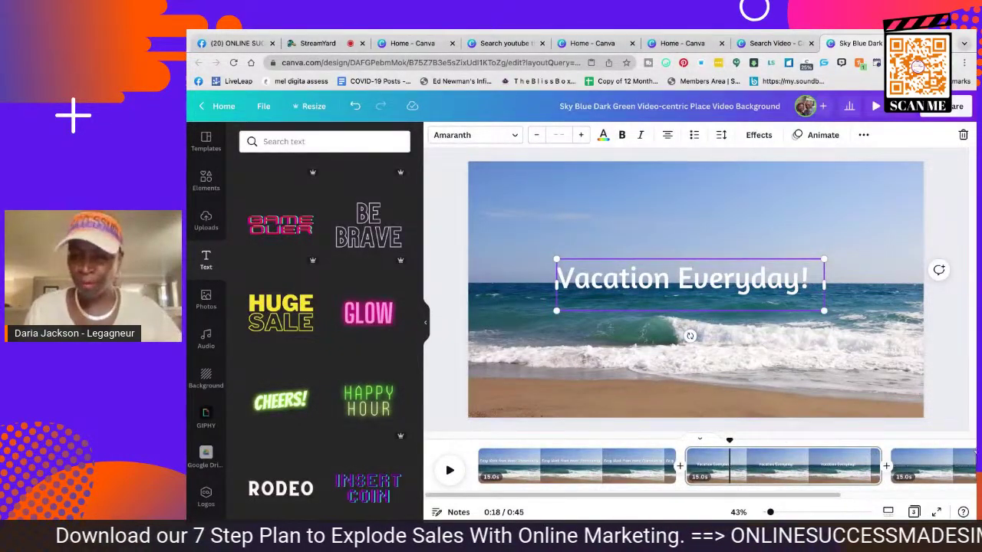
Delete "Easy Work from home - Earn money from your home every day!" from the third page's text, keeping only the sentence after it
click(913, 475)
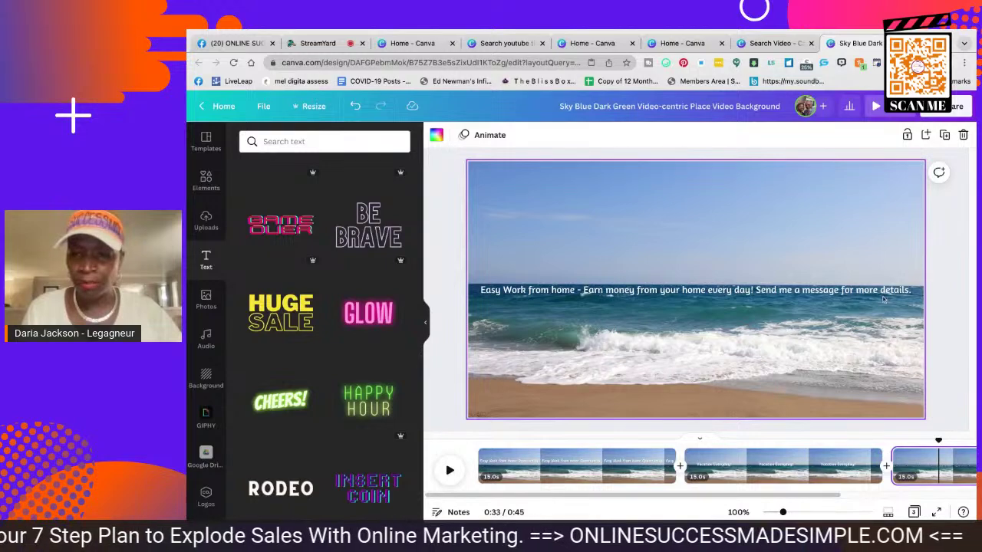
click(755, 296)
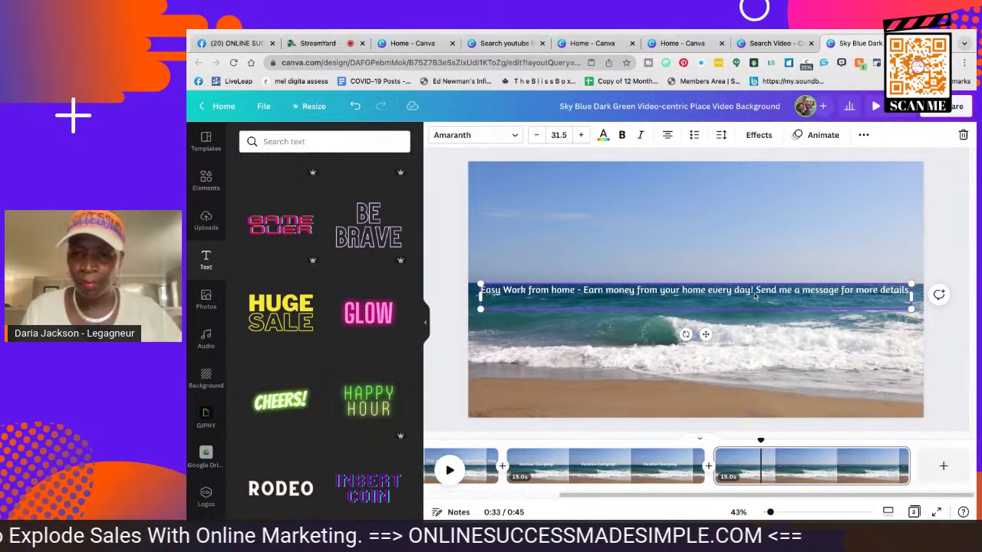
key(BackSpace)
key(BackSpace)
key(BackSpace)
key(BackSpace)
key(BackSpace)
key(BackSpace)
key(BackSpace)
key(BackSpace)
key(BackSpace)
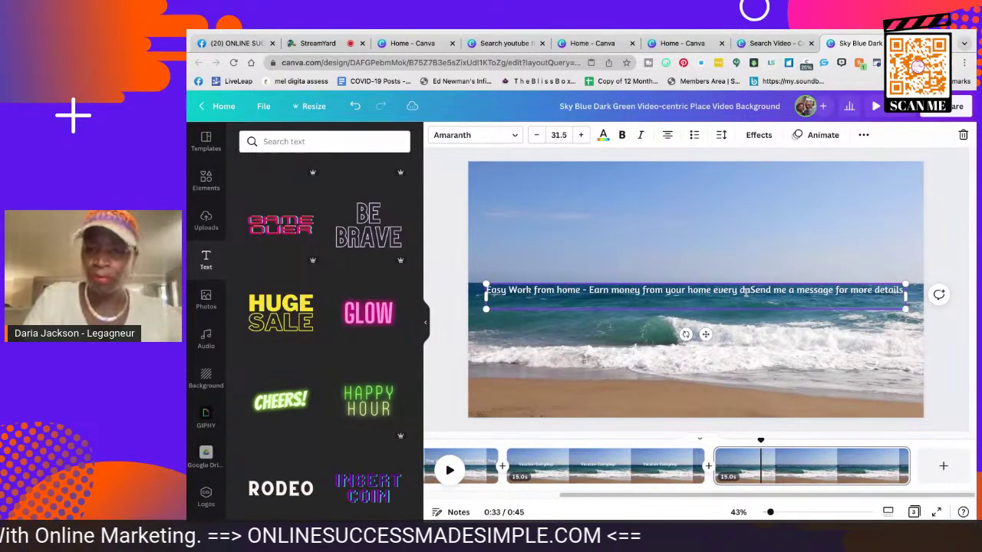
key(BackSpace)
key(BackSpace)
key(BackSpace)
key(BackSpace)
key(BackSpace)
key(BackSpace)
key(BackSpace)
key(BackSpace)
key(BackSpace)
key(BackSpace)
key(BackSpace)
key(BackSpace)
key(BackSpace)
key(BackSpace)
key(BackSpace)
key(BackSpace)
key(BackSpace)
key(BackSpace)
key(BackSpace)
key(BackSpace)
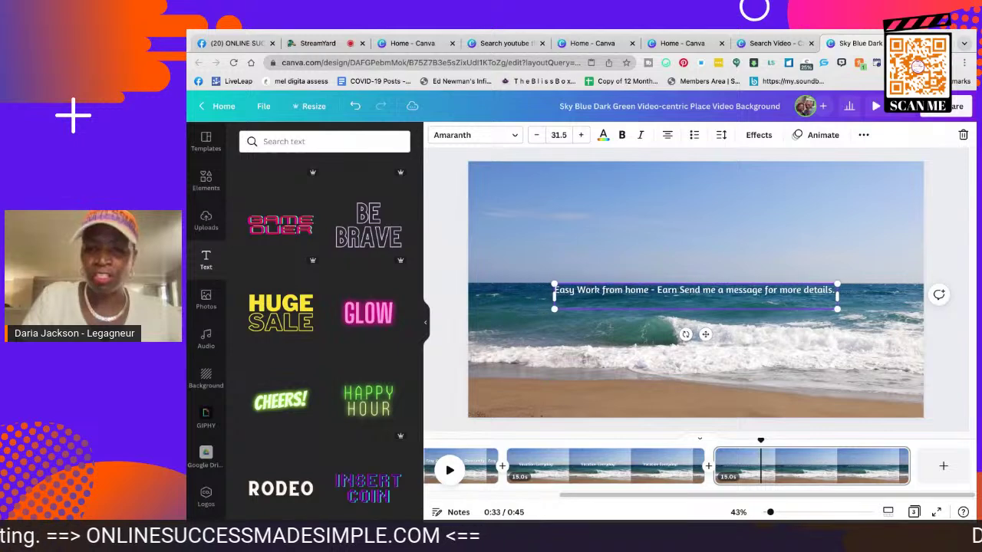
key(BackSpace)
key(BackSpace)
key(BackSpace)
key(BackSpace)
key(BackSpace)
key(BackSpace)
key(BackSpace)
key(BackSpace)
key(BackSpace)
key(BackSpace)
key(BackSpace)
key(BackSpace)
key(BackSpace)
key(BackSpace)
key(BackSpace)
key(BackSpace)
key(BackSpace)
key(BackSpace)
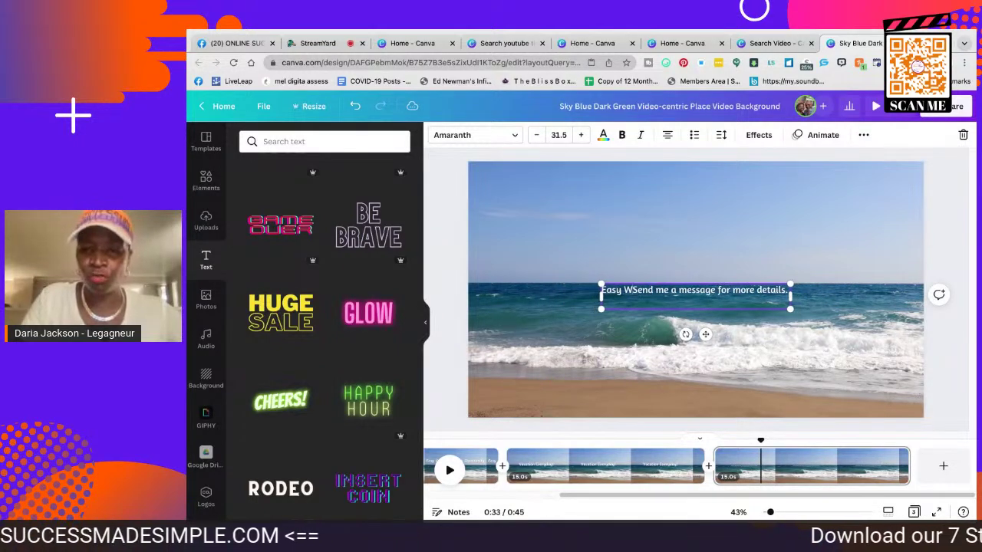
key(BackSpace)
key(BackSpace)
key(BackSpace)
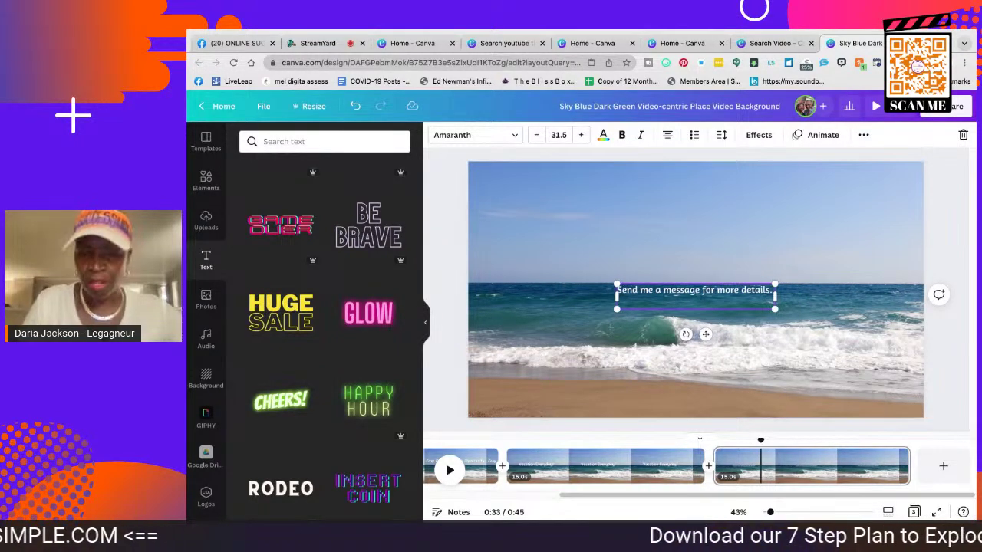
Shorten the third page's "Send me a message for more details." to "Message for more details" with a capital M and no period
click(659, 294)
key(BackSpace)
key(BackSpace)
key(BackSpace)
key(BackSpace)
key(BackSpace)
key(BackSpace)
key(BackSpace)
key(BackSpace)
key(BackSpace)
key(BackSpace)
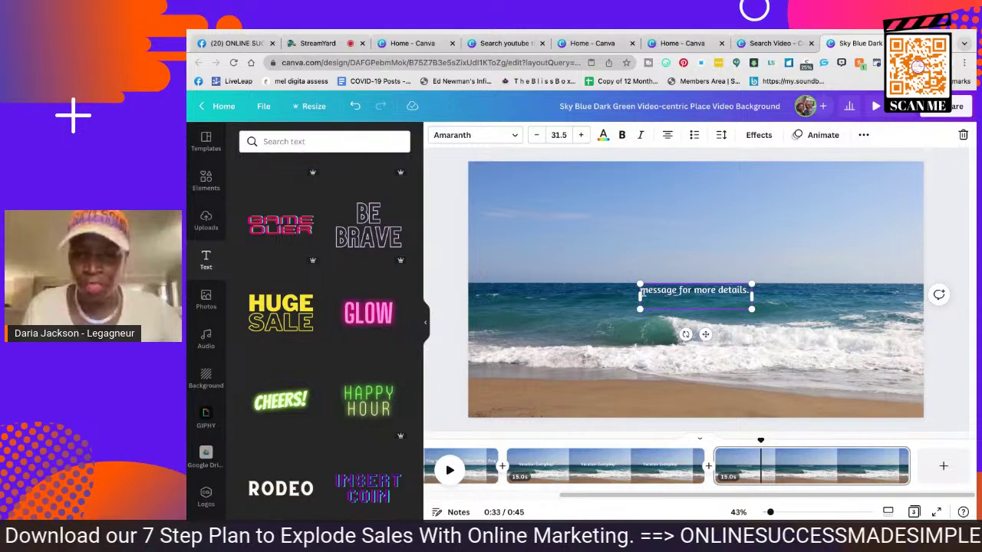
key(Delete)
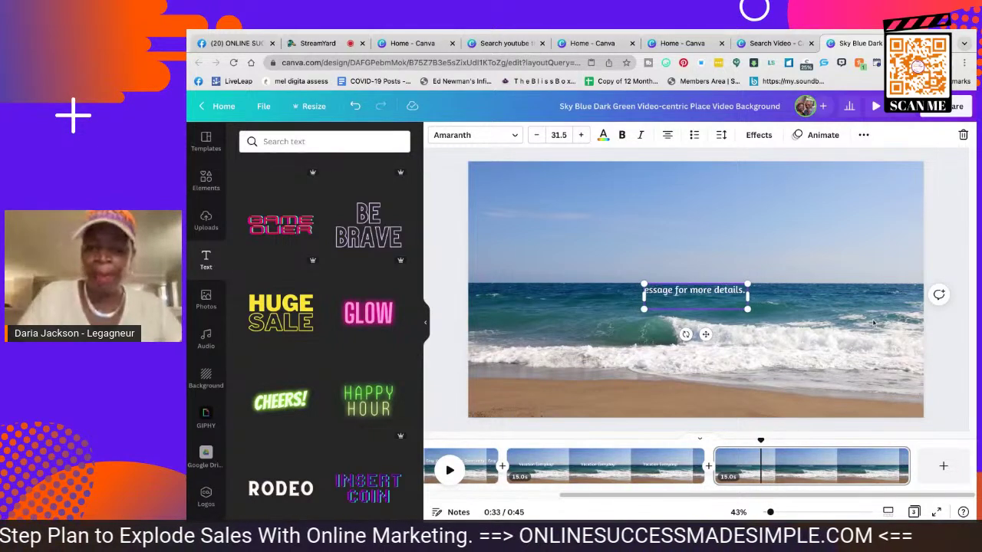
text(M)
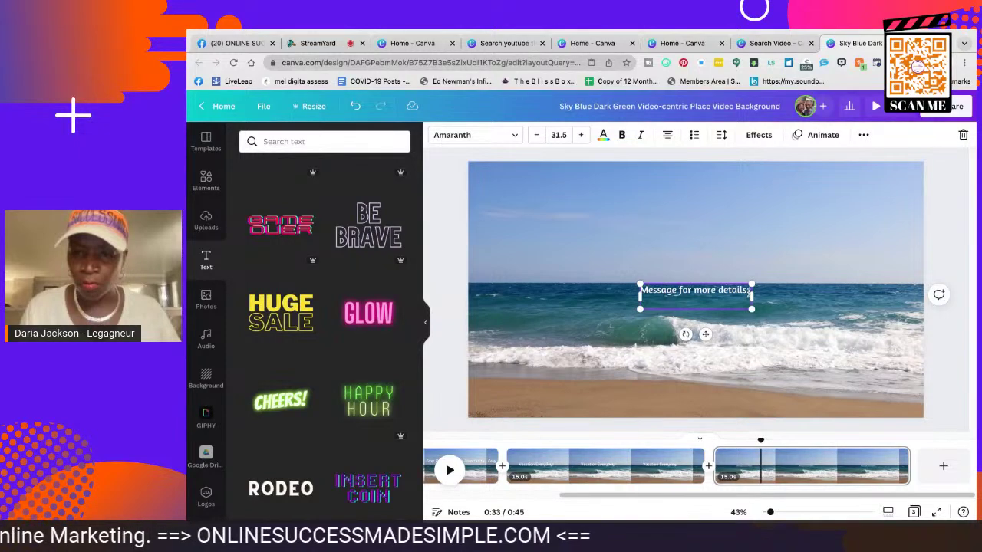
key(BackSpace)
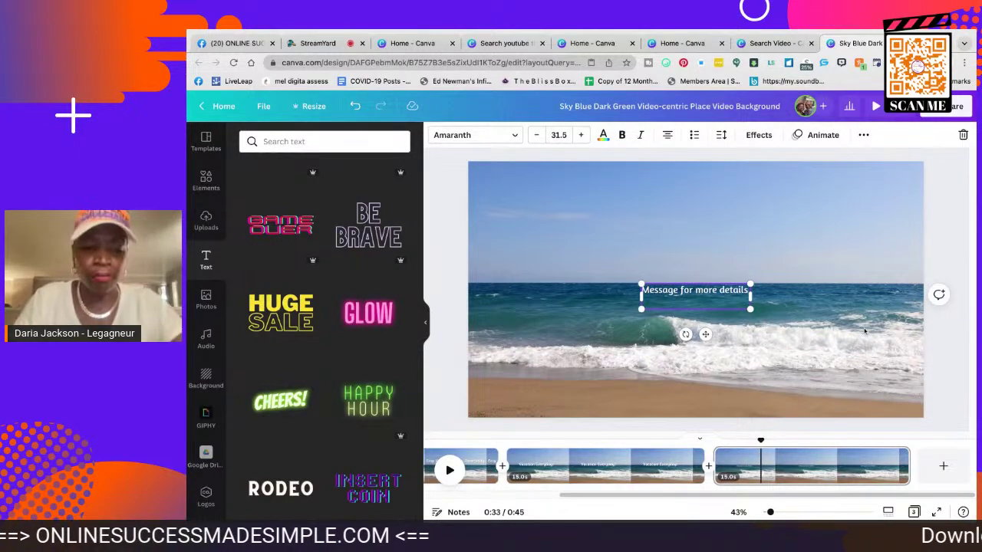
Add an exclamation mark after "Message for more details" on the third page and enlarge that text to size 87.5
text(!)
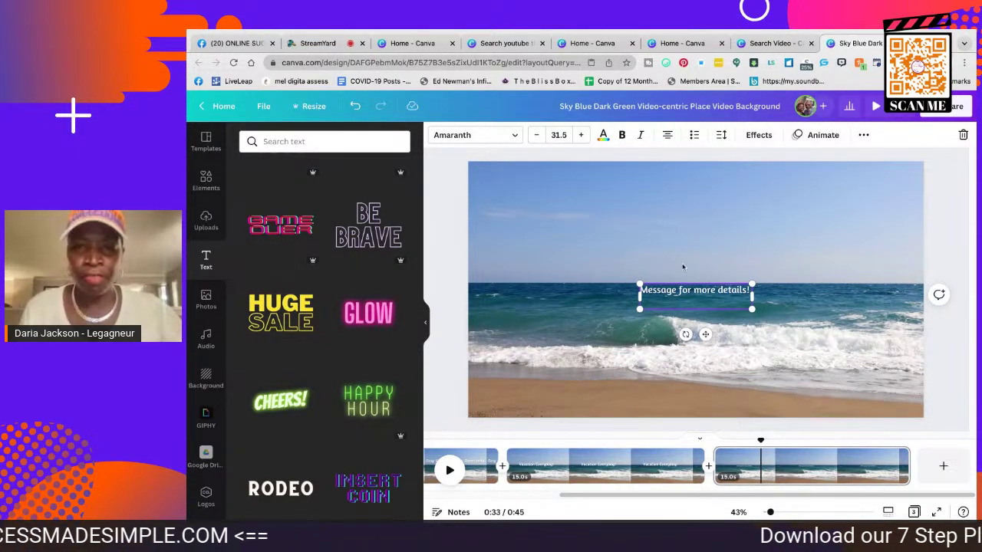
click(583, 135)
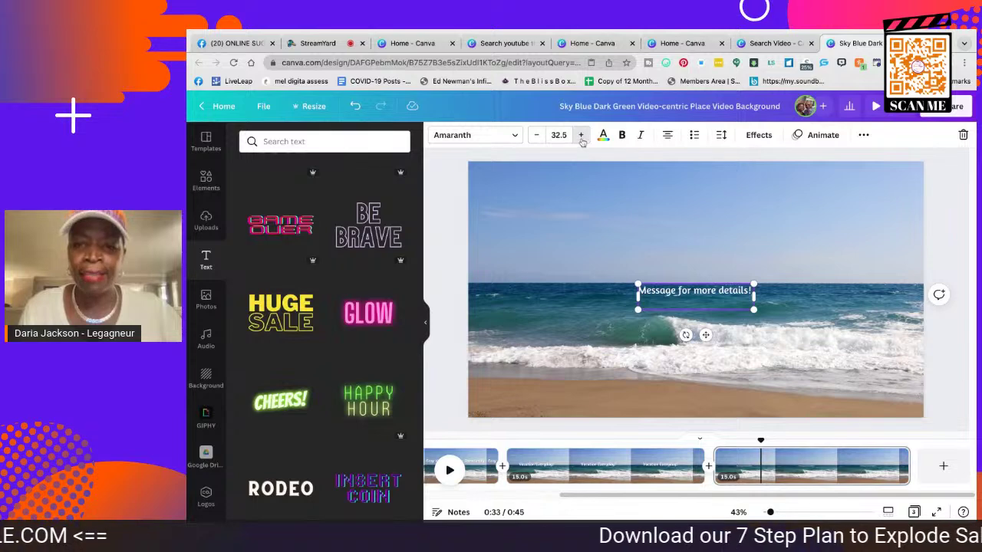
click(581, 135)
click(581, 135)
click(580, 135)
click(580, 135)
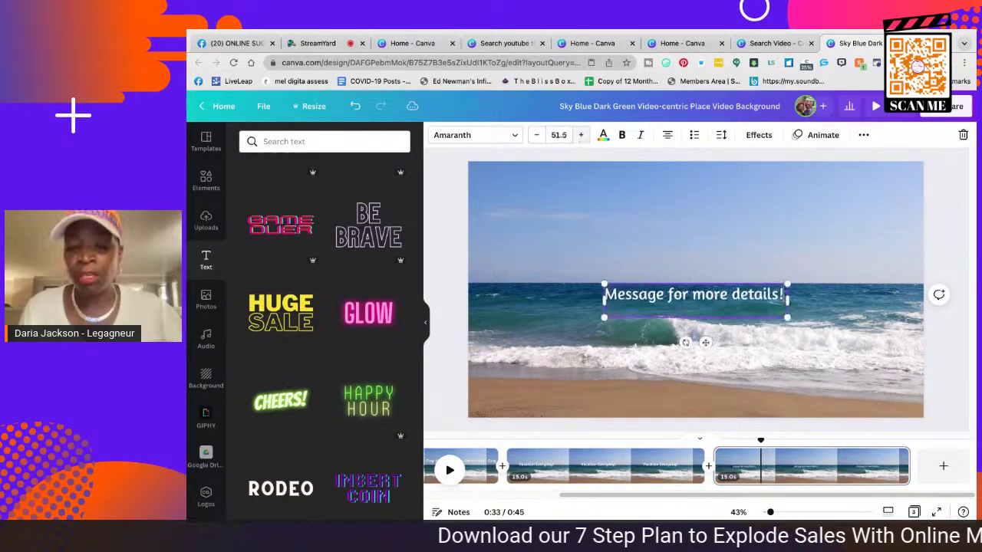
click(580, 135)
click(580, 135)
click(580, 135)
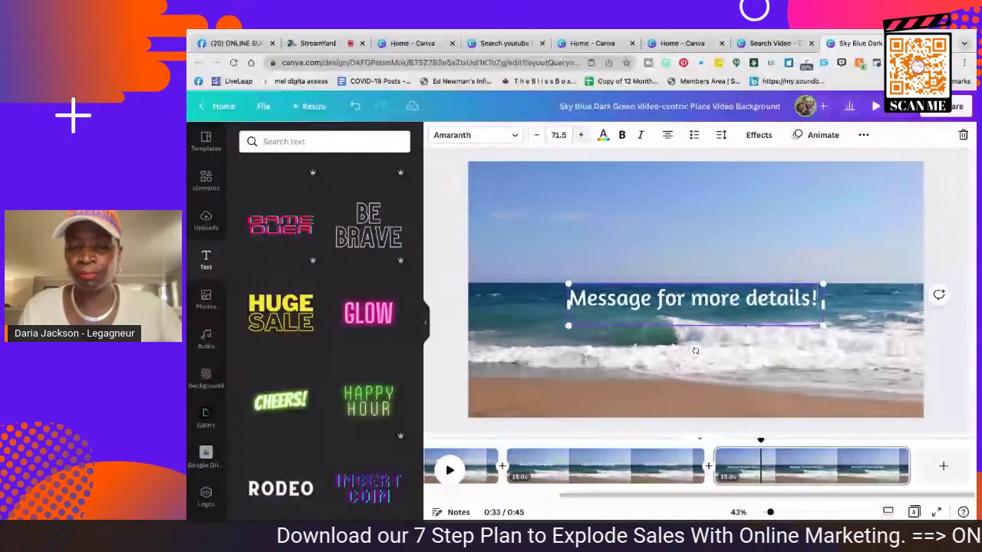
click(581, 135)
click(581, 135)
click(581, 135)
click(581, 135)
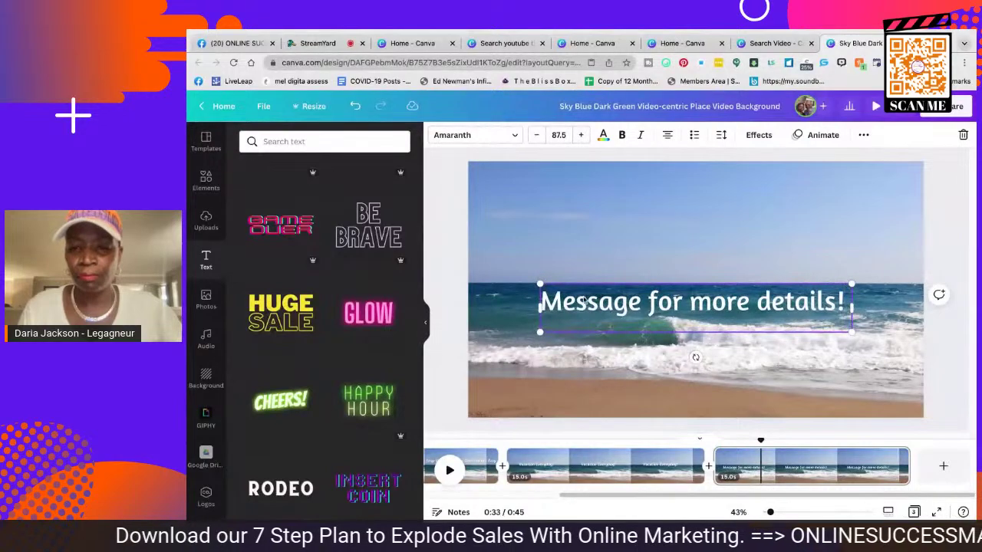
Move the third page's "Message for more details!" text up over the horizon and apply the Lift effect to it
click(729, 351)
drag(717, 326, 717, 299)
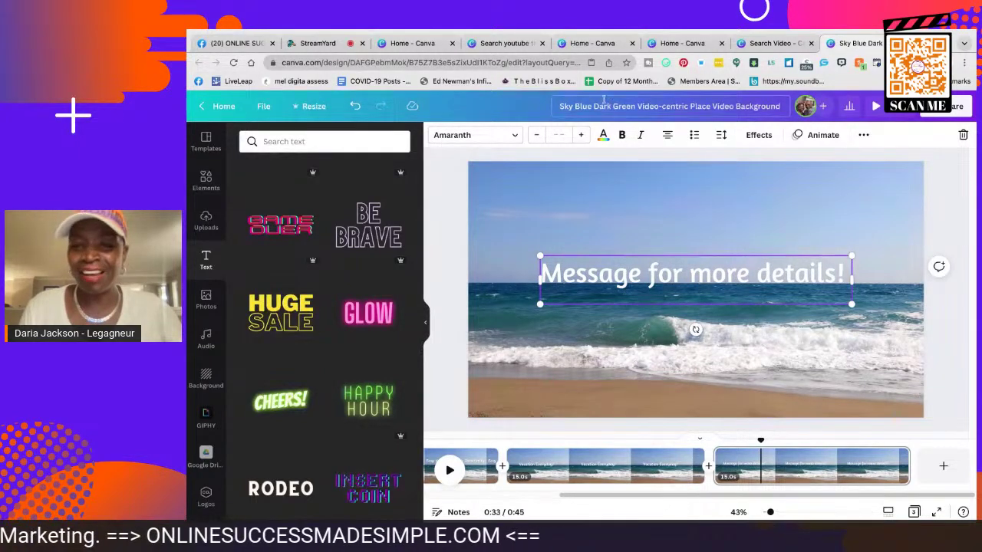
click(758, 135)
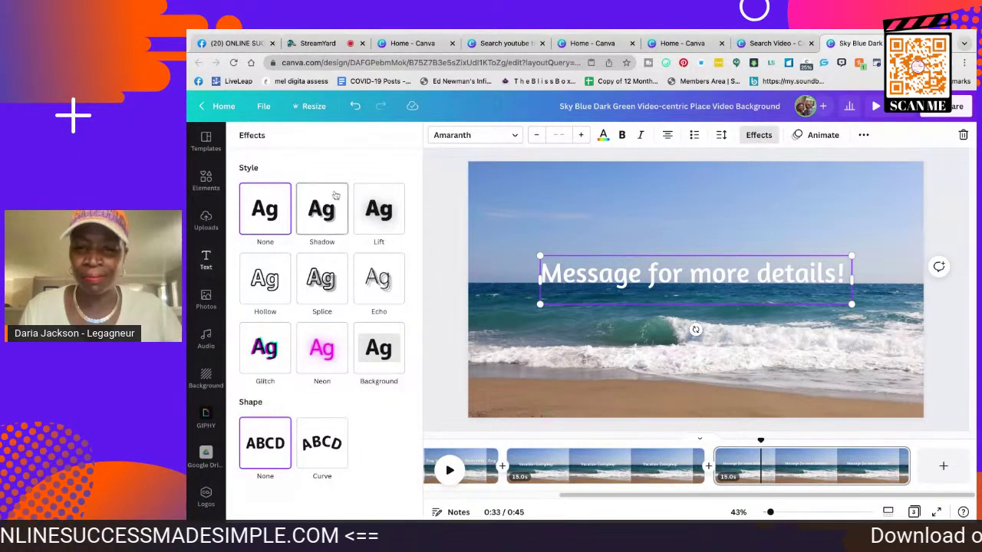
click(376, 216)
Apply the Lift effect to the second page's "Vacation Everyday!" text
click(632, 466)
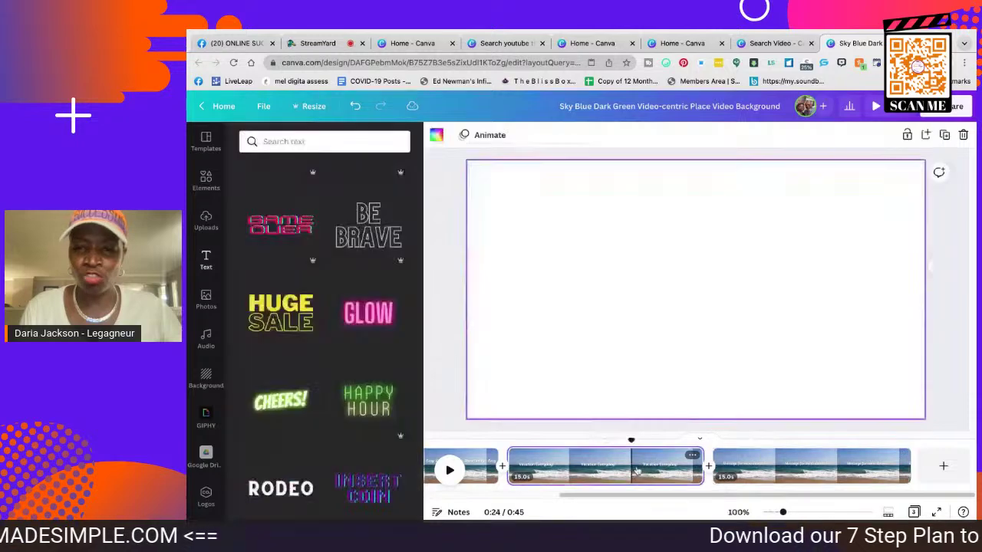
click(679, 307)
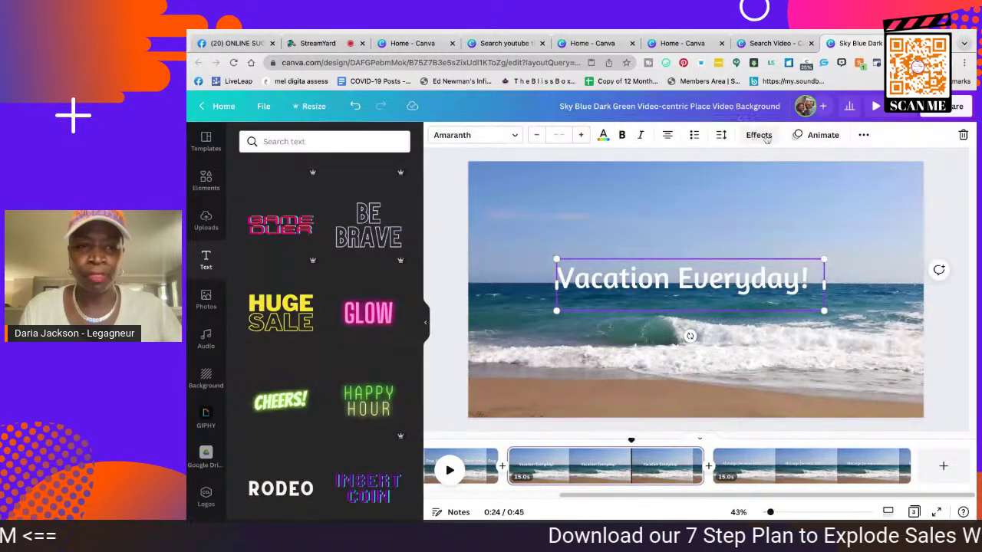
click(758, 135)
click(373, 218)
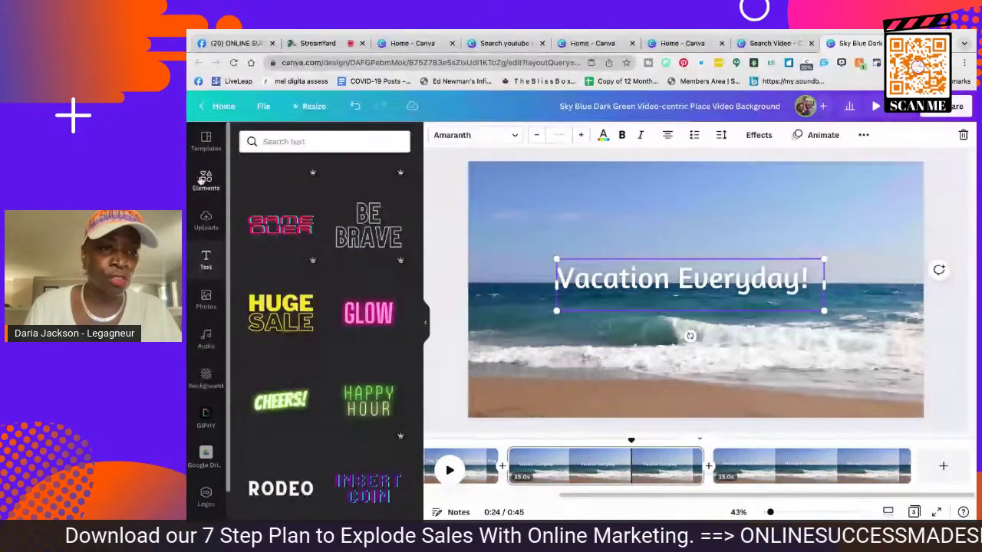
Look through the images among the uploaded media, well down the collection
click(205, 181)
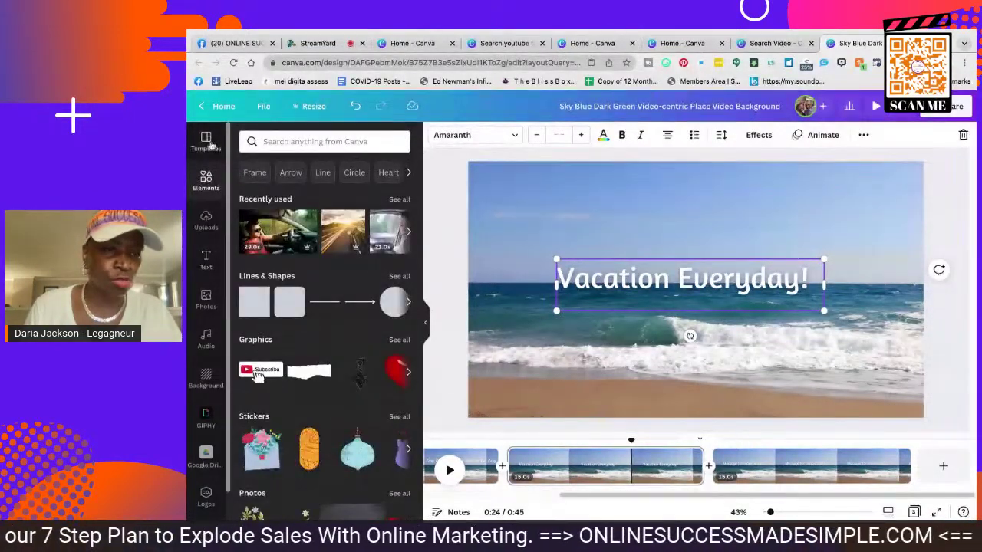
click(205, 220)
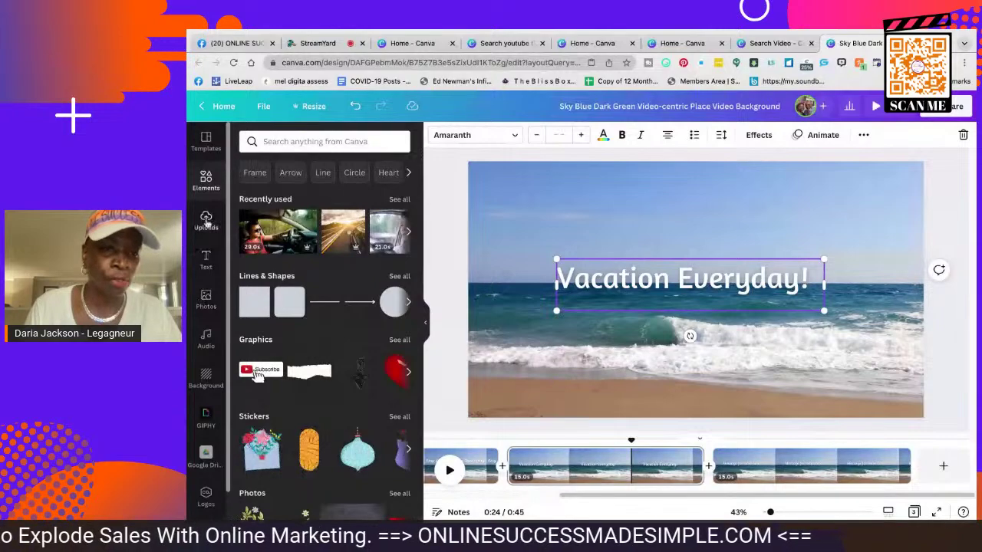
scroll(305, 414, down, 2)
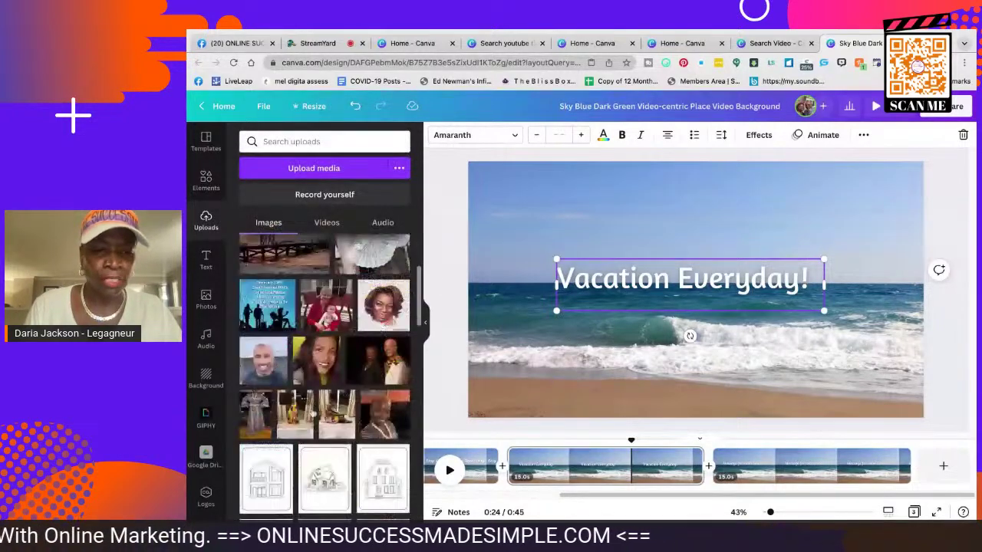
scroll(312, 412, down, 1)
scroll(313, 411, down, 5)
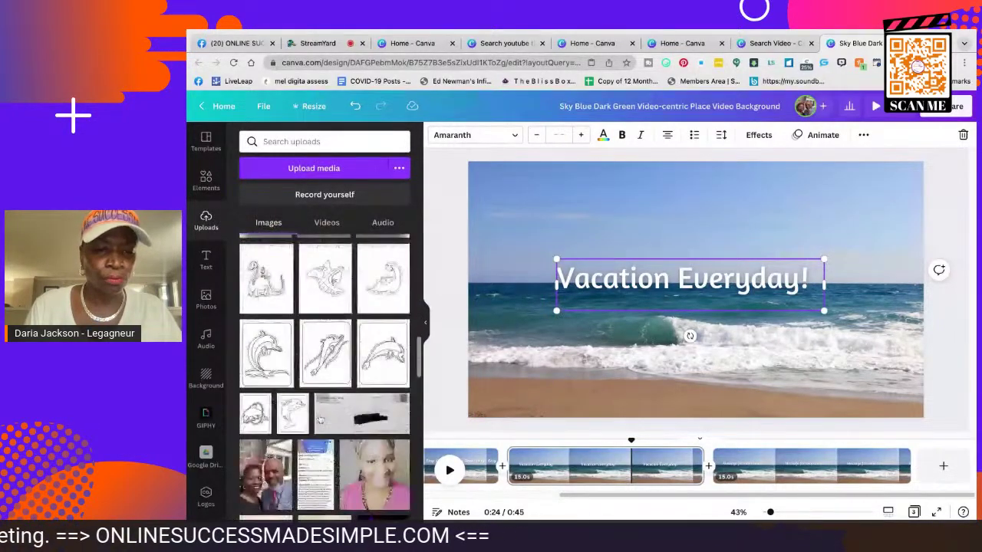
Try the clapperboard "SCAN ME" QR code from the uploads, shrunk in the upper-right corner of the video page, and delete it
scroll(311, 418, down, 5)
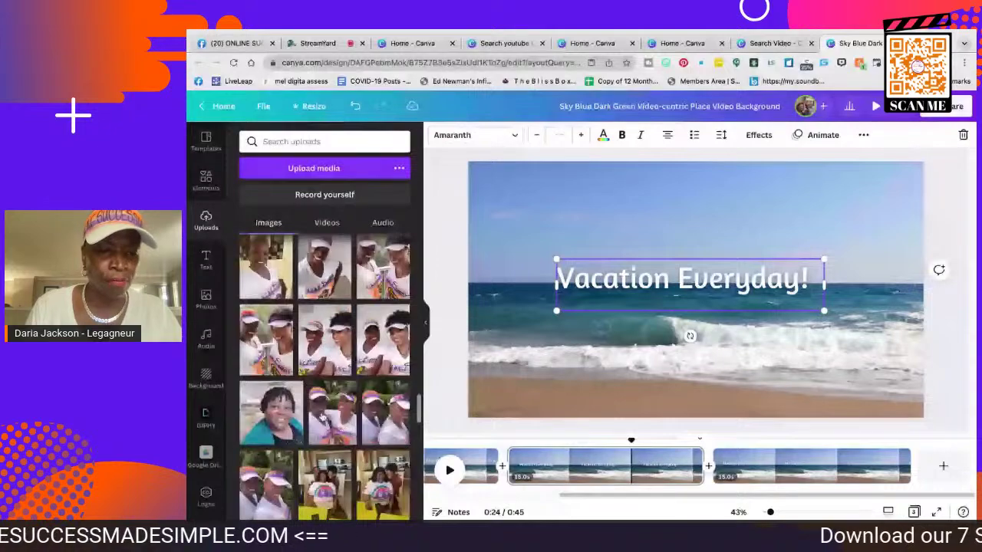
scroll(318, 416, down, 10)
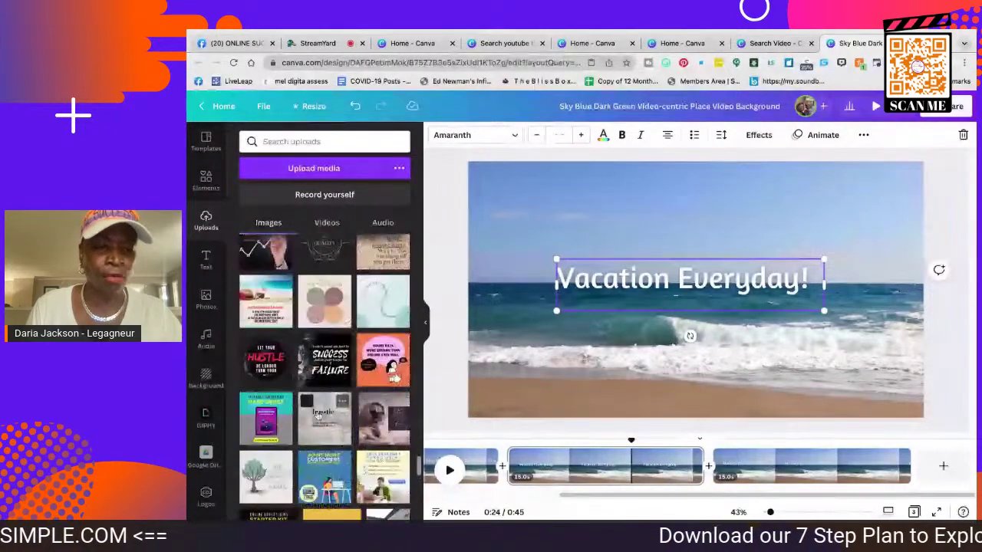
scroll(319, 416, down, 15)
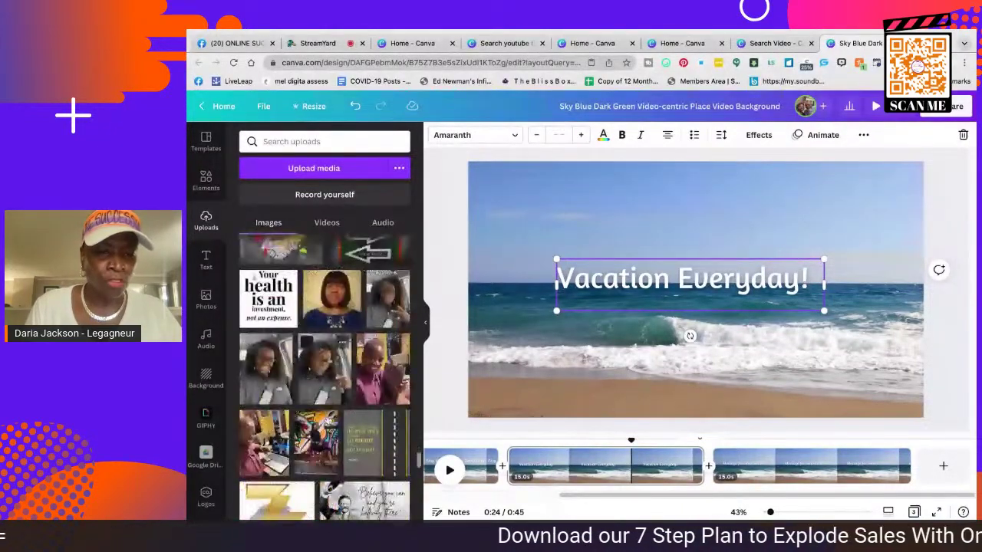
scroll(318, 418, down, 15)
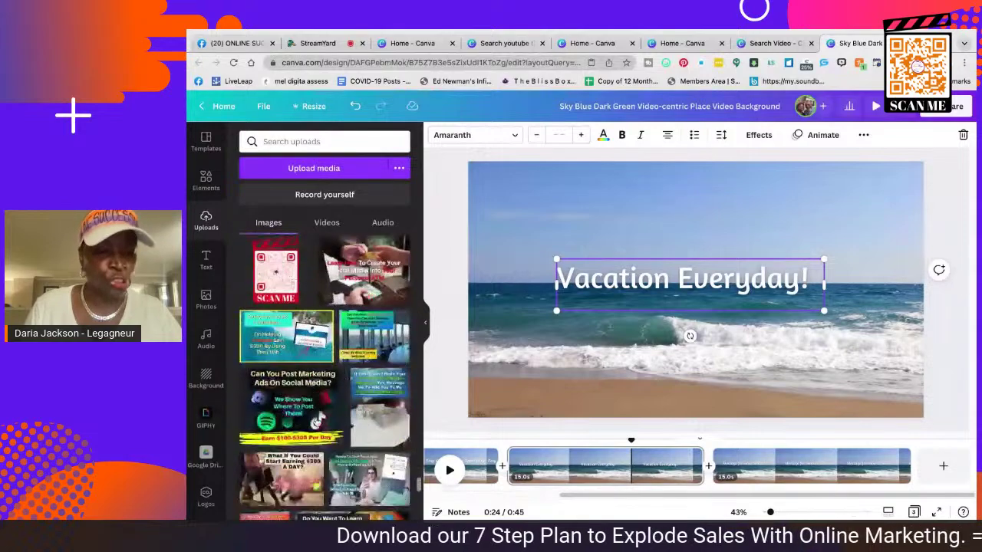
scroll(316, 420, down, 3)
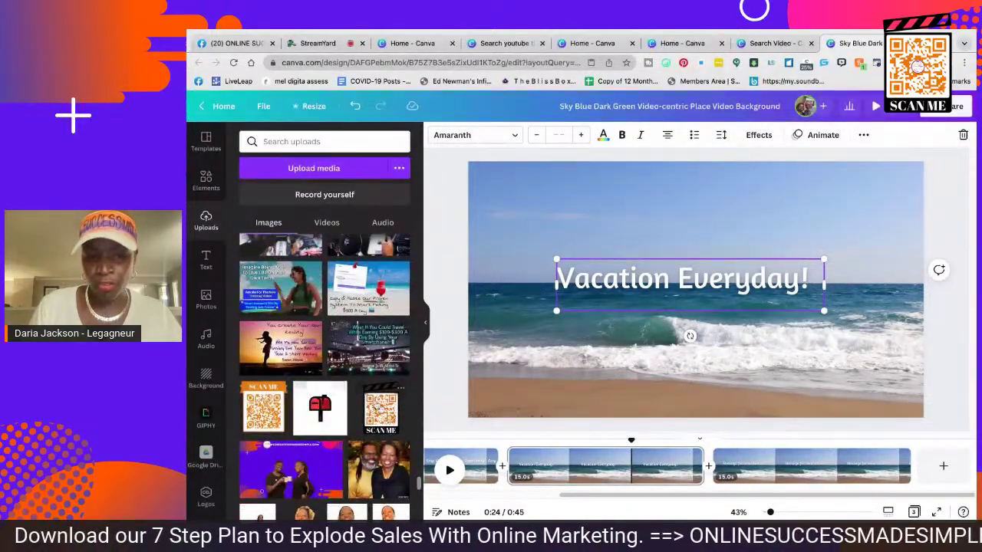
click(382, 410)
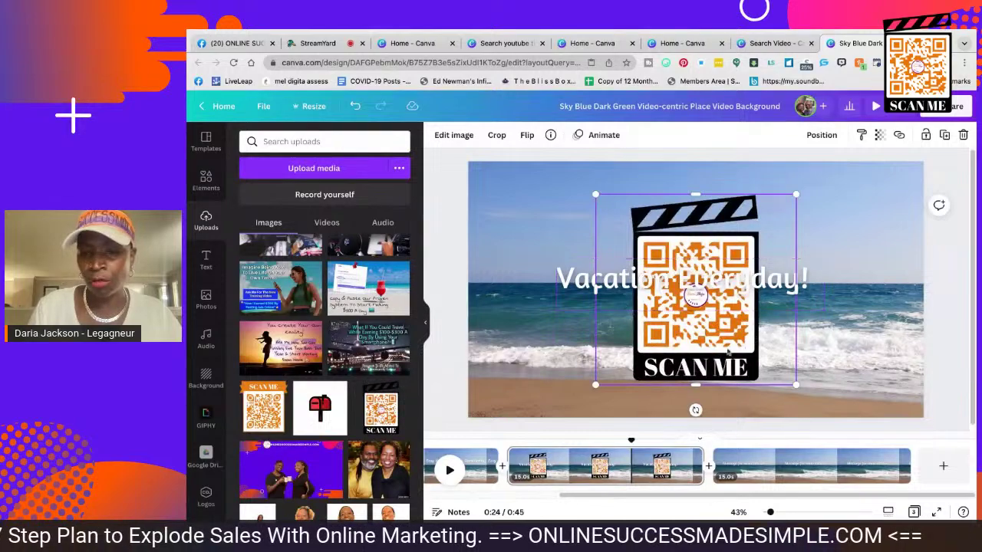
drag(592, 391, 730, 386)
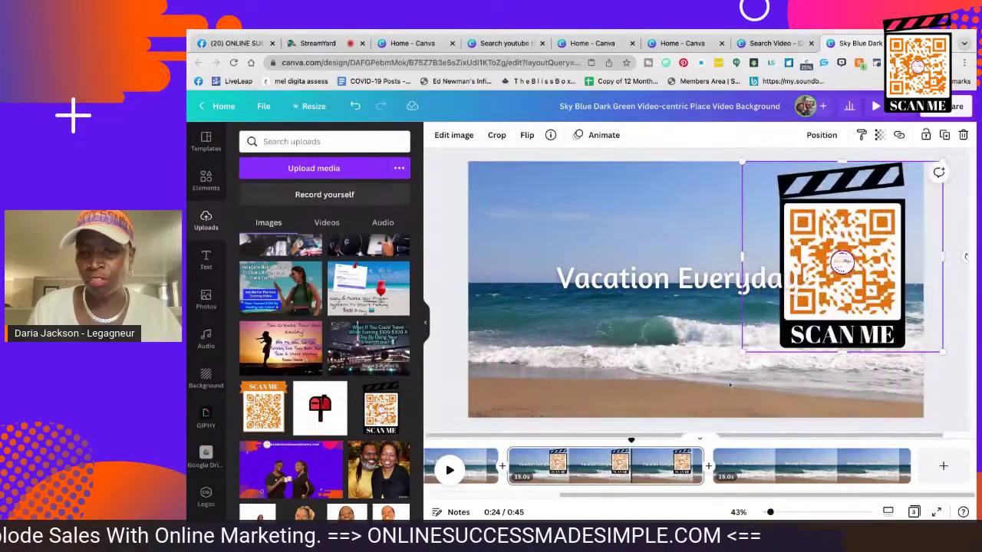
drag(743, 351, 881, 249)
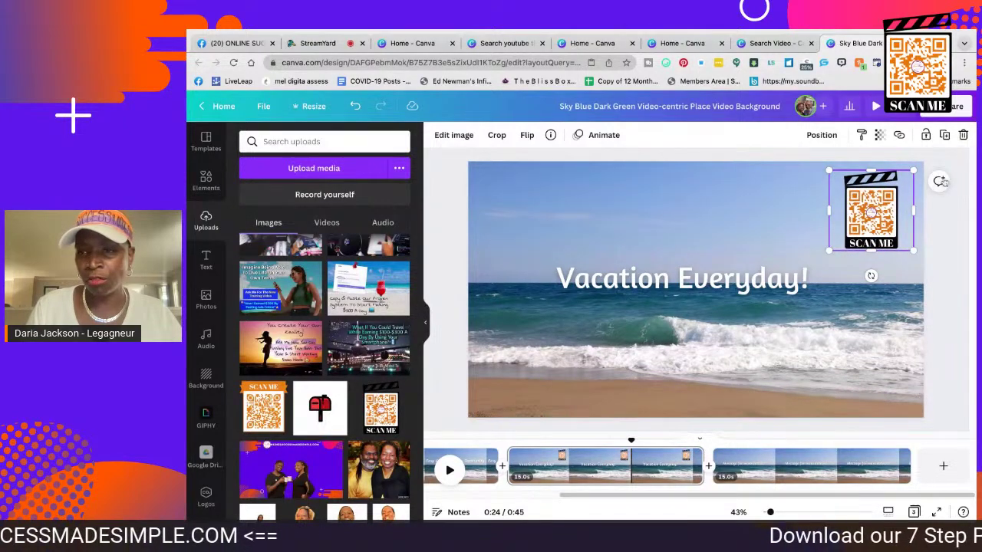
click(964, 135)
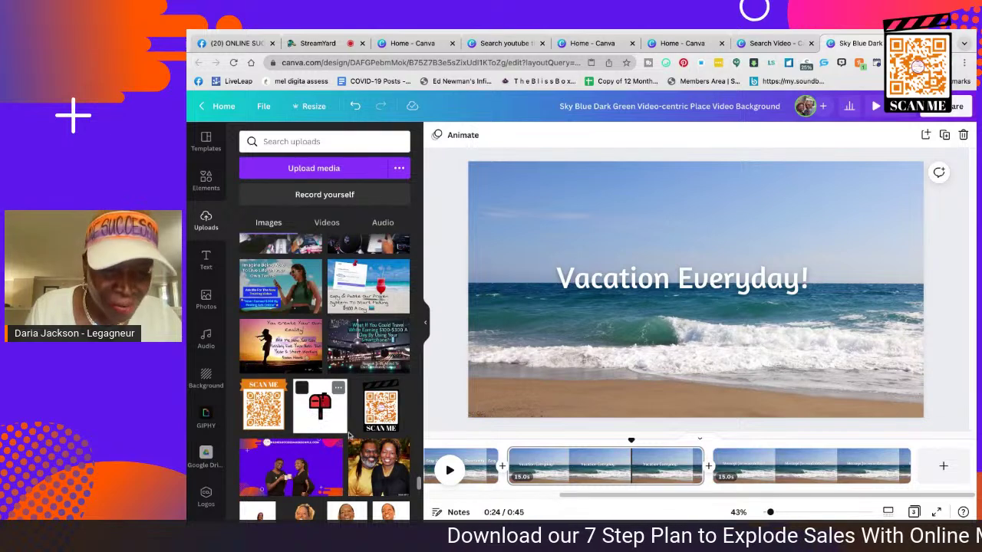
Try the orange-banner "SCAN ME" QR code on the right side of the video page, look through other uploads, and delete it
click(260, 420)
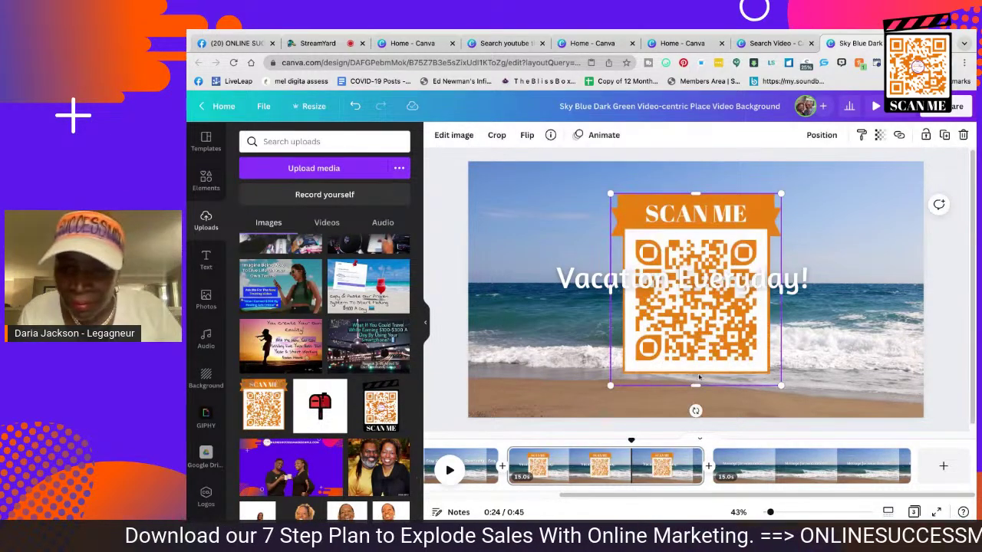
drag(709, 346, 838, 328)
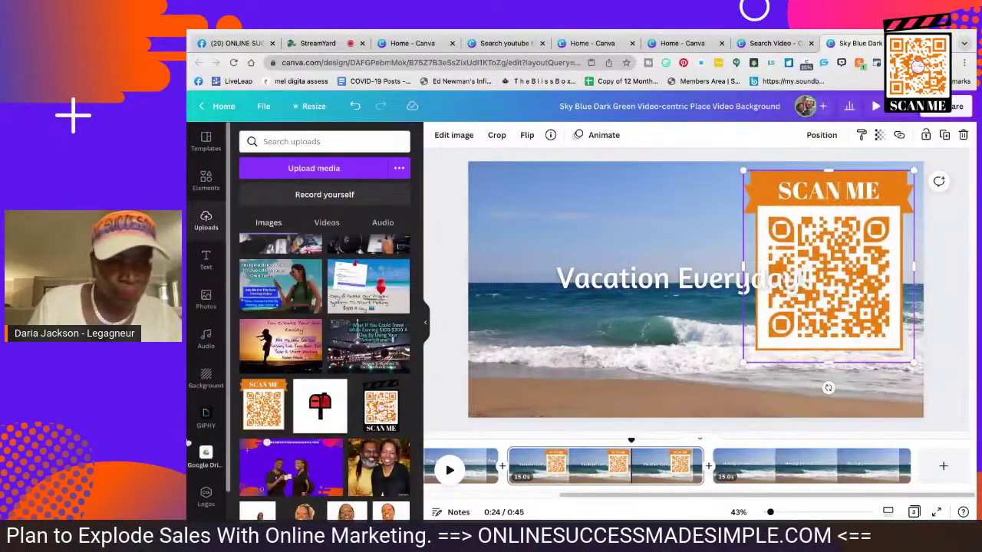
scroll(299, 430, down, 10)
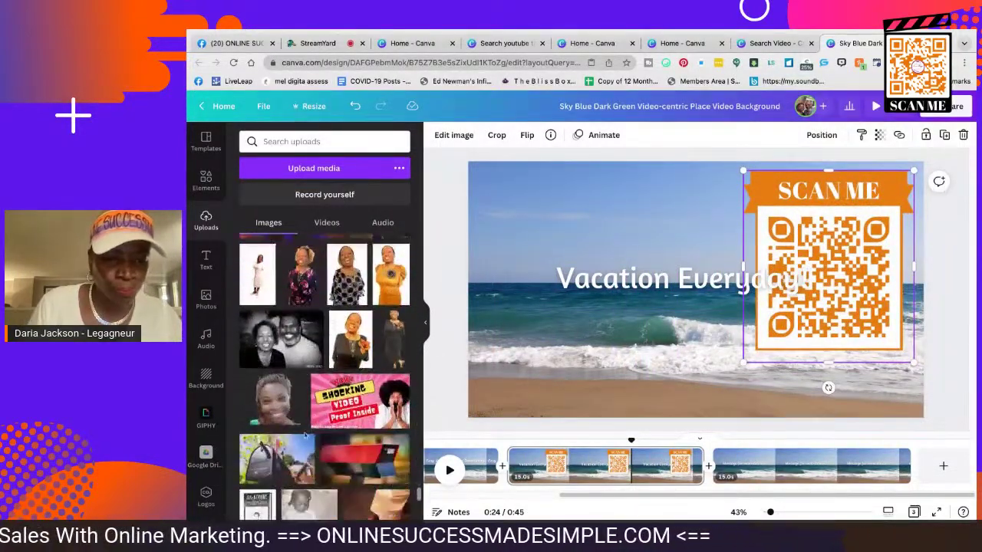
scroll(307, 430, down, 15)
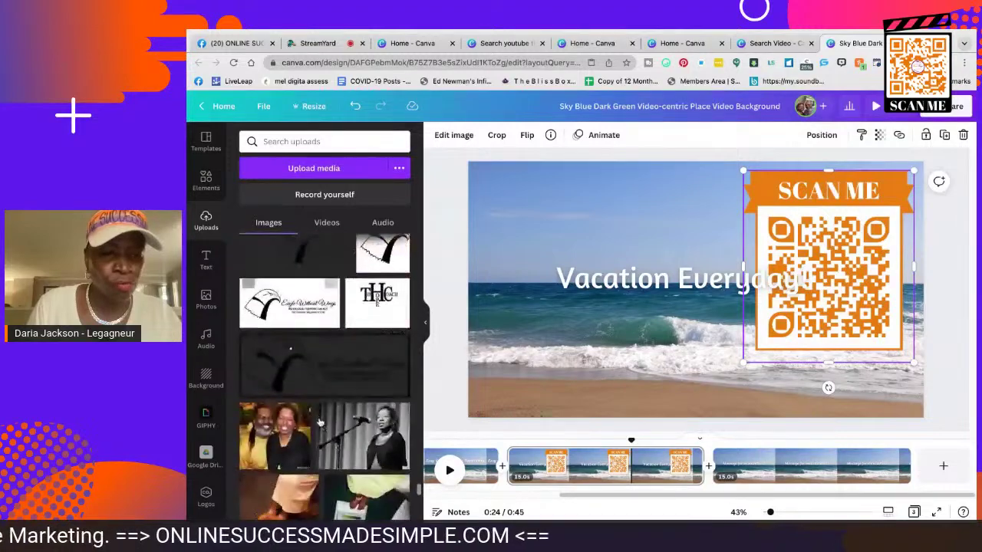
scroll(301, 420, down, 15)
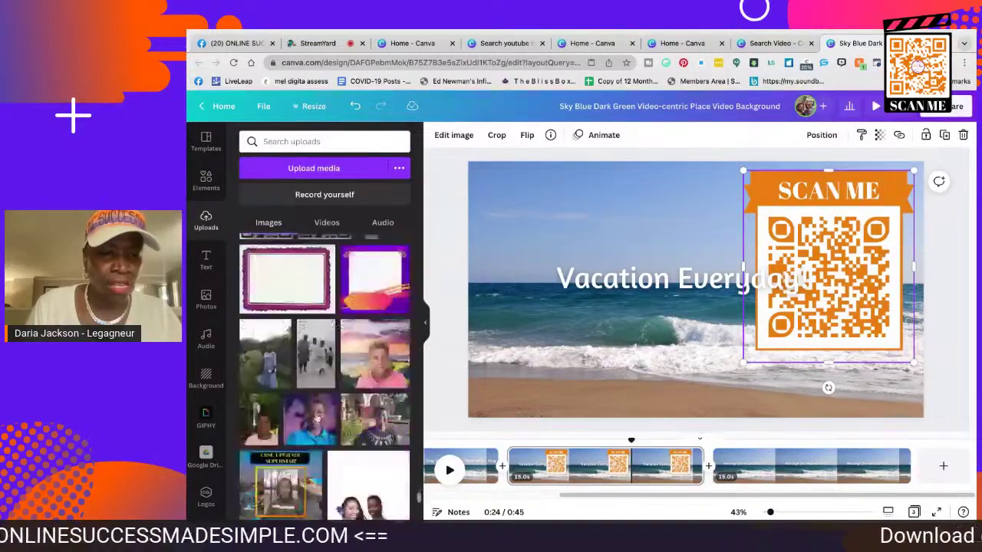
scroll(302, 420, down, 15)
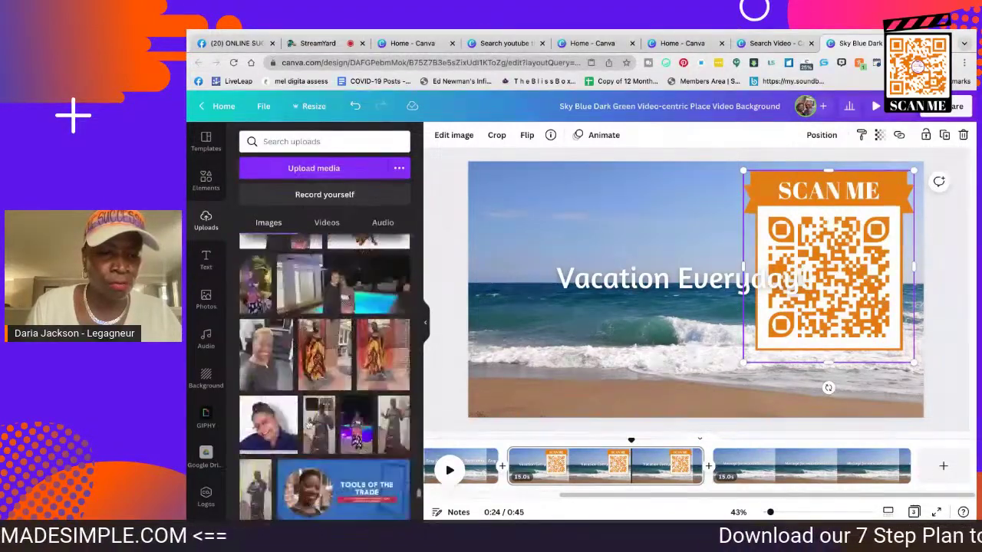
scroll(308, 424, down, 8)
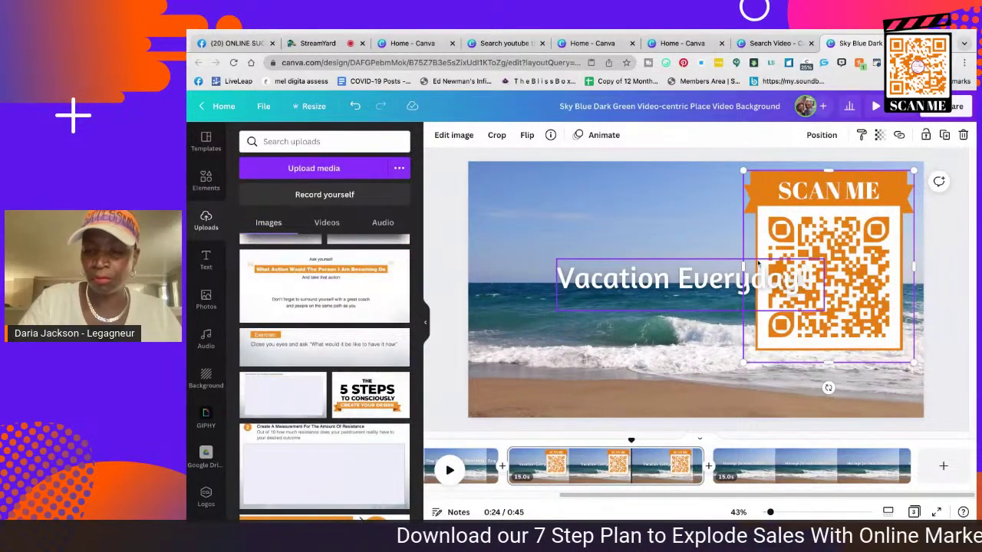
key(Delete)
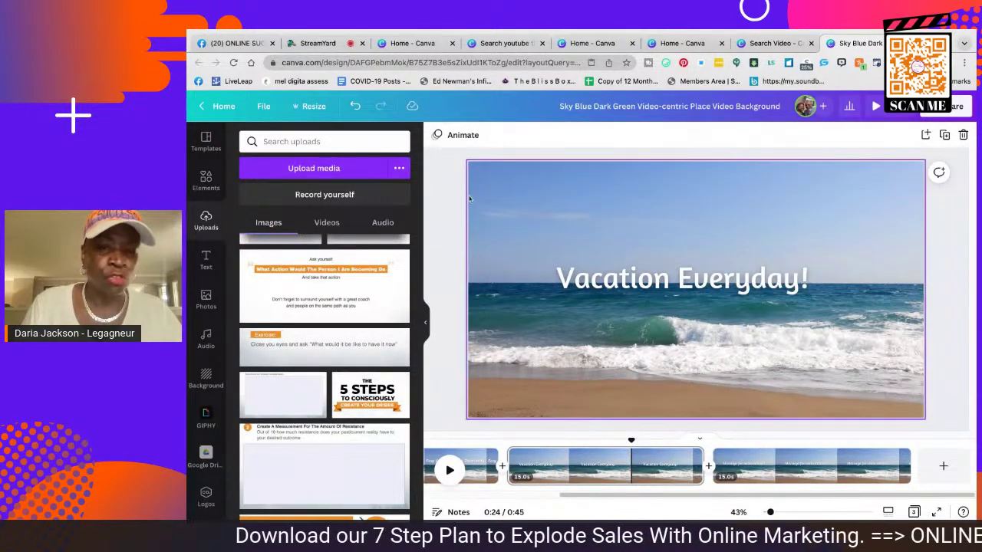
Add a subheading on the sand near the page's bottom edge and start entering the personal website address in it
click(205, 261)
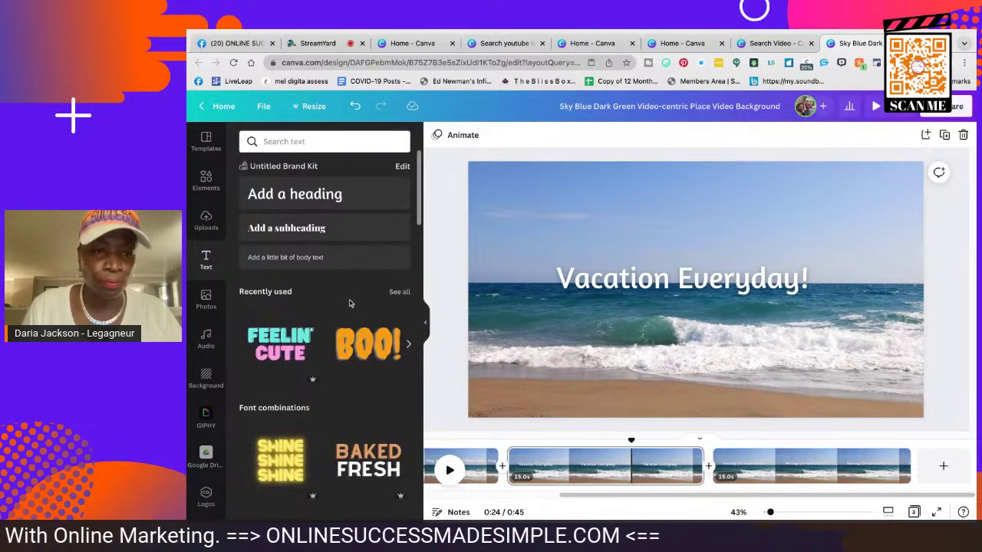
click(306, 228)
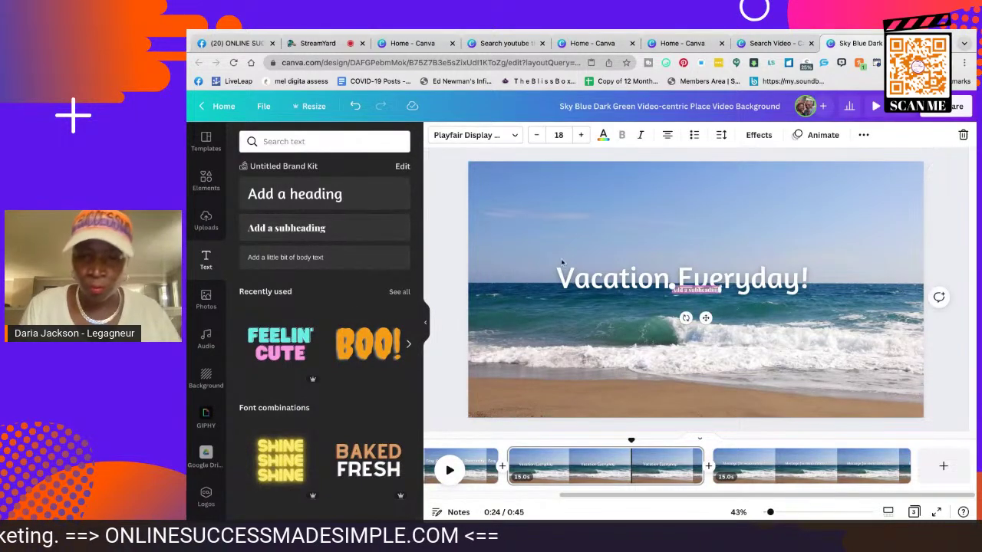
drag(701, 314, 691, 400)
text(w)
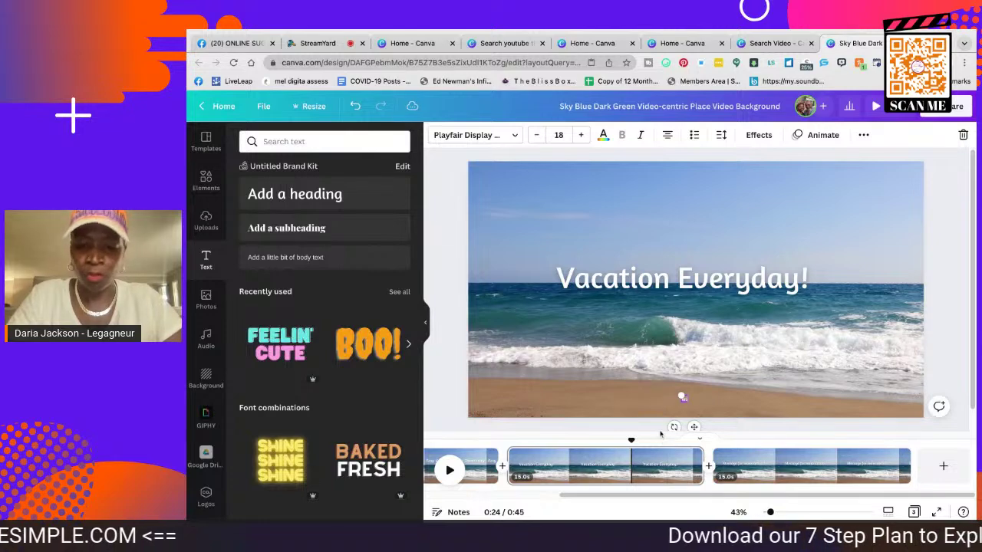
text(w)
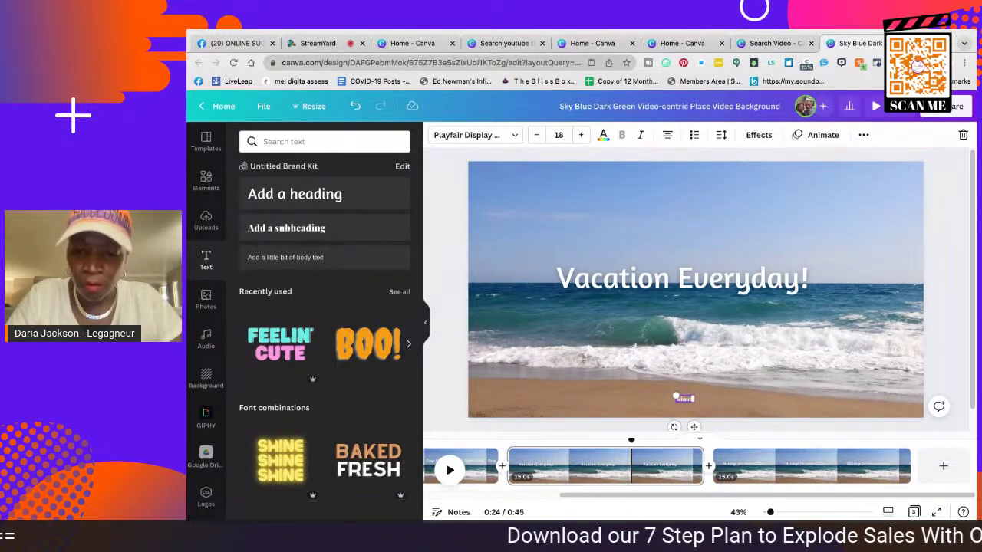
text(e)
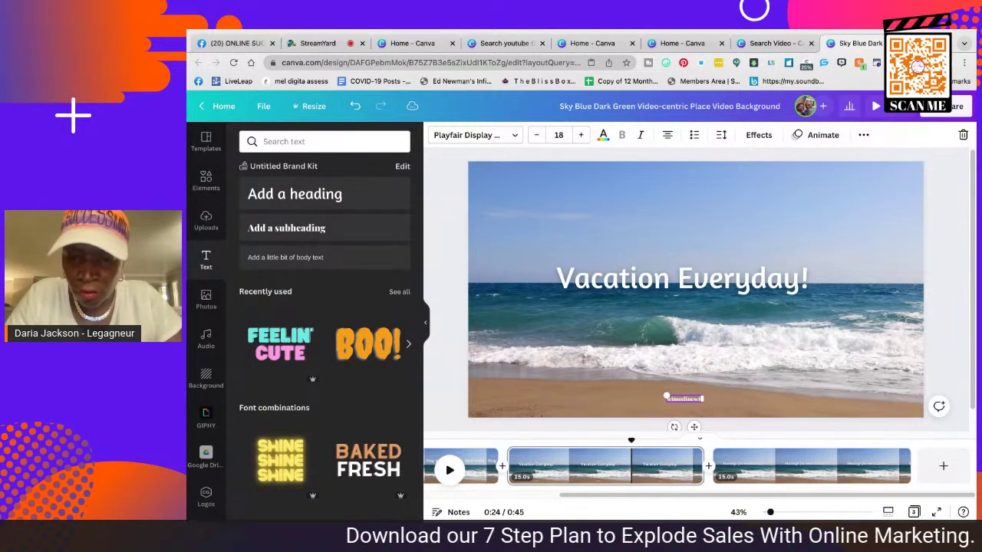
Retype the website address in the small subheading and delete that text box
key(BackSpace)
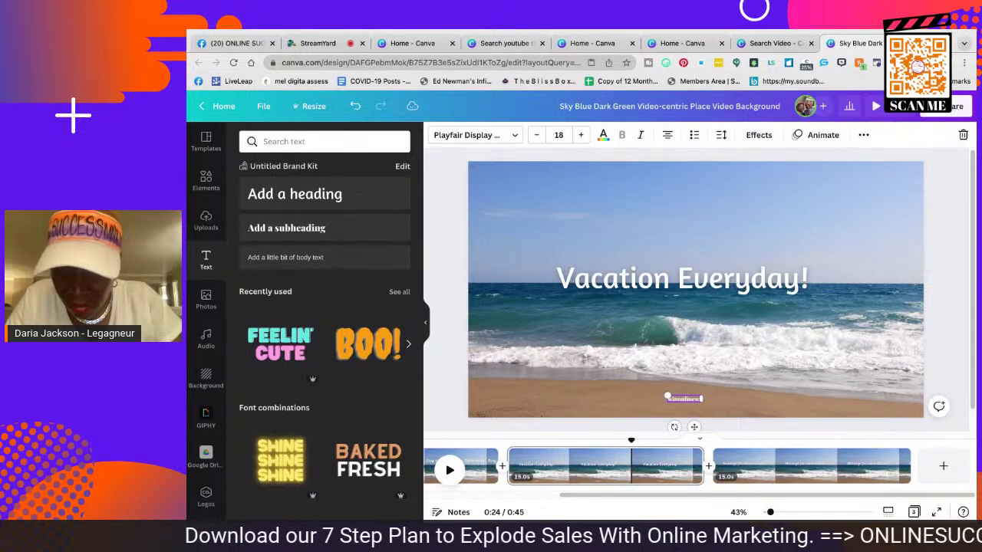
key(BackSpace)
key(BackSpace)
key(BackSpace)
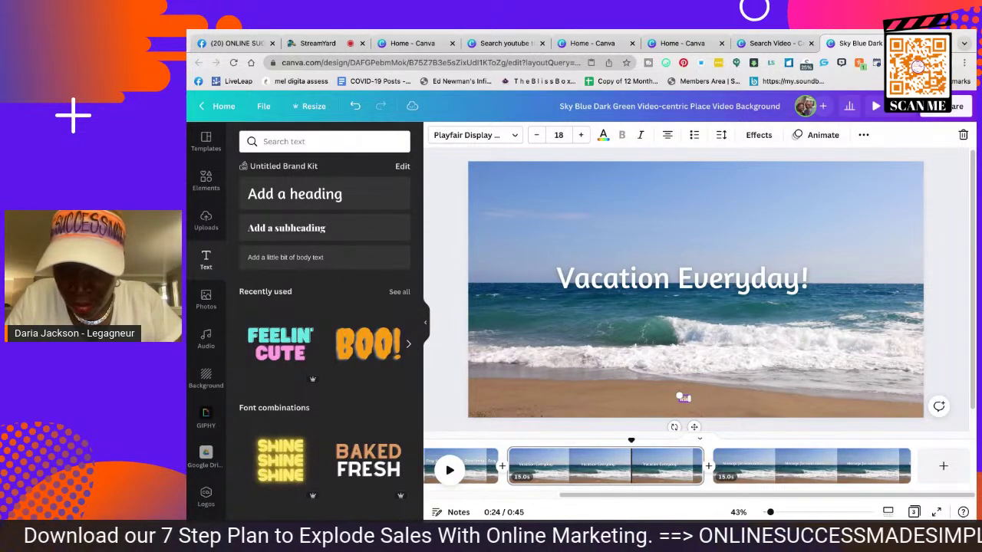
text(wi)
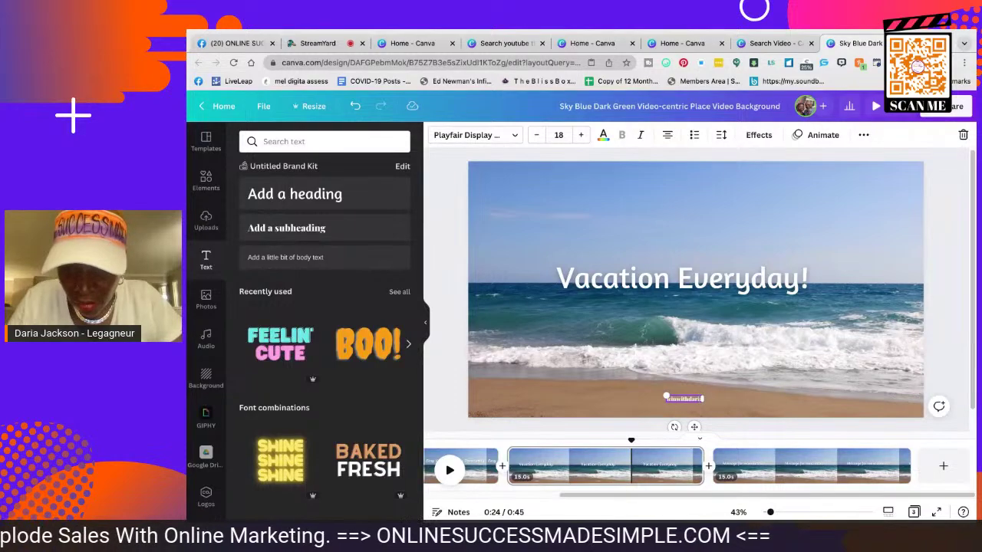
scroll(688, 330, down, 1)
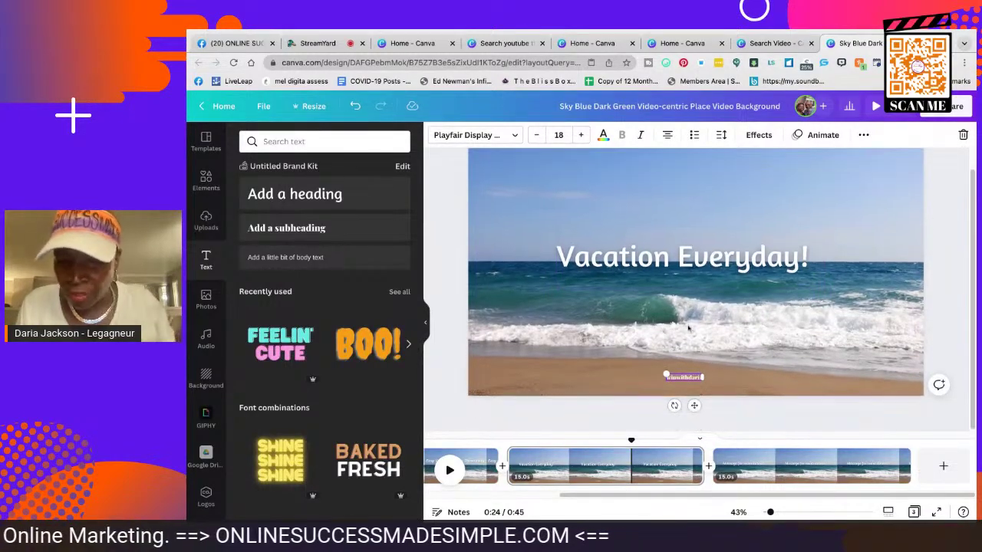
mouse_move(771, 513)
mouse_down()
mouse_move(829, 512)
mouse_move(759, 512)
mouse_move(769, 512)
mouse_up()
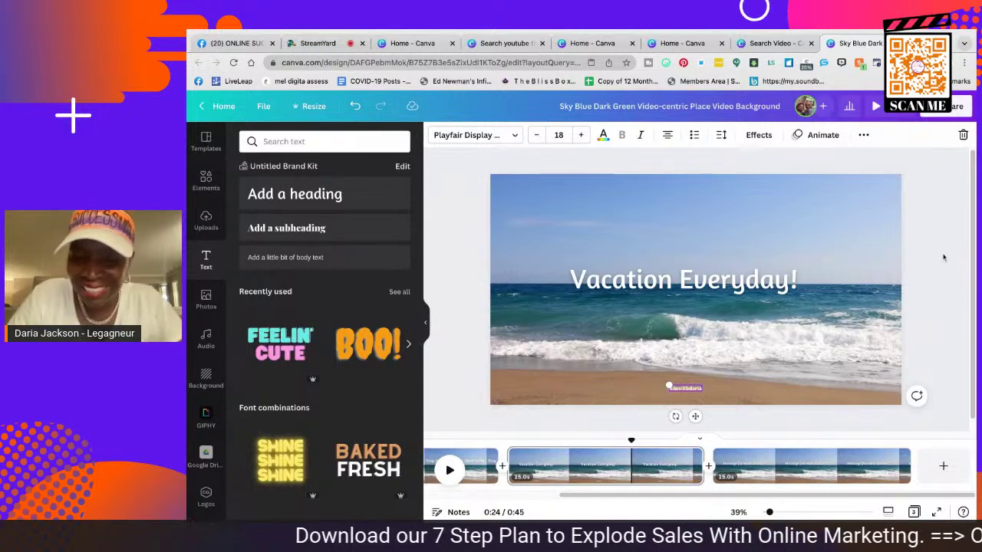
key(Delete)
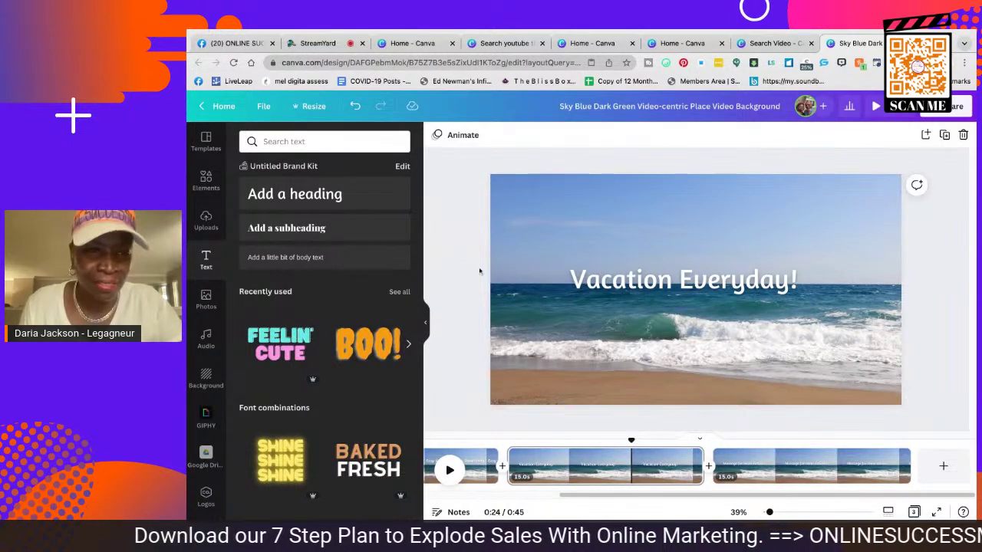
Add a heading containing the personal website address and place it on the sand at the page's bottom centre
click(279, 198)
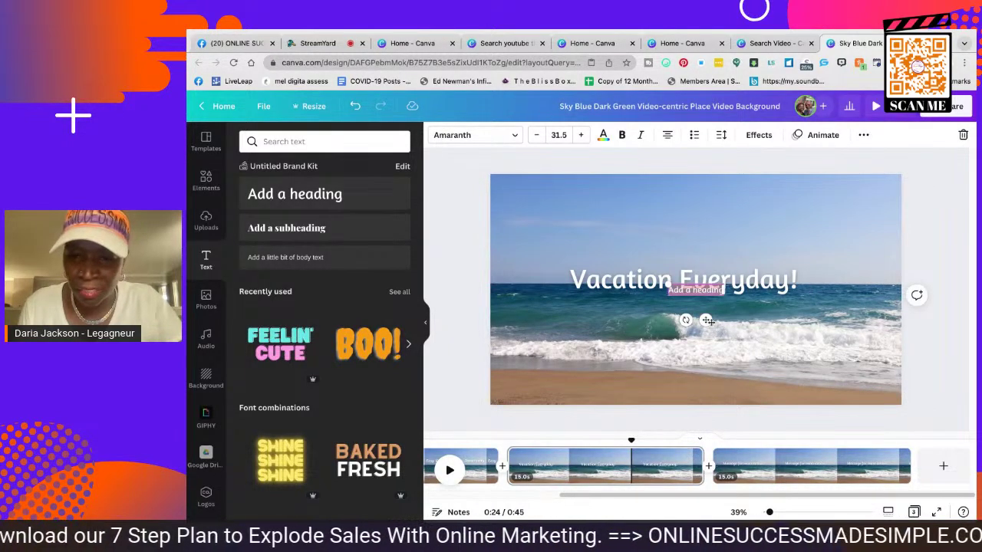
drag(707, 322, 693, 368)
text(with)
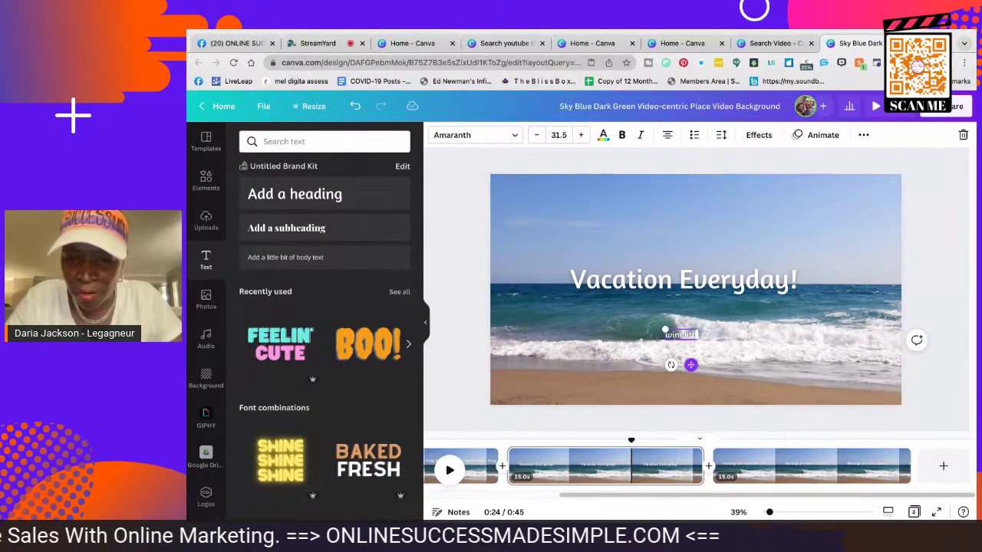
text(daria.com)
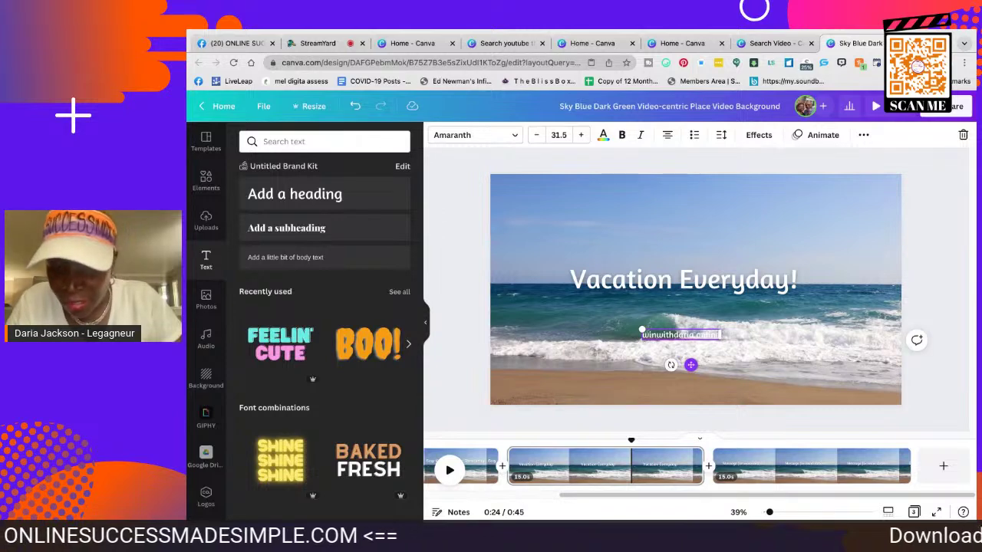
click(781, 366)
click(697, 336)
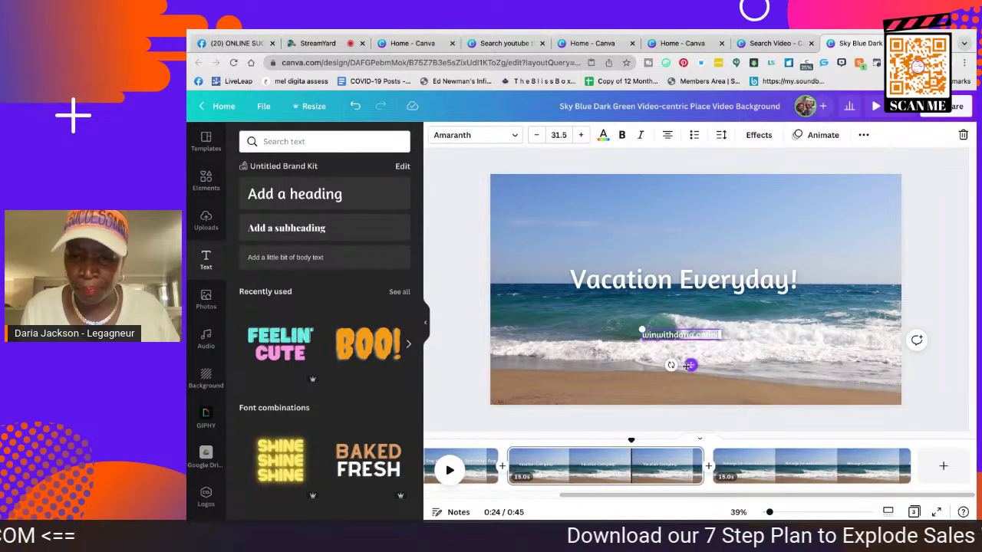
drag(690, 365, 683, 425)
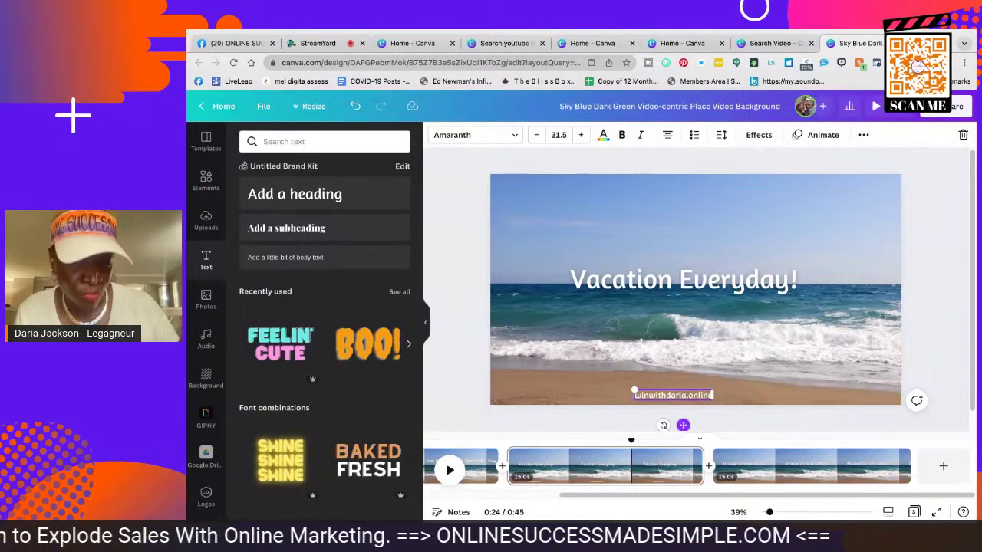
click(758, 424)
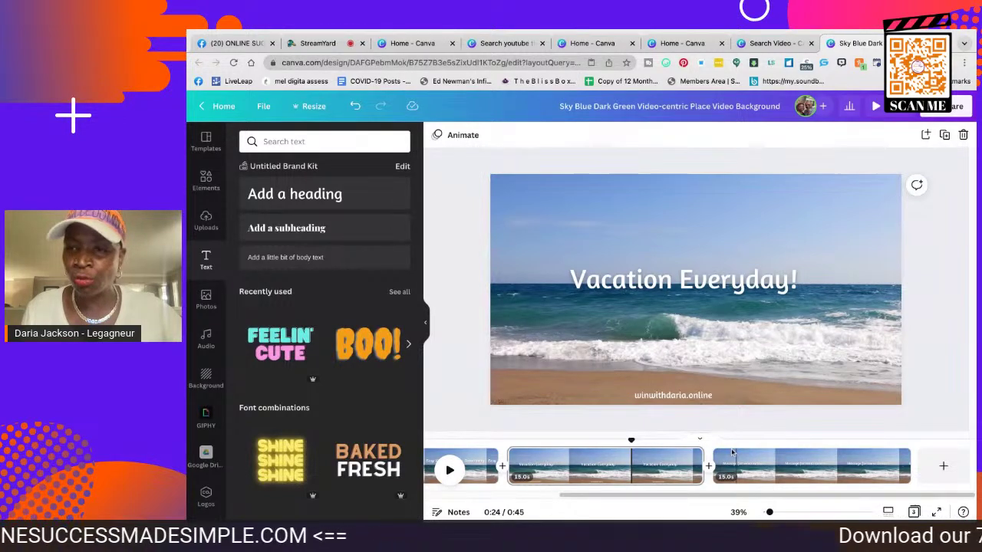
Try duplicating the website address text on the "Vacation Everyday!" page and delete the duplicate
click(673, 395)
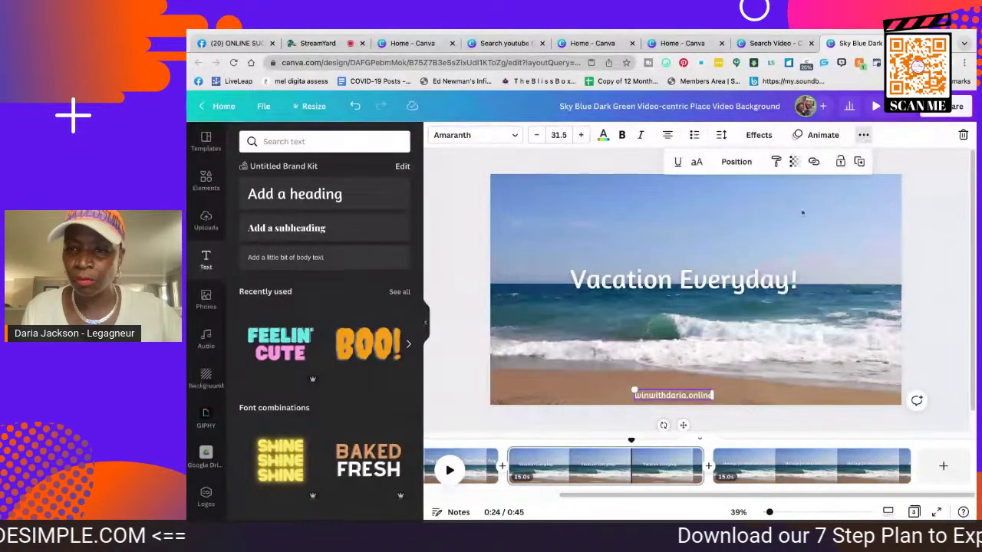
click(859, 162)
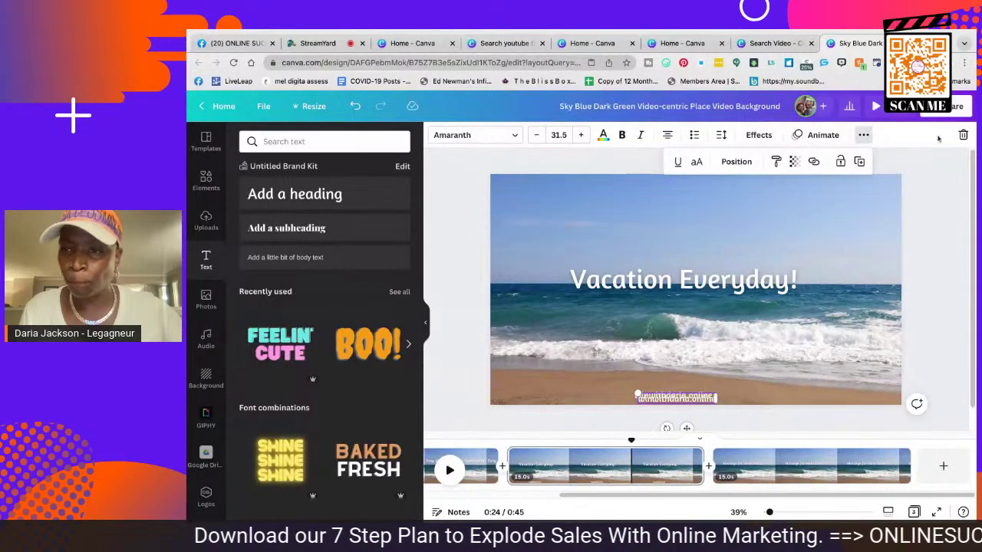
click(963, 136)
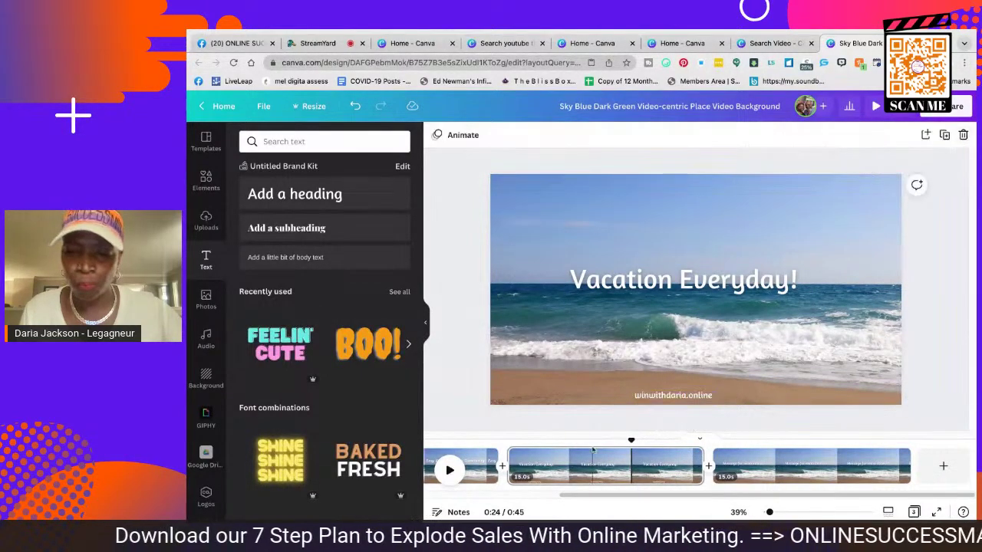
Copy the website address text from the "Vacation Everyday!" page and paste it onto the "Message for more details!" page
right_click(681, 397)
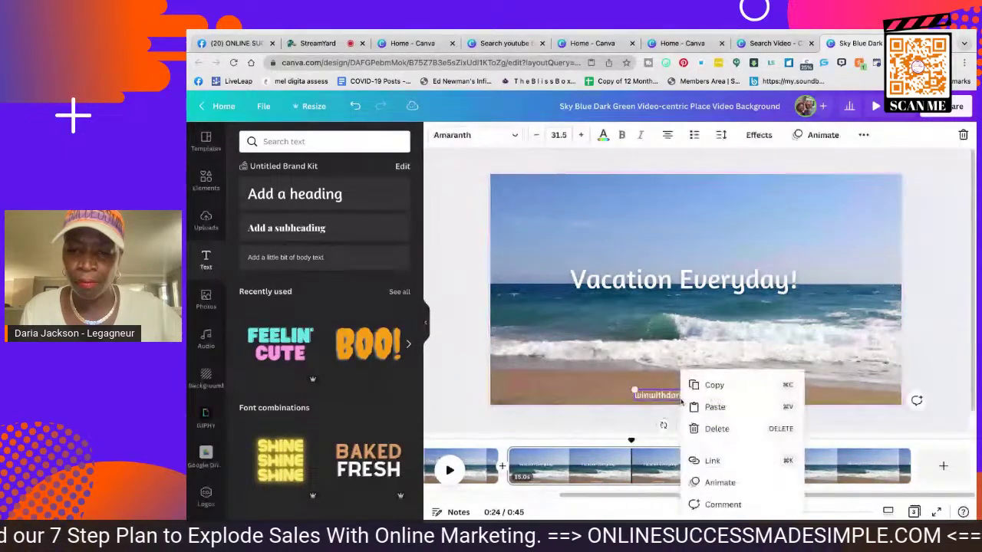
click(728, 392)
click(606, 468)
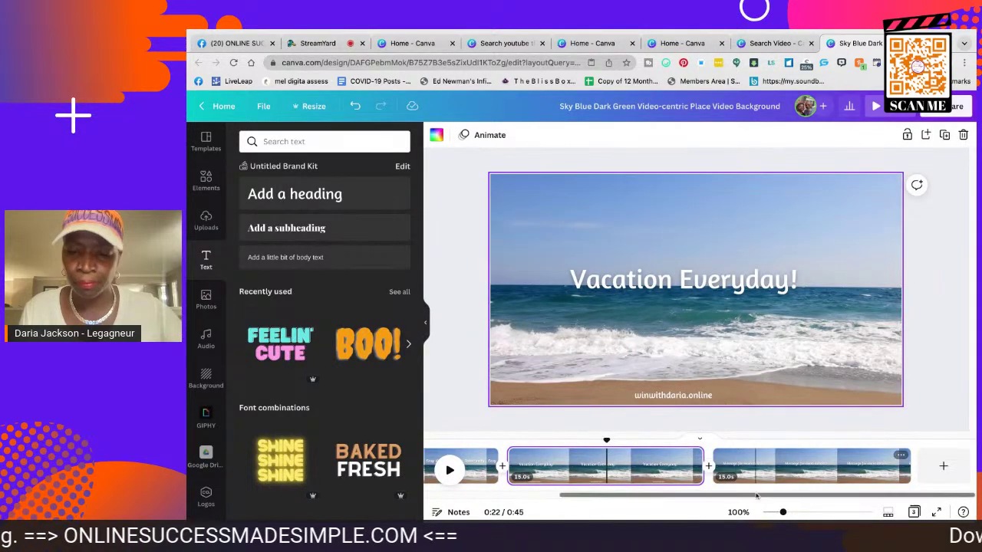
click(770, 468)
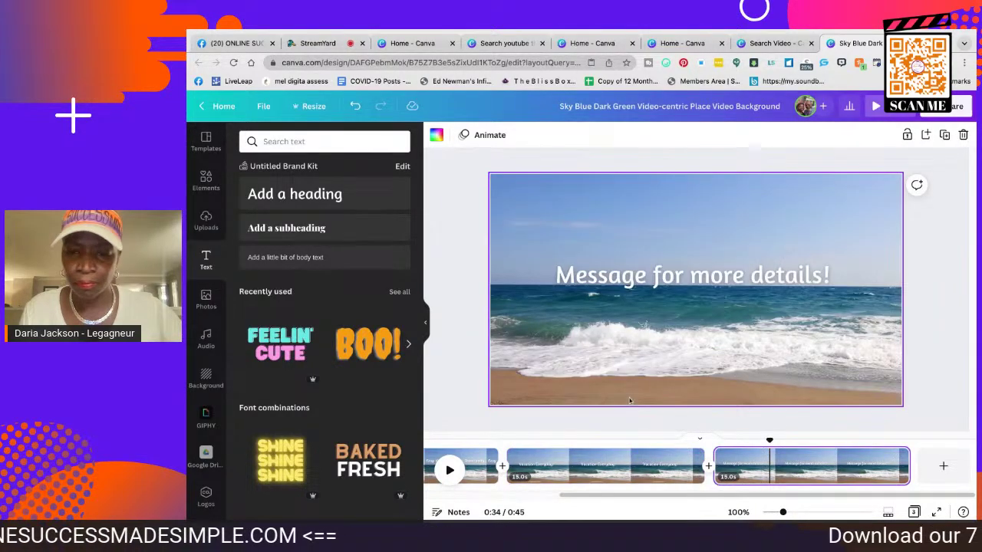
right_click(688, 389)
click(721, 397)
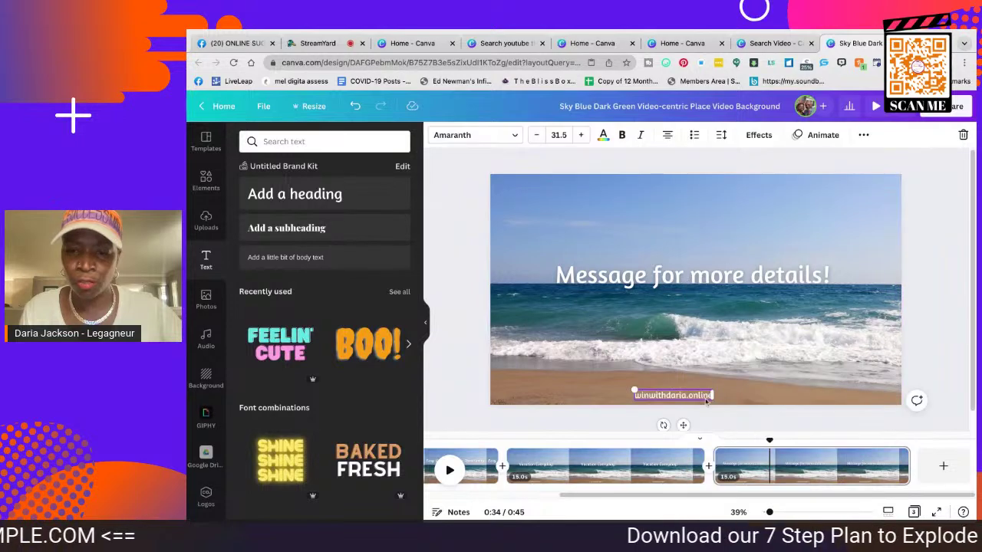
click(854, 368)
scroll(784, 475, left, 3)
click(785, 473)
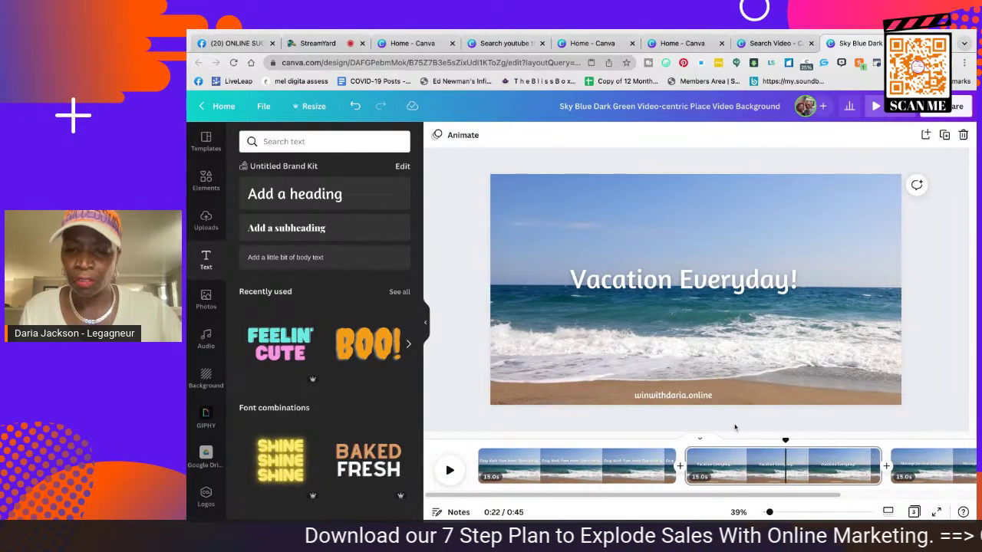
click(772, 464)
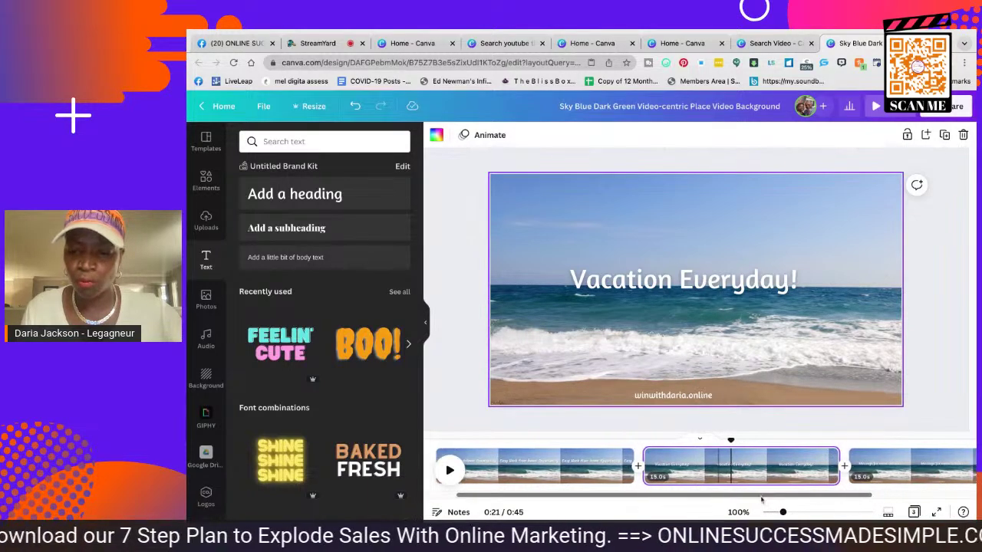
scroll(760, 491, right, 5)
Erase part of the website address on the "Message for more details!" page and delete that text box
click(806, 467)
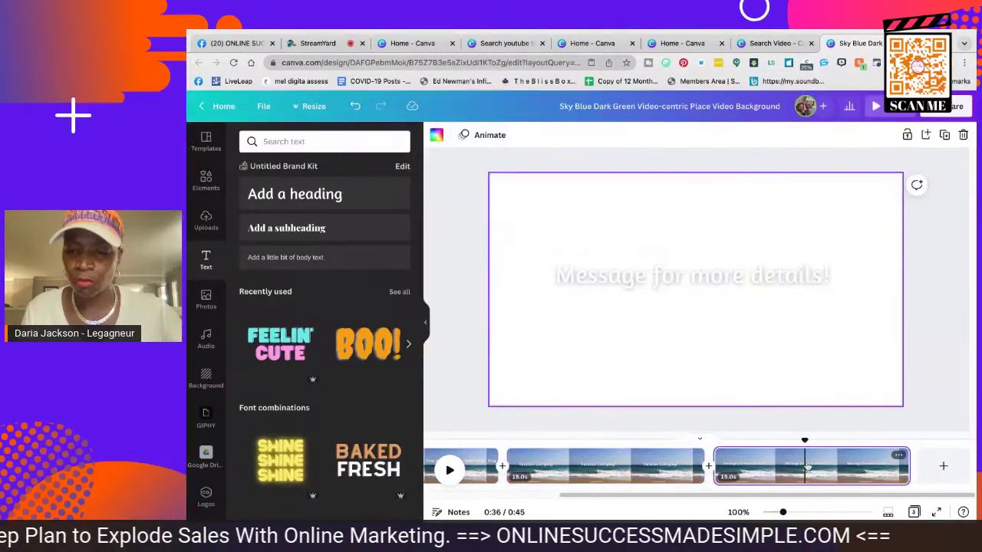
click(699, 397)
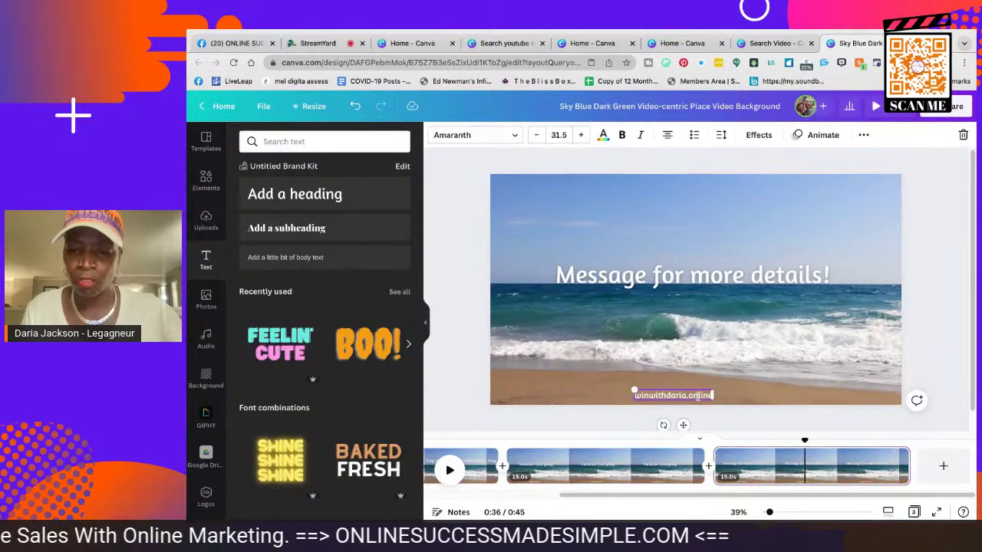
key(BackSpace)
key(BackSpace)
key(BackSpace)
key(BackSpace)
key(BackSpace)
key(BackSpace)
key(BackSpace)
key(BackSpace)
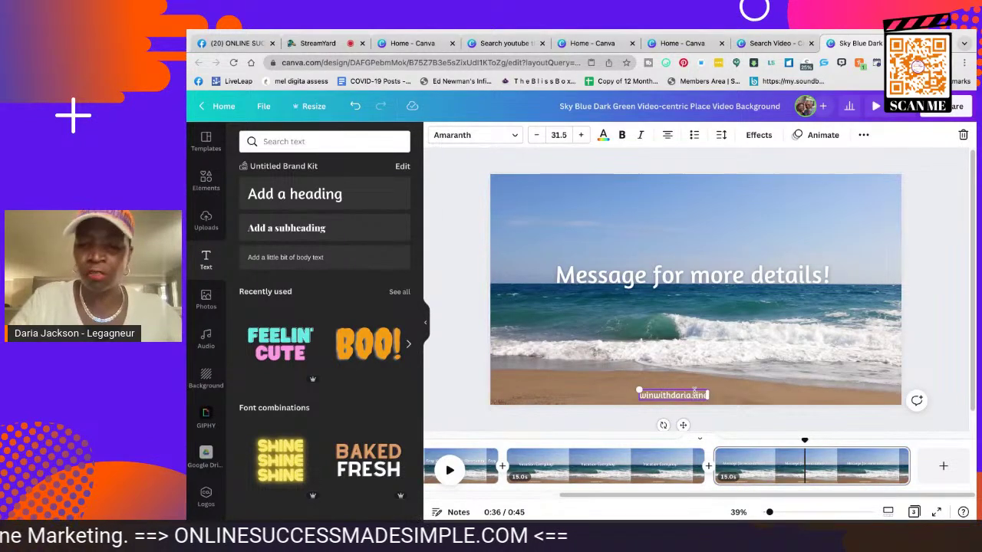
click(749, 396)
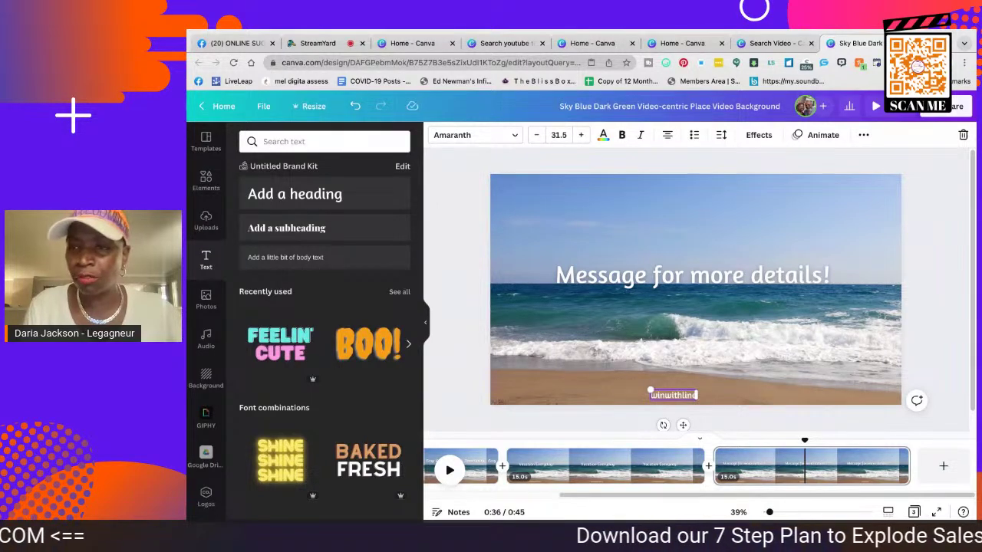
click(962, 135)
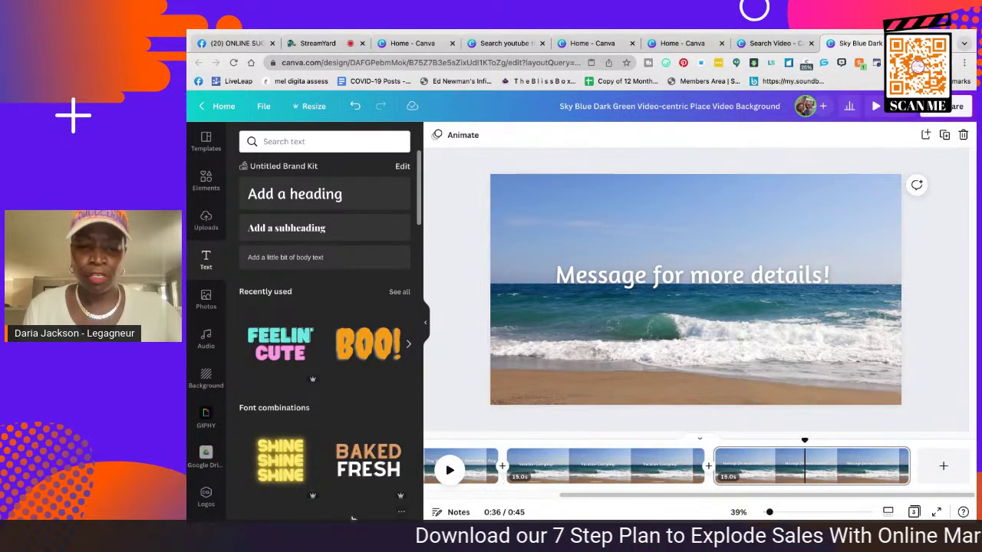
Search the audio library for Upbeat music, check the details of "How We Became" and preview it
click(205, 340)
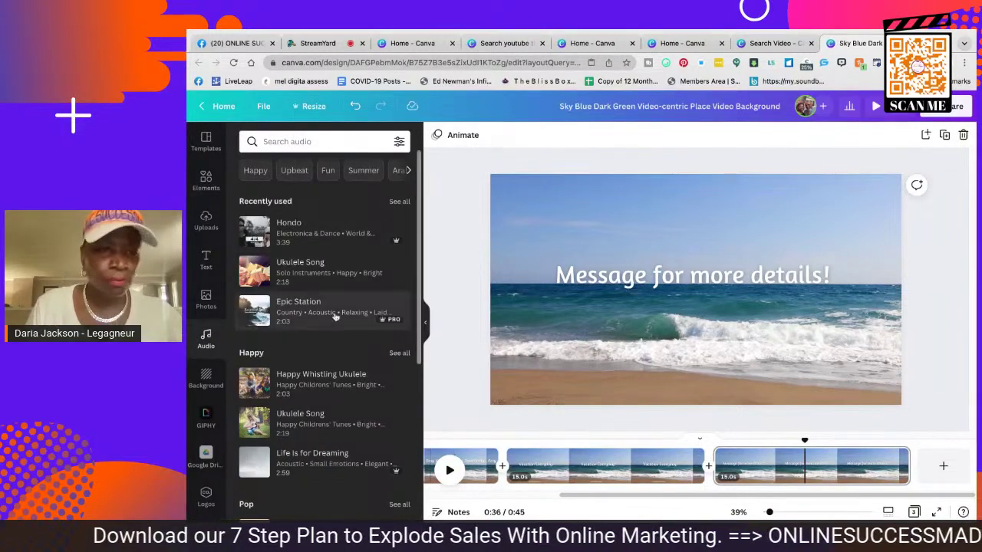
click(304, 170)
scroll(319, 374, down, 2)
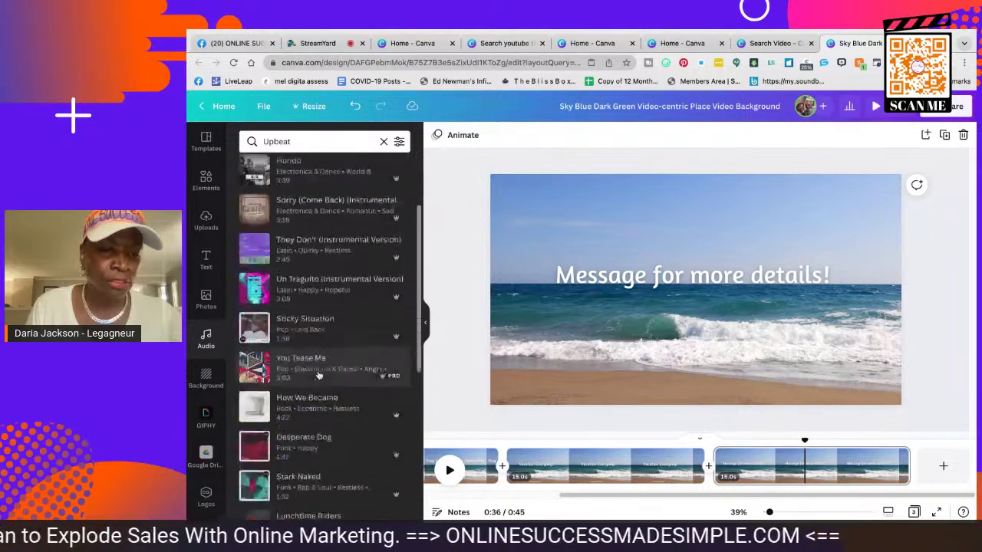
scroll(318, 375, down, 1)
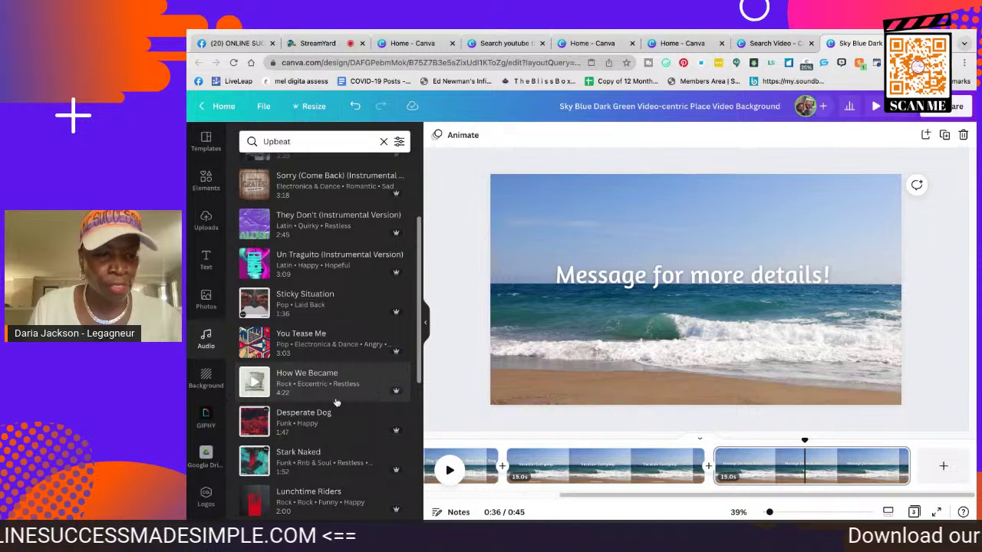
scroll(299, 376, down, 1)
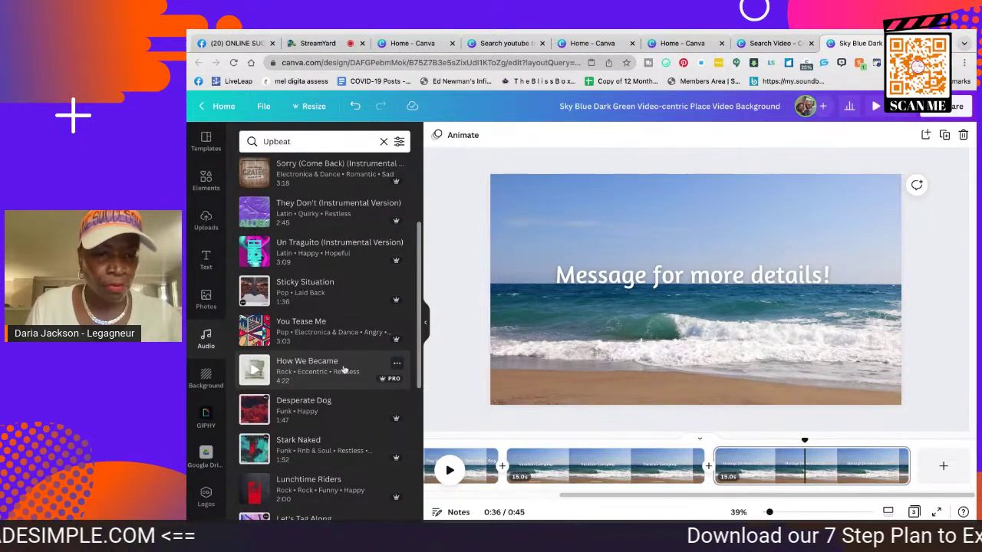
click(397, 365)
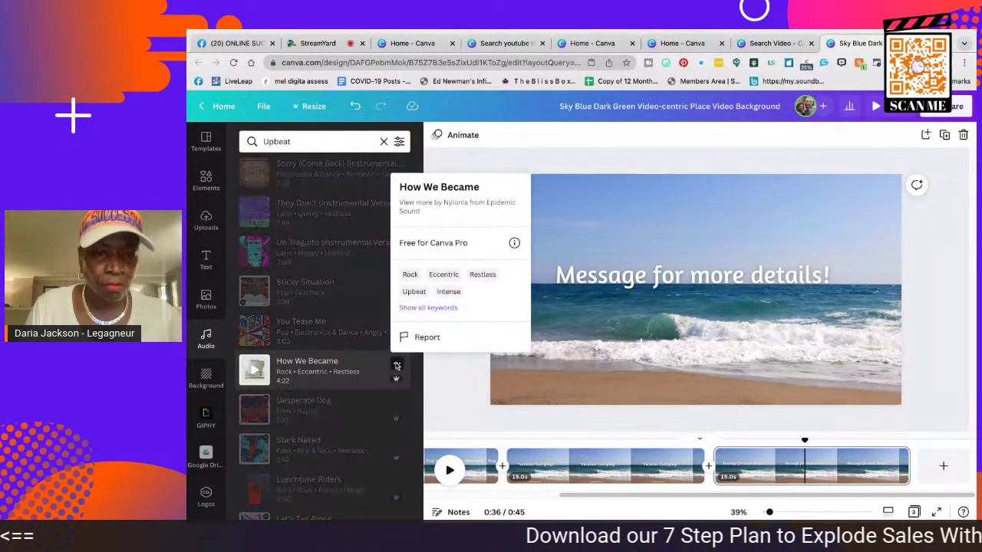
click(405, 412)
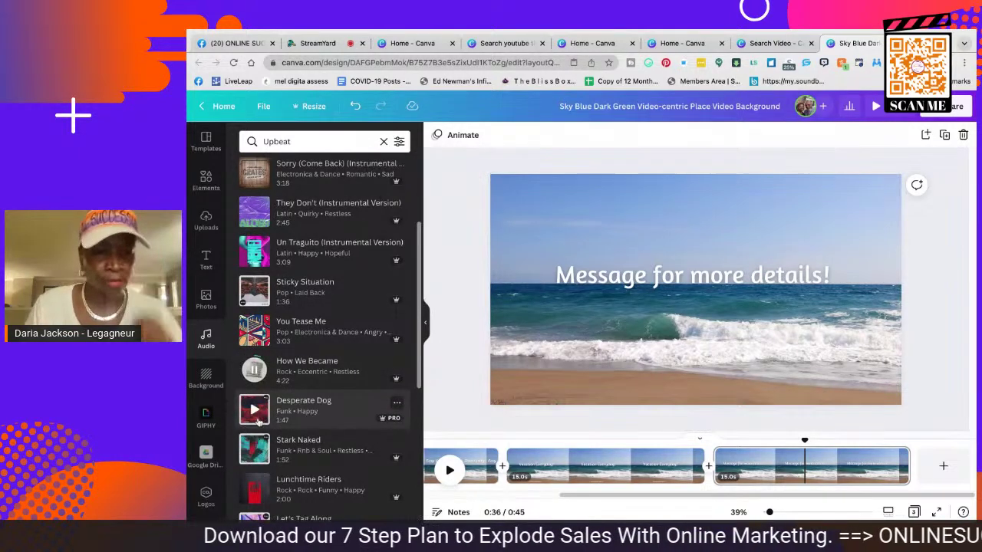
Preview the upbeat tracks "Sticky Situation", "Un Traguito (Instrumental Version)" and "They Don't (Instrumental Version)"
scroll(374, 345, down, 2)
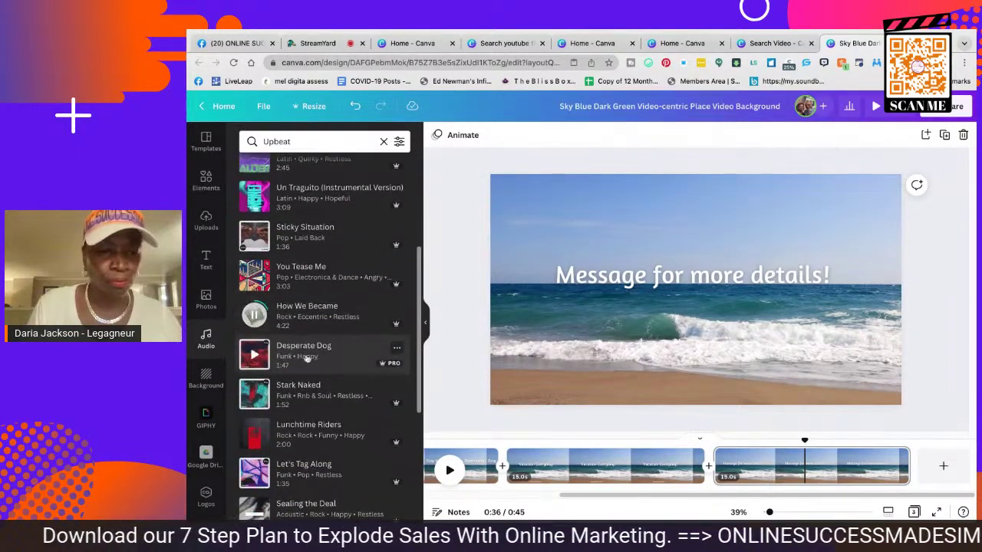
scroll(276, 340, up, 1)
click(261, 249)
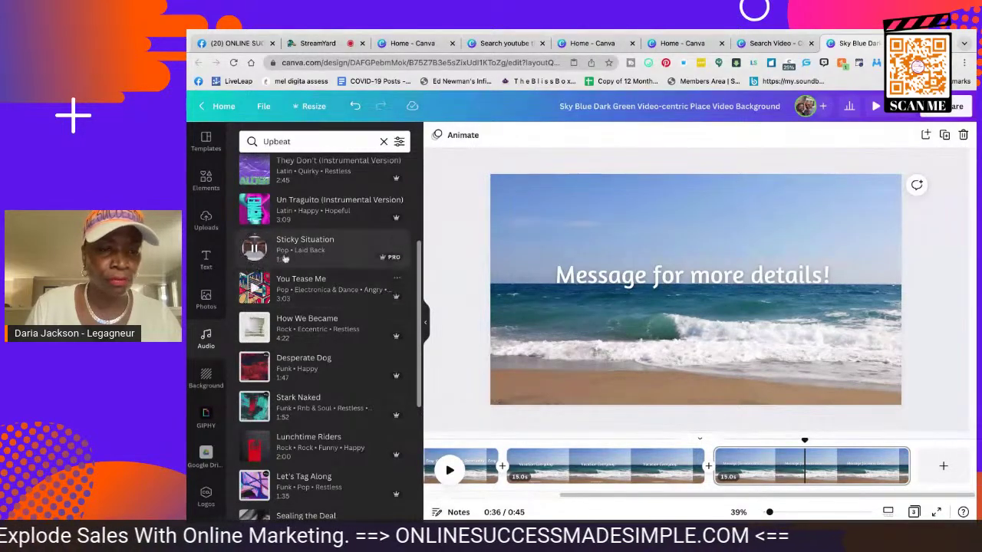
scroll(264, 253, up, 1)
click(257, 216)
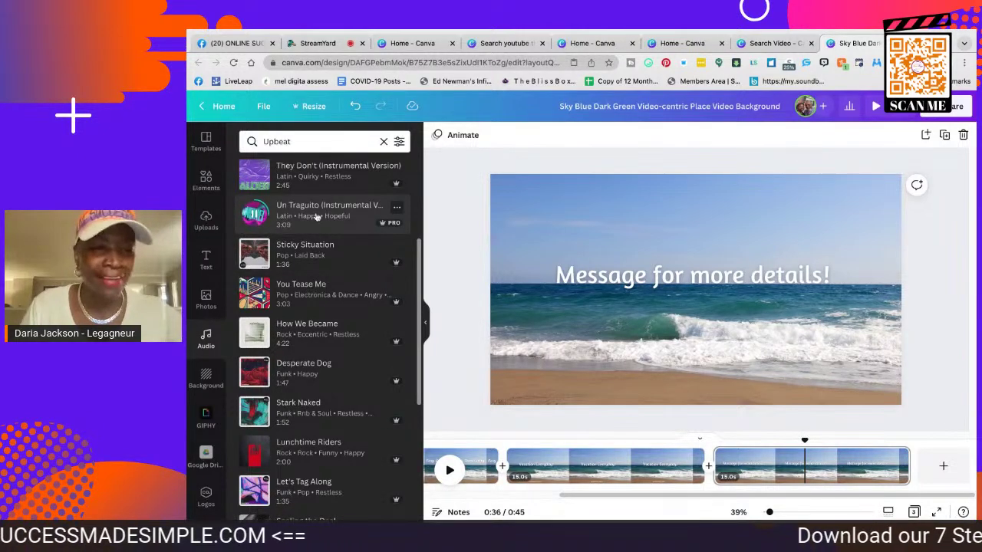
scroll(317, 217, up, 3)
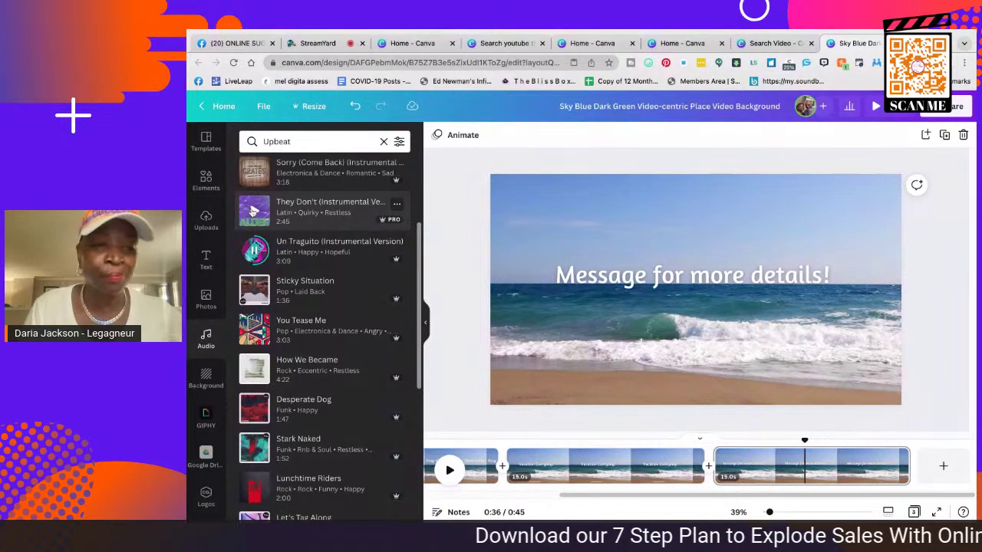
click(254, 211)
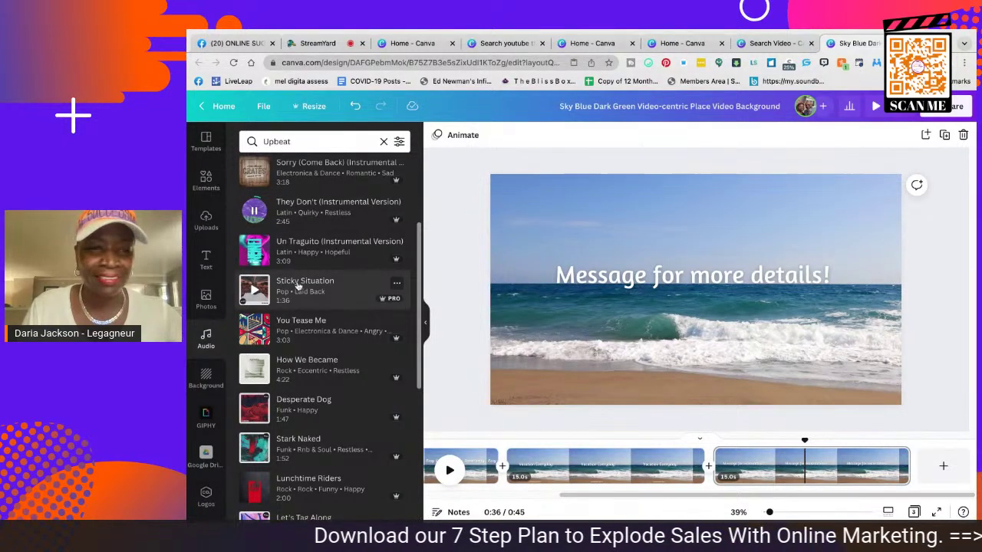
scroll(322, 253, up, 1)
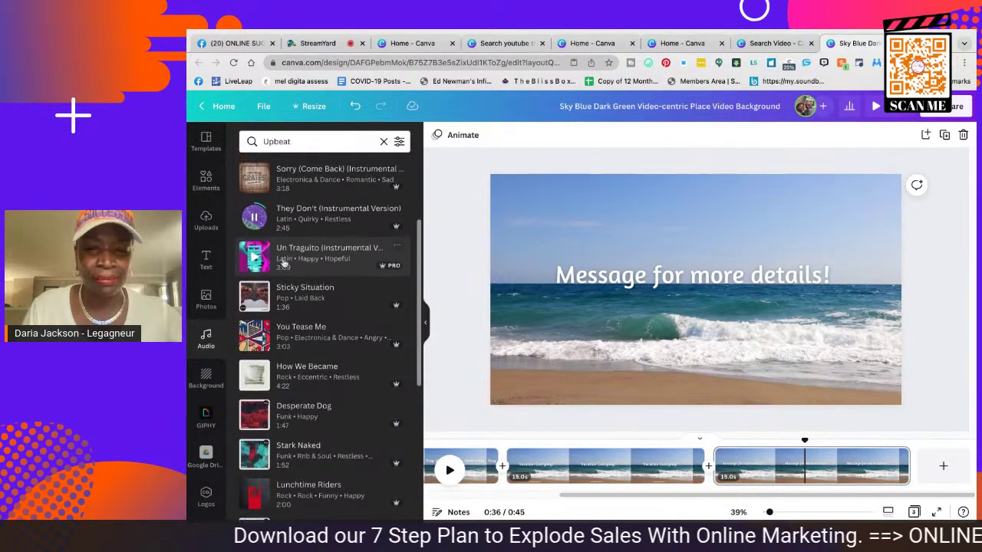
Add "They Don't (Instrumental Version)" to the "Message for more details!" page and try to shift the clip earlier in the timeline
click(313, 223)
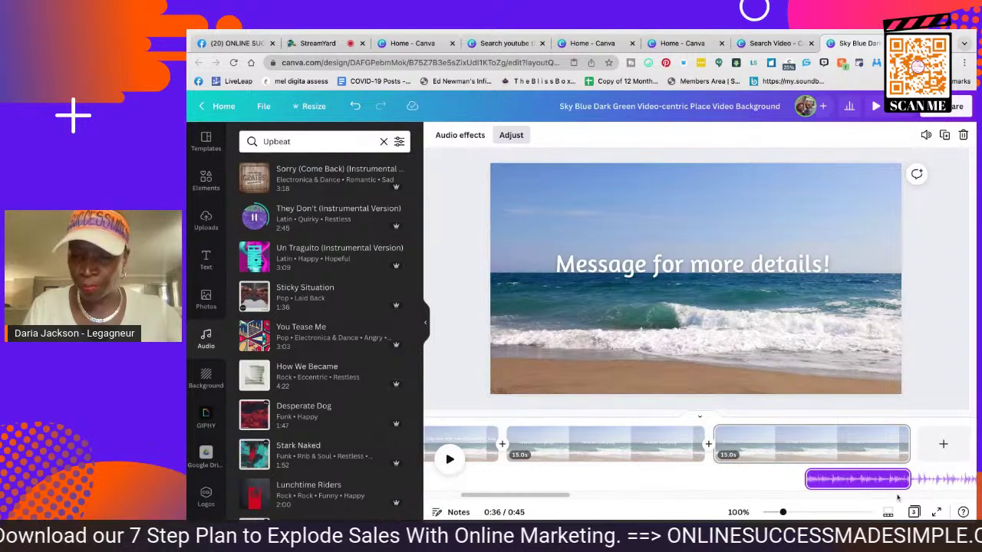
drag(840, 480, 707, 494)
click(905, 493)
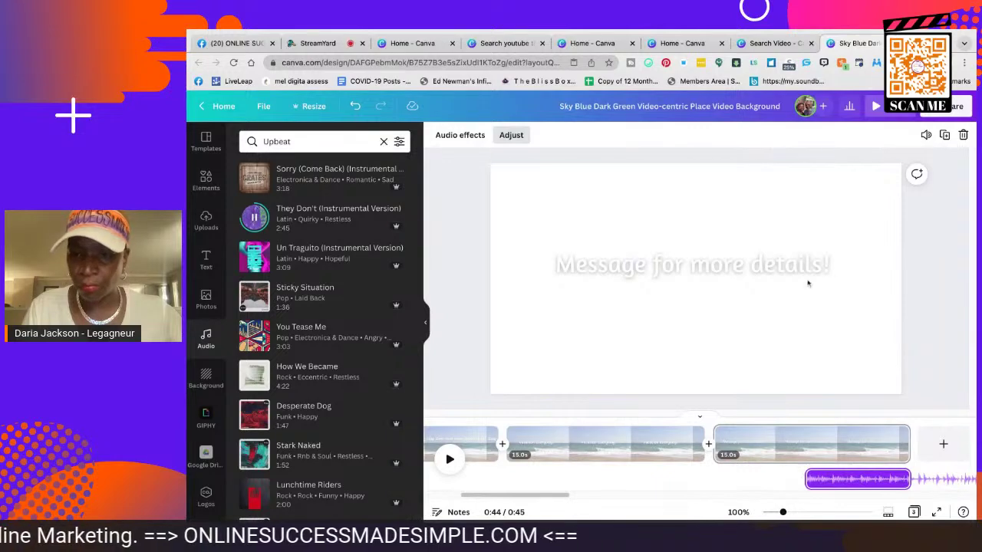
Add "Un Traguito (Instrumental Version)" from 0:12 on the "Easy Work from home Opportunity" page and delete the shorter audio clip on the last page
click(471, 447)
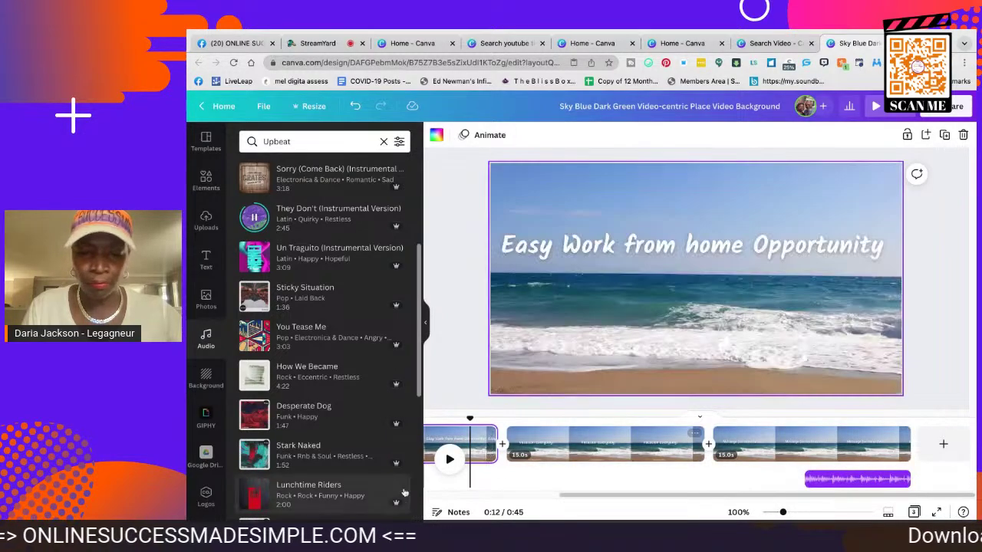
click(280, 251)
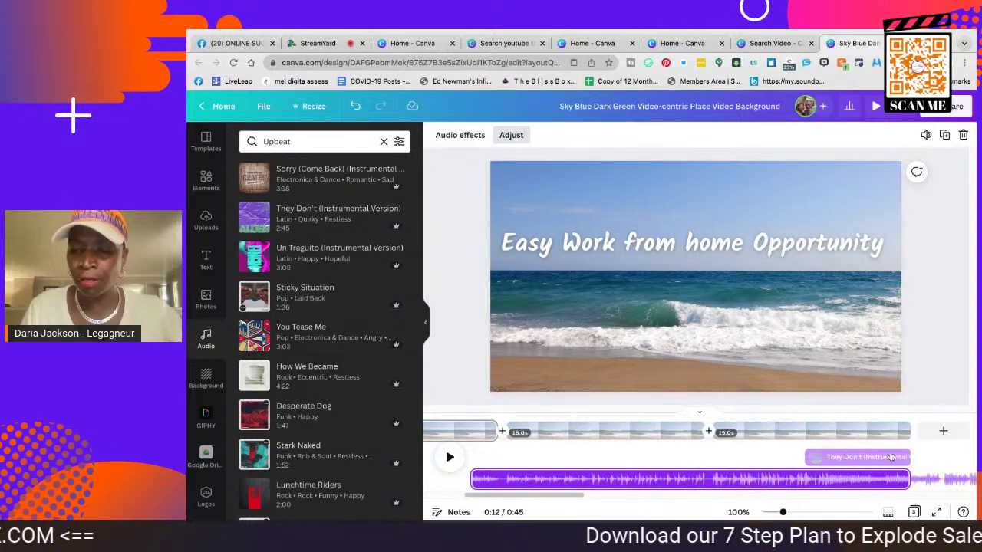
drag(892, 457, 894, 458)
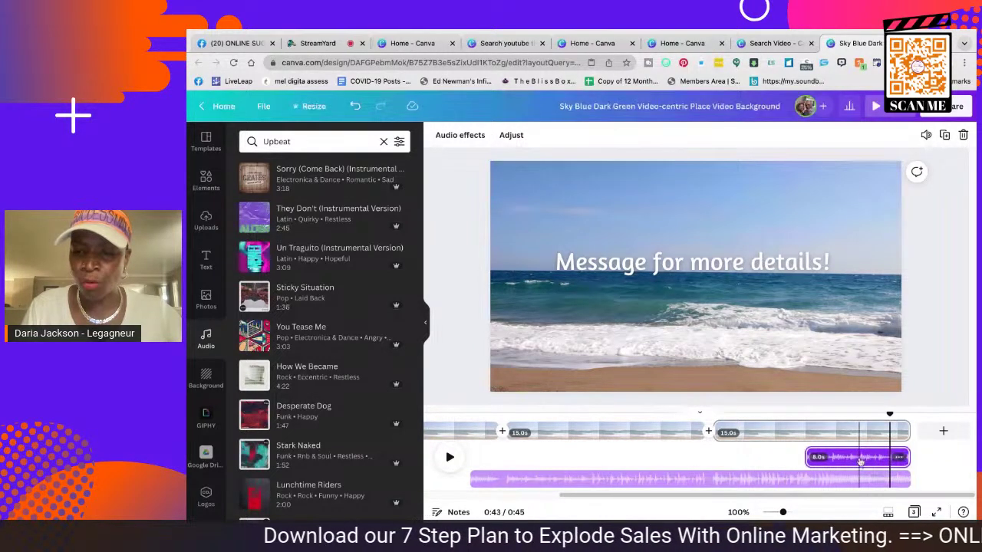
key(Delete)
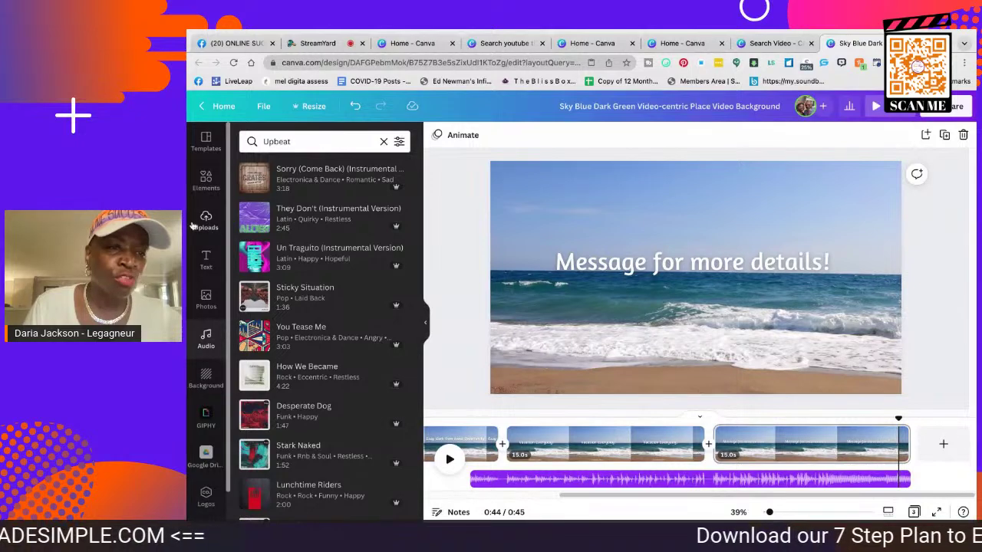
Search the elements library for "surfing"
click(201, 178)
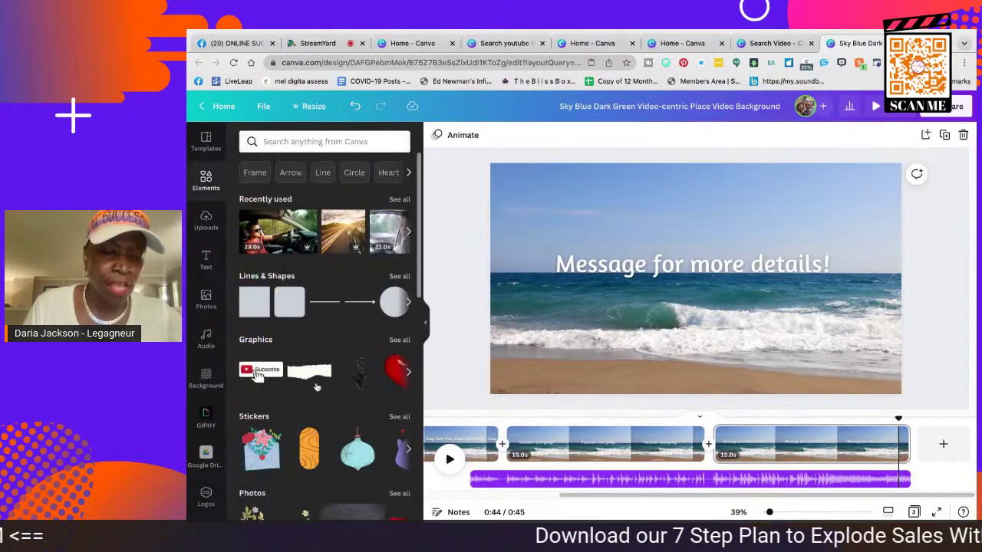
scroll(316, 386, down, 3)
scroll(295, 236, up, 3)
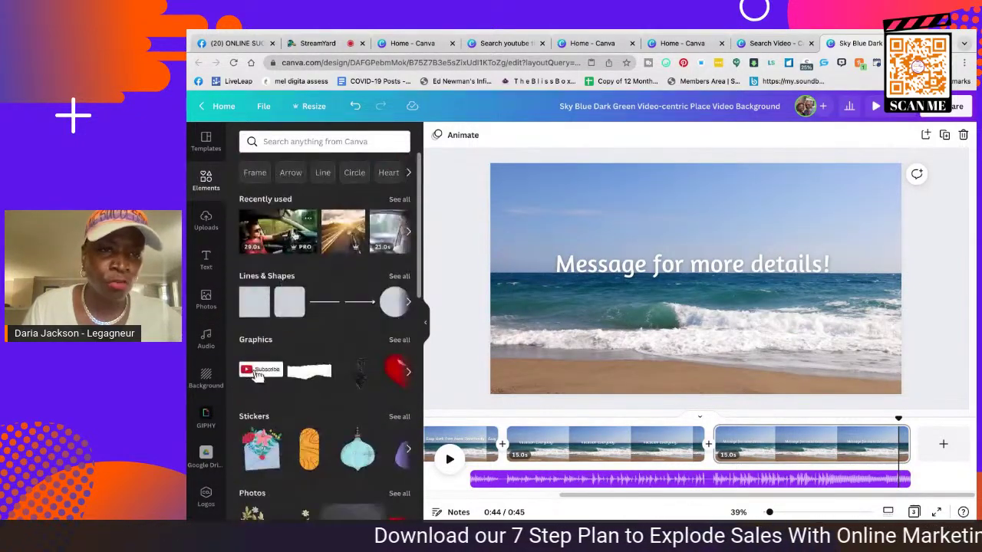
click(345, 139)
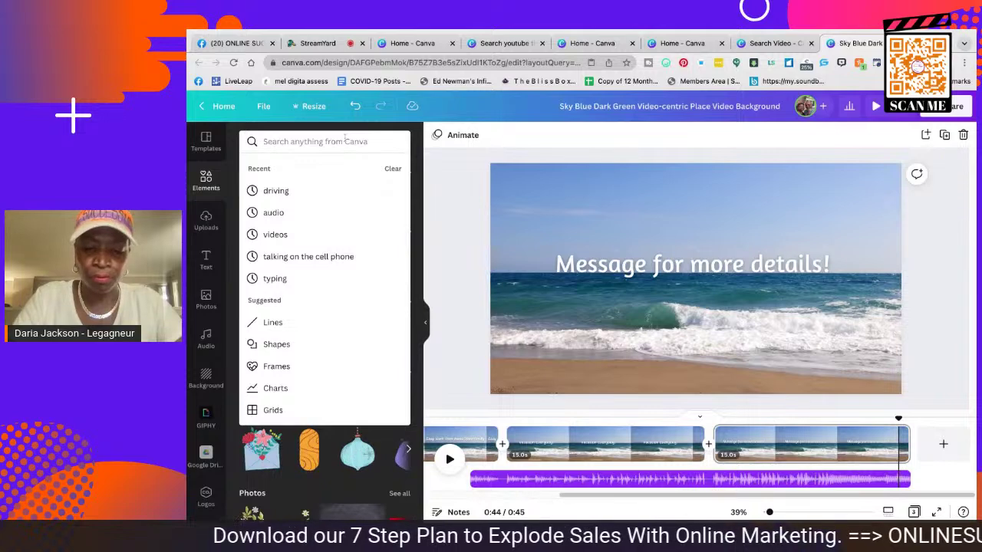
text(surfing)
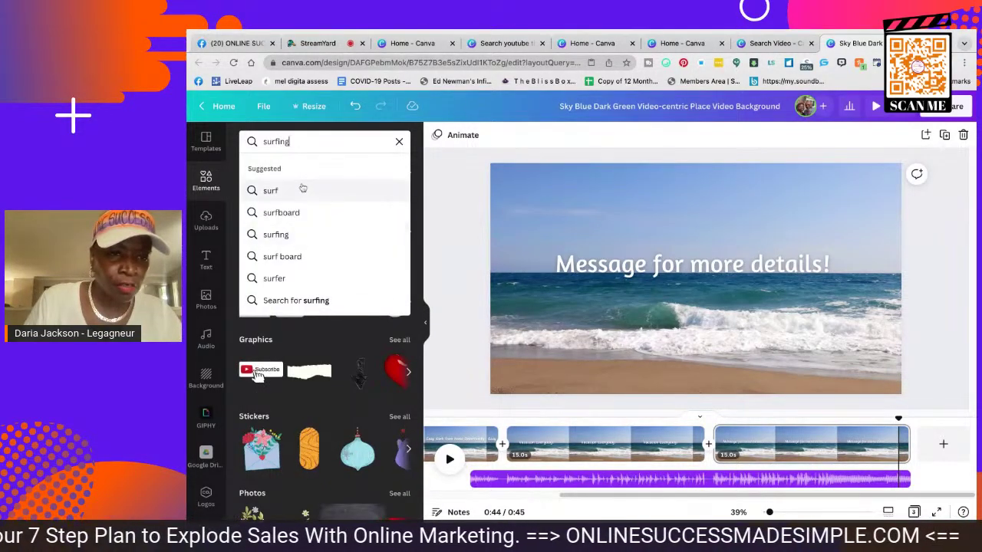
click(300, 235)
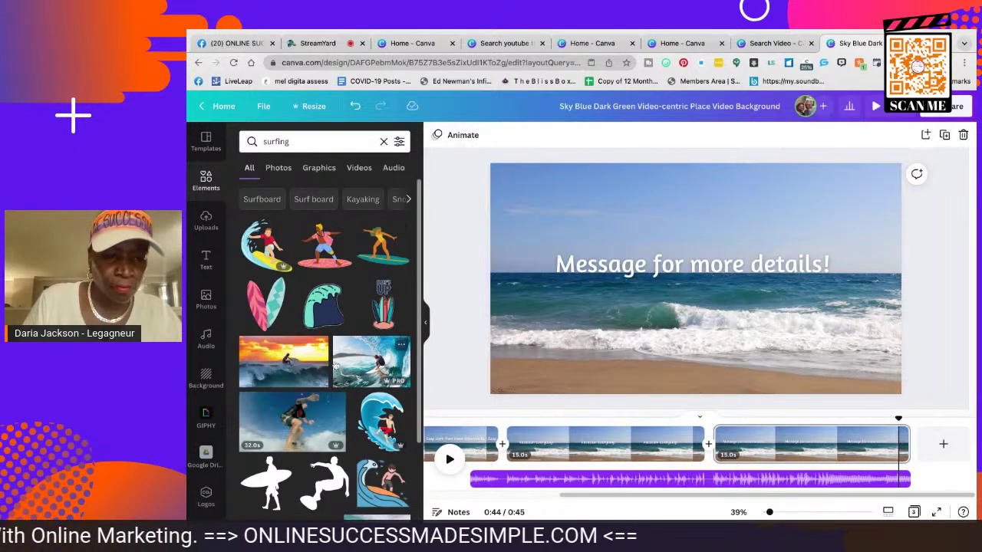
Set the 22-second aerial shoreline video from the surfing results as the background of the "Message for more details!" page
scroll(318, 382, down, 2)
scroll(318, 381, down, 2)
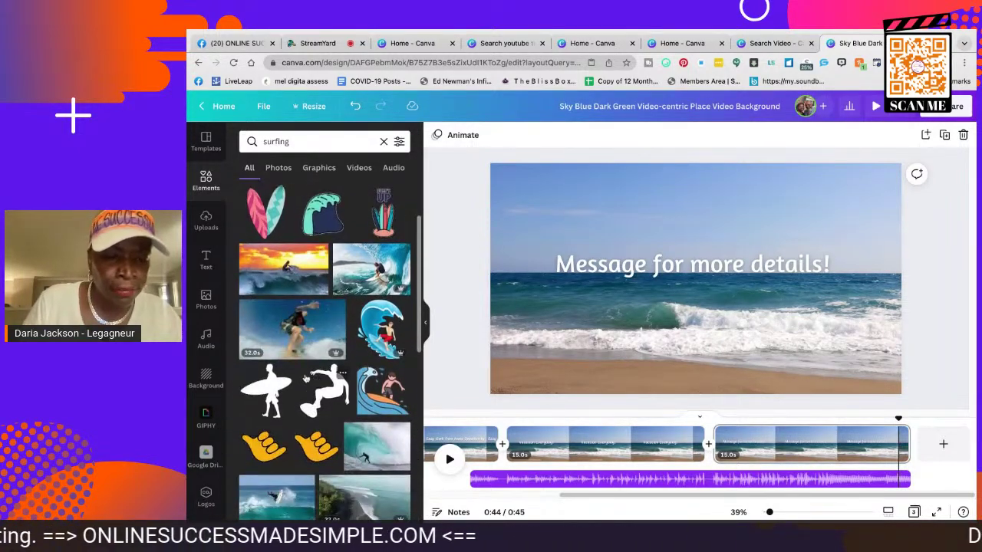
scroll(306, 378, down, 2)
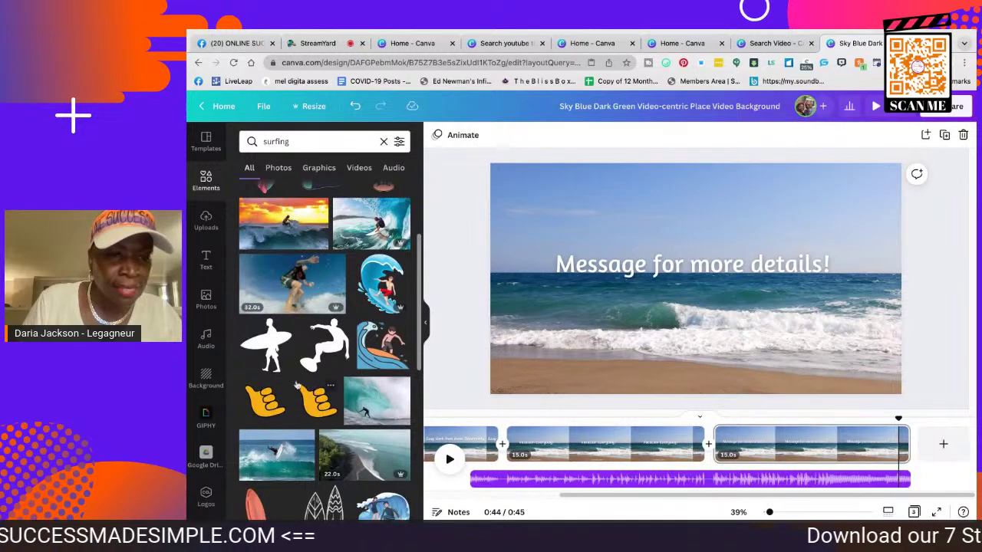
scroll(303, 392, down, 1)
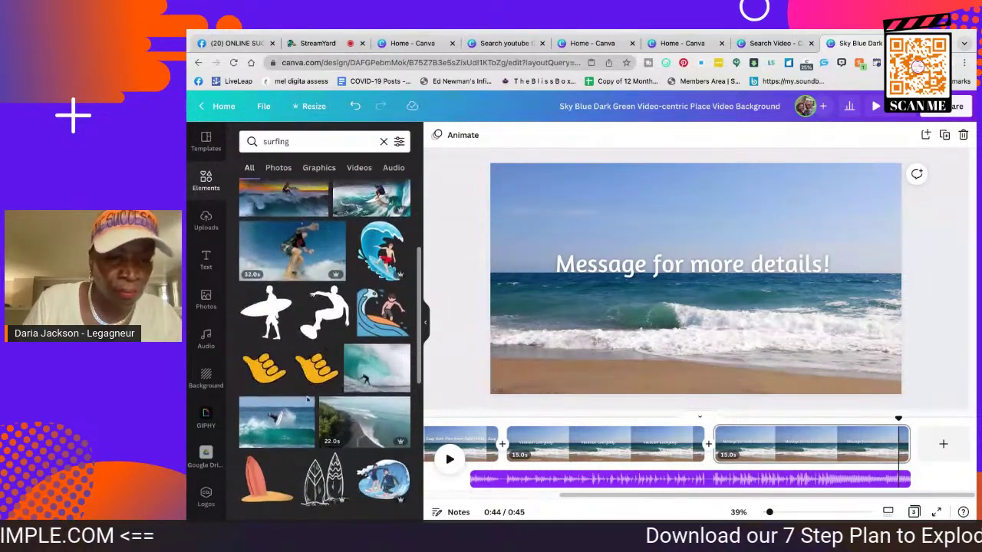
scroll(307, 399, down, 5)
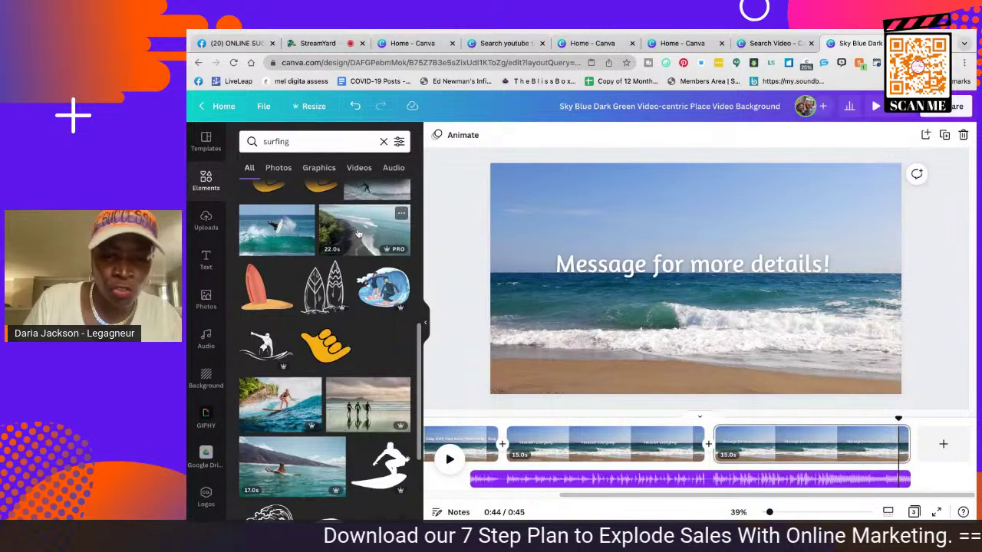
drag(354, 236, 583, 291)
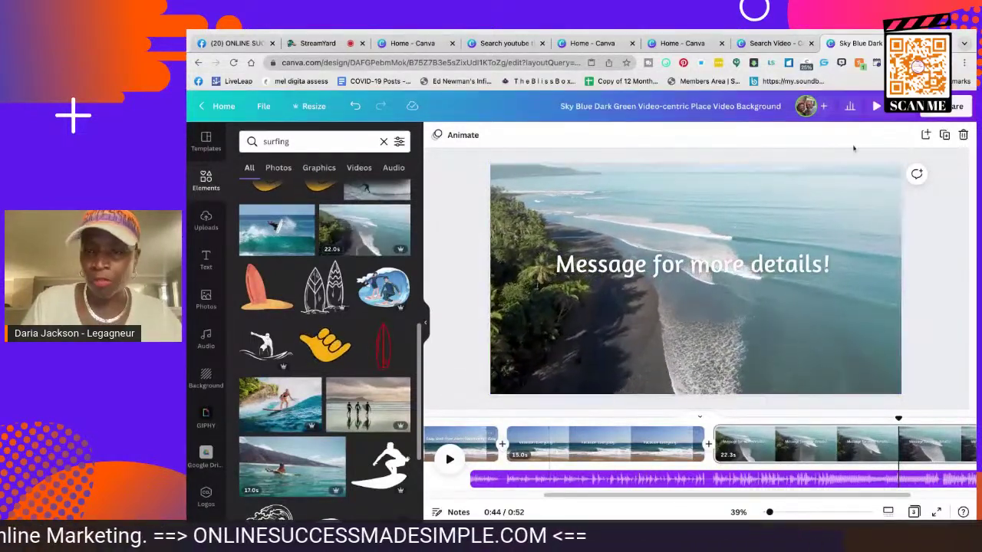
Play the full video preview from the first page to the end and close it
click(876, 106)
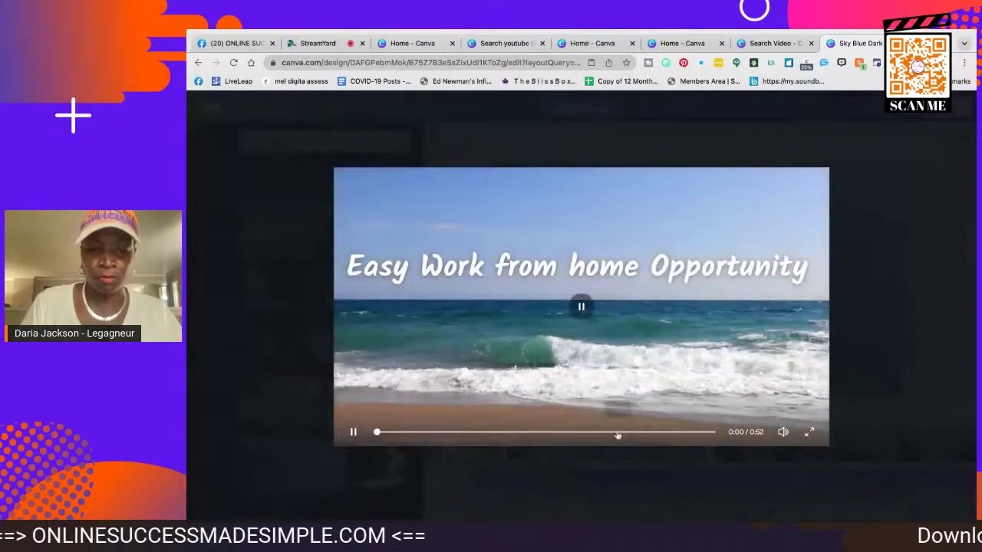
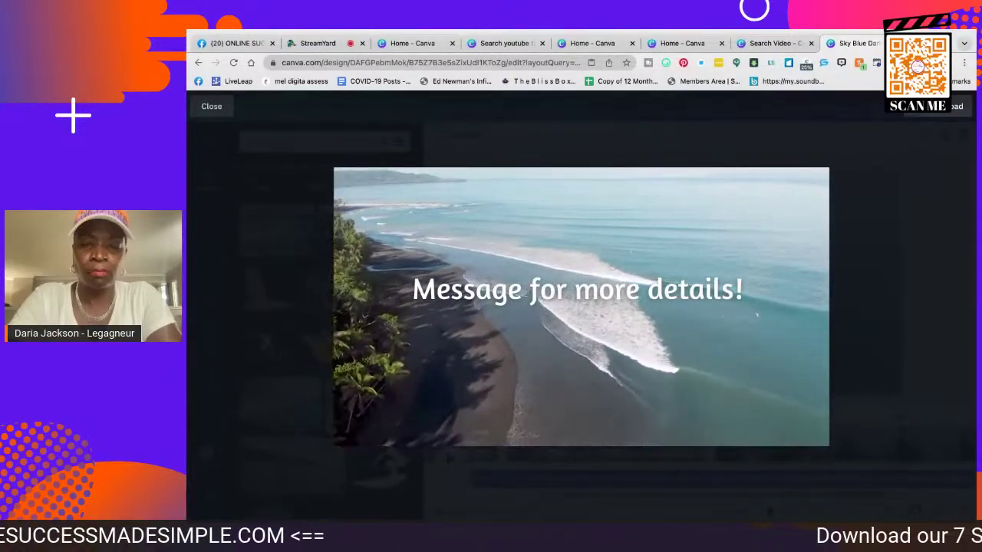
mouse_move(521, 258)
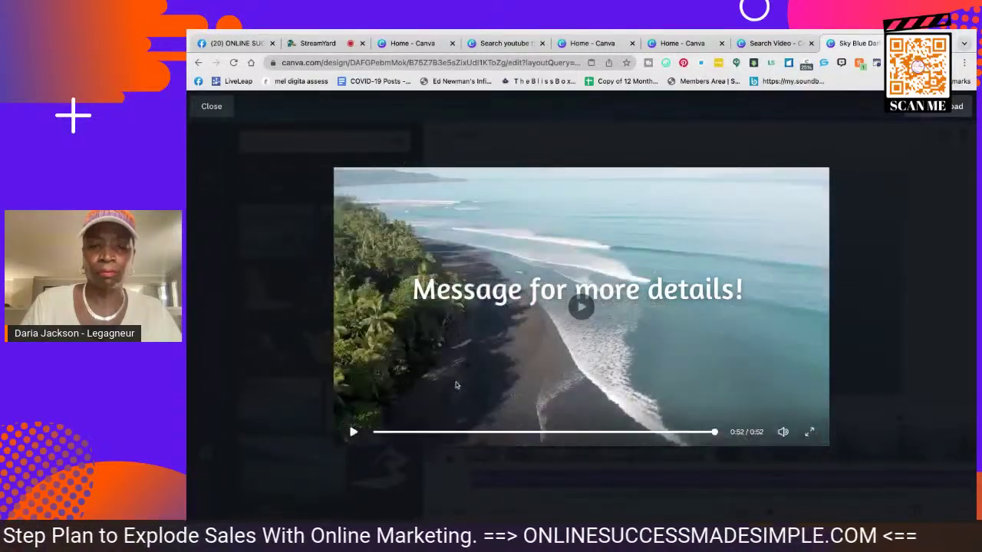
click(212, 108)
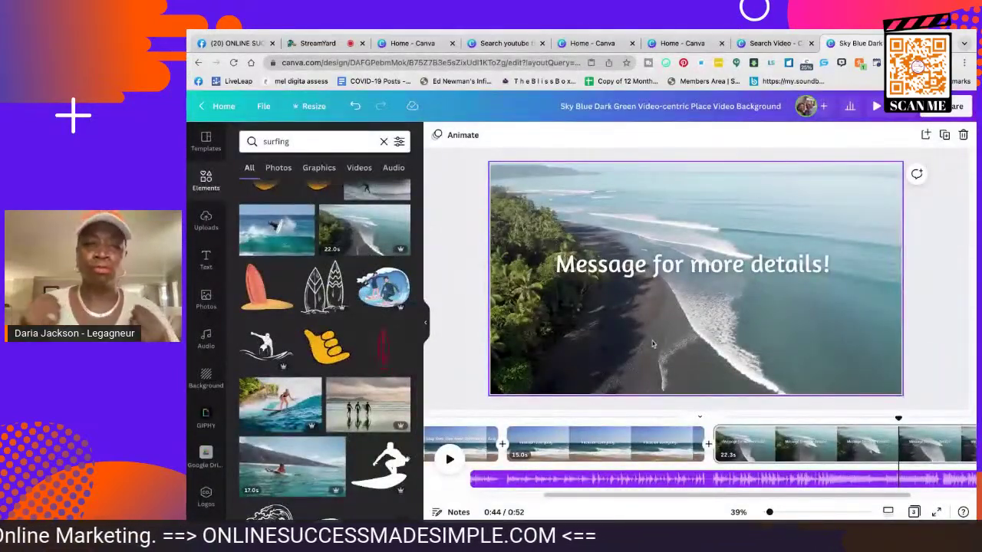
Replace the background of the "Vacation Everyday!" page with the 8-second surfer clip from the surfing video results
click(393, 168)
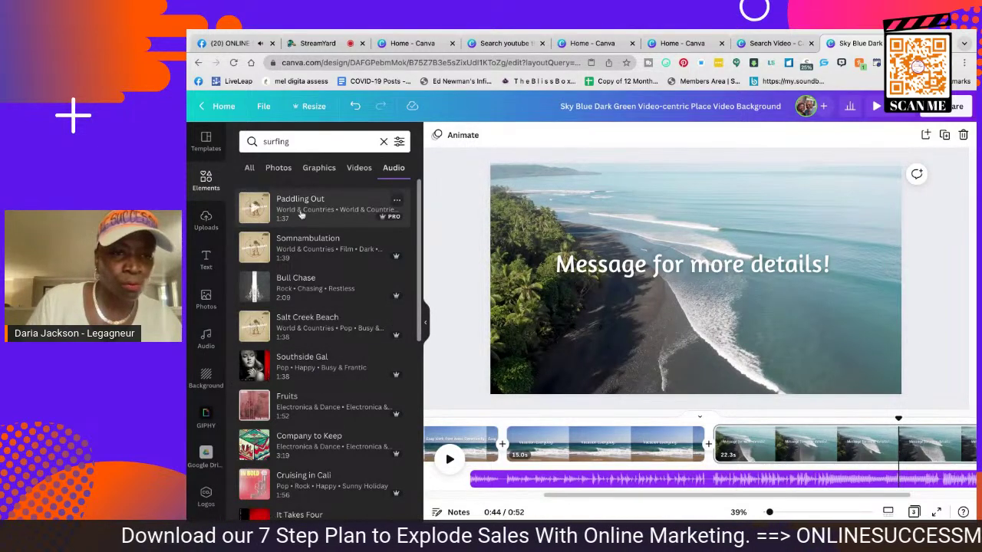
click(505, 203)
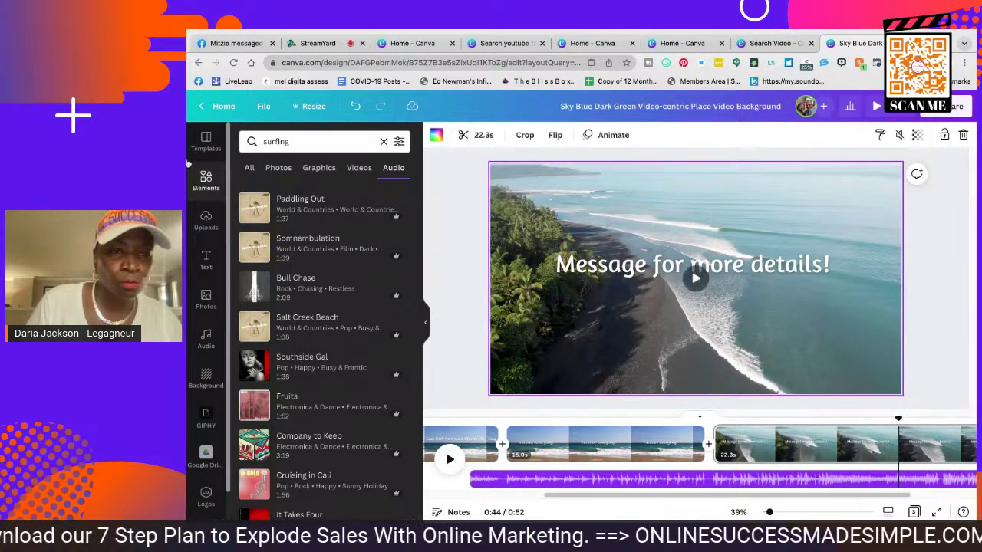
click(364, 169)
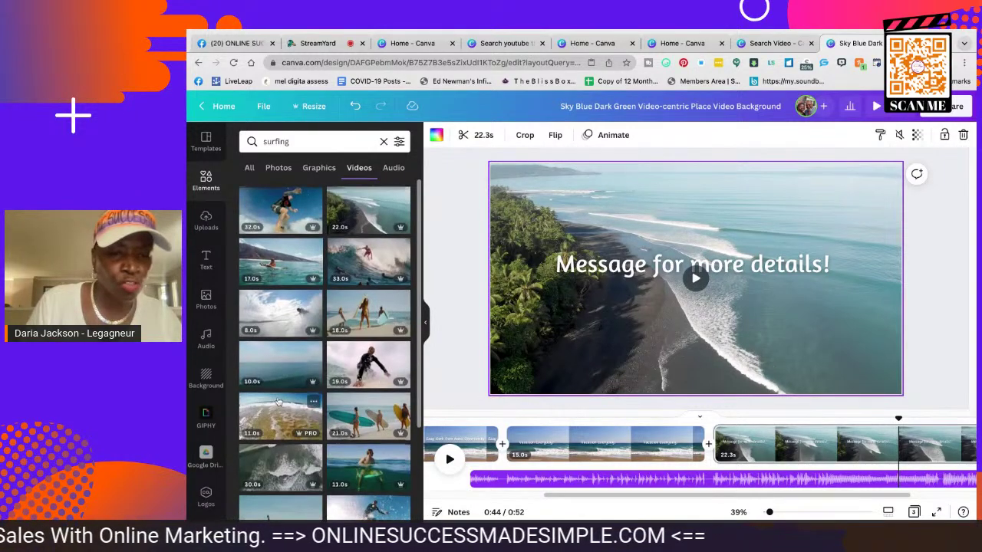
scroll(283, 402, down, 3)
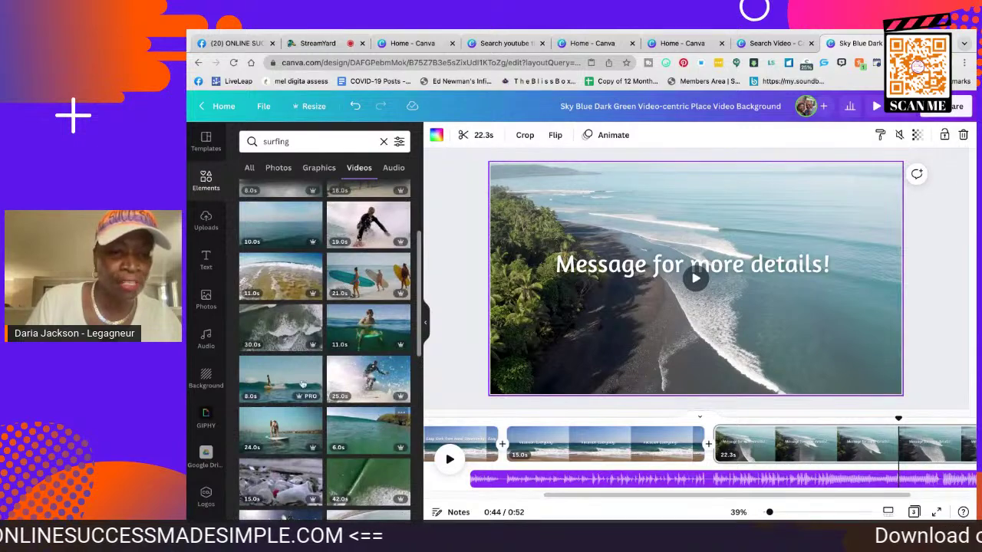
scroll(314, 364, down, 1)
scroll(269, 419, up, 1)
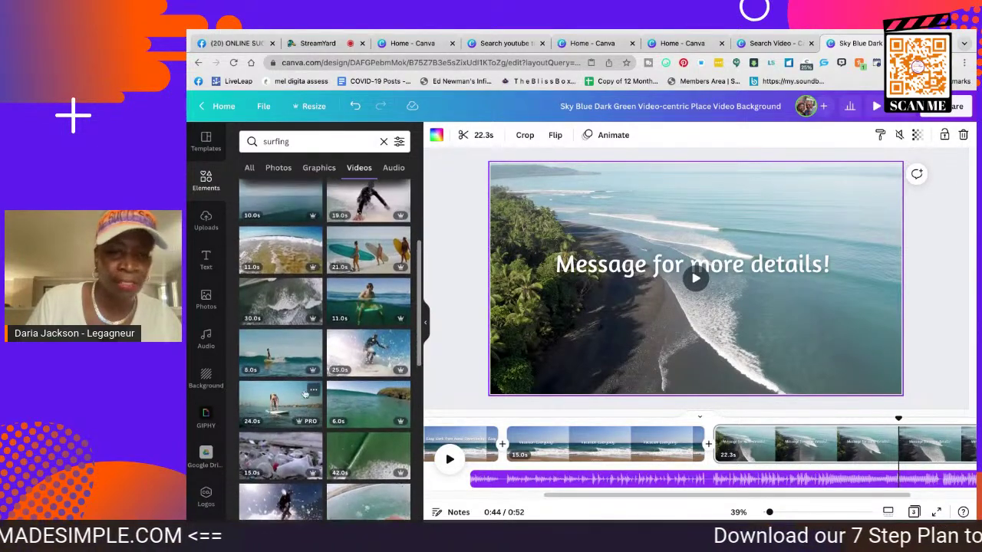
click(479, 451)
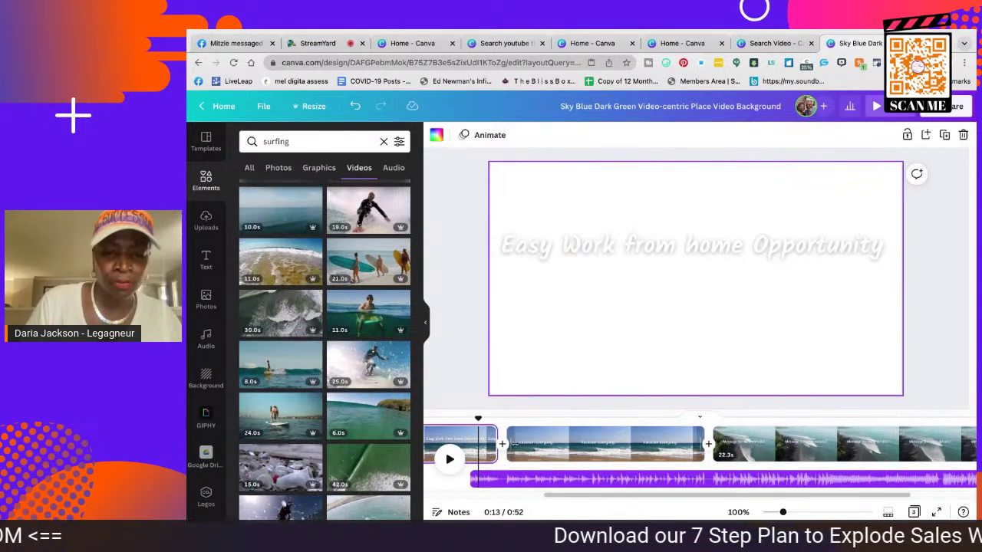
click(566, 445)
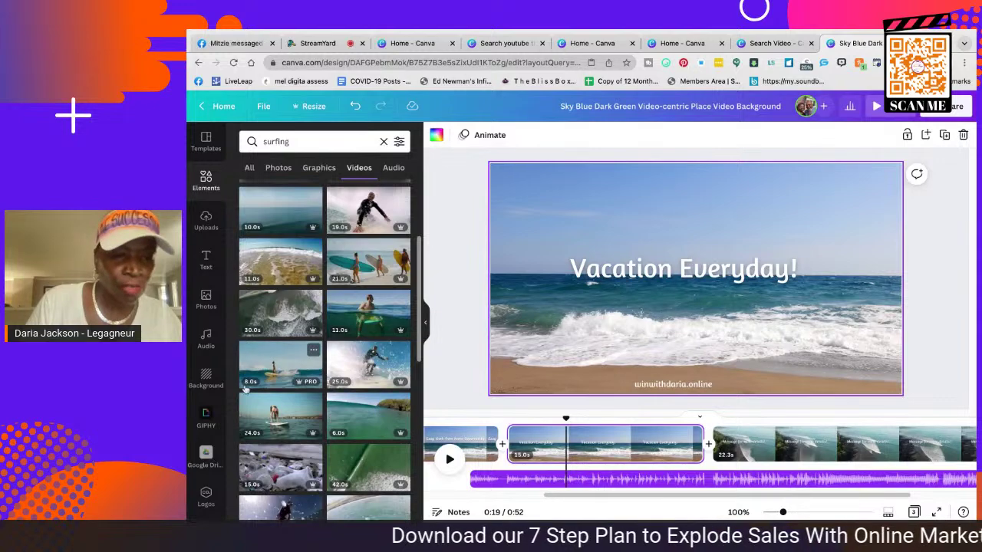
drag(256, 379, 466, 364)
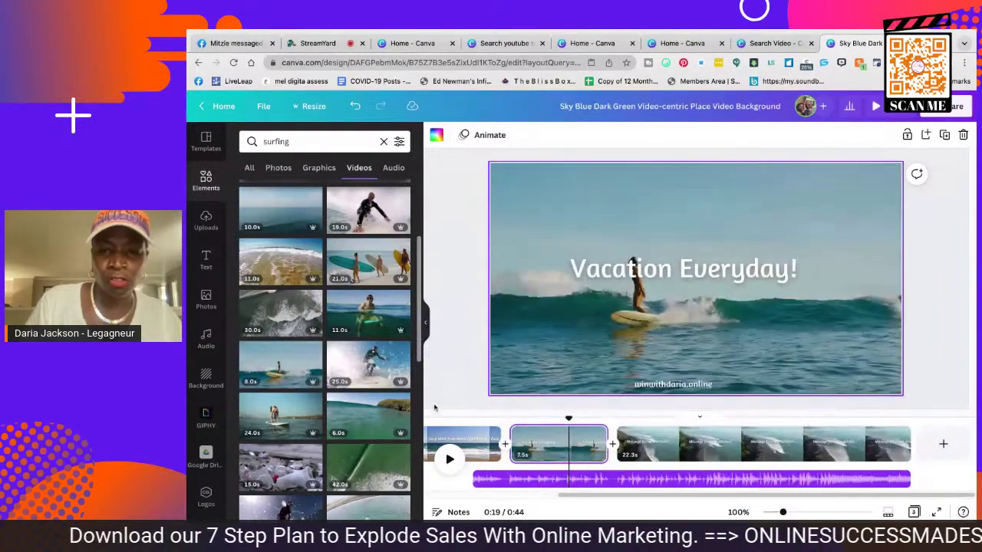
Move the "Vacation Everyday!" title up into the sky above the surfer's head
click(741, 265)
drag(741, 273, 742, 277)
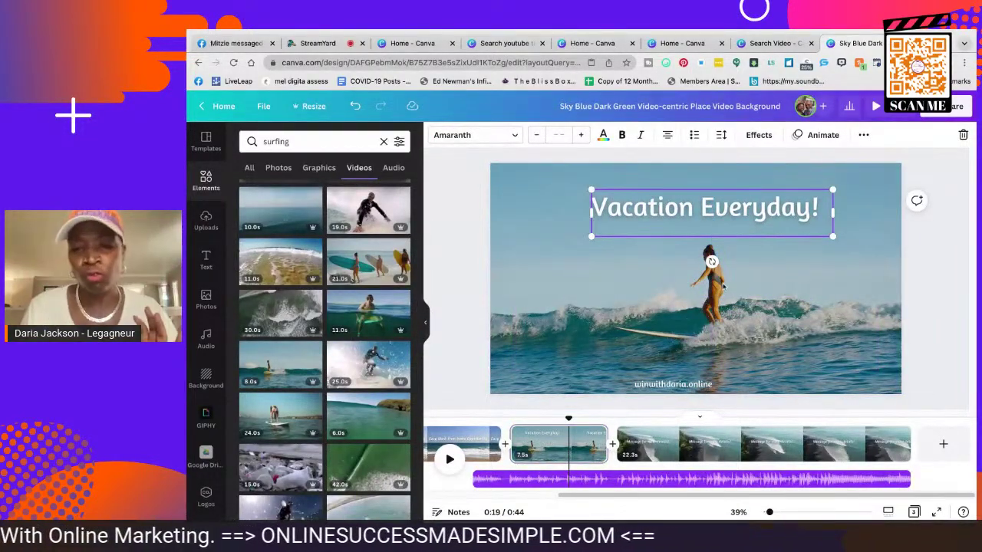
drag(673, 203, 662, 205)
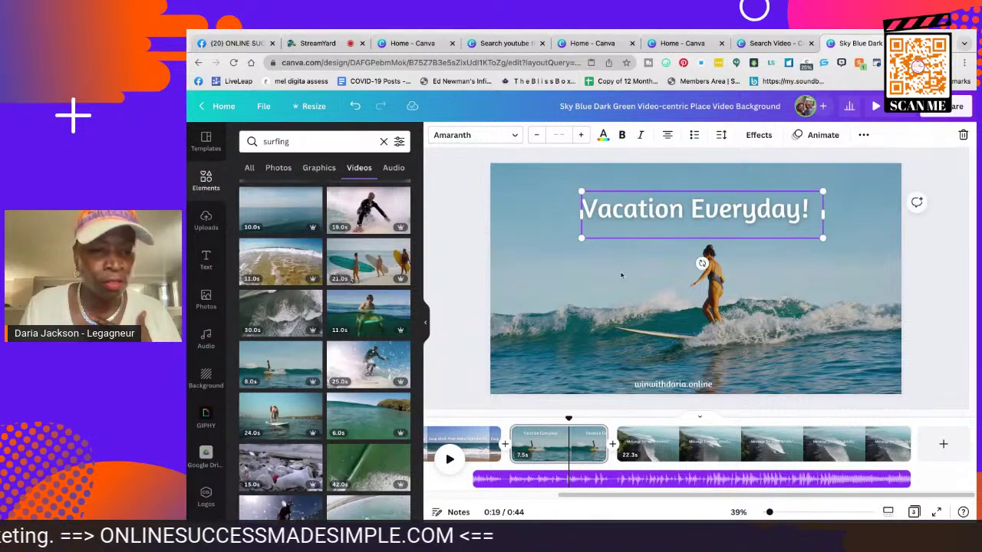
Browse the other surfing videos and check the audio tracks offered for the same search
scroll(261, 426, down, 1)
scroll(265, 426, down, 5)
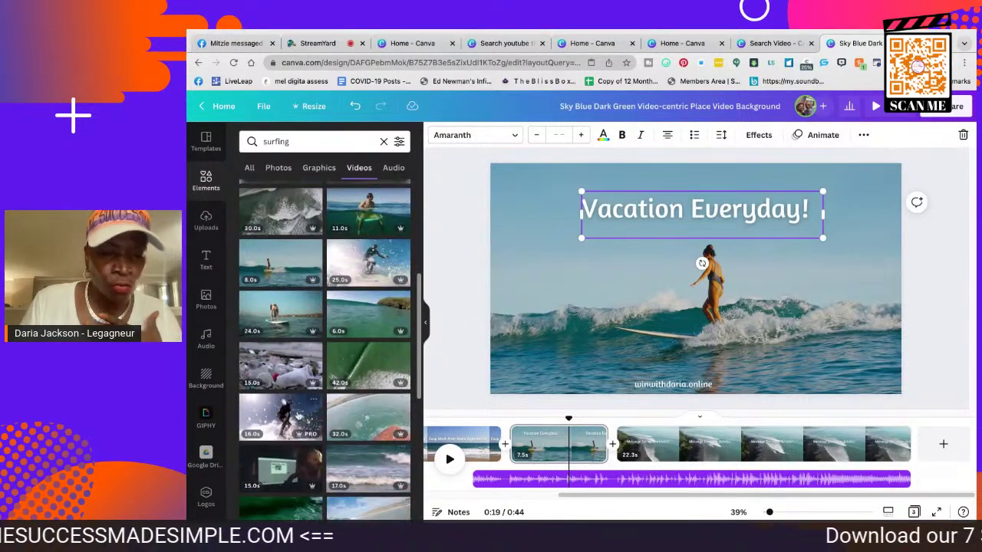
scroll(314, 445, down, 5)
scroll(296, 357, up, 10)
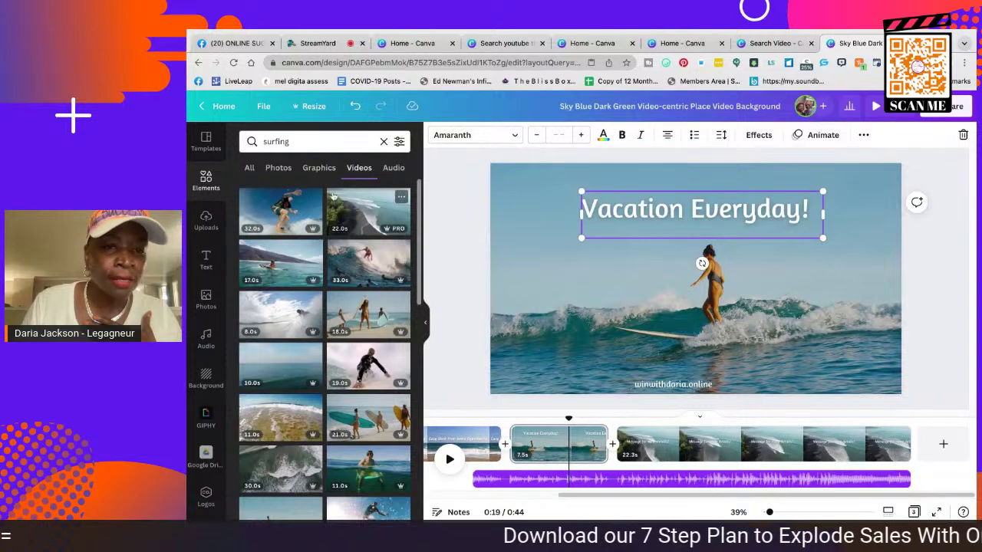
click(394, 167)
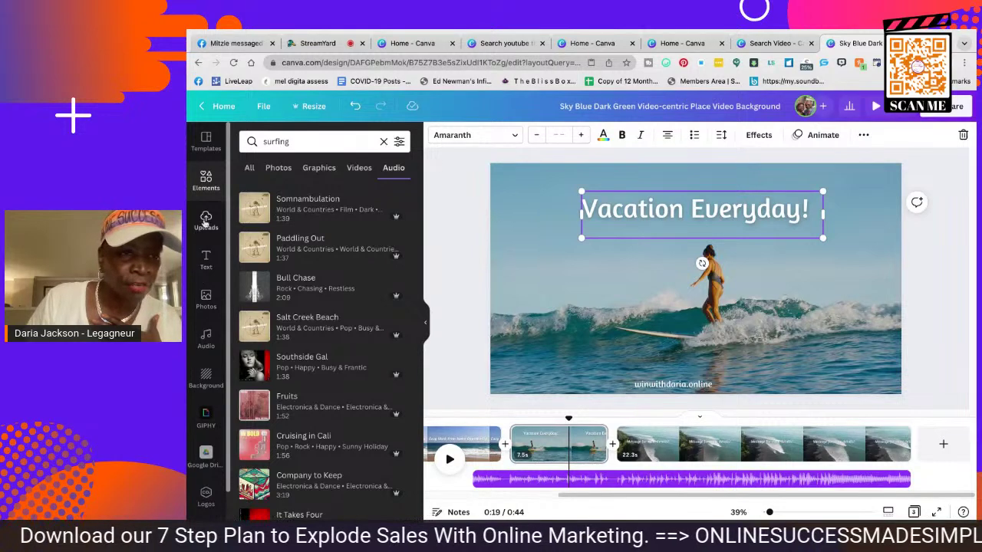
Search the elements library for "voice" and look through the results
click(208, 183)
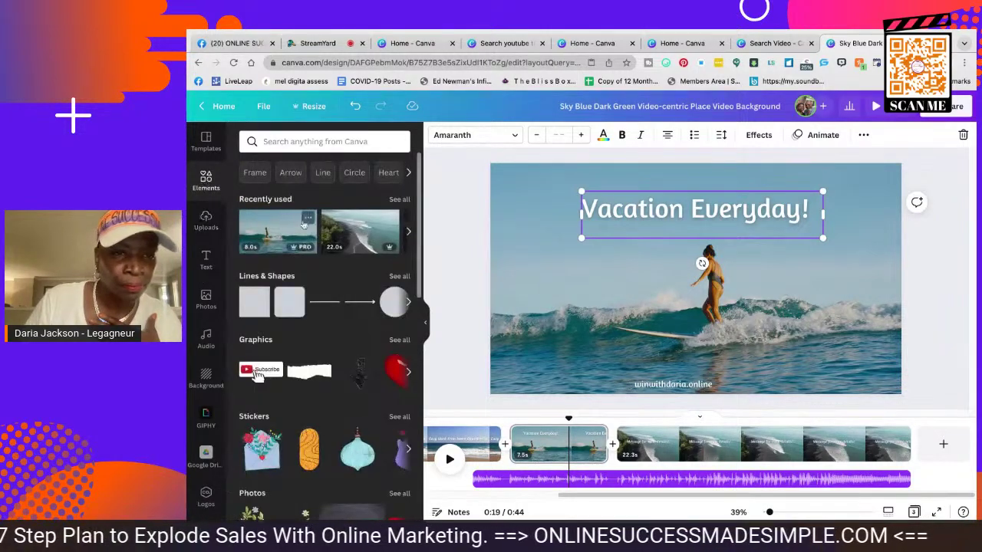
click(408, 172)
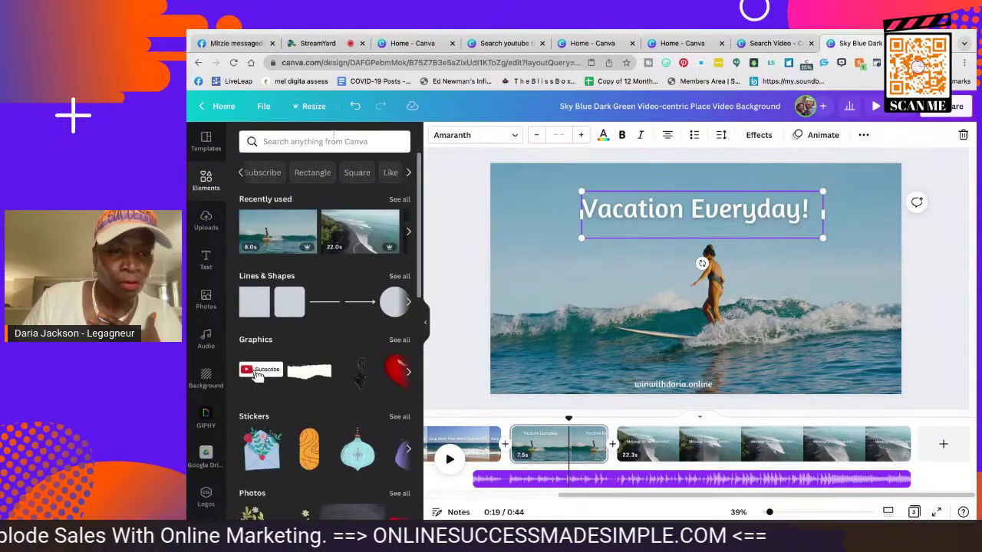
click(330, 141)
text(voice)
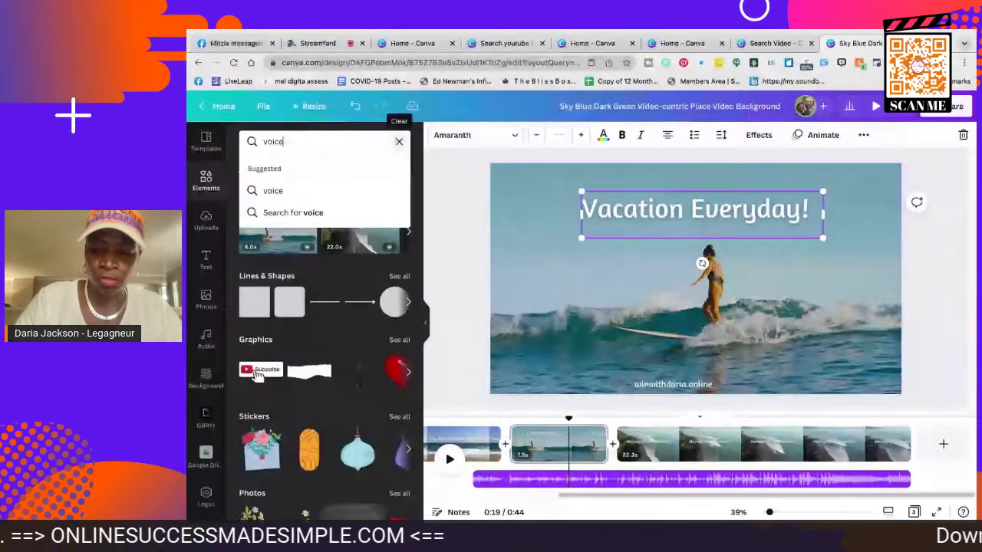
key(Return)
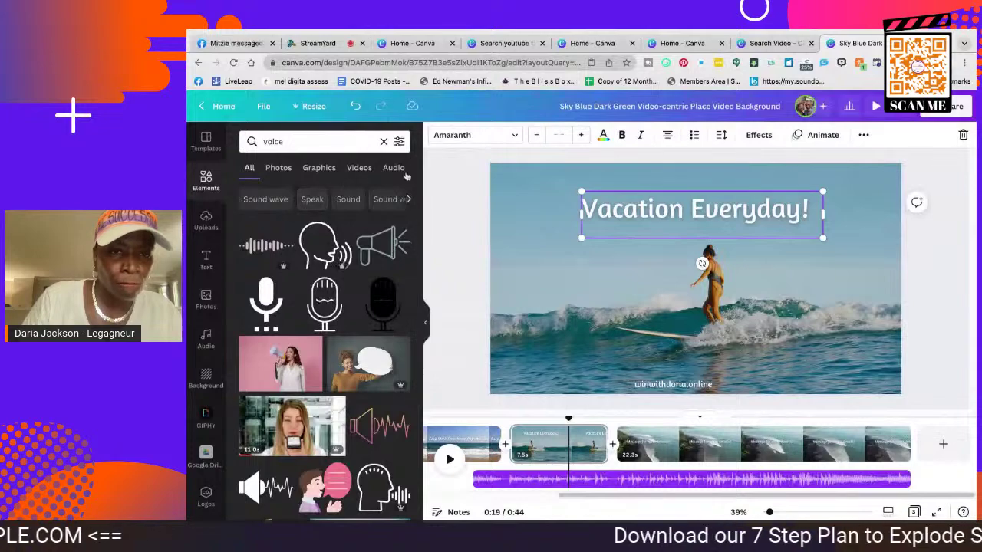
scroll(316, 286, down, 10)
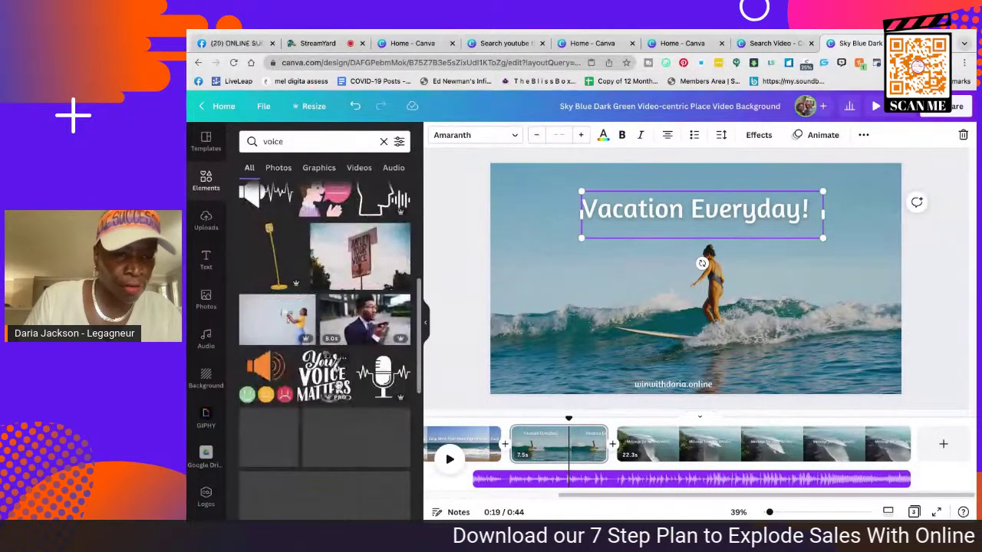
Clear the "Upbeat" search from the audio library and look through its music categories
click(206, 340)
scroll(306, 299, up, 5)
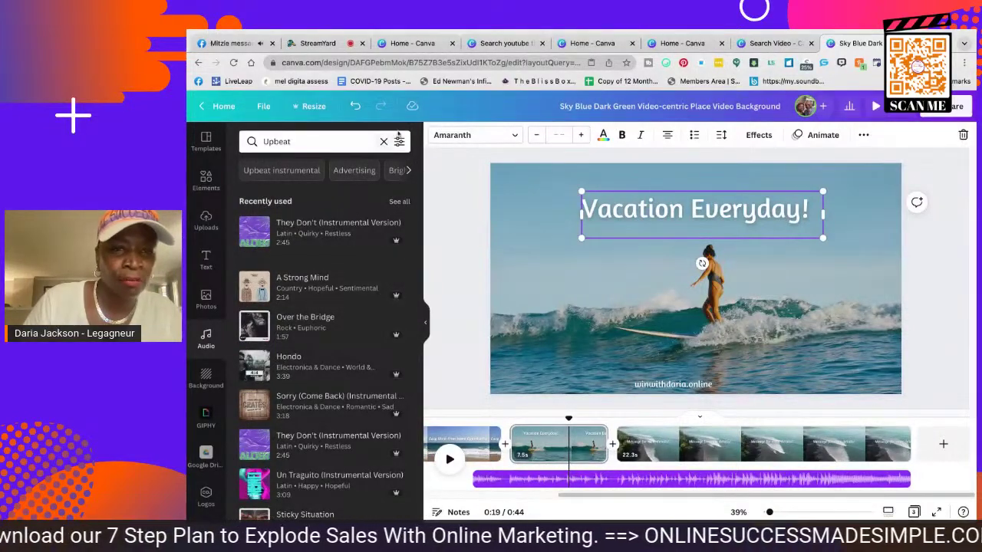
click(385, 143)
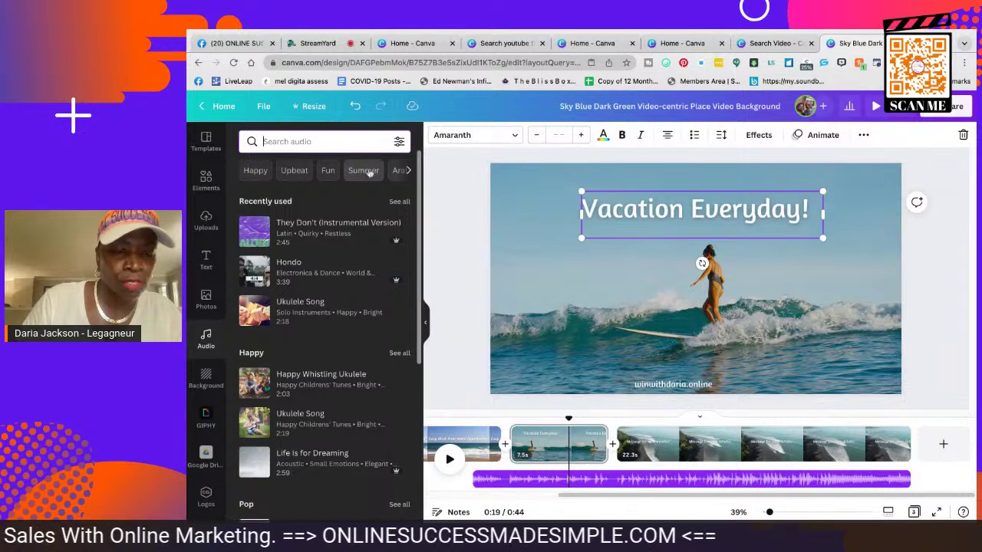
scroll(340, 393, down, 6)
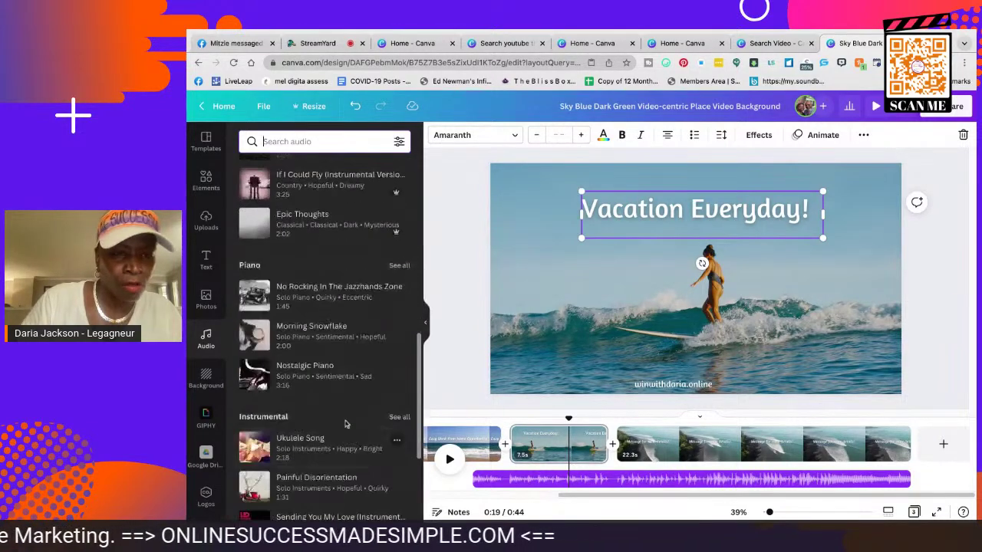
scroll(316, 375, up, 4)
scroll(316, 375, up, 2)
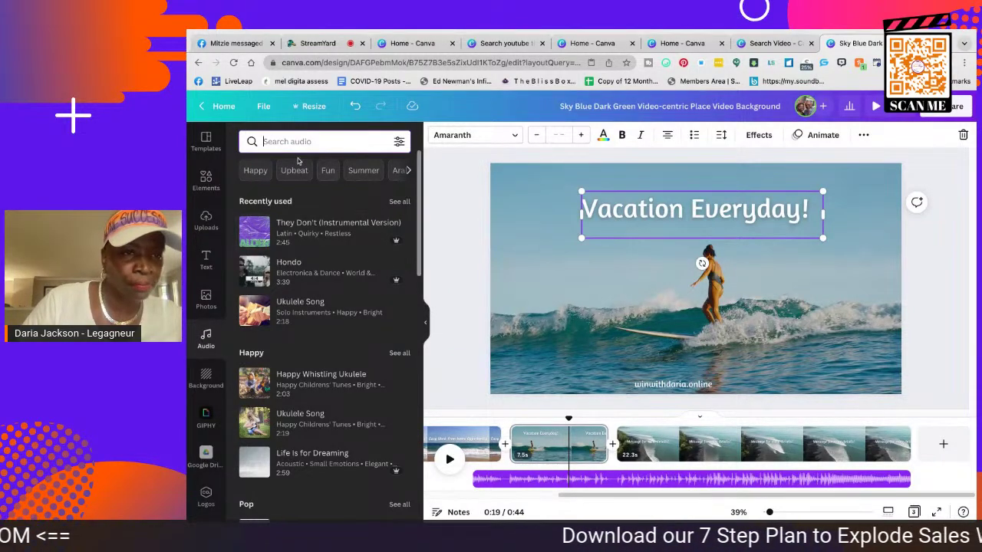
Browse the 1080p video templates and check which other content sources the editor offers
click(218, 146)
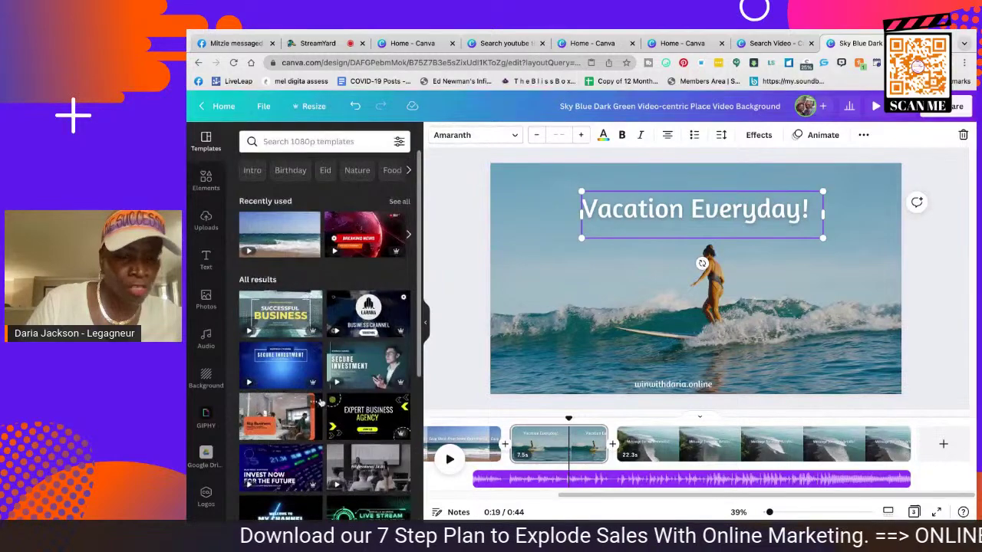
scroll(319, 315, down, 5)
scroll(318, 314, up, 5)
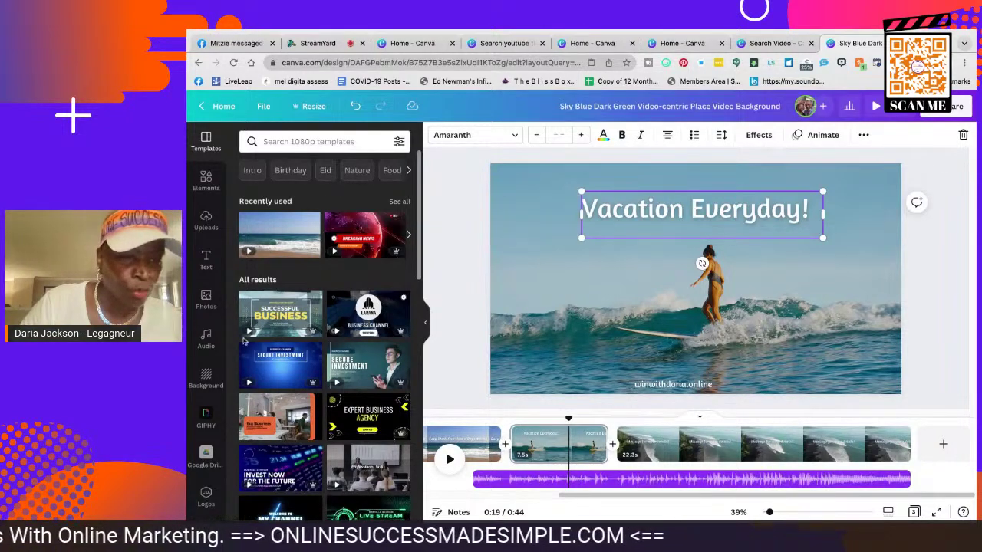
scroll(196, 390, down, 1)
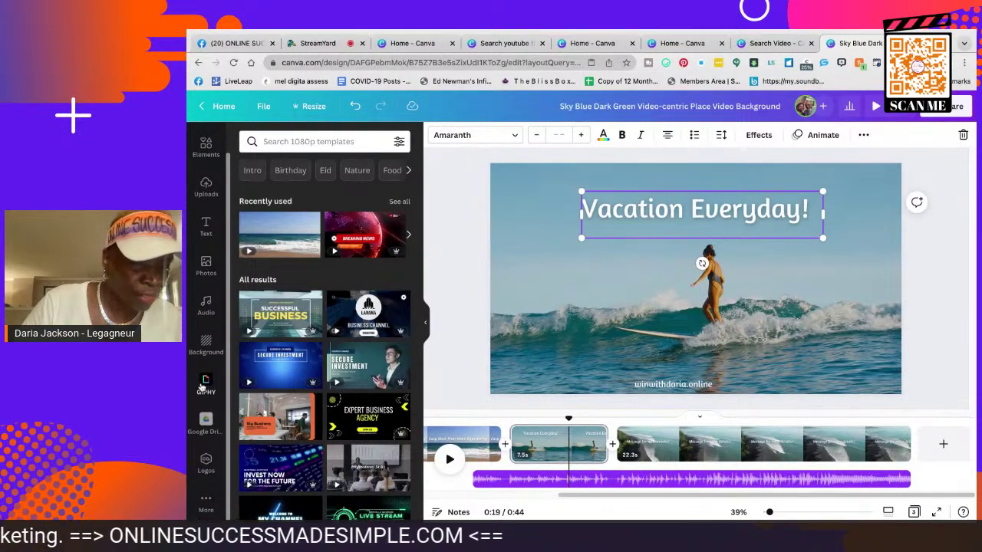
scroll(202, 383, up, 1)
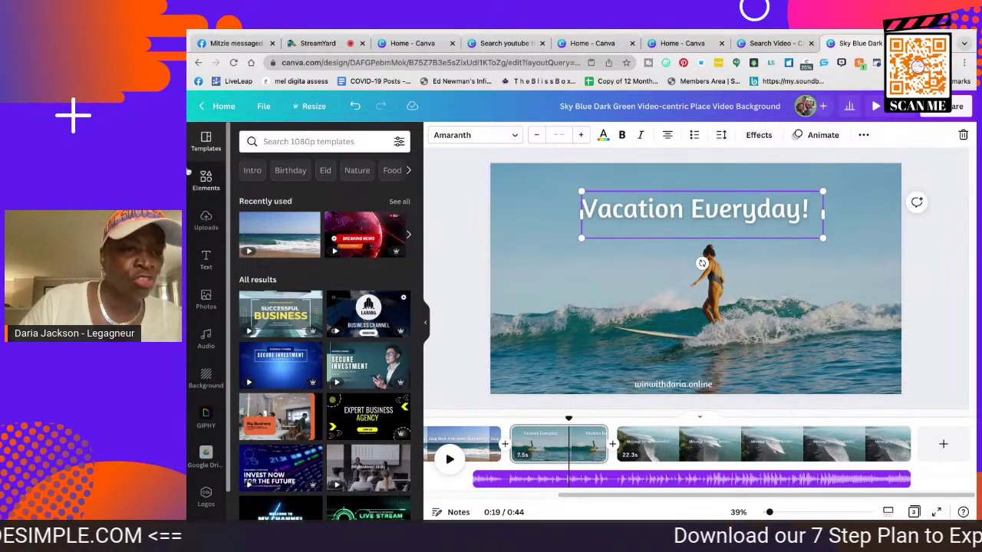
Check the uploaded media, and filter the "voice" element results to graphics only
click(205, 220)
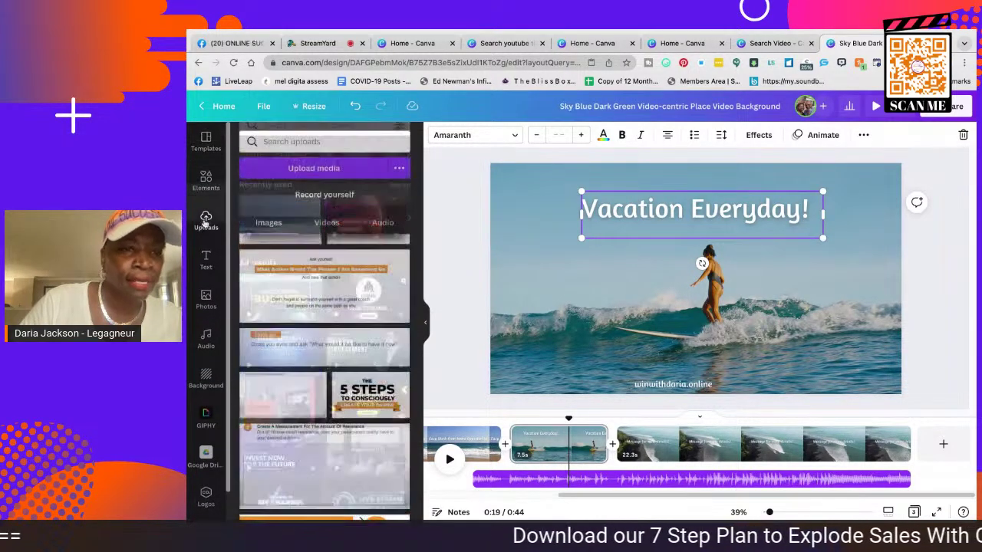
click(205, 178)
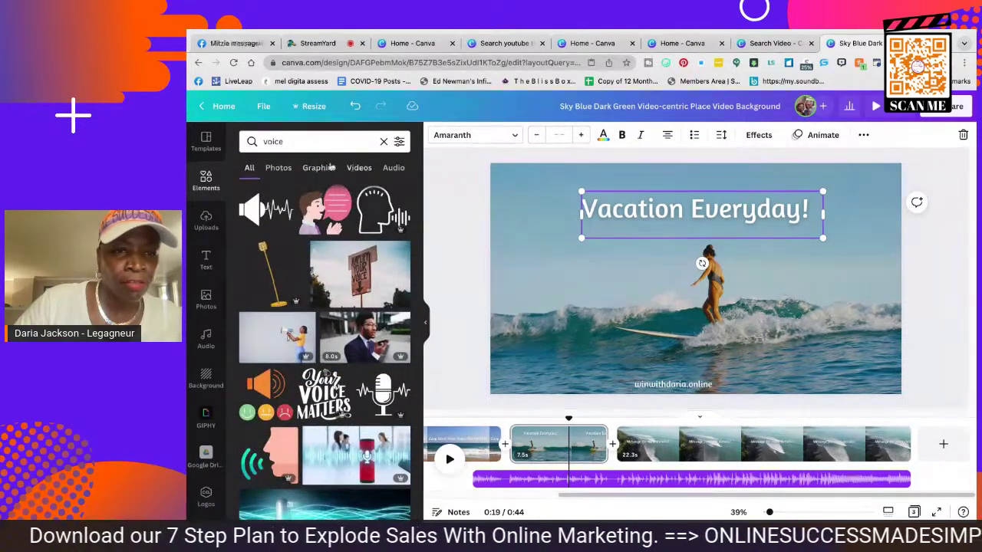
click(320, 169)
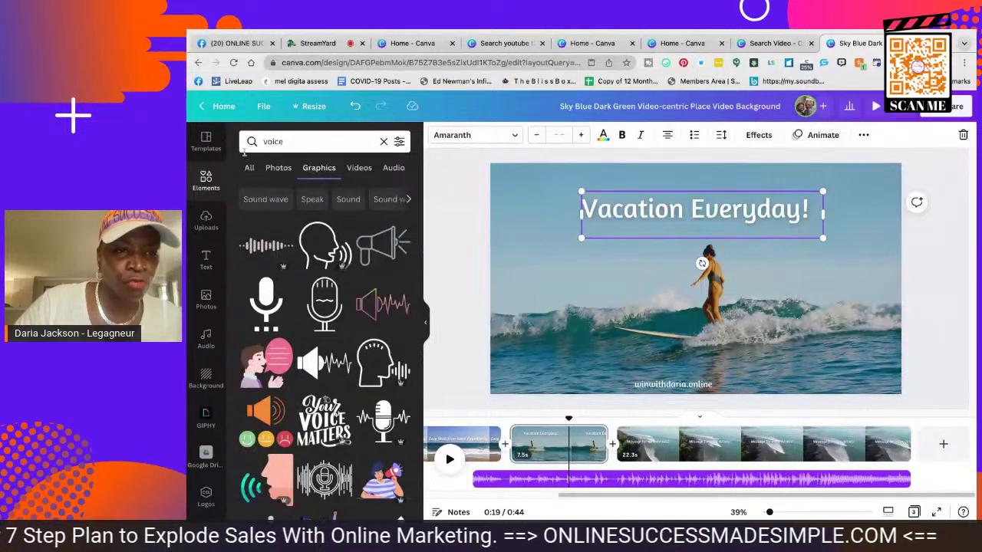
Look through the template categories and show the Intro category's YouTube intro templates
click(205, 150)
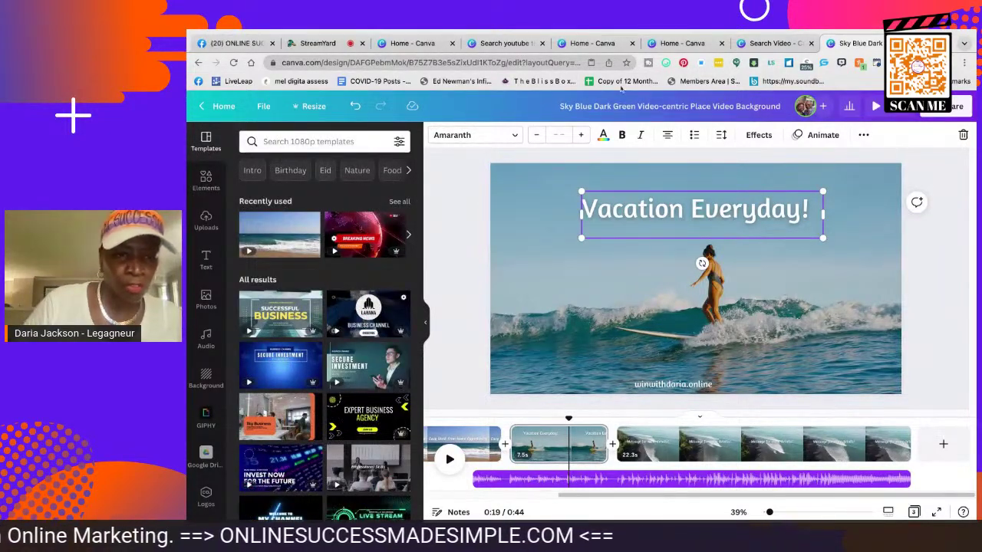
click(408, 169)
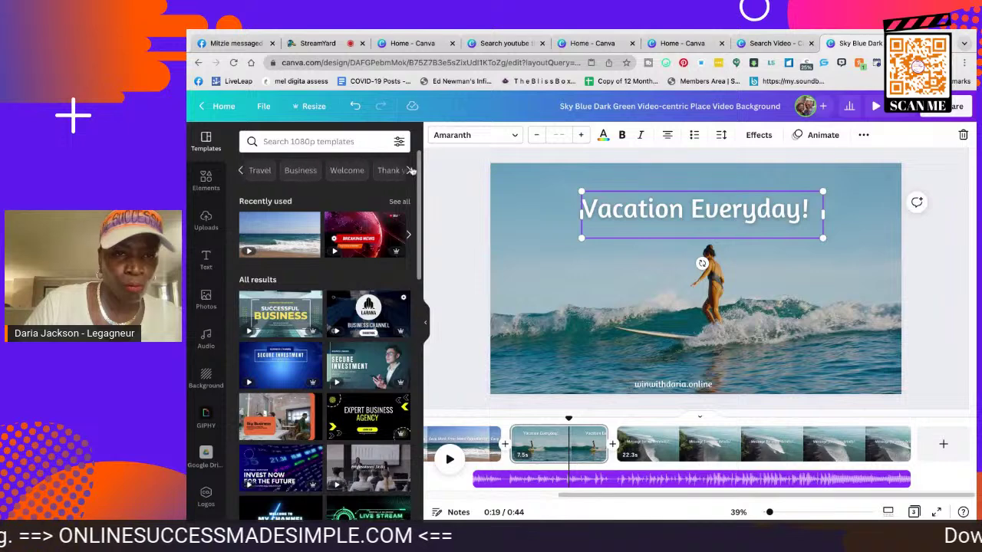
click(243, 170)
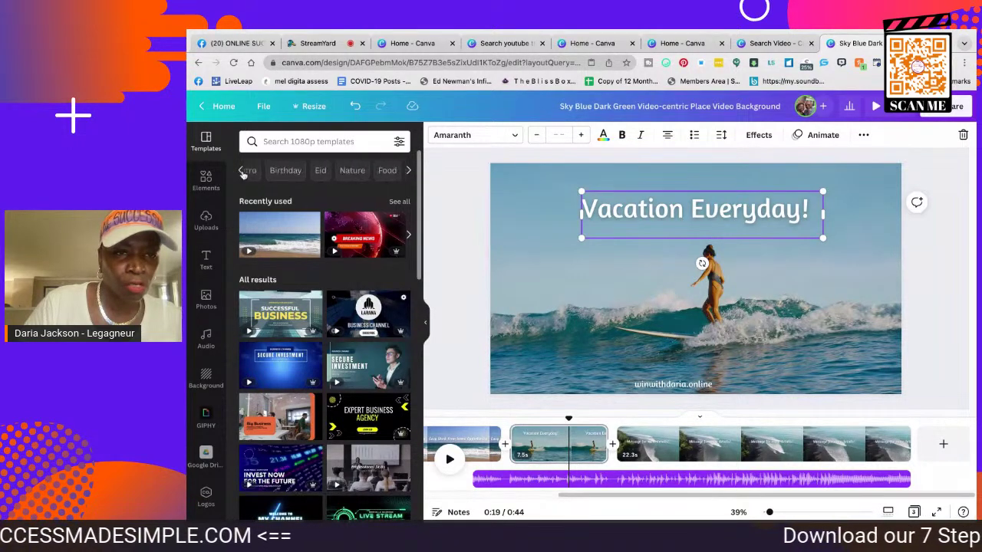
click(254, 170)
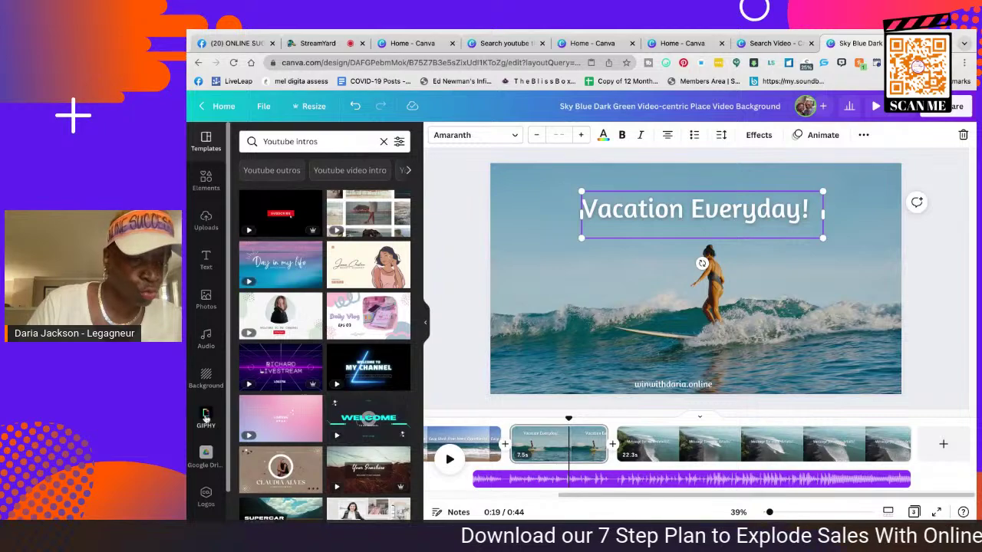
Look through the audio library's themed track lists, including the Travel and Trailer sections
click(209, 341)
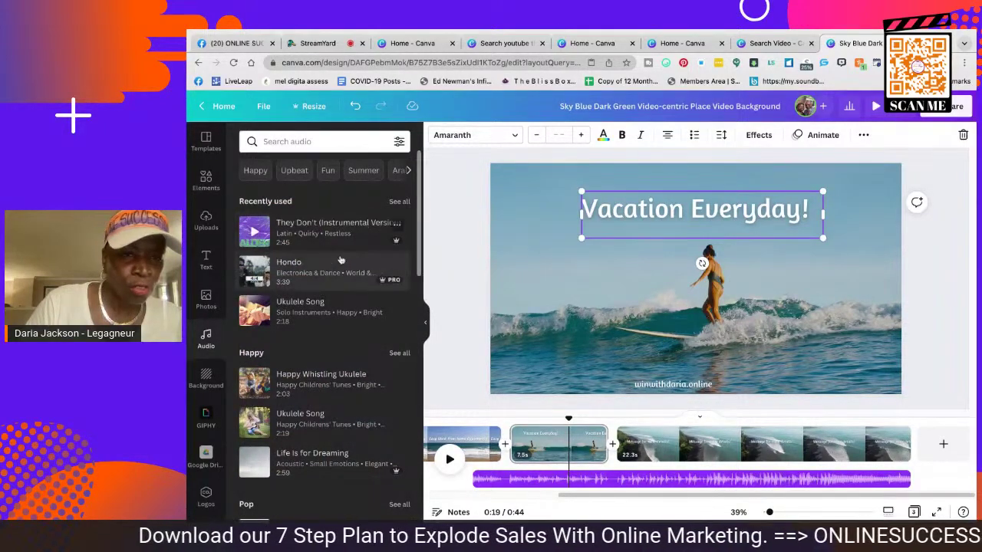
scroll(322, 326, down, 10)
scroll(326, 269, down, 5)
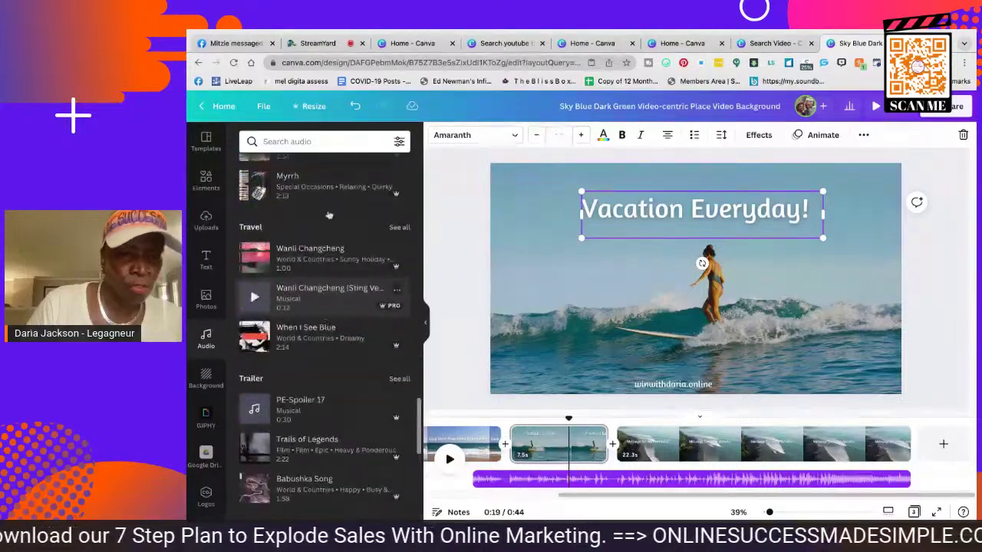
scroll(326, 238, up, 15)
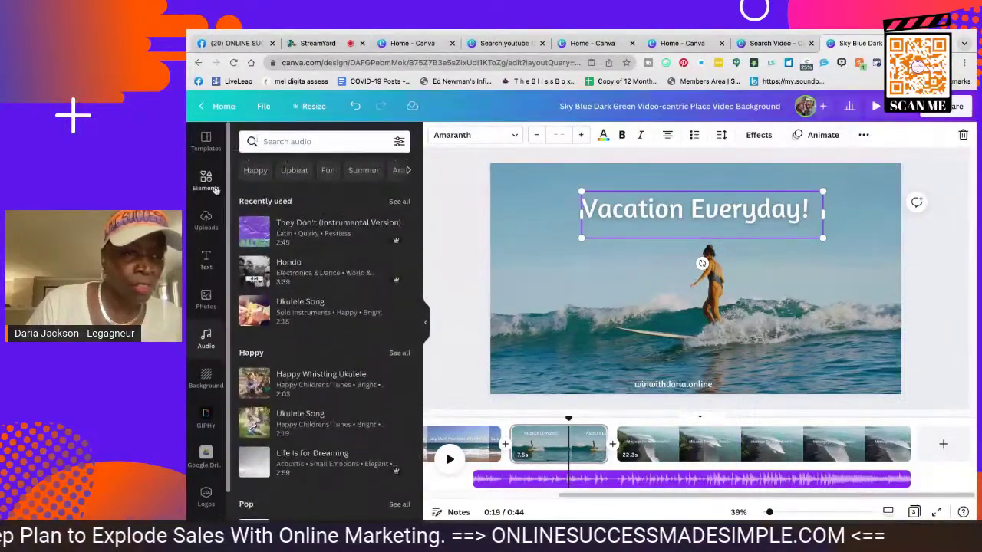
Review the uploaded videos and the uploaded audio files
click(207, 218)
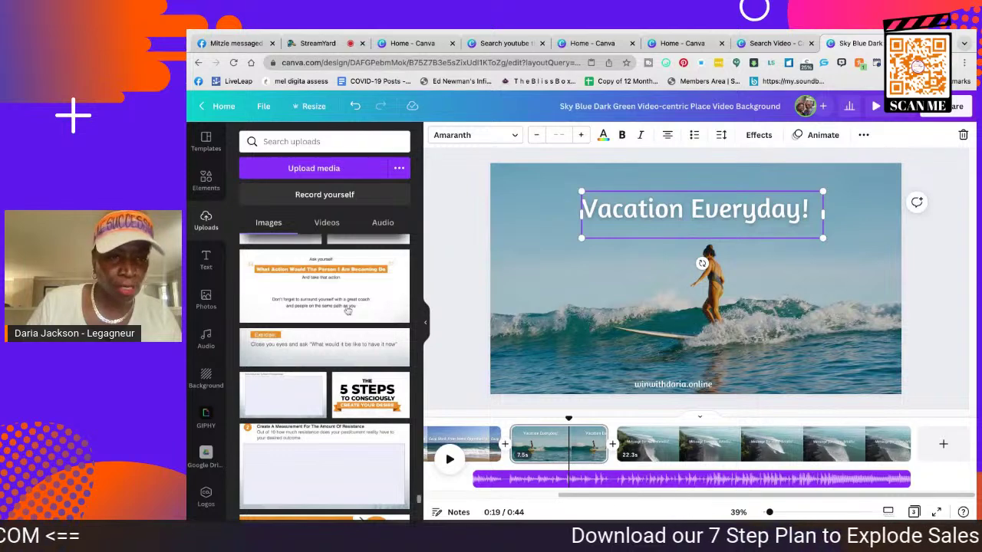
click(326, 224)
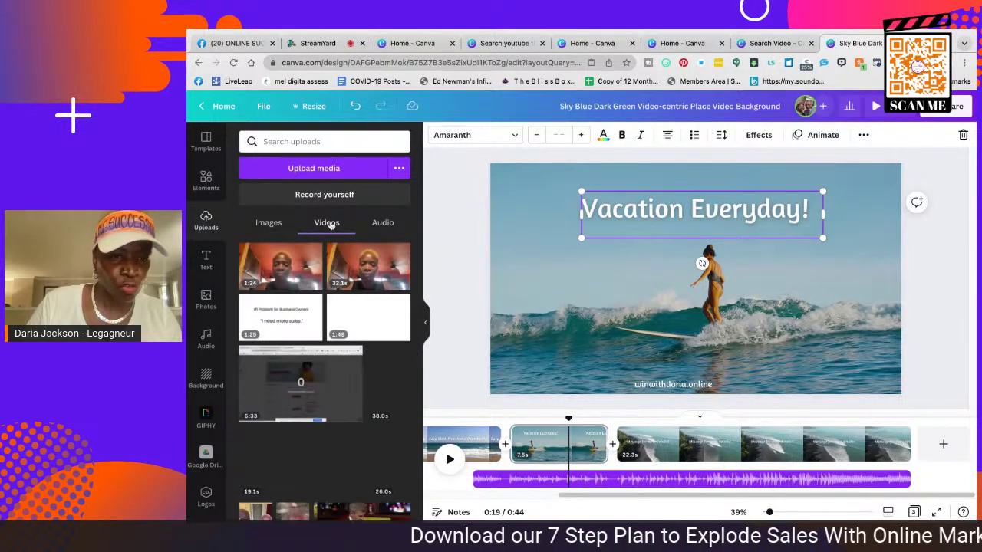
click(381, 223)
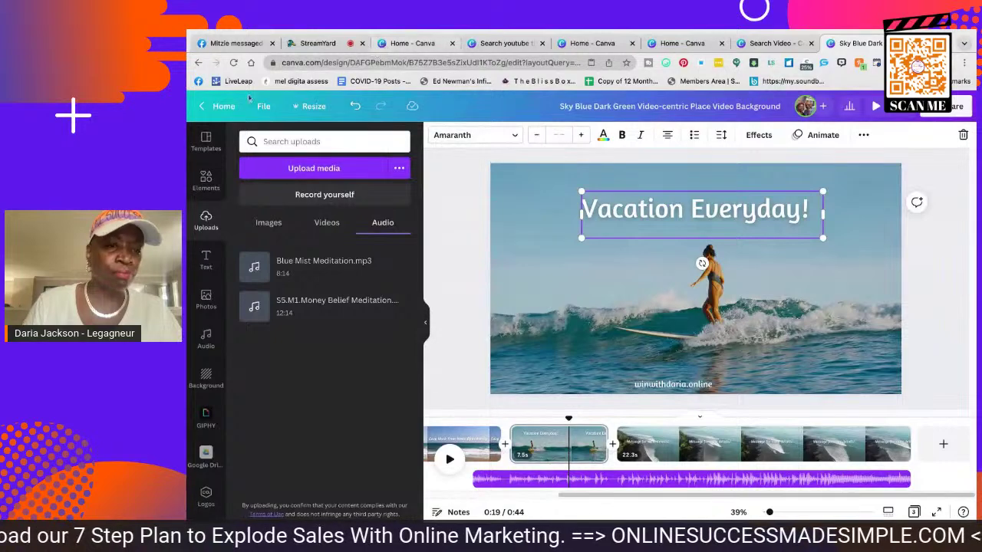
Leave the design for the home page and search for Instagram Post (Portrait) templates
click(207, 142)
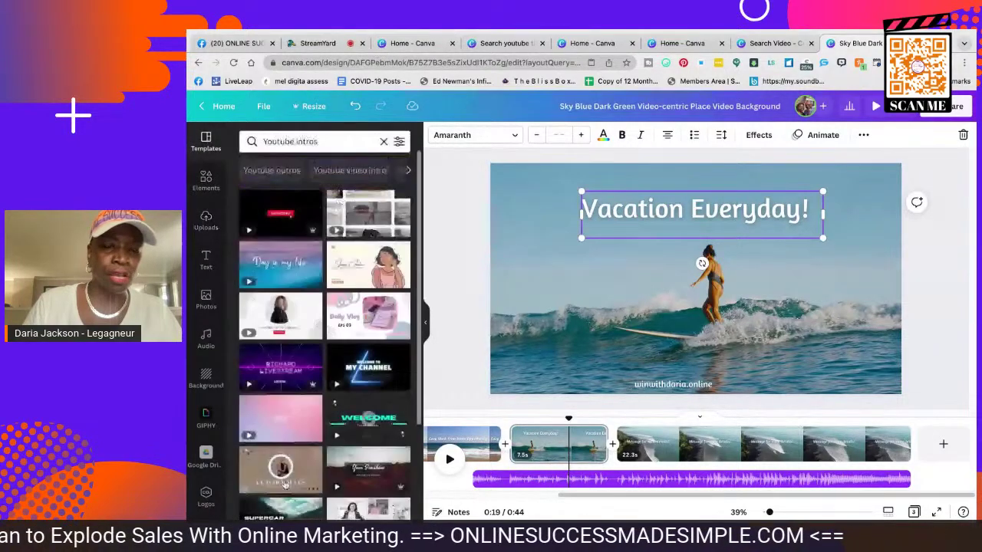
click(218, 106)
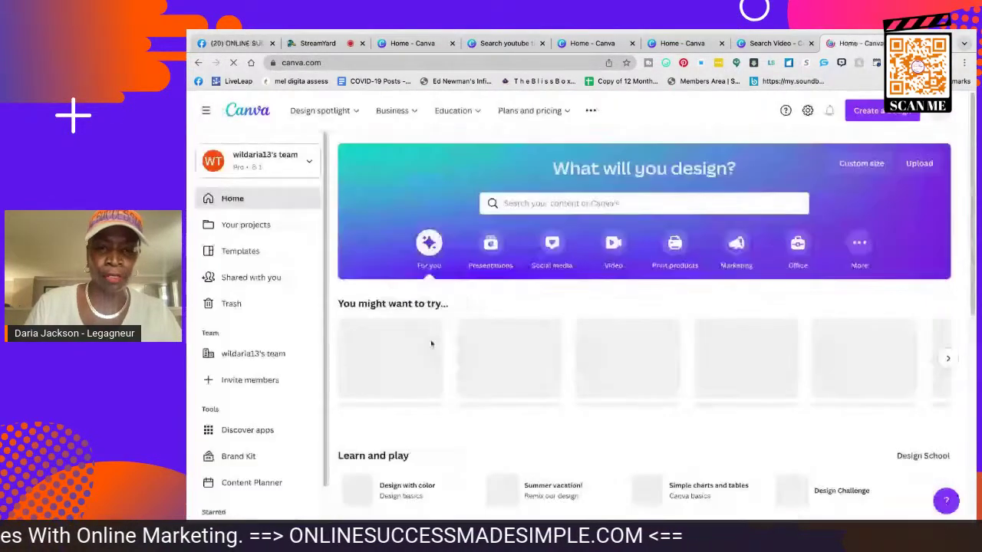
scroll(455, 372, down, 2)
scroll(454, 371, down, 1)
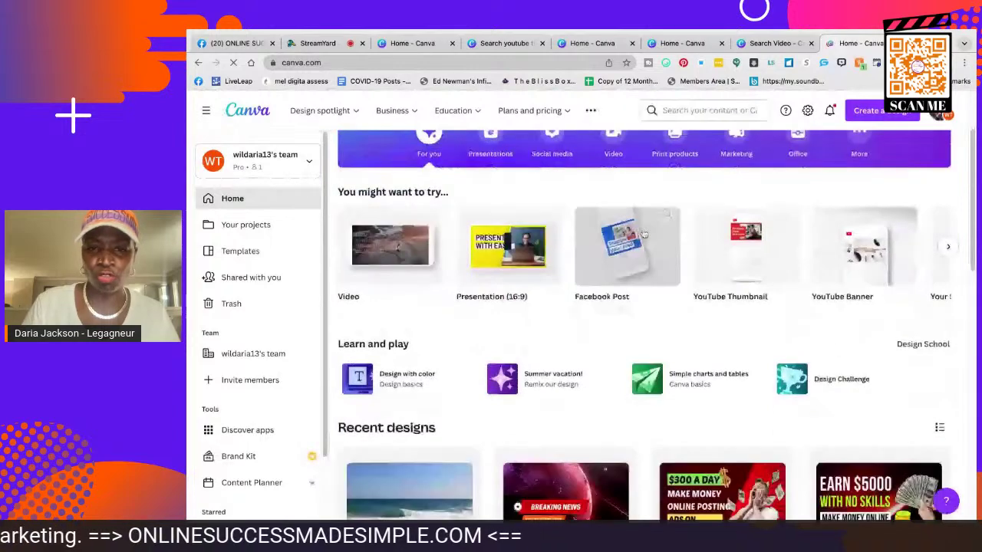
scroll(644, 234, up, 3)
click(644, 203)
text(inst)
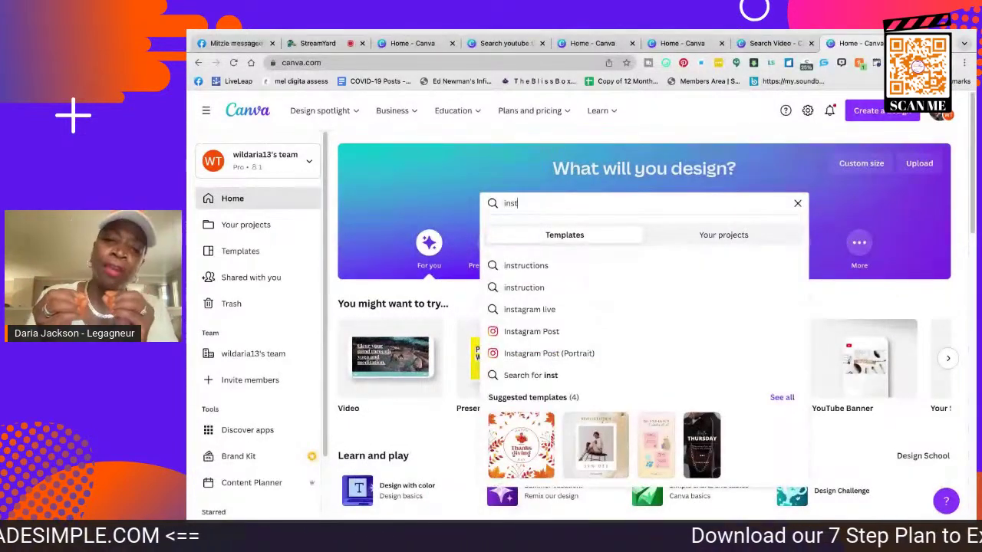
text(at)
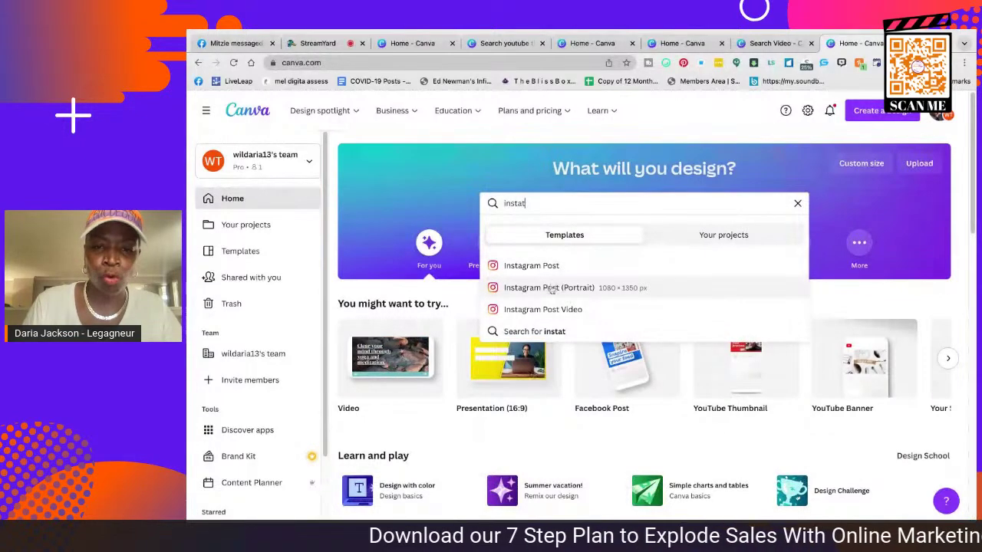
click(566, 288)
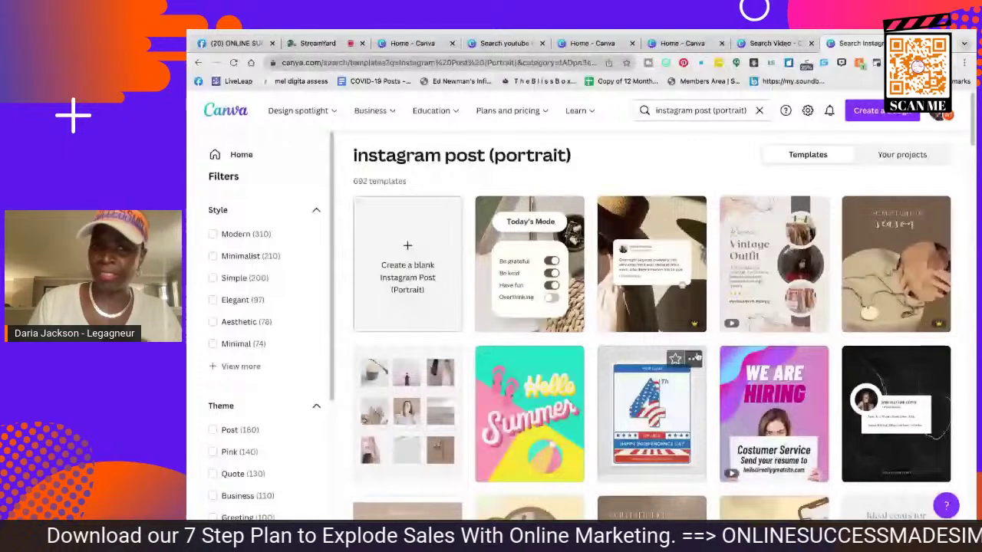
Browse the Instagram Post (Portrait) templates for examples of post designs
scroll(554, 445, down, 3)
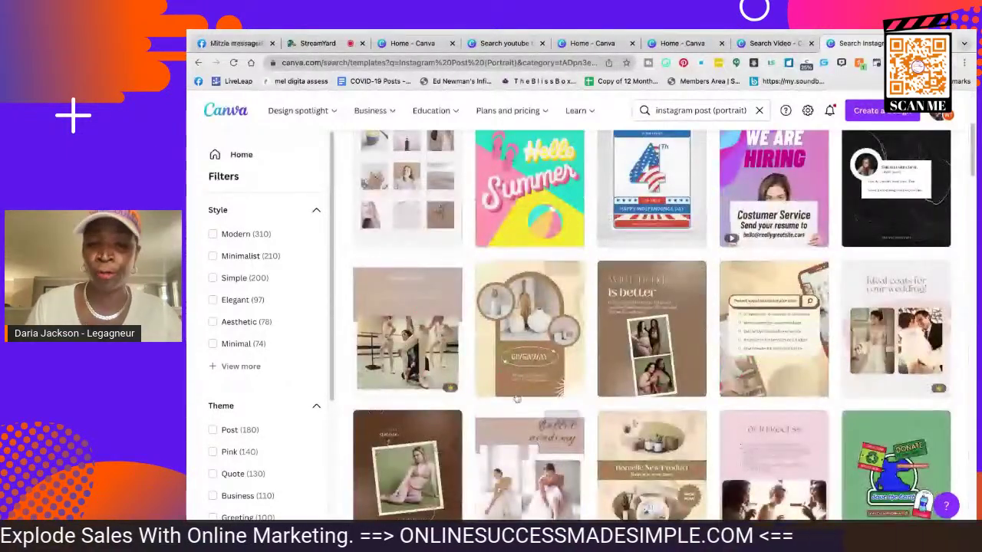
scroll(539, 443, up, 3)
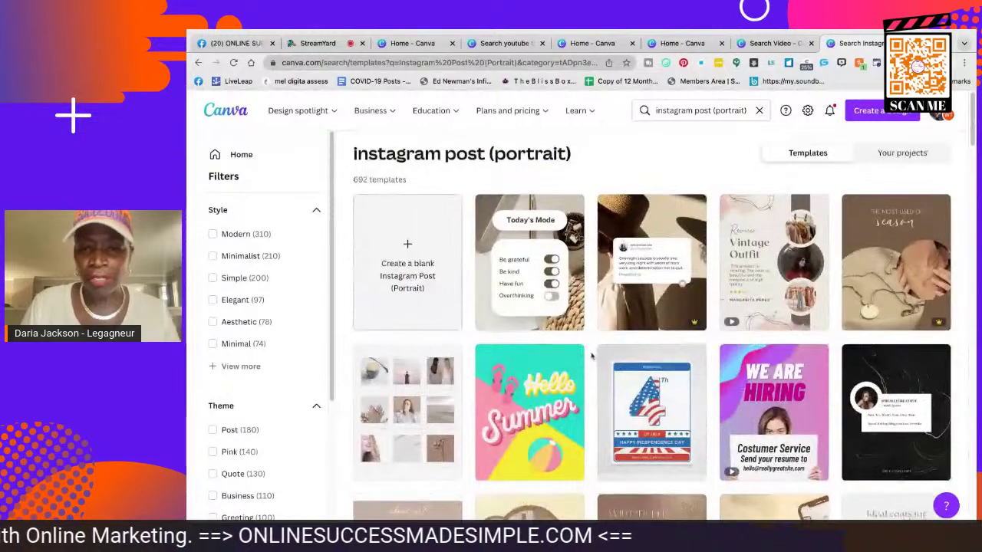
scroll(621, 375, down, 1)
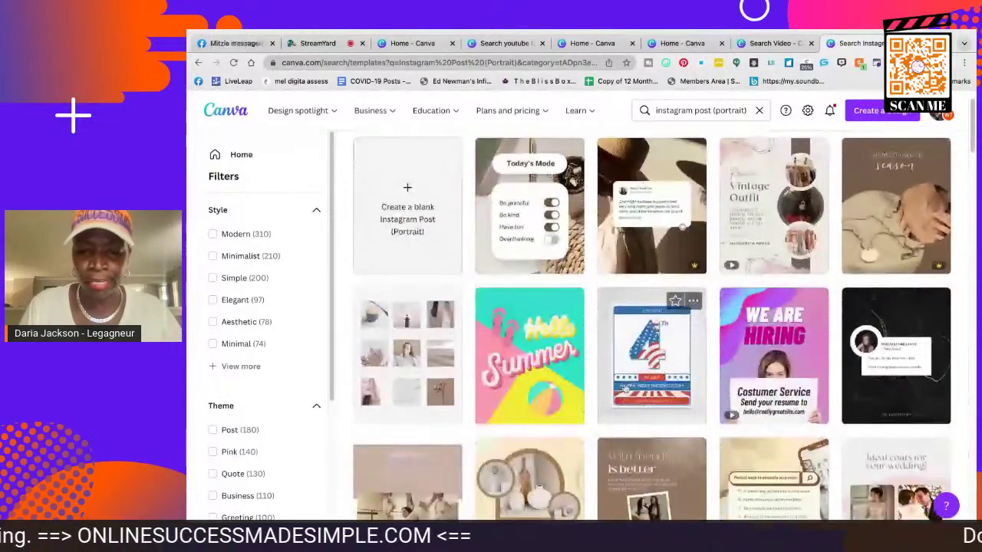
scroll(624, 389, down, 5)
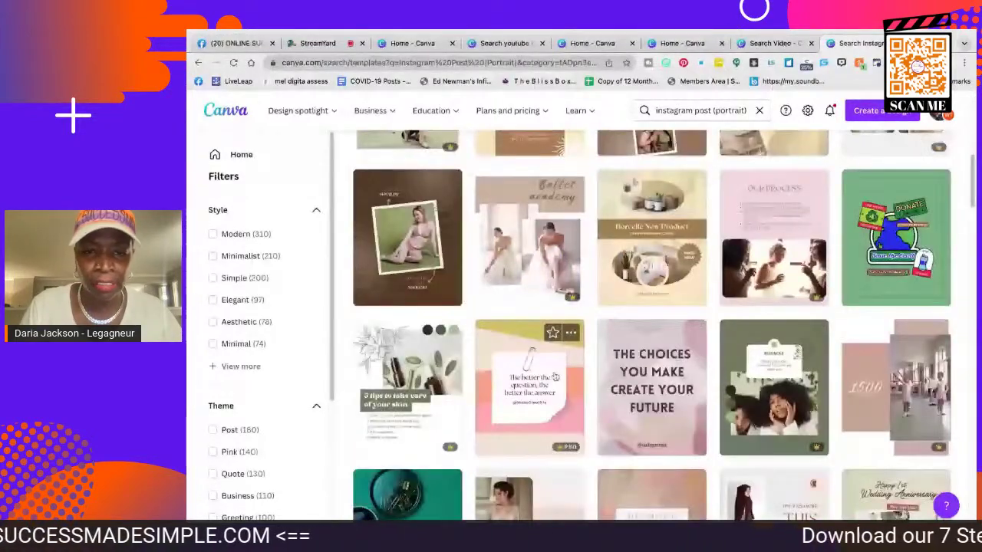
scroll(555, 377, down, 3)
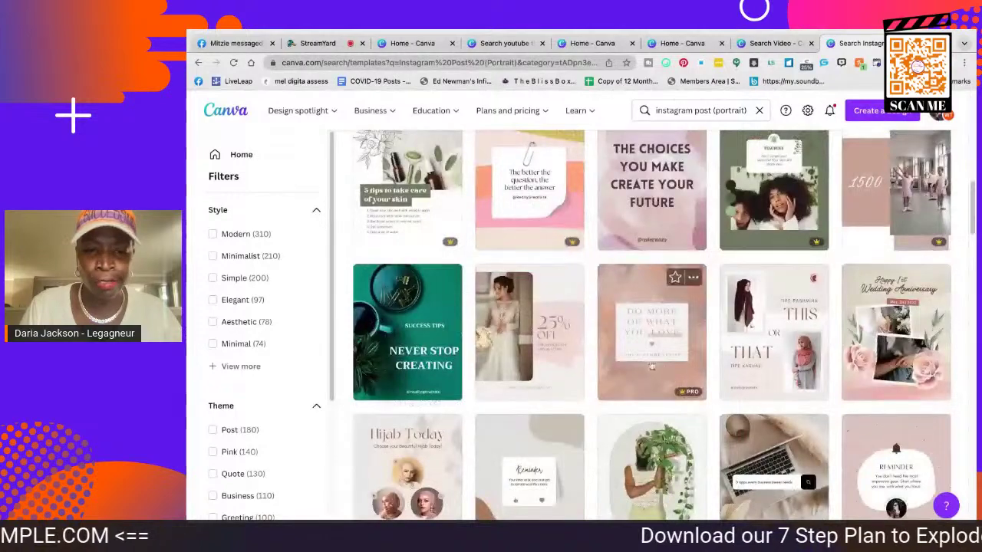
scroll(652, 366, down, 2)
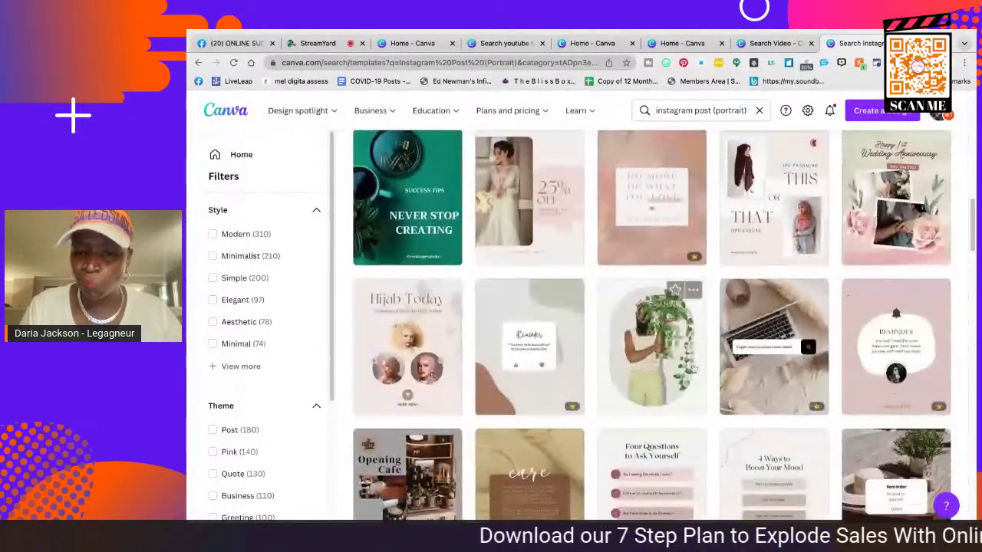
scroll(693, 368, down, 3)
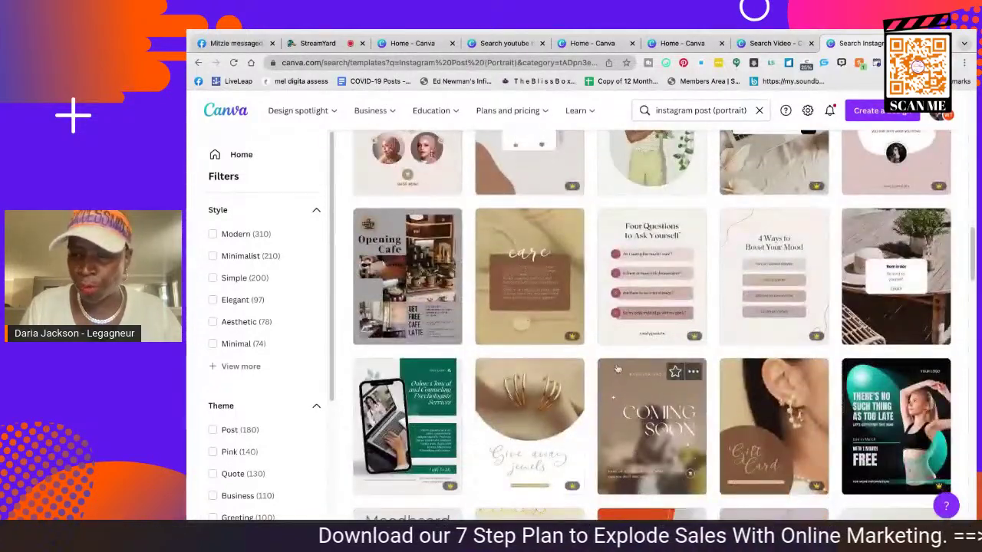
scroll(617, 370, down, 5)
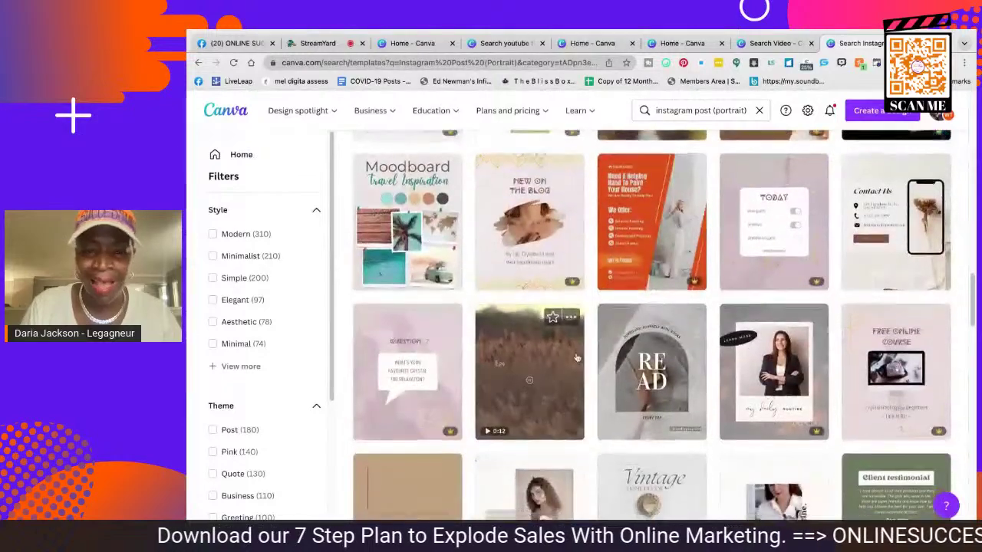
Find the "Join Me live" phone template among the portrait Instagram posts and open it as a new design
scroll(577, 358, down, 3)
scroll(594, 358, down, 5)
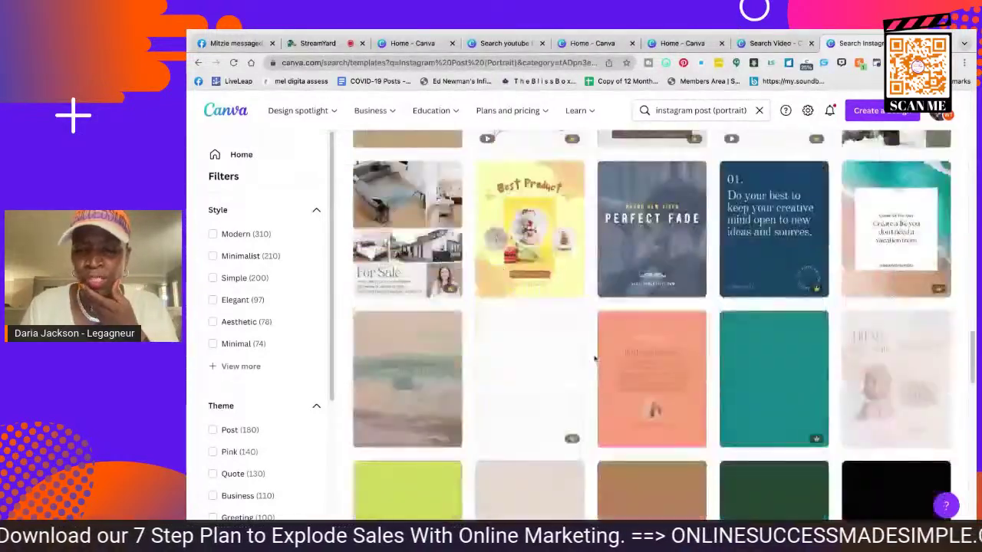
scroll(593, 358, down, 3)
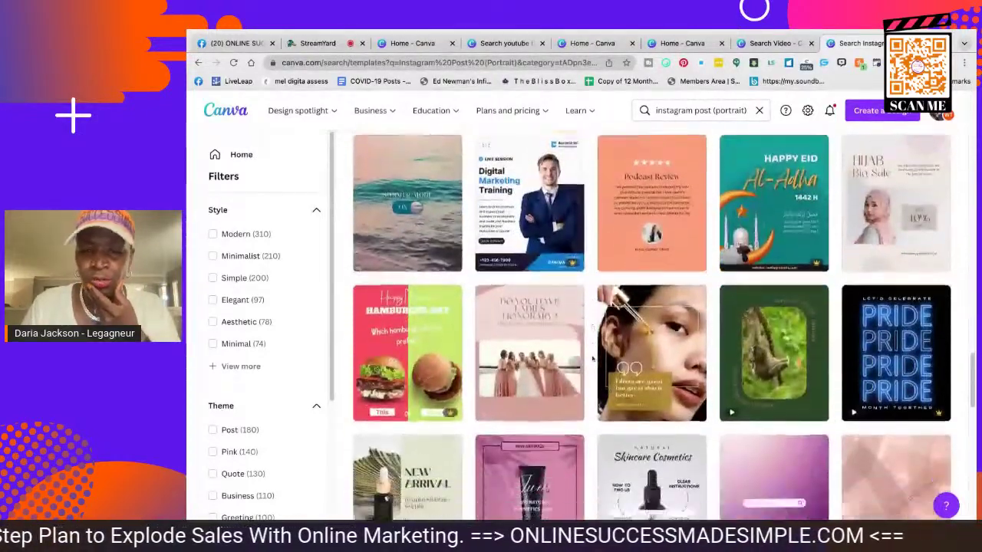
scroll(593, 359, down, 3)
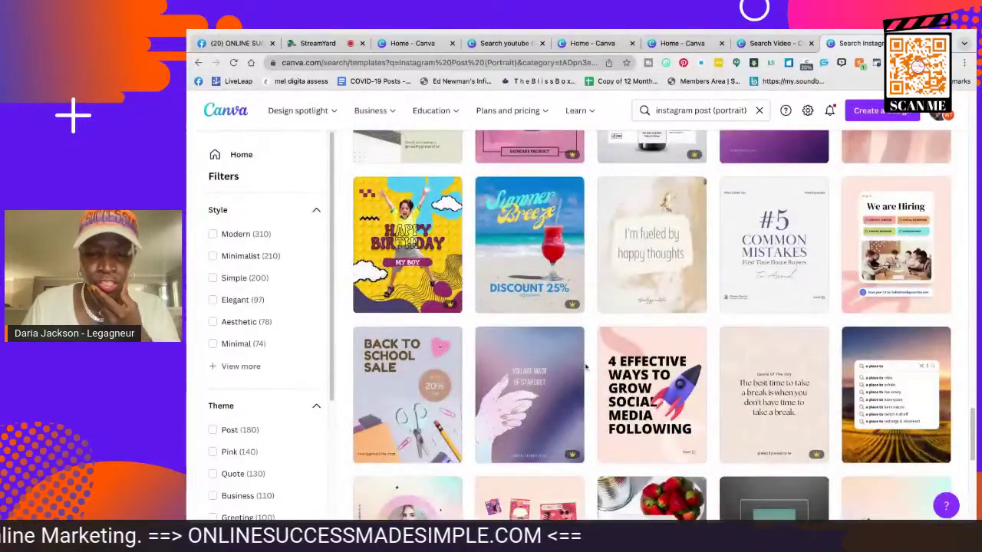
scroll(592, 391, down, 1)
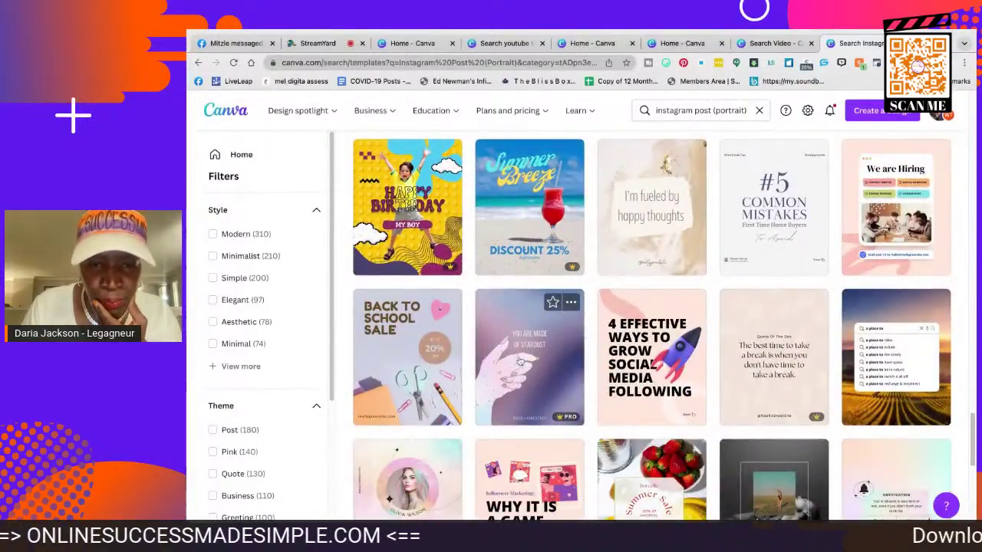
scroll(543, 376, down, 1)
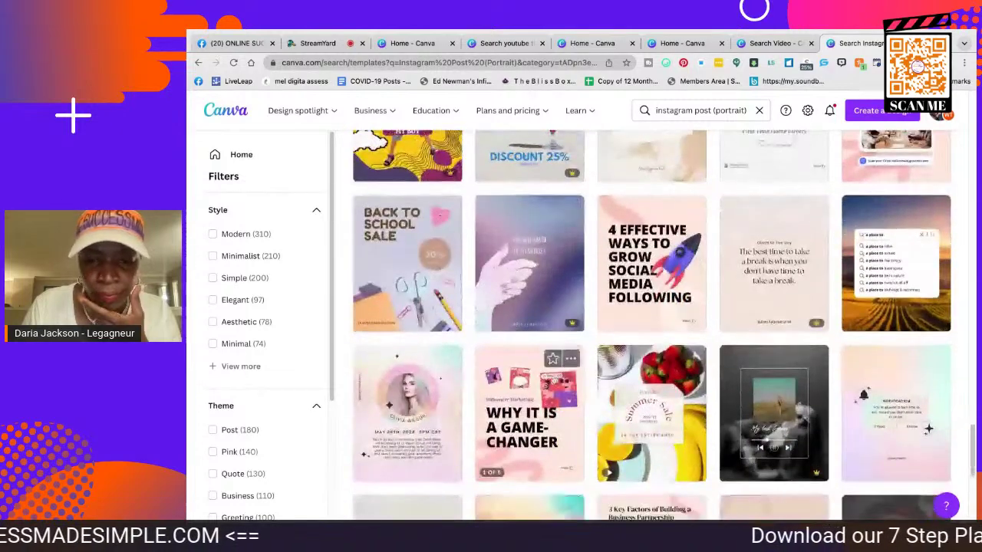
scroll(561, 362, down, 1)
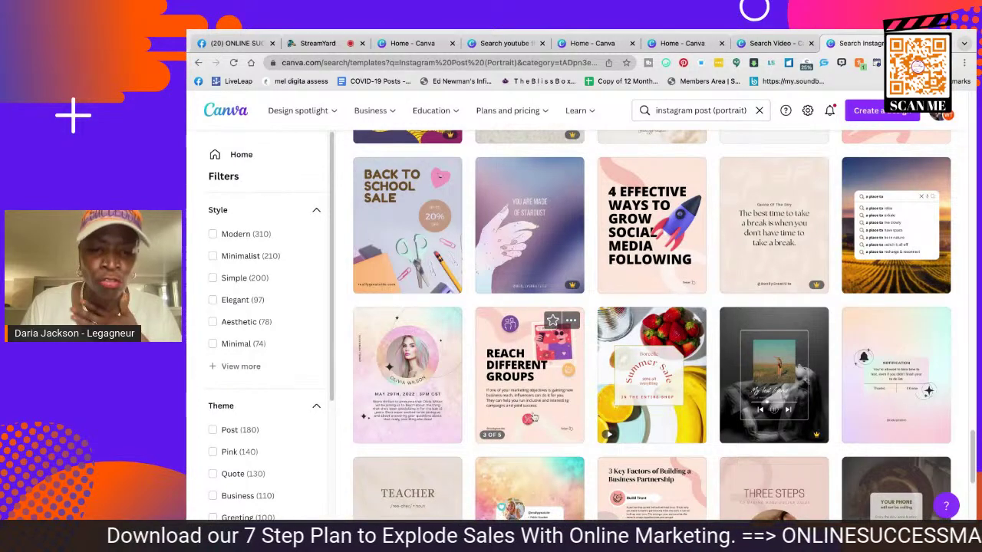
scroll(533, 415, down, 2)
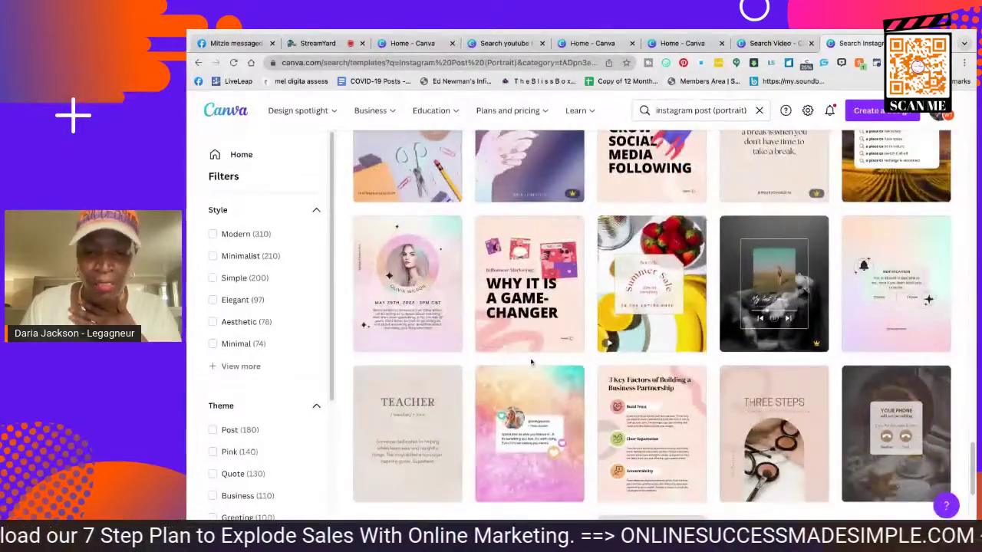
scroll(531, 362, down, 10)
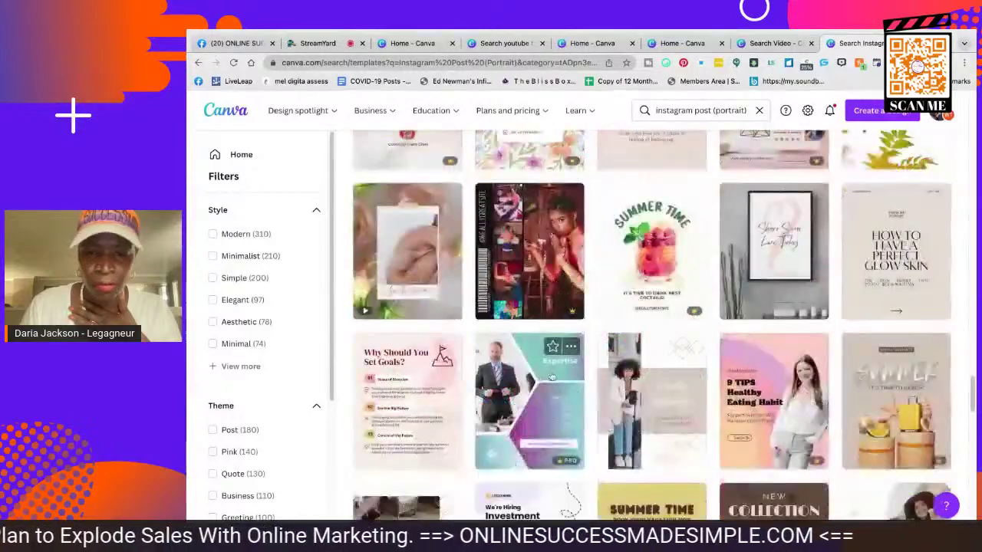
scroll(553, 378, down, 10)
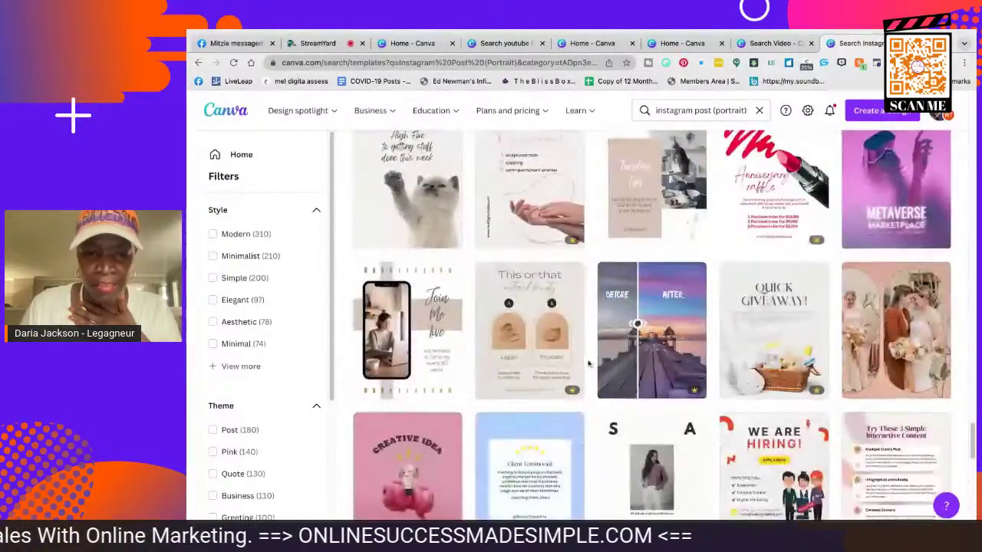
scroll(589, 363, down, 2)
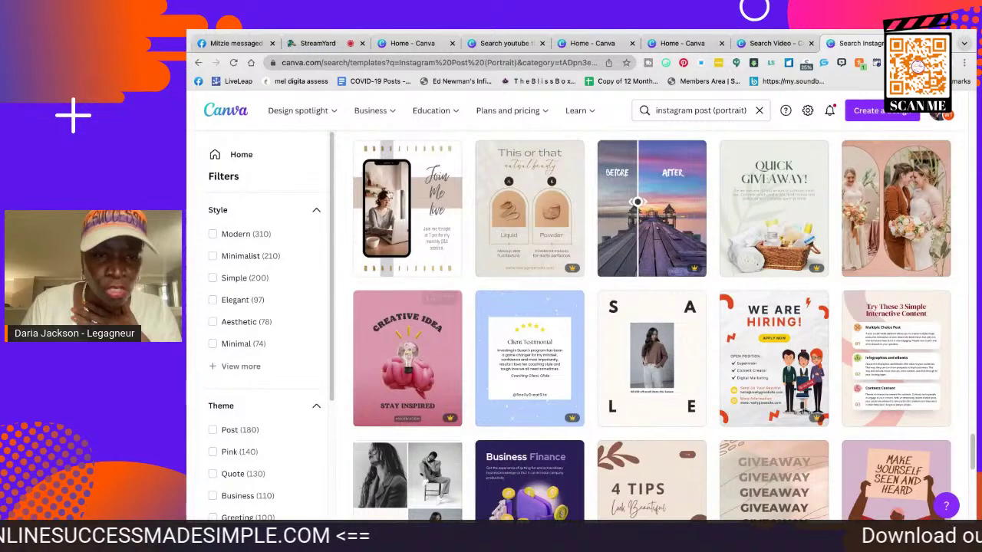
click(423, 243)
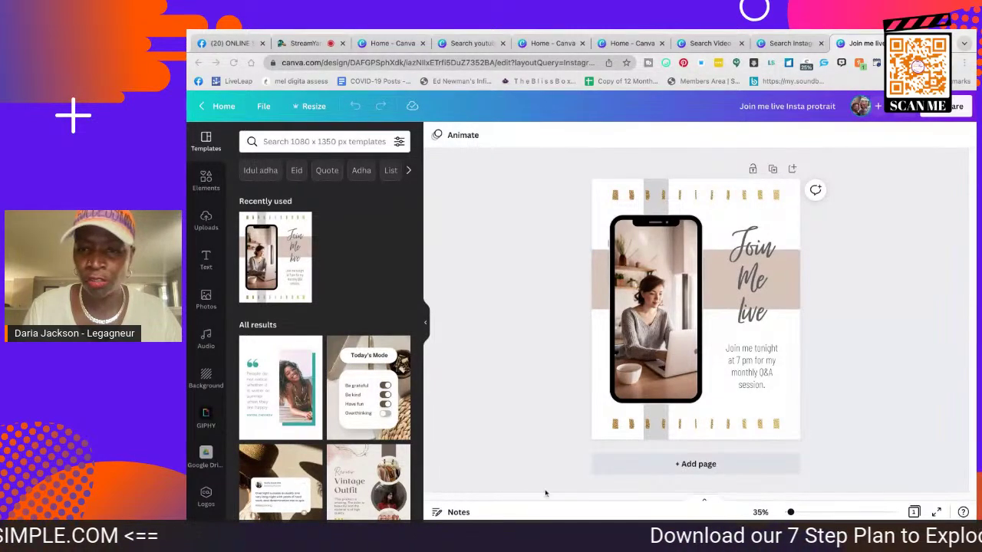
Replace the body text with "FREE VIDEO: See the Brand New Viral List Building System That Pays You 100% Commissions!" and "Want The Link?" on its own line
triple_click(748, 364)
text(FREE VIDEO: See the Brand New Viral List Building System That Pays You 100% Commissions! Want The Link?)
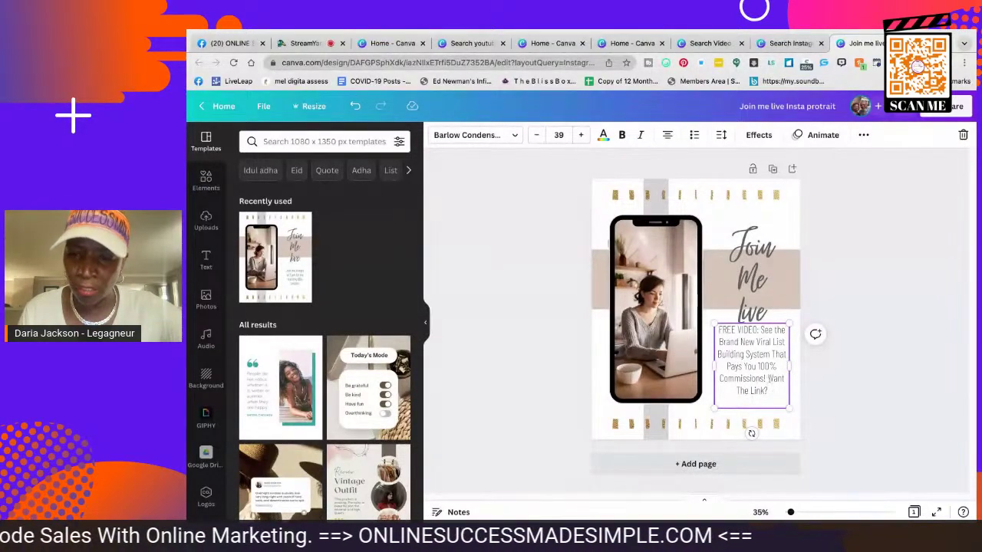
key(Return)
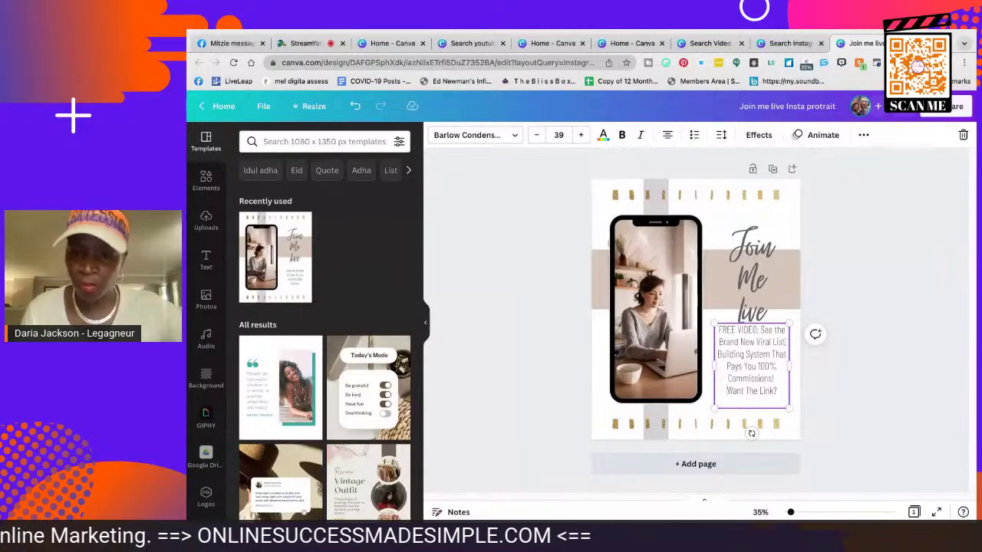
Shrink the "Join Me live" heading to size 125, move the body text up over the brown band and place the heading below it
click(764, 310)
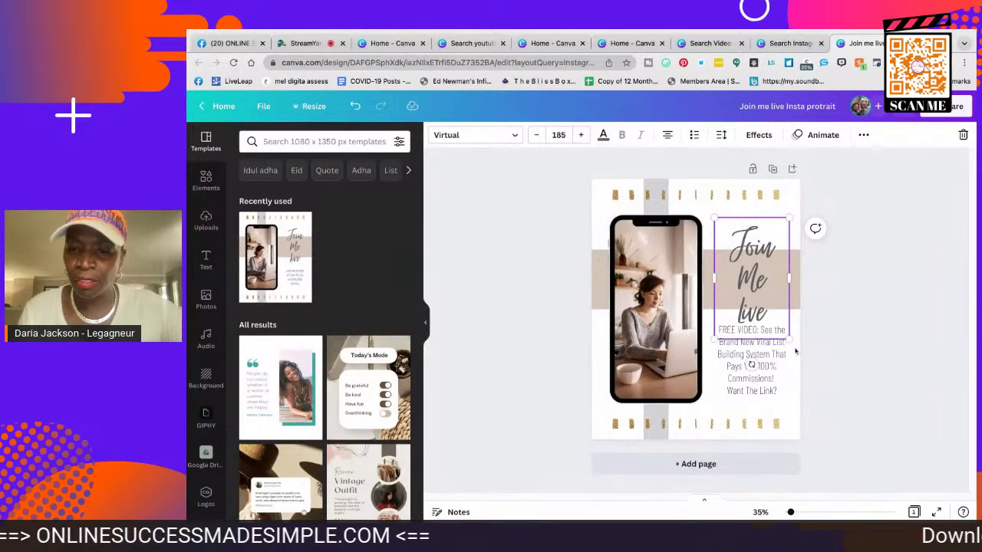
drag(790, 338, 765, 300)
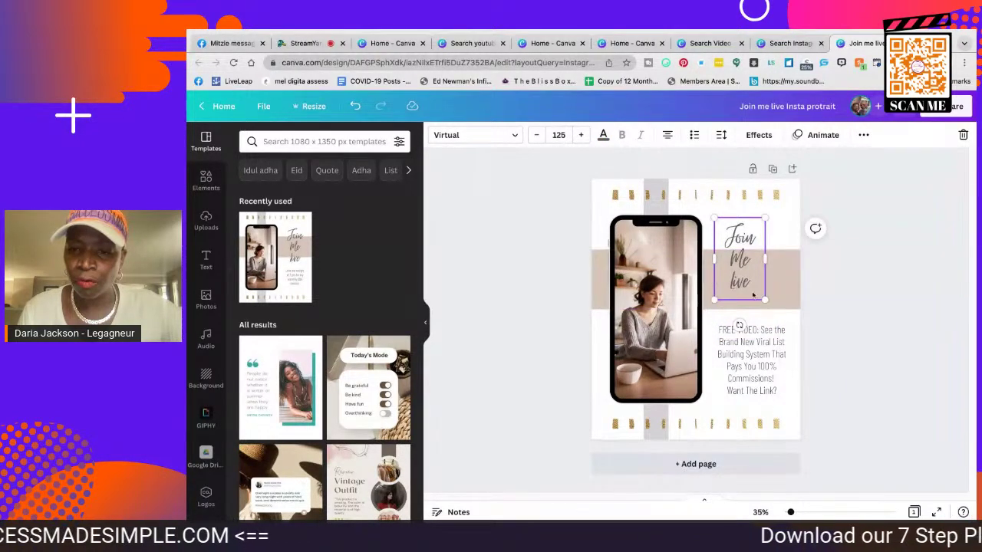
drag(735, 260, 658, 281)
drag(750, 391, 751, 293)
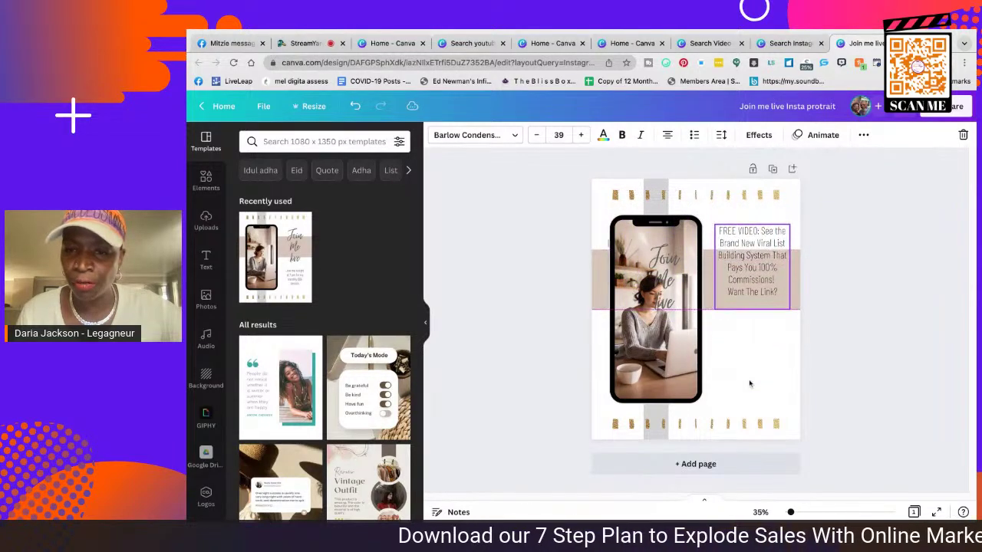
click(675, 288)
drag(675, 287, 726, 335)
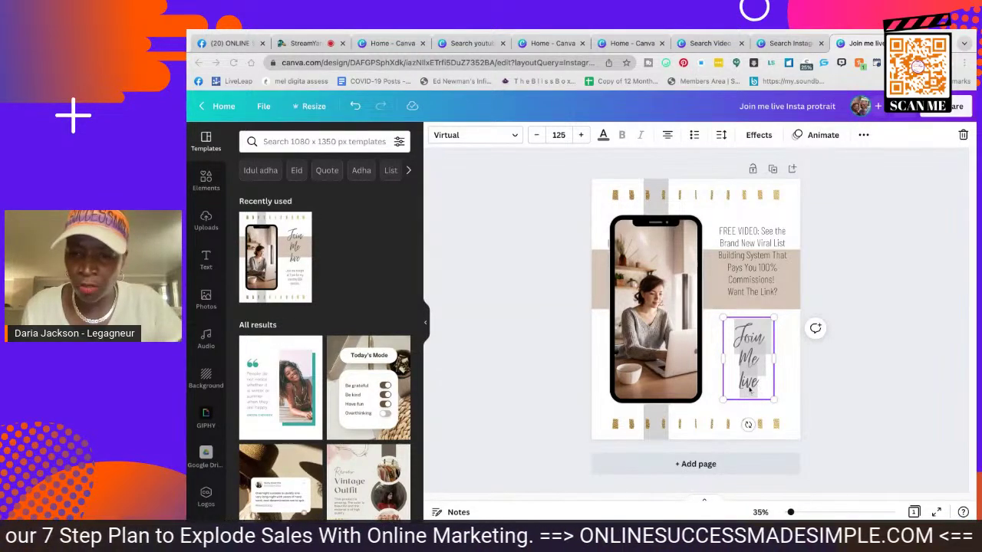
Replace the heading with Drop "Yes" 👇 and set its font to More Sugar
click(750, 389)
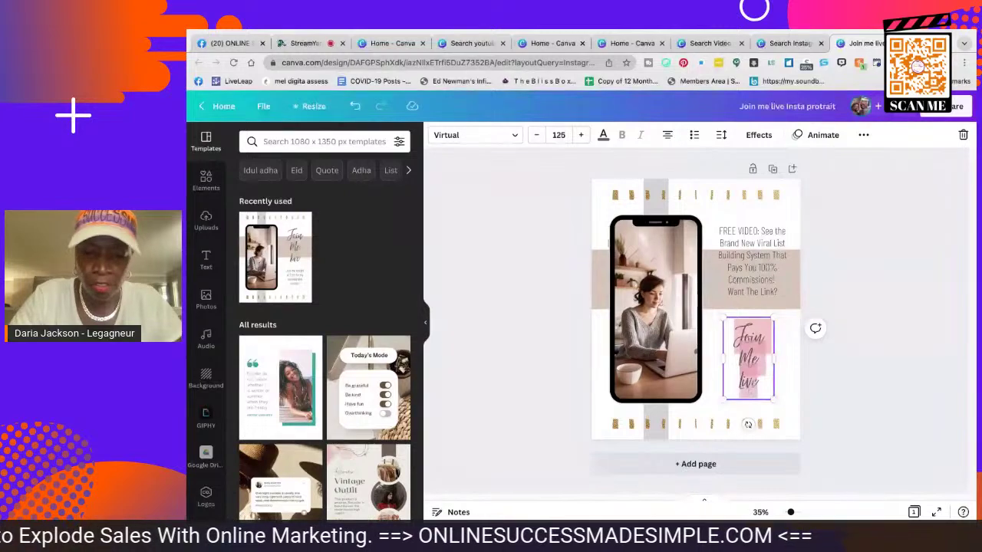
text(Drop "Yes" 👇)
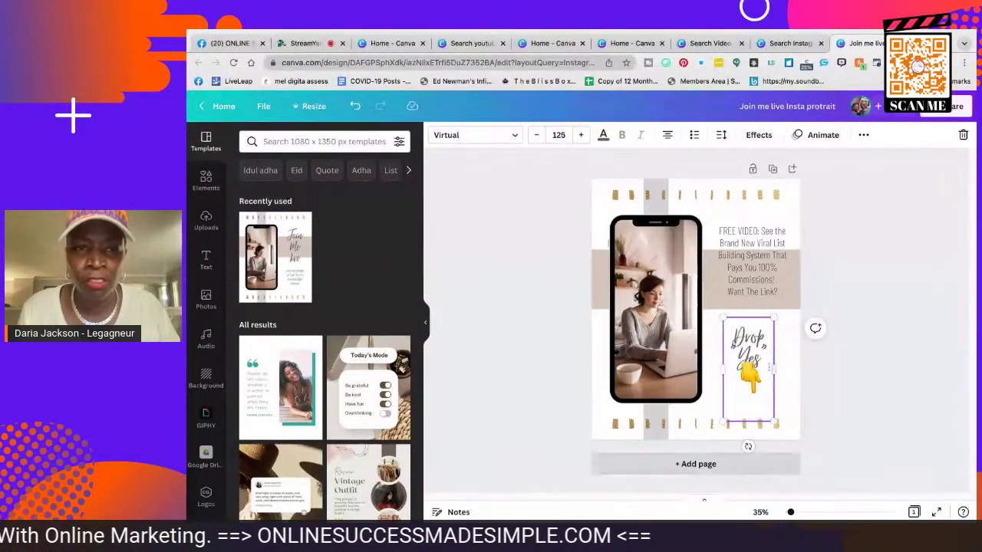
click(512, 135)
click(278, 305)
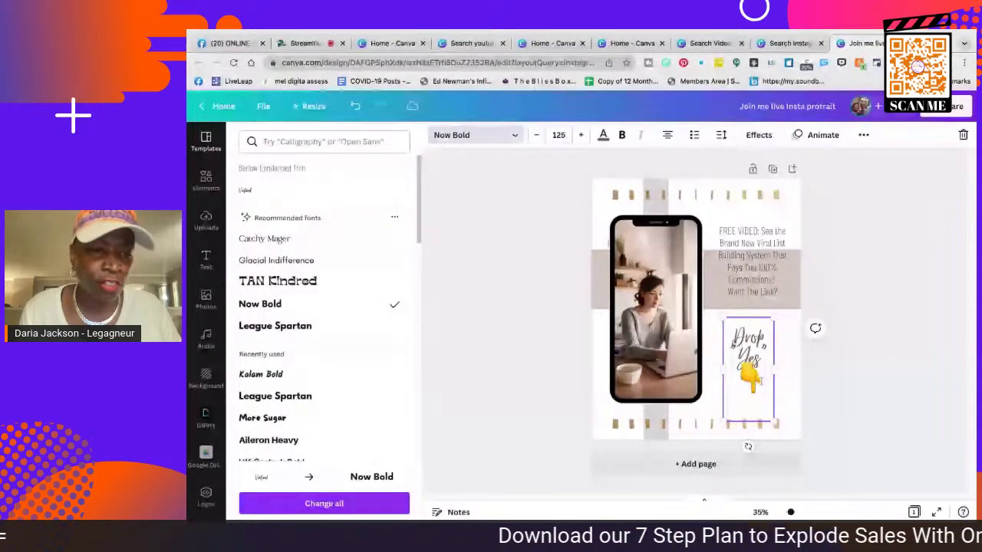
key(ctrl+z)
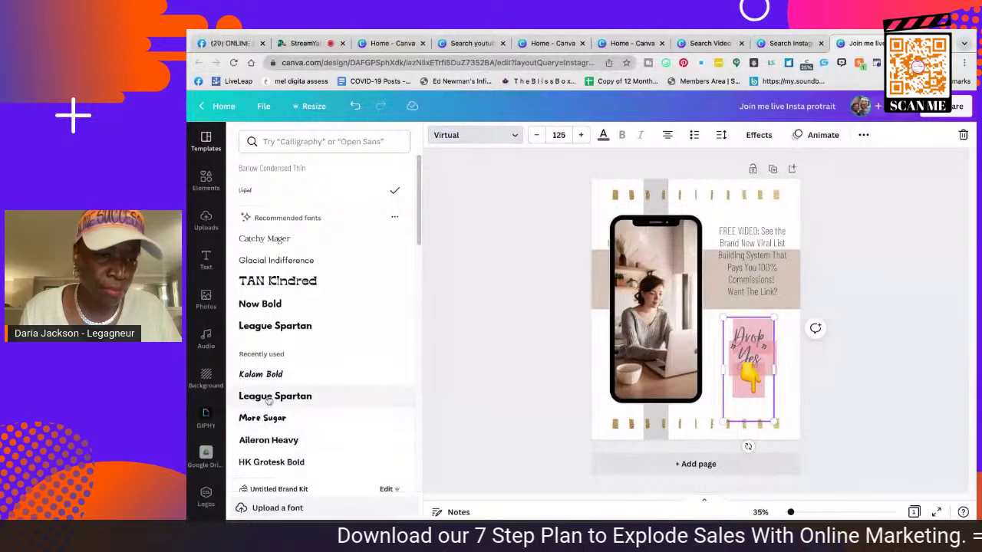
click(262, 422)
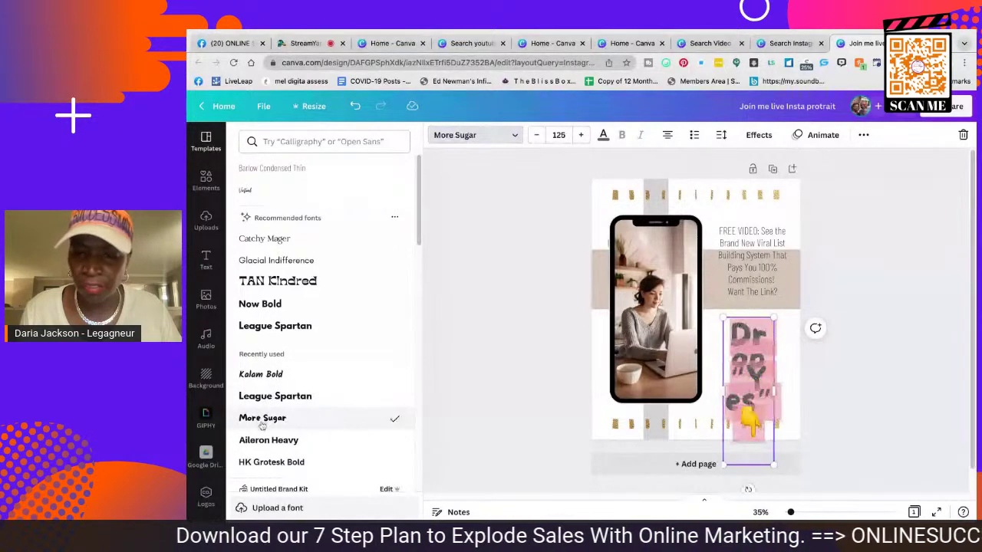
Reduce the Drop "Yes" text to size 83.2 and widen its text box to about 442
click(536, 138)
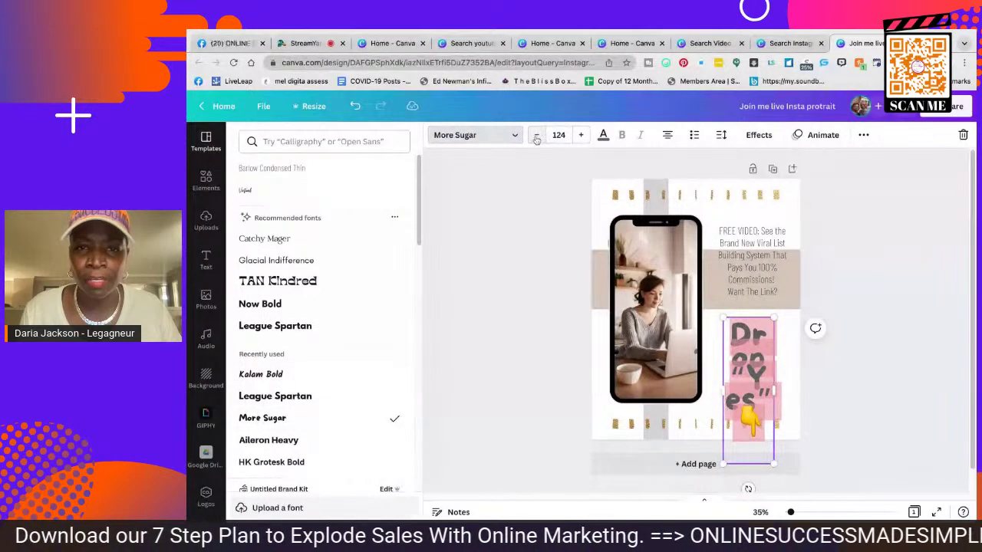
click(536, 139)
click(537, 139)
click(536, 139)
click(536, 139)
click(536, 139)
click(536, 139)
click(536, 139)
click(537, 140)
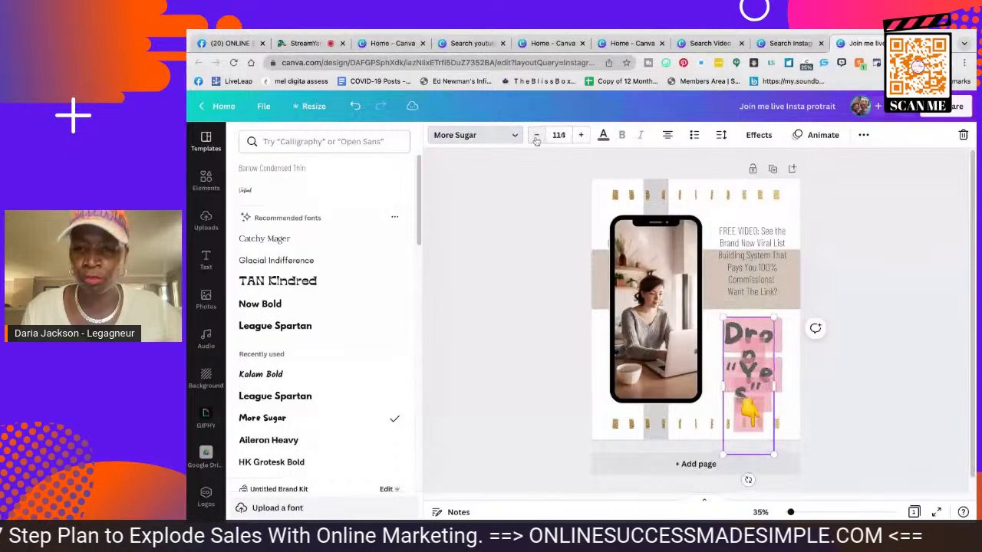
click(536, 140)
click(536, 140)
click(536, 139)
click(536, 140)
click(536, 139)
click(536, 140)
click(536, 135)
click(536, 135)
click(537, 135)
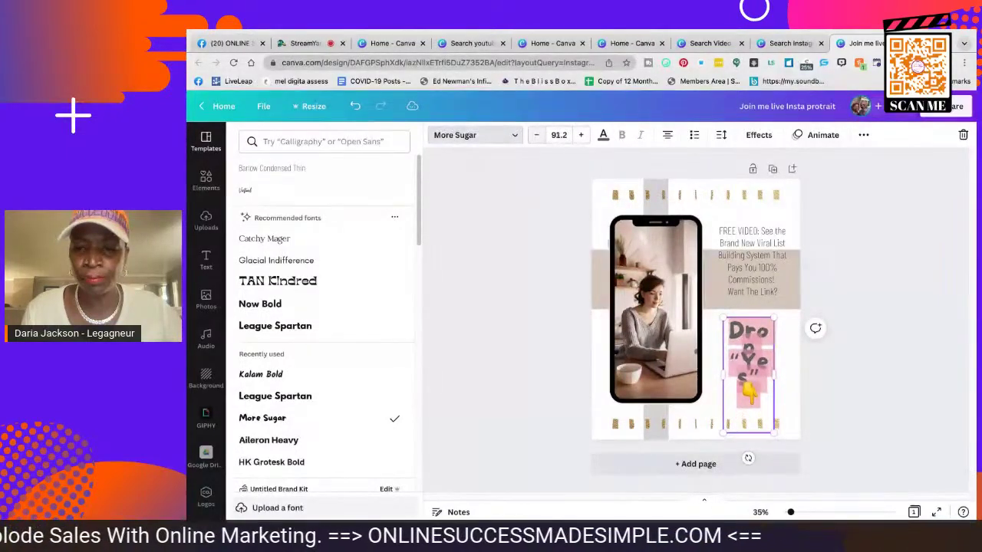
click(536, 135)
click(536, 135)
click(536, 135)
click(536, 135)
click(536, 135)
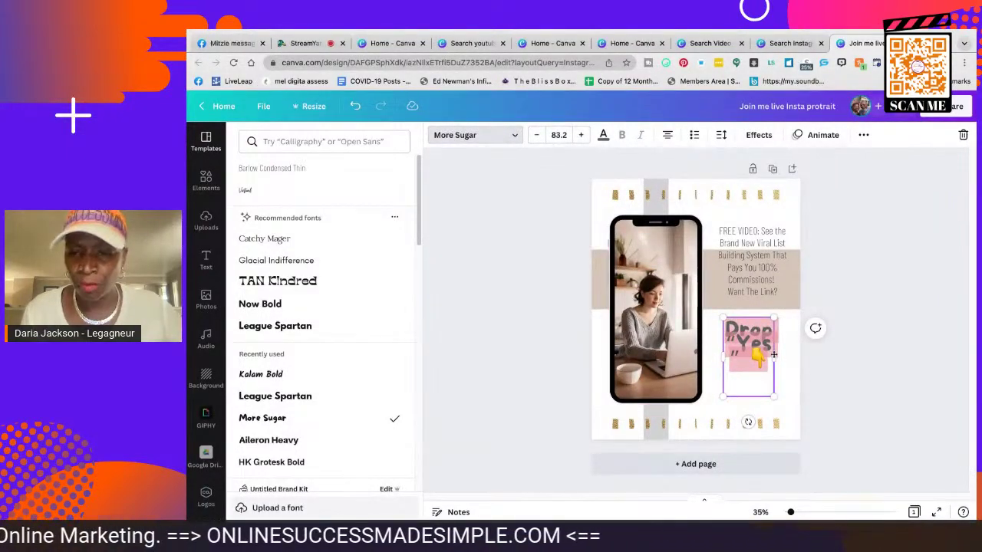
drag(775, 357, 800, 357)
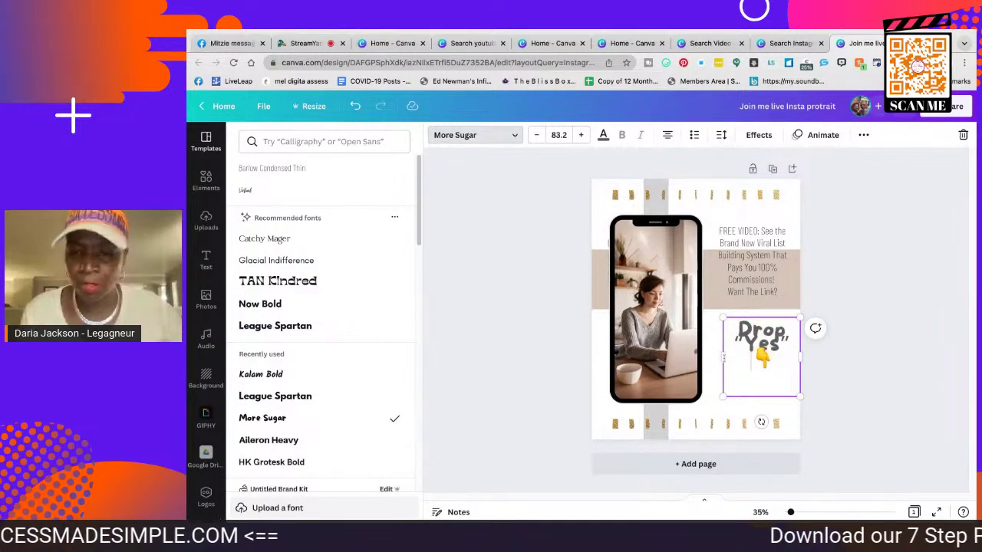
drag(722, 356, 715, 357)
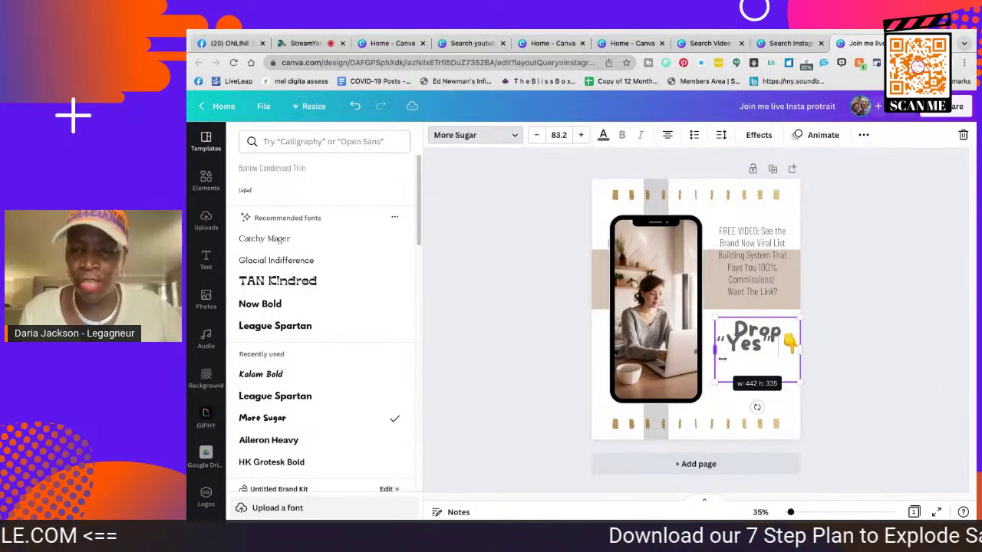
Set the Drop "Yes" text's line spacing to 1.62 and align it left
drag(797, 349, 715, 349)
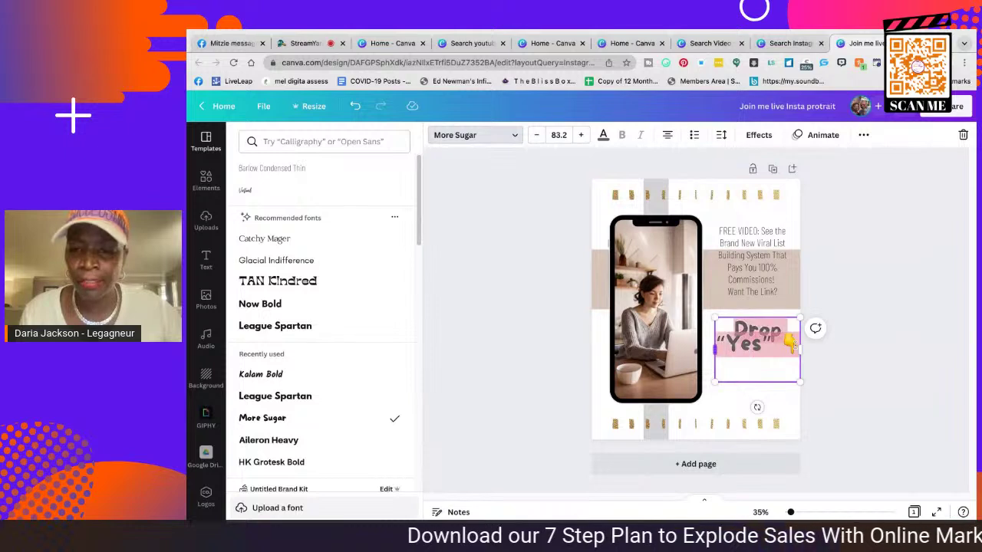
click(721, 135)
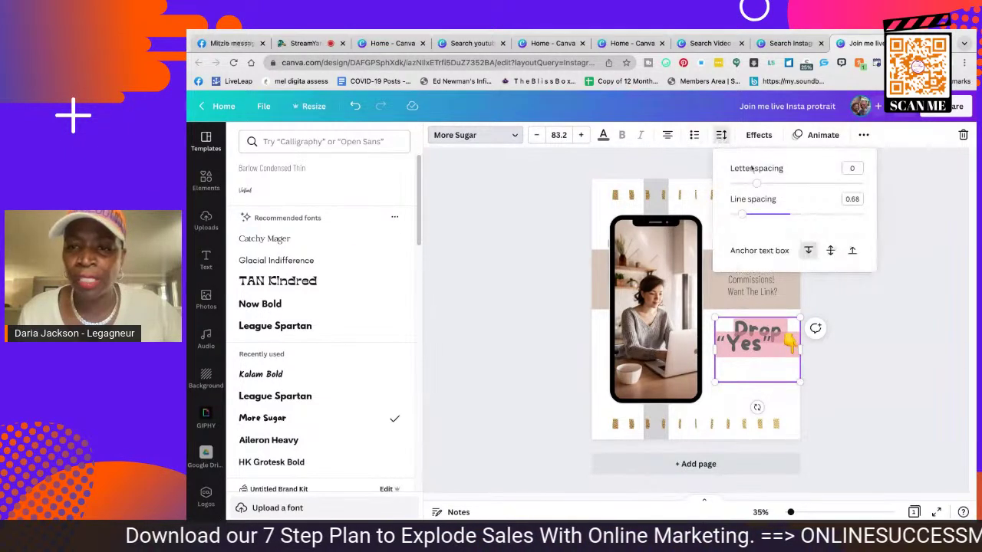
double_click(748, 215)
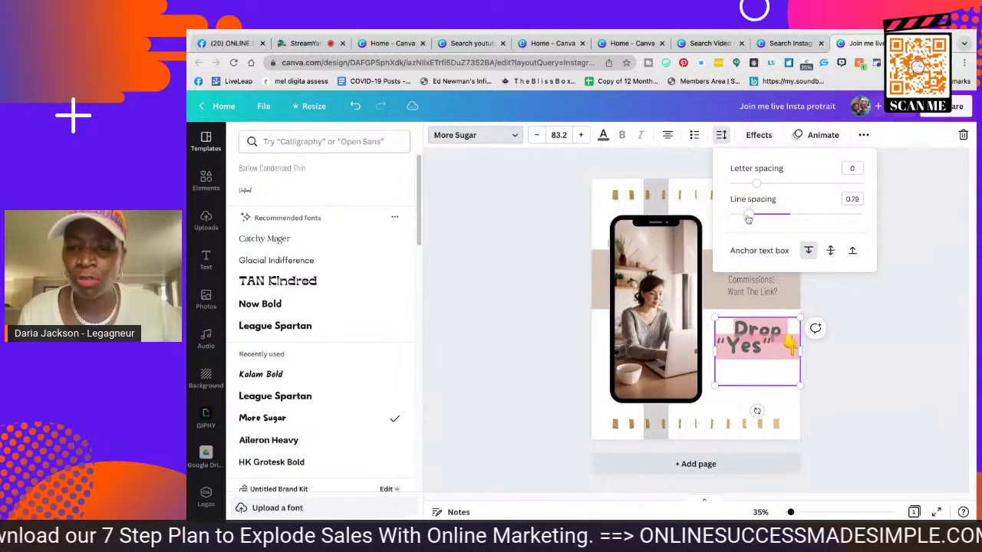
drag(789, 215, 804, 215)
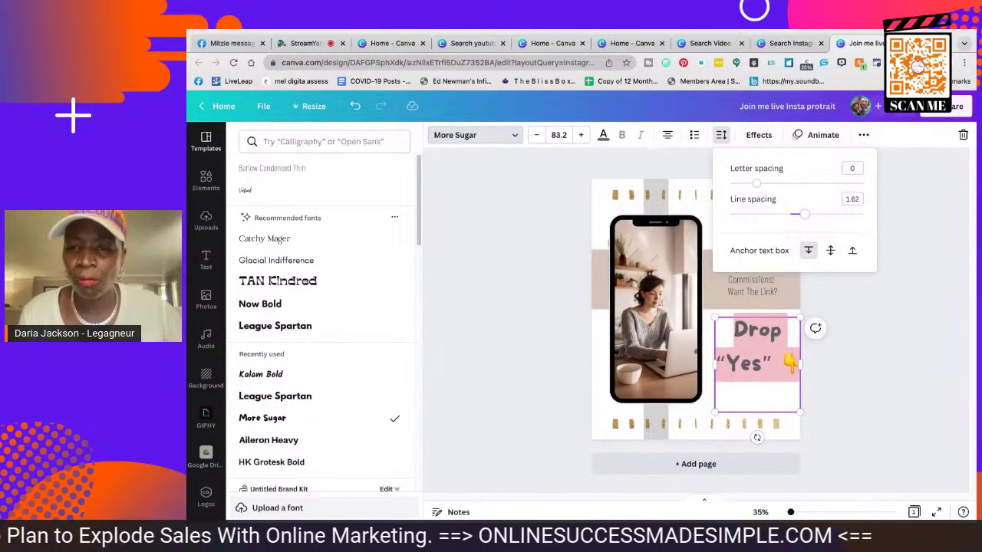
click(669, 136)
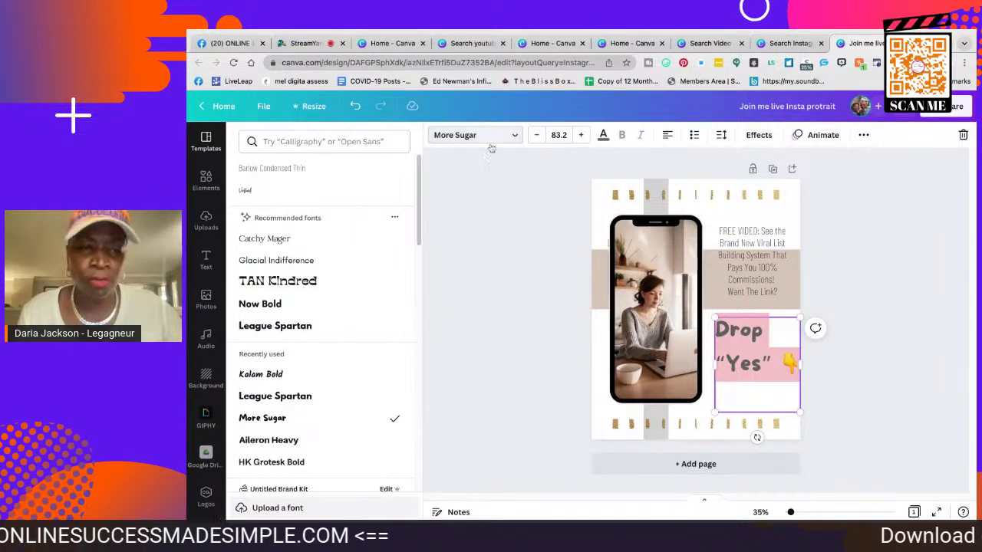
Reduce the Drop "Yes" text's font size to 65.2
click(537, 136)
click(537, 136)
click(537, 135)
click(537, 136)
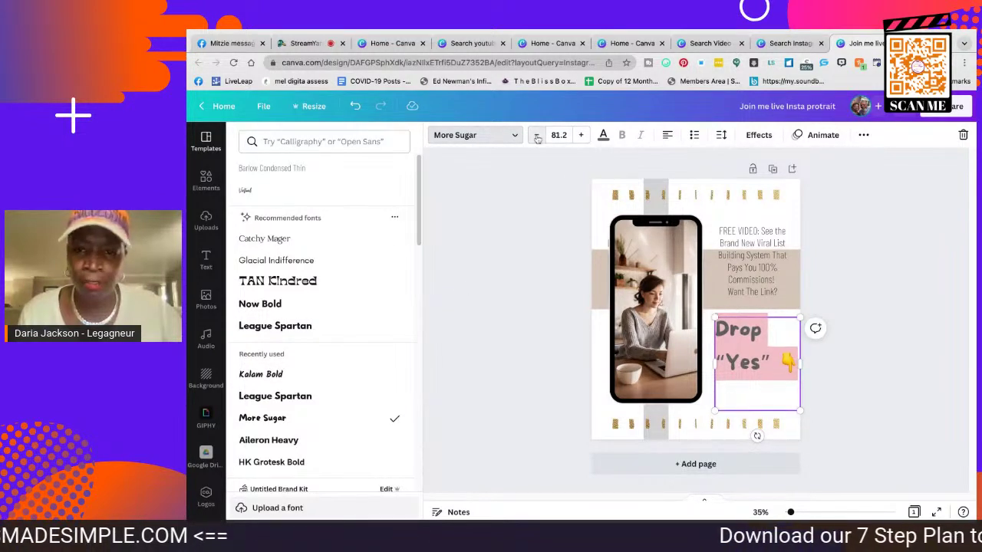
click(537, 136)
click(537, 136)
click(537, 136)
click(537, 136)
click(537, 136)
click(537, 136)
click(537, 136)
click(537, 136)
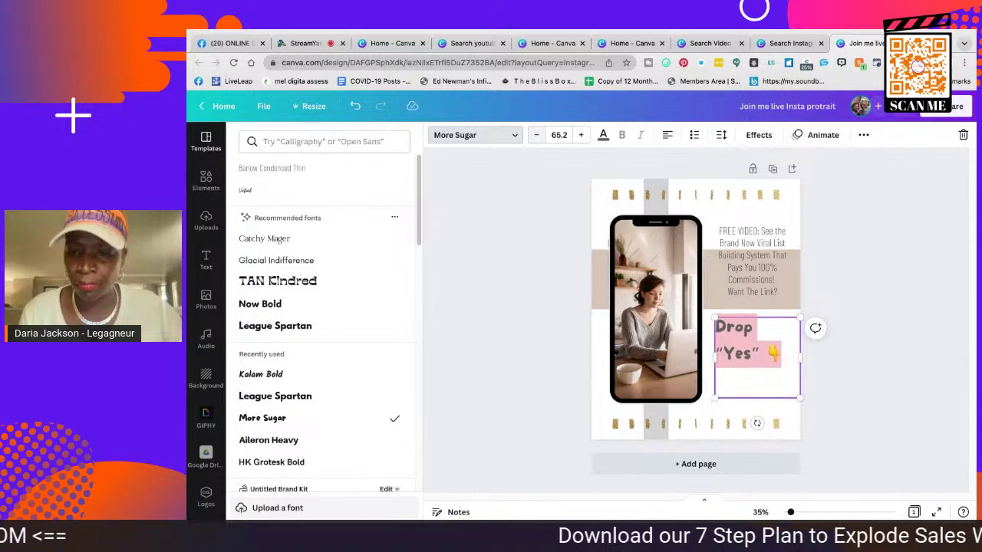
Reduce the Drop "Yes" text's font size to 46.2
click(537, 135)
click(537, 136)
click(537, 136)
click(537, 136)
click(537, 136)
click(537, 136)
click(537, 135)
click(537, 135)
click(537, 136)
click(537, 136)
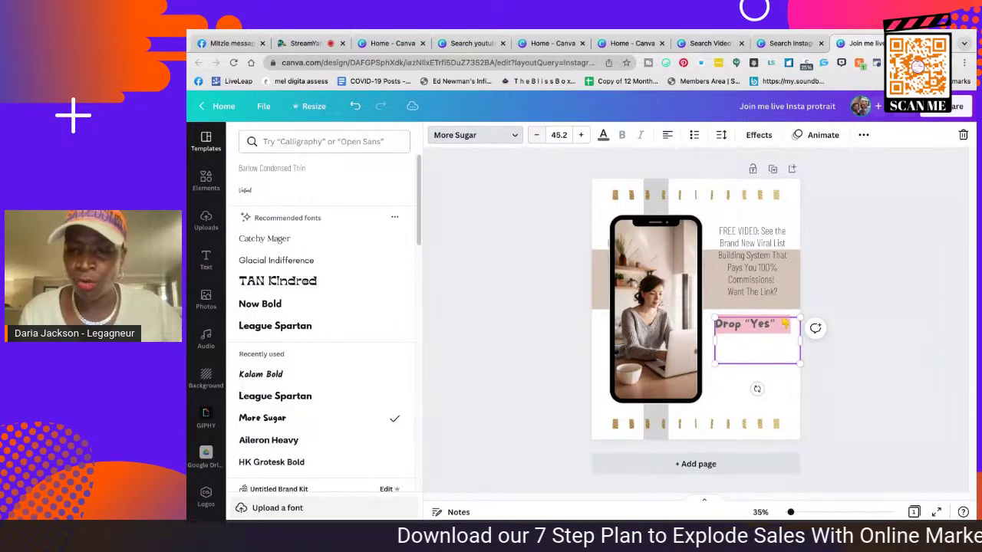
click(537, 136)
click(537, 136)
click(581, 135)
click(581, 135)
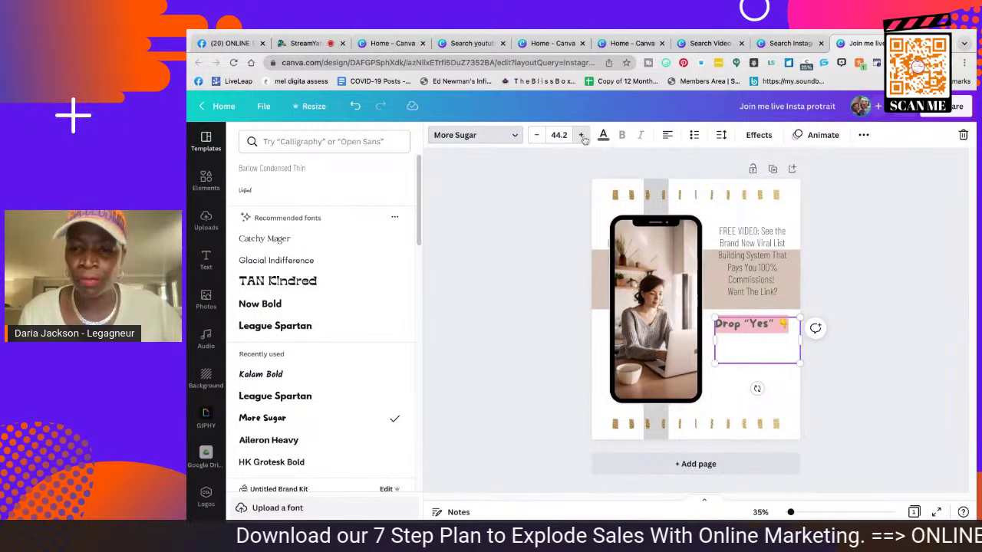
click(581, 135)
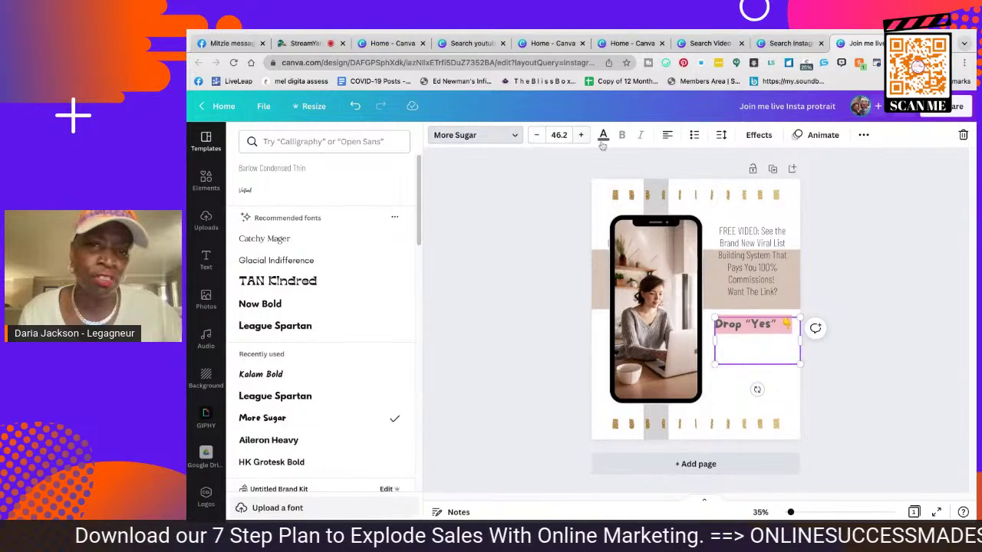
Move the Drop "Yes" text and the FREE VIDEO paragraph lower on the page beside the phone
click(758, 352)
drag(757, 315, 757, 340)
drag(748, 296, 749, 316)
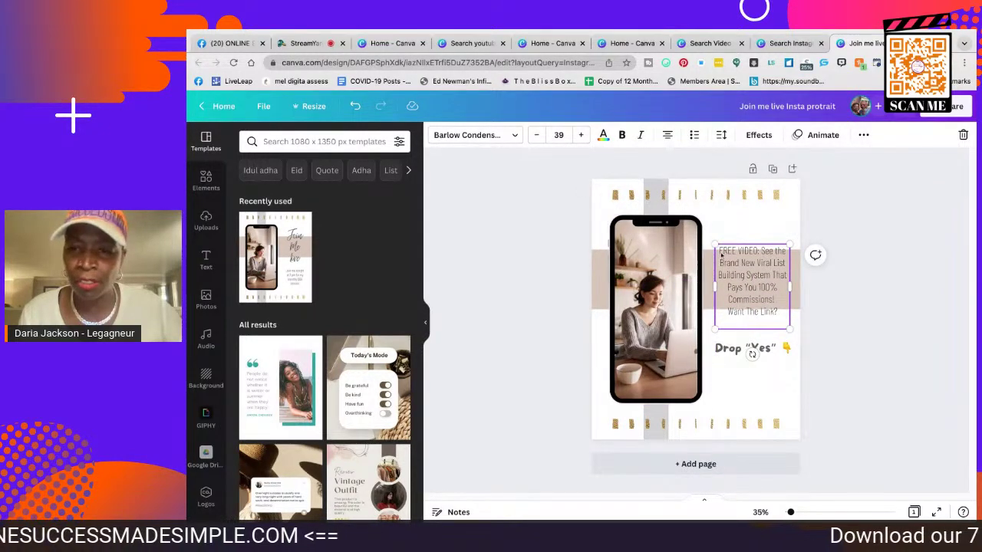
Enlarge the FREE VIDEO paragraph to size 43, make it bold and nudge it slightly down and to the right
drag(714, 245, 707, 237)
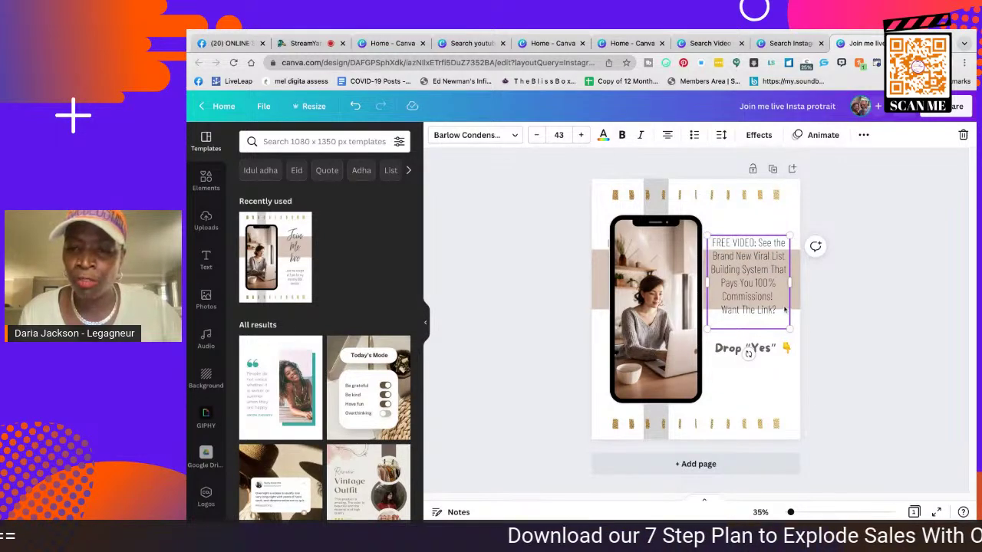
drag(779, 311, 707, 236)
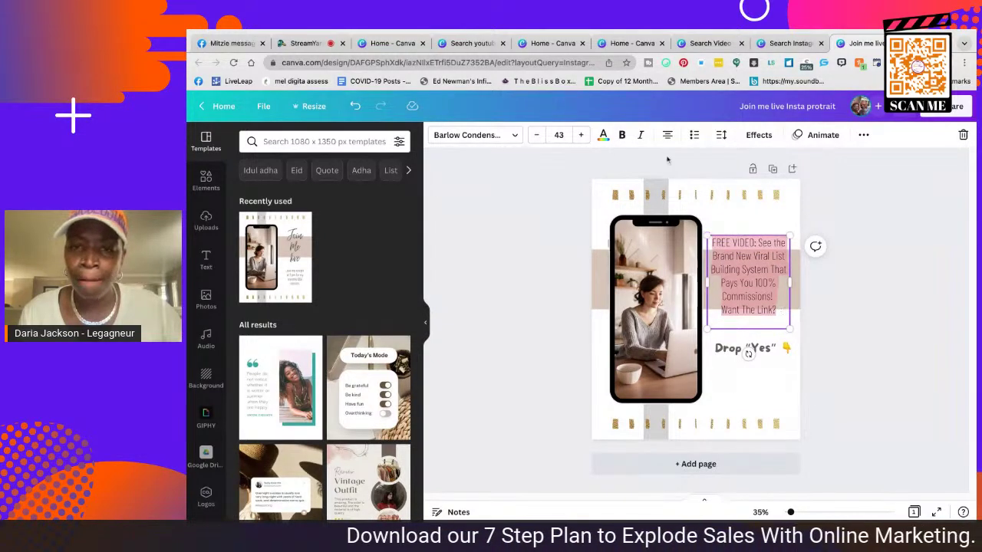
click(622, 136)
click(869, 318)
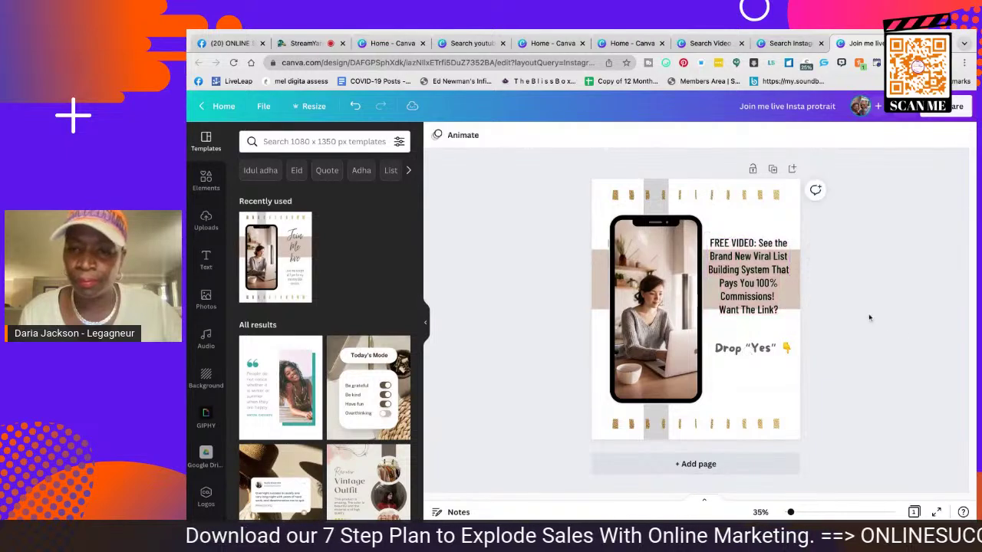
click(754, 288)
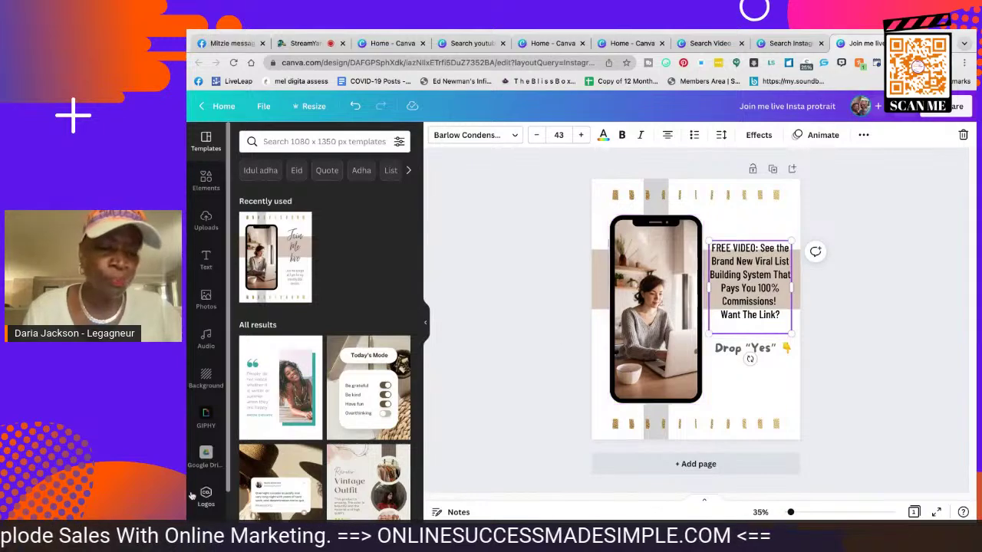
Search the elements for "woman typing" and look through the results for a suitable clip
click(315, 146)
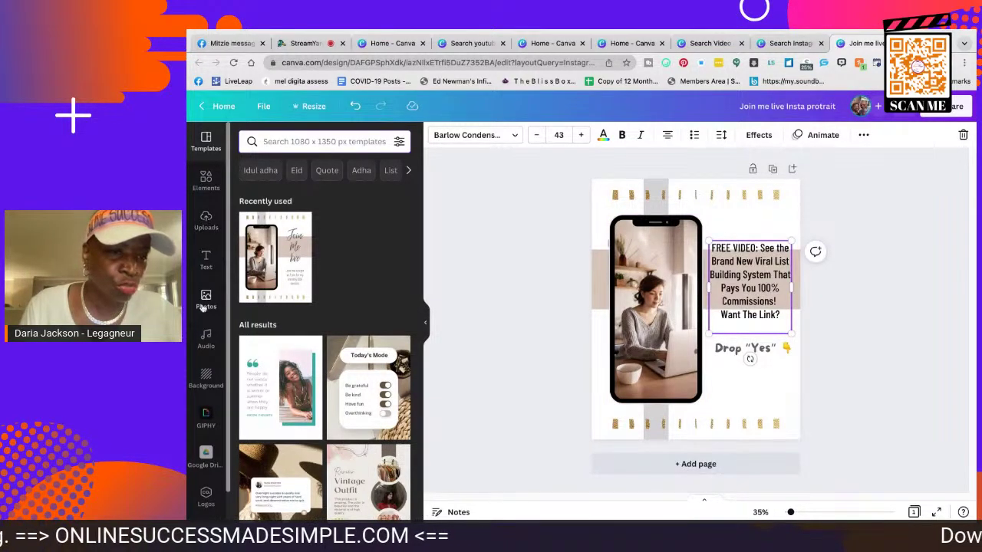
click(206, 178)
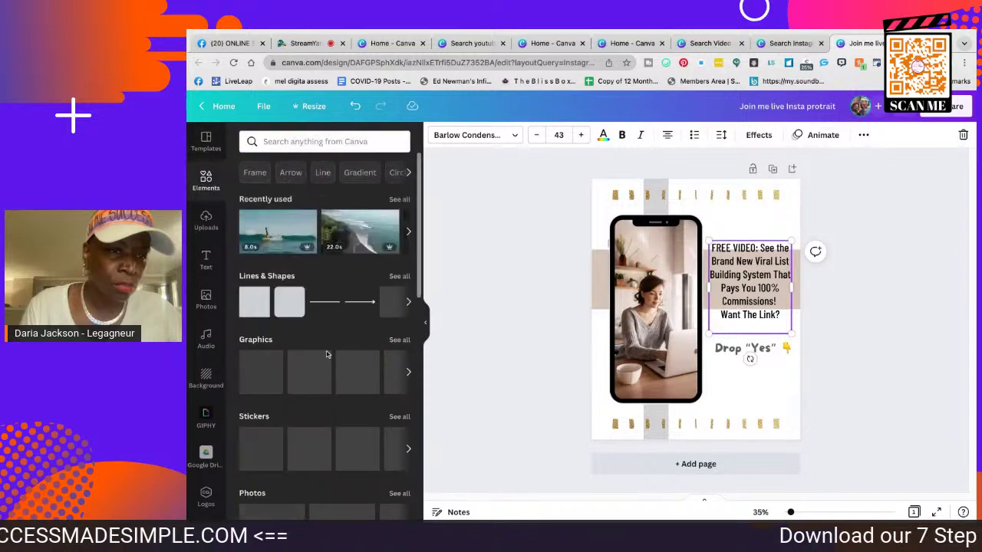
click(336, 141)
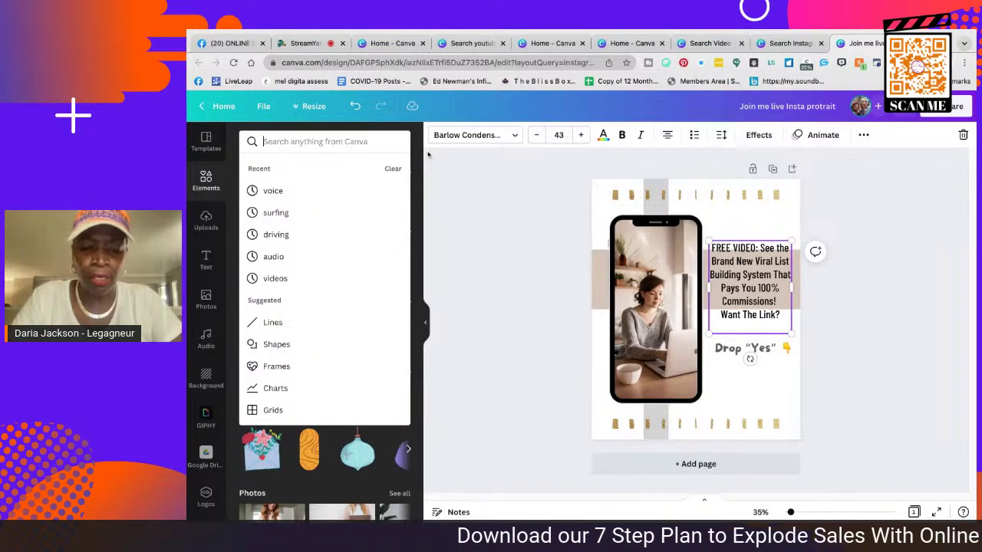
text(wom)
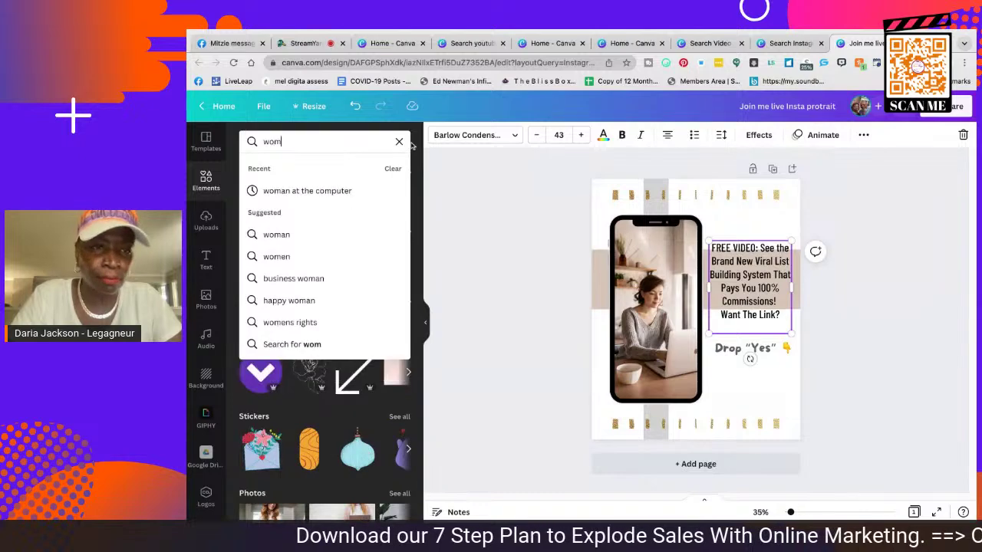
text(an typing)
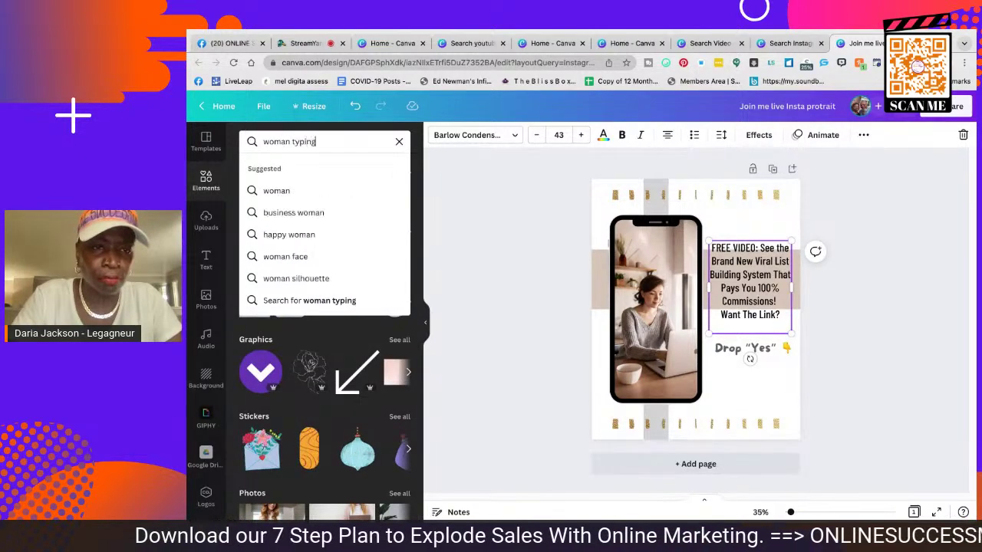
key(Return)
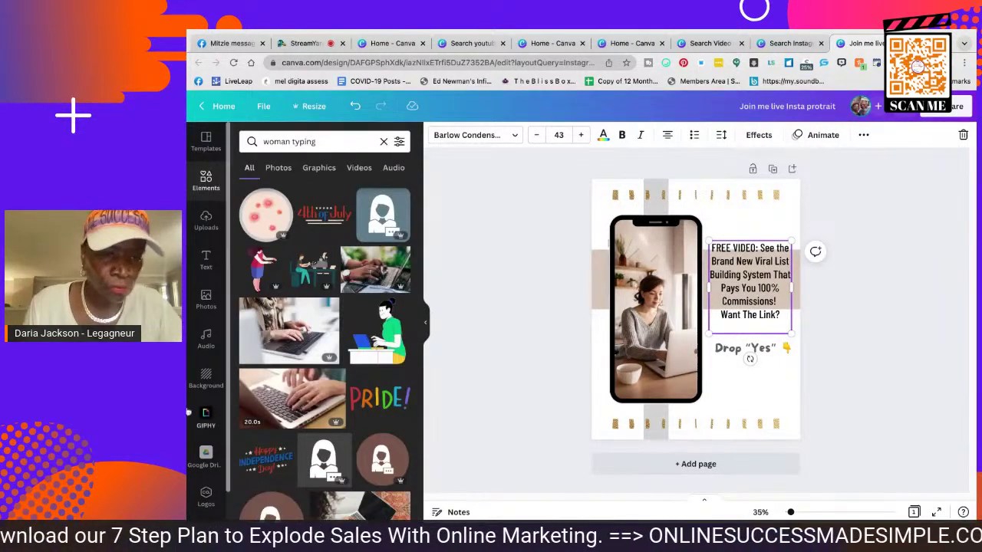
scroll(292, 362, down, 5)
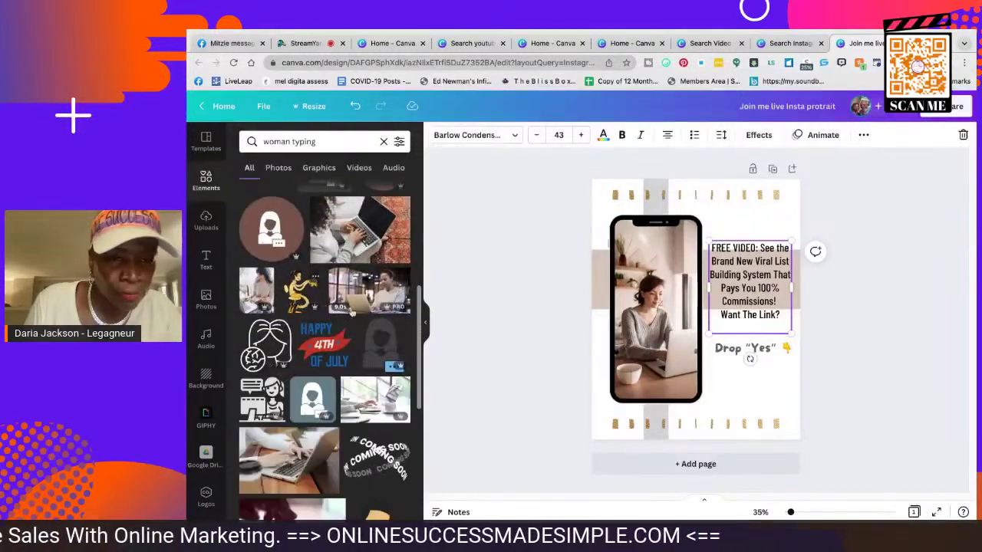
scroll(337, 337, down, 1)
scroll(333, 348, down, 5)
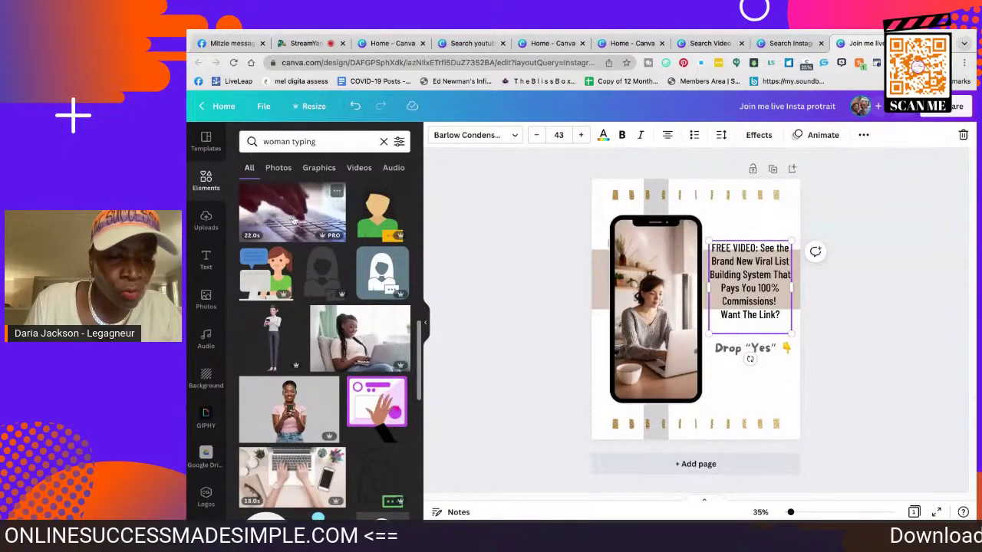
scroll(303, 437, down, 2)
scroll(303, 437, down, 4)
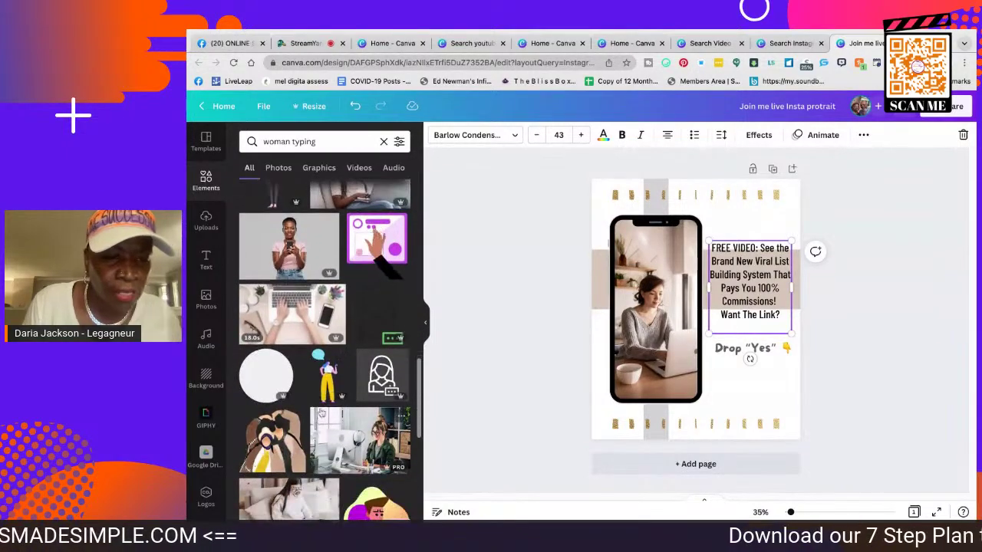
scroll(358, 302, down, 4)
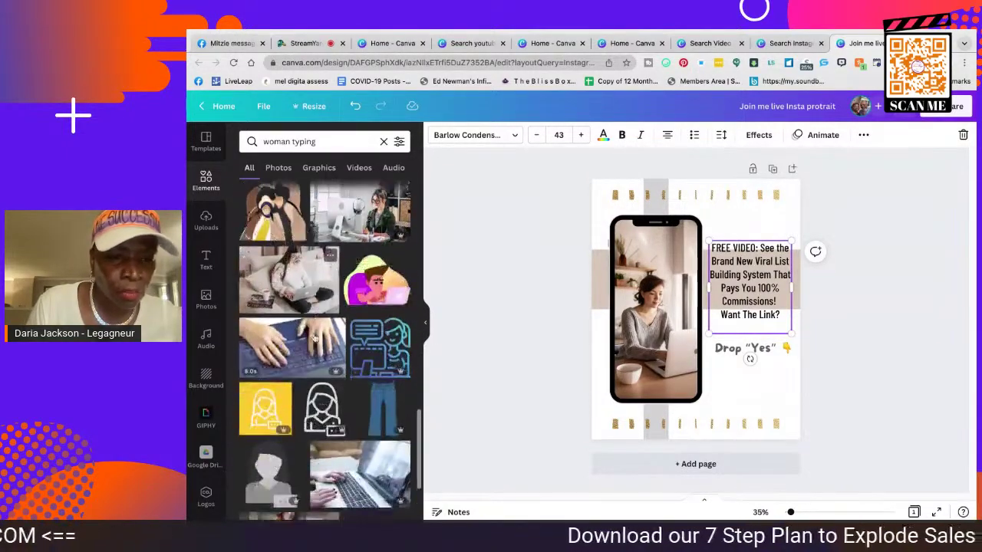
scroll(334, 395, down, 2)
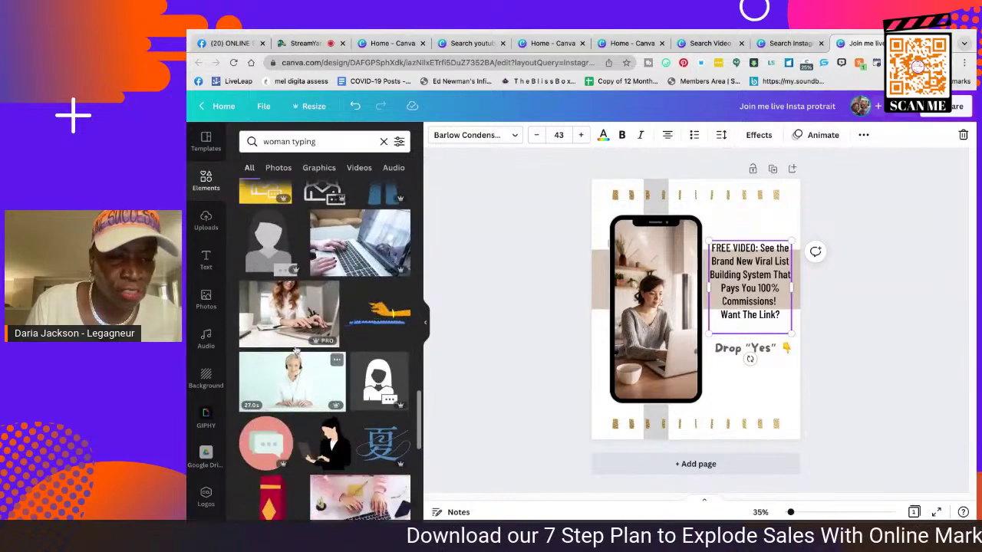
scroll(291, 314, down, 5)
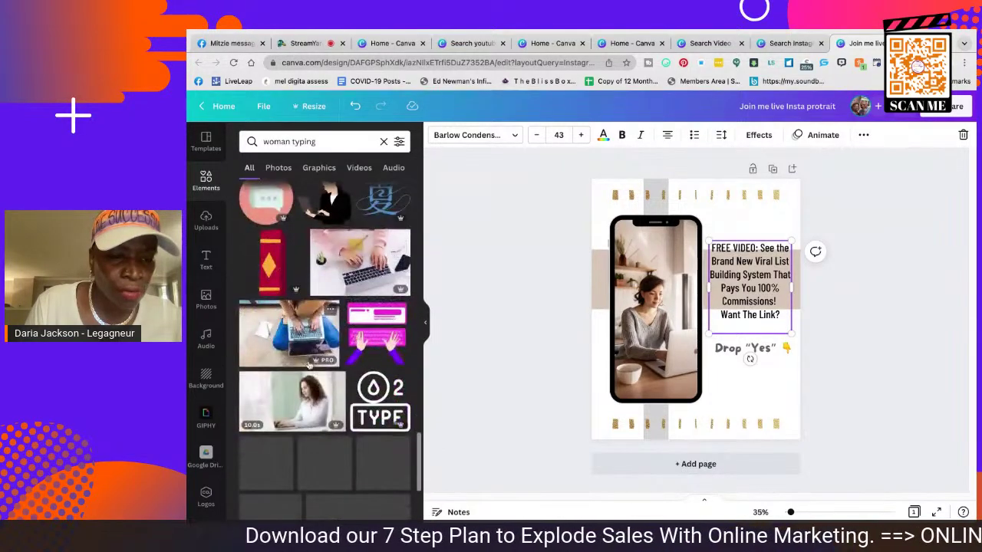
scroll(330, 384, down, 3)
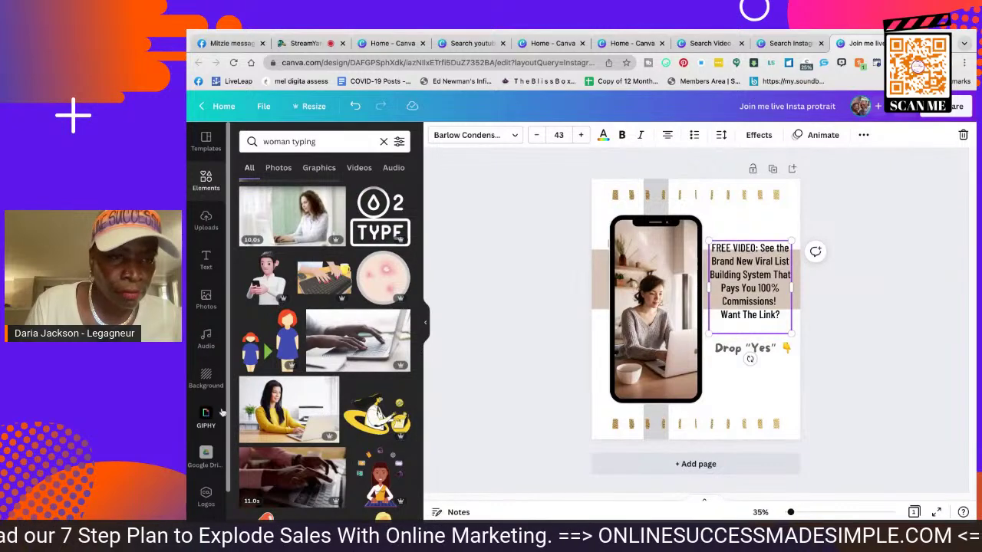
Refine the elements search to "woman typing video"
click(330, 143)
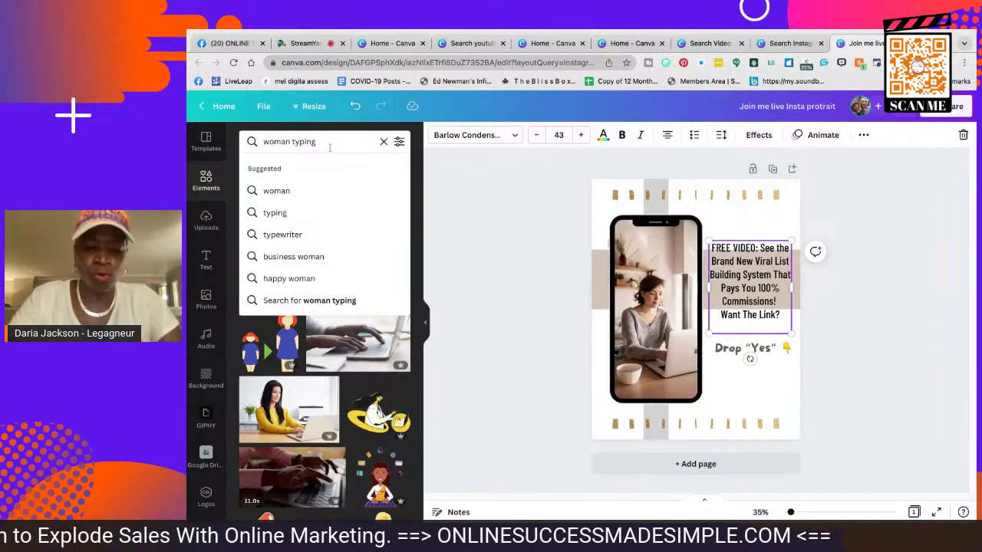
text(video)
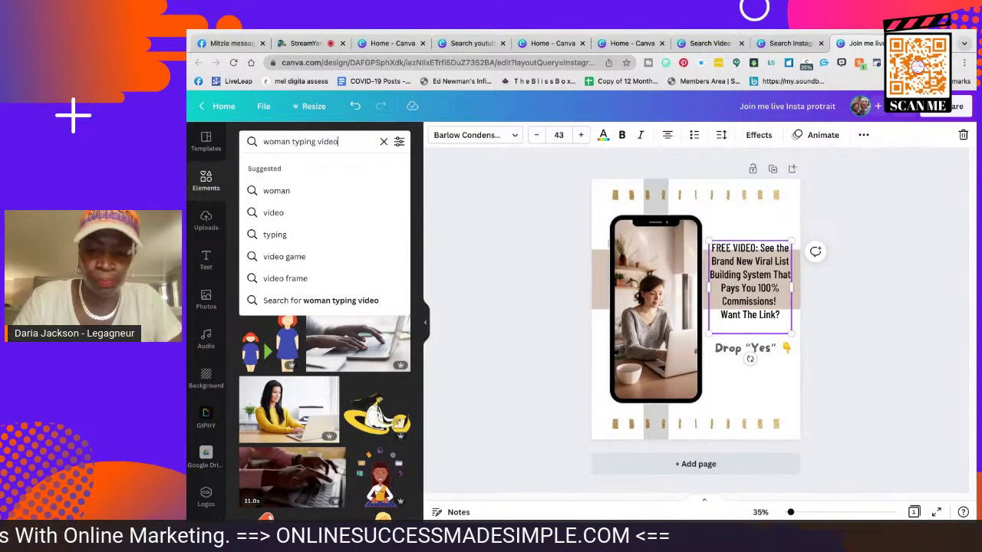
key(Return)
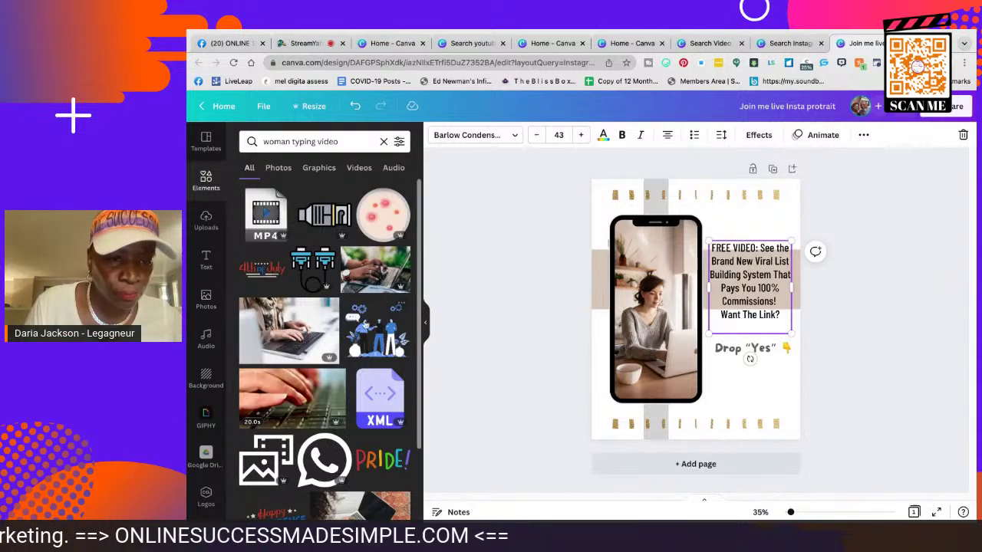
Replace the photo in the phone frame with the 9-second clip of a woman typing on a laptop, shifted so she fits the frame
scroll(292, 337, down, 1)
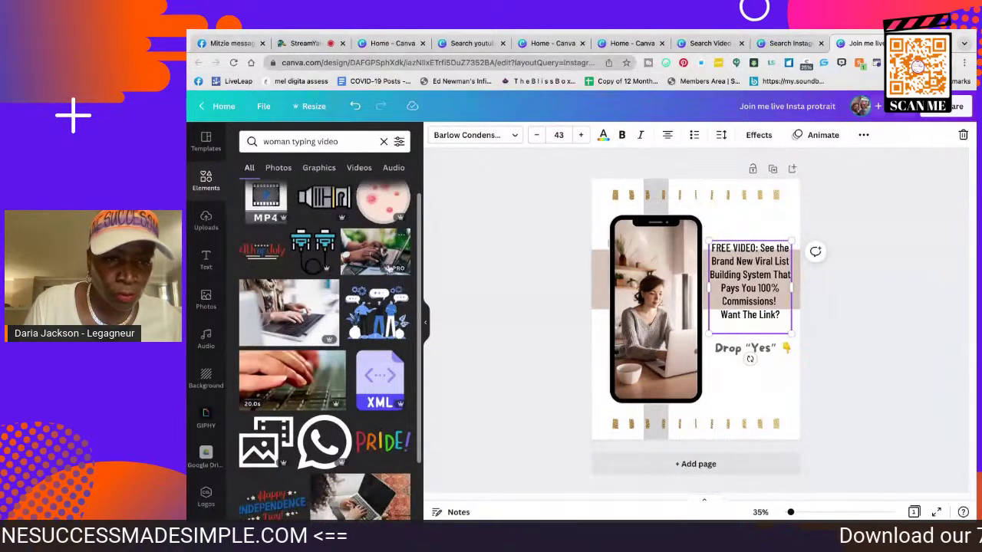
scroll(330, 330, down, 5)
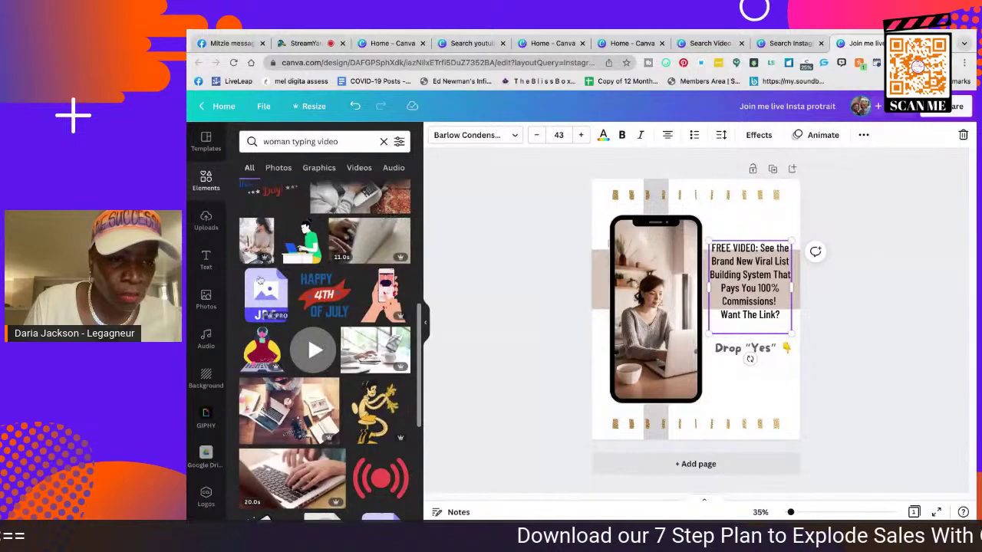
scroll(337, 461, down, 5)
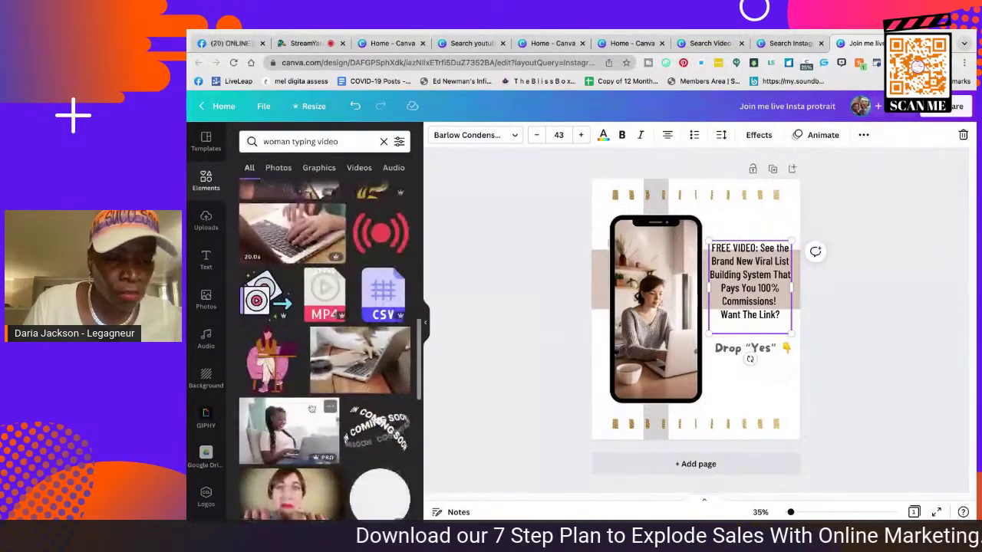
scroll(310, 405, down, 1)
scroll(292, 397, down, 4)
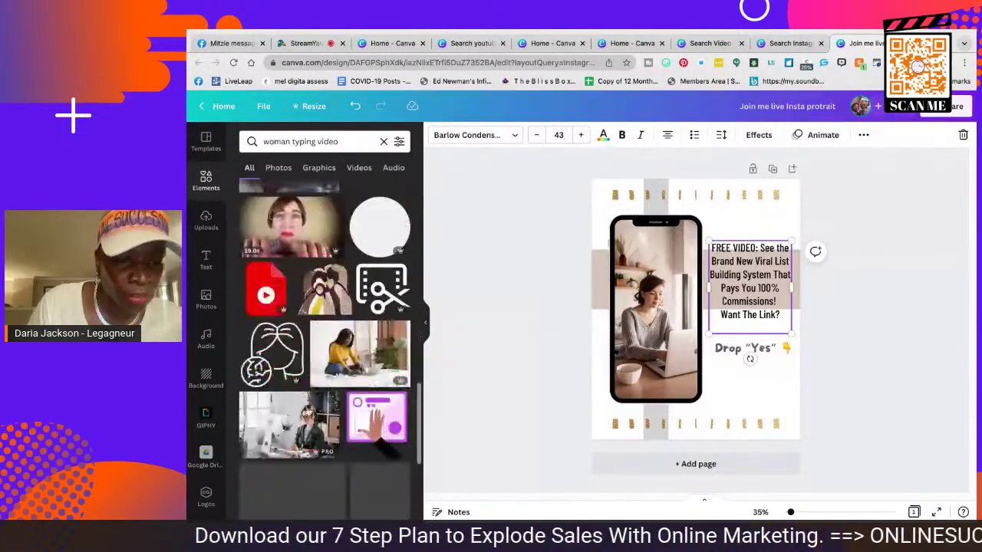
scroll(323, 391, down, 3)
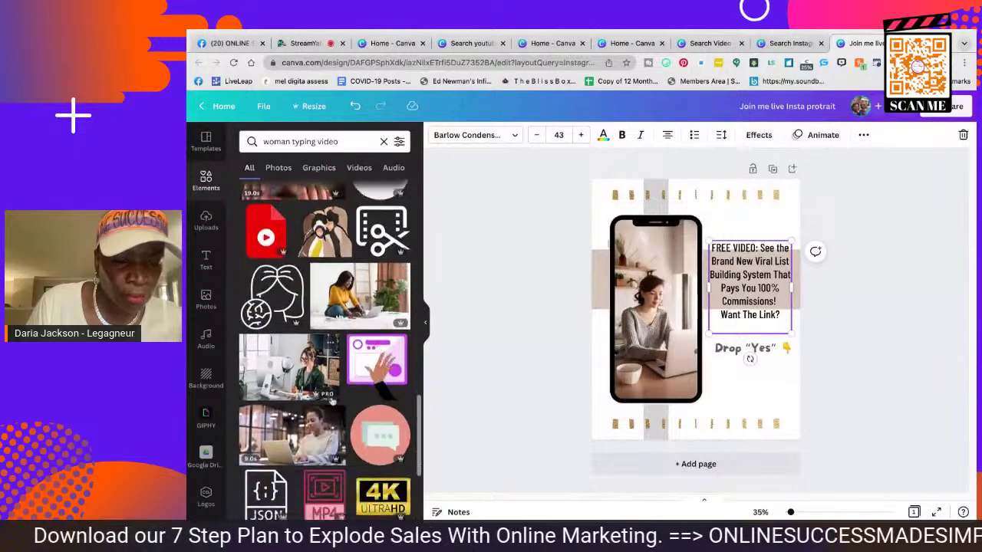
scroll(316, 414, down, 2)
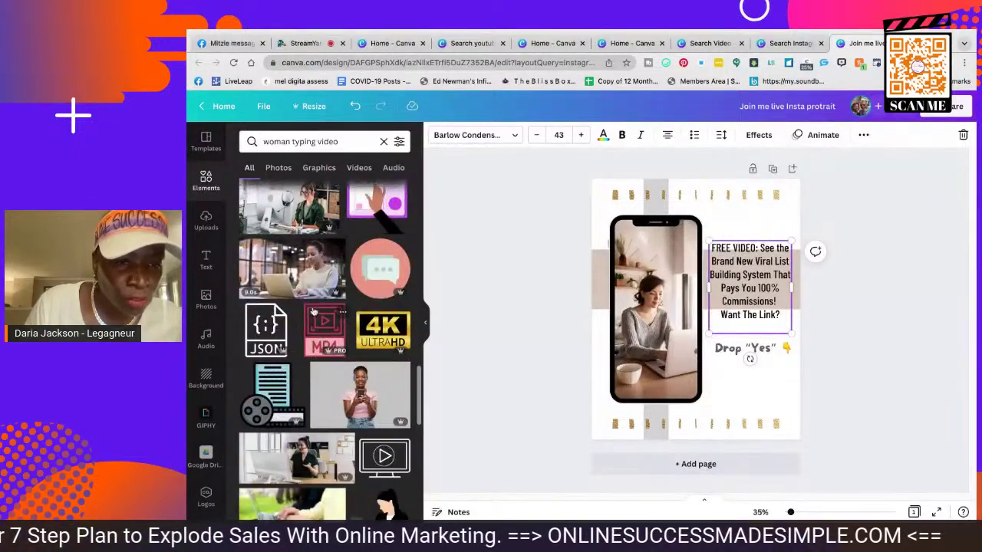
click(298, 279)
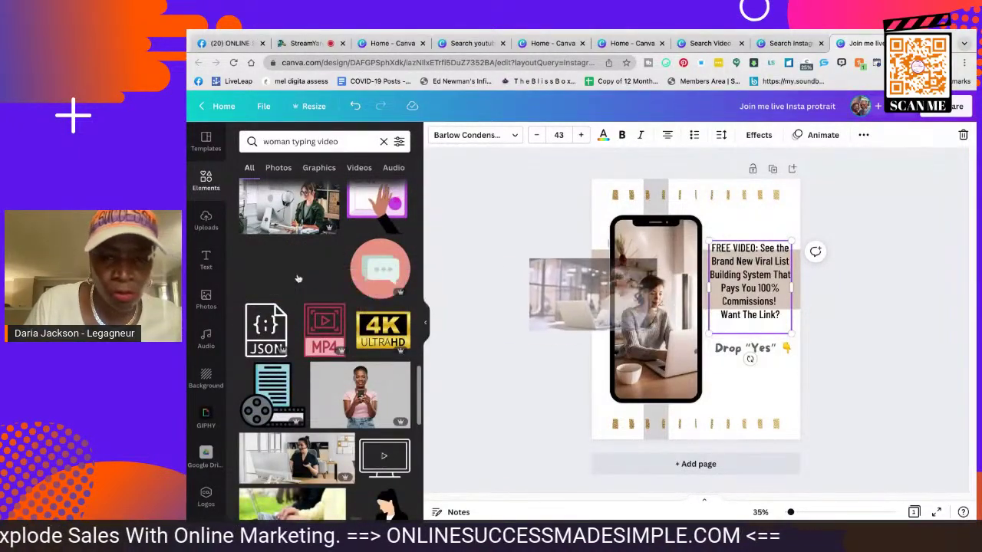
double_click(688, 327)
drag(681, 335, 649, 335)
click(527, 474)
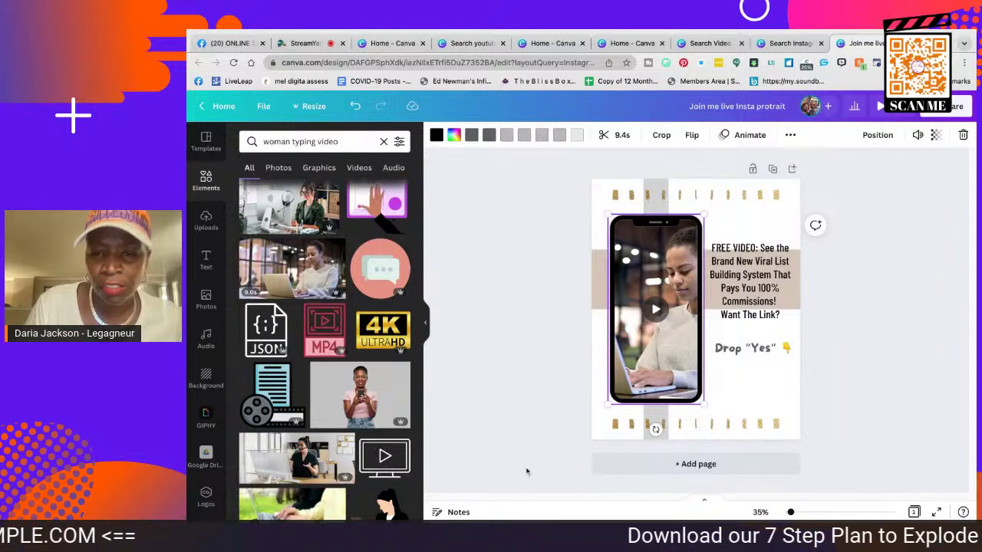
Preview the clip in the phone frame and view the design's resize options without changing the size
click(654, 306)
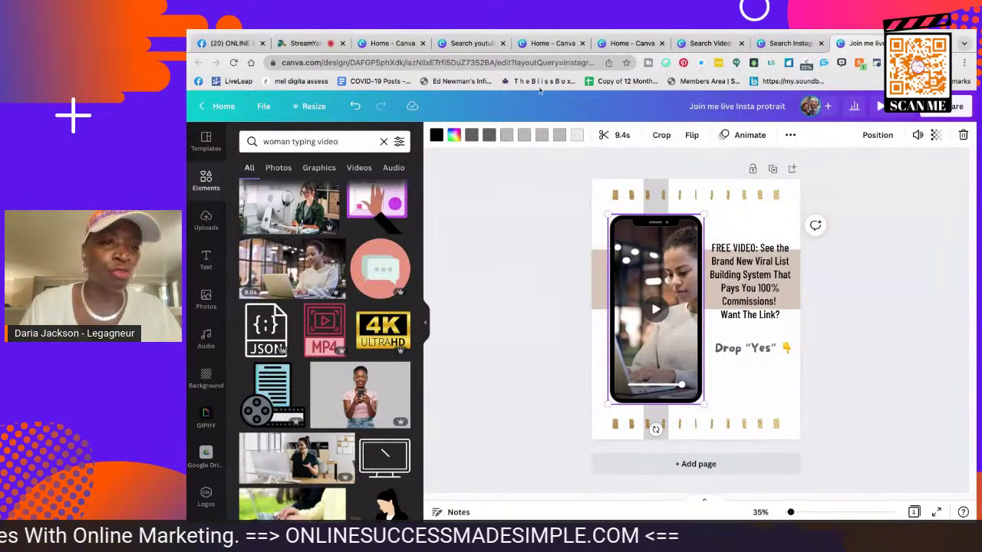
click(313, 107)
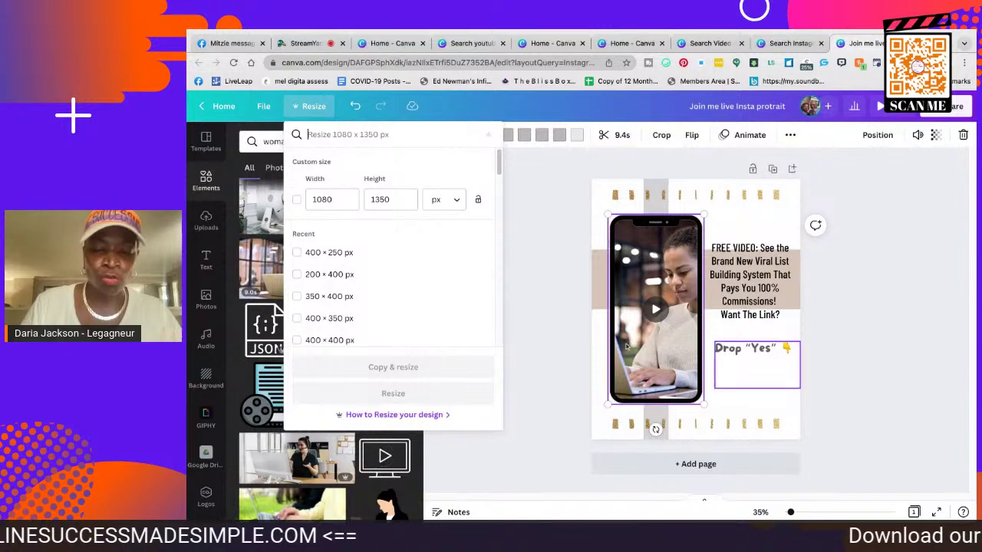
click(903, 177)
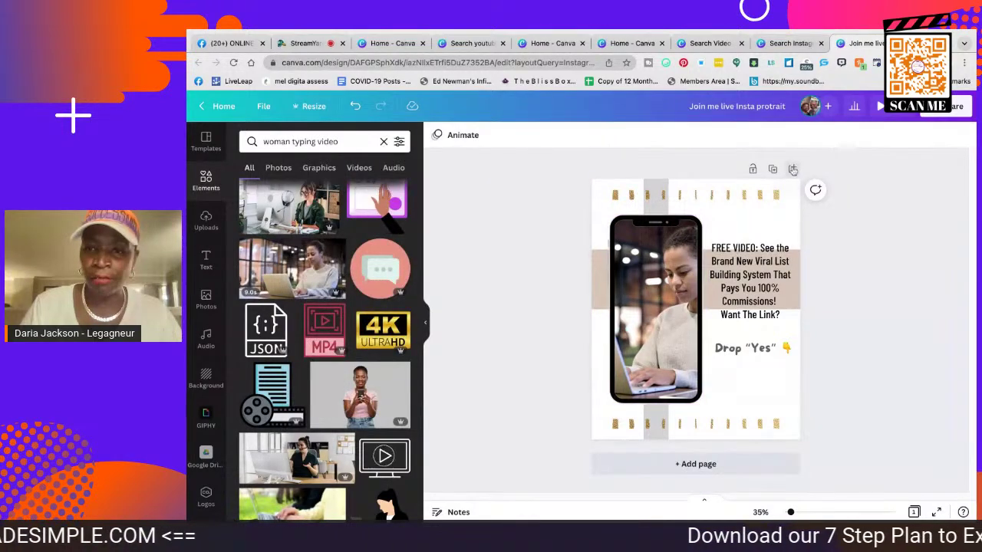
Add a blank page after the promo post and duplicate the post's first page
click(792, 168)
scroll(756, 253, up, 2)
scroll(760, 276, up, 3)
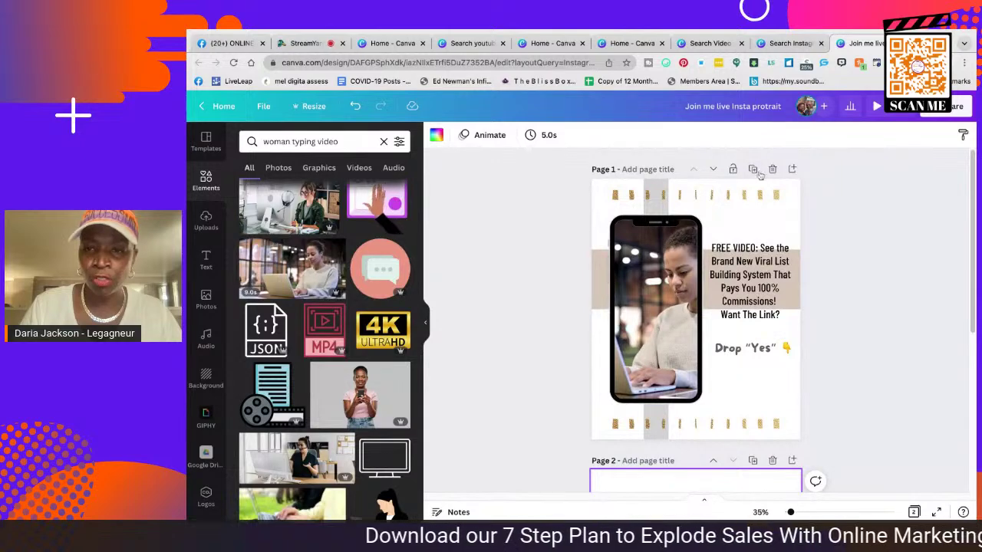
click(754, 169)
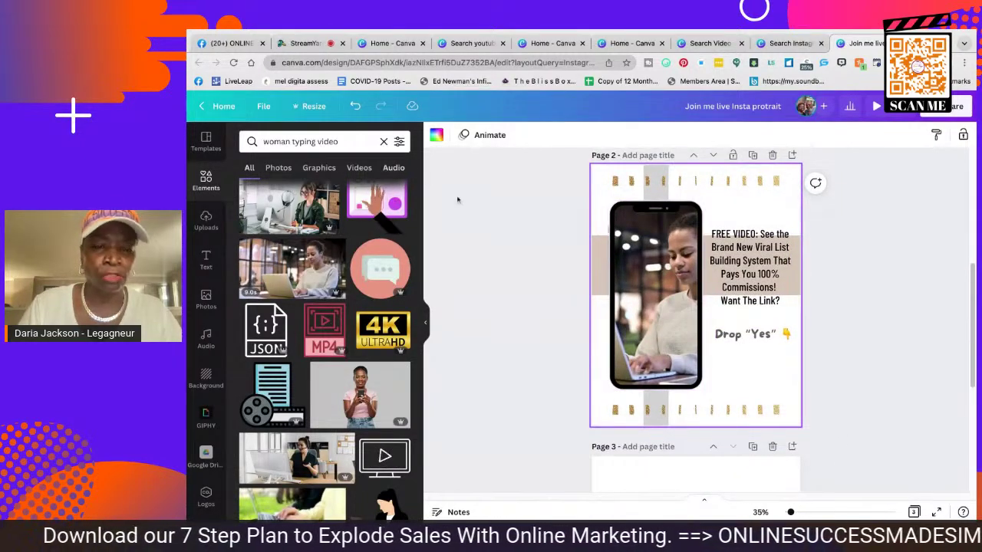
scroll(713, 301, up, 4)
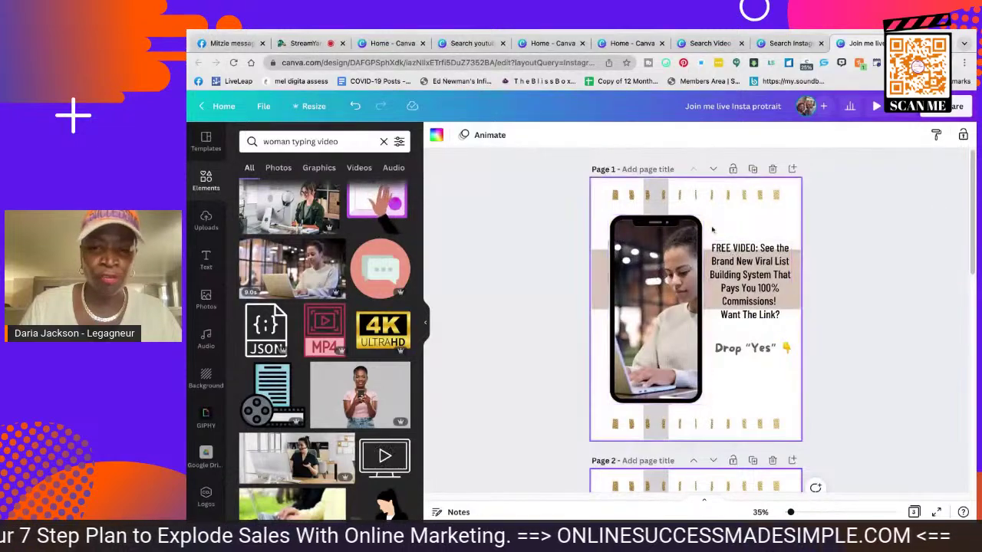
scroll(714, 299, down, 3)
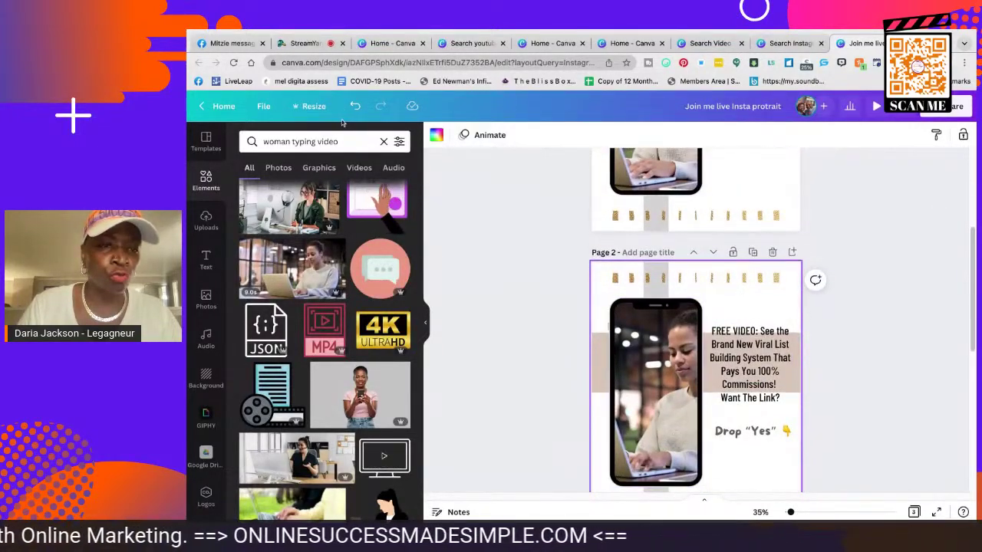
Create a copy of the design resized to the Instagram Story format, 1080 × 1920 px
click(311, 110)
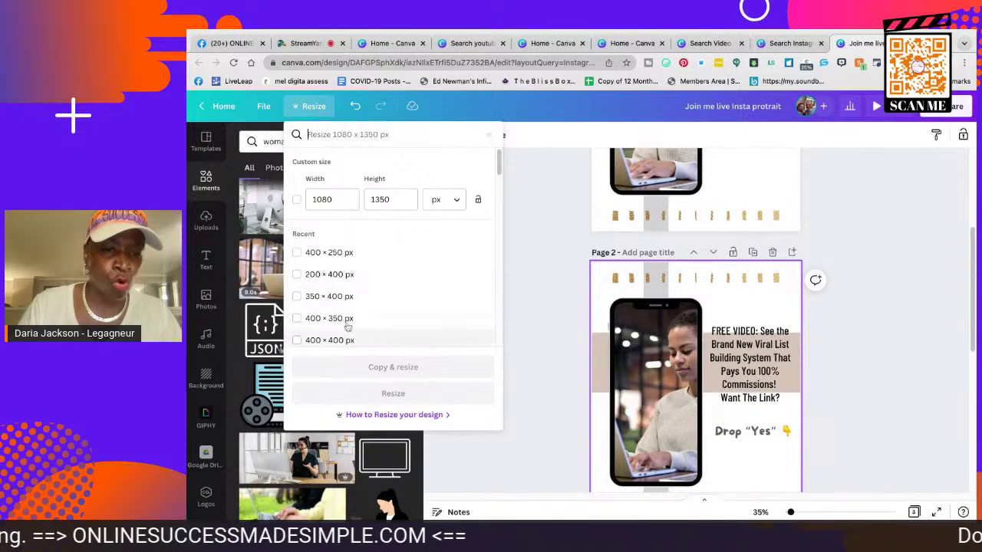
scroll(338, 261, down, 2)
scroll(353, 219, down, 1)
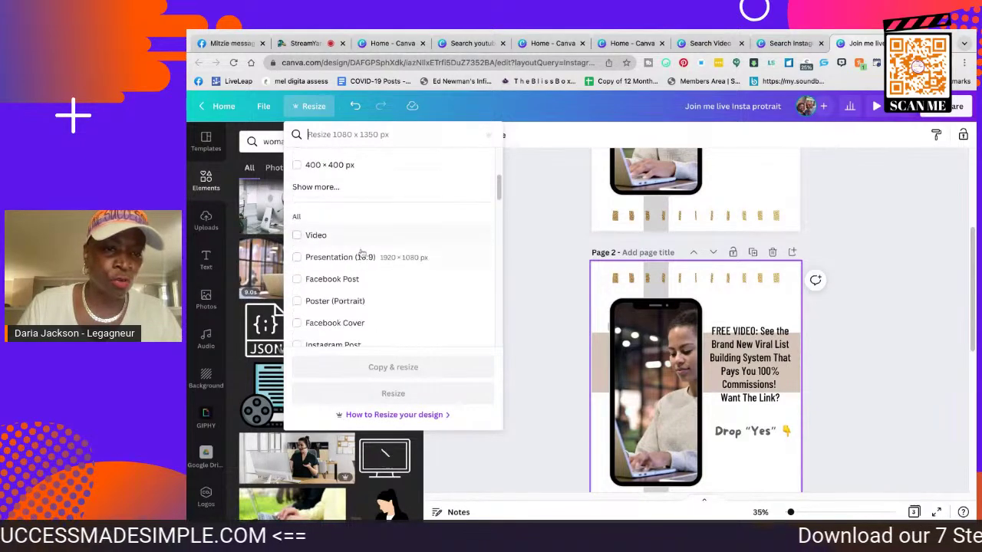
scroll(366, 261, up, 2)
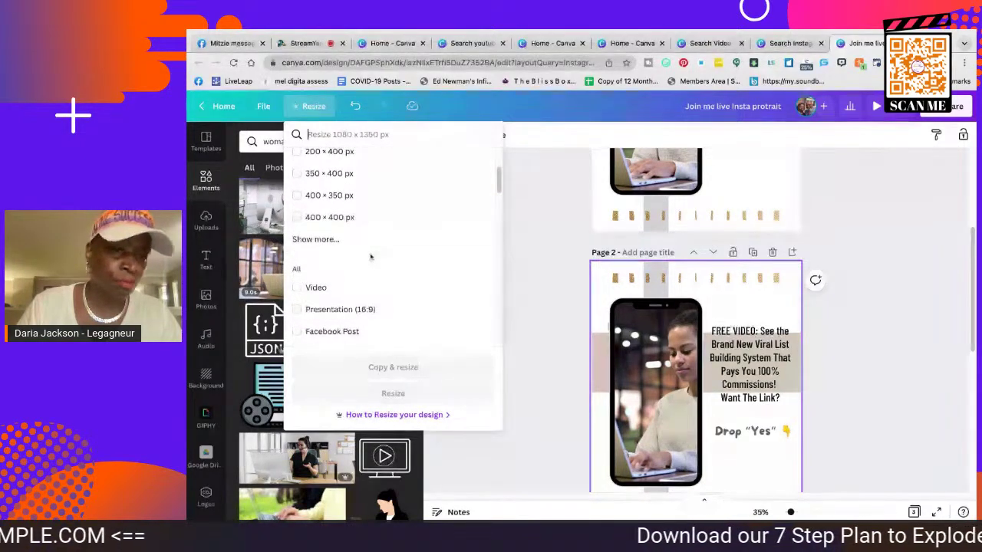
scroll(373, 258, up, 3)
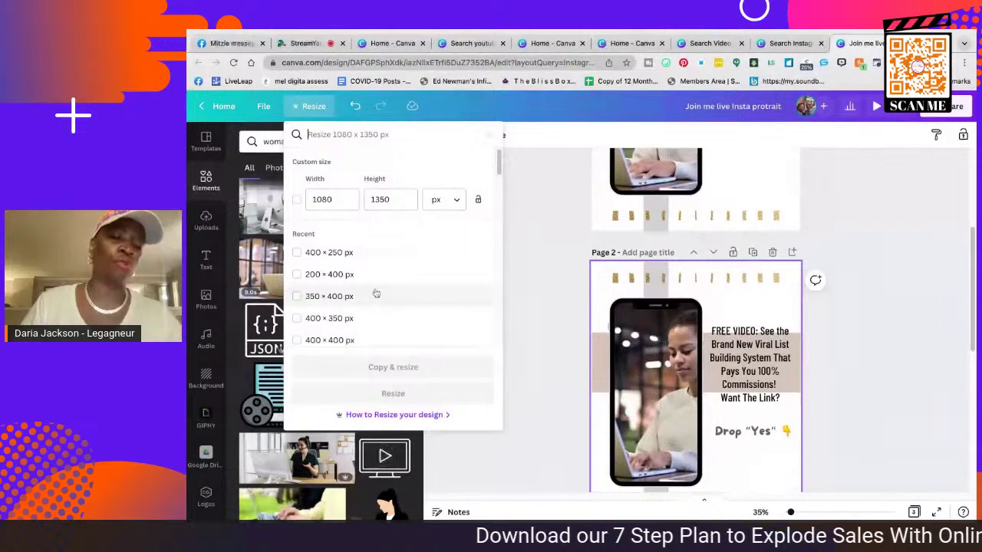
scroll(376, 281, down, 3)
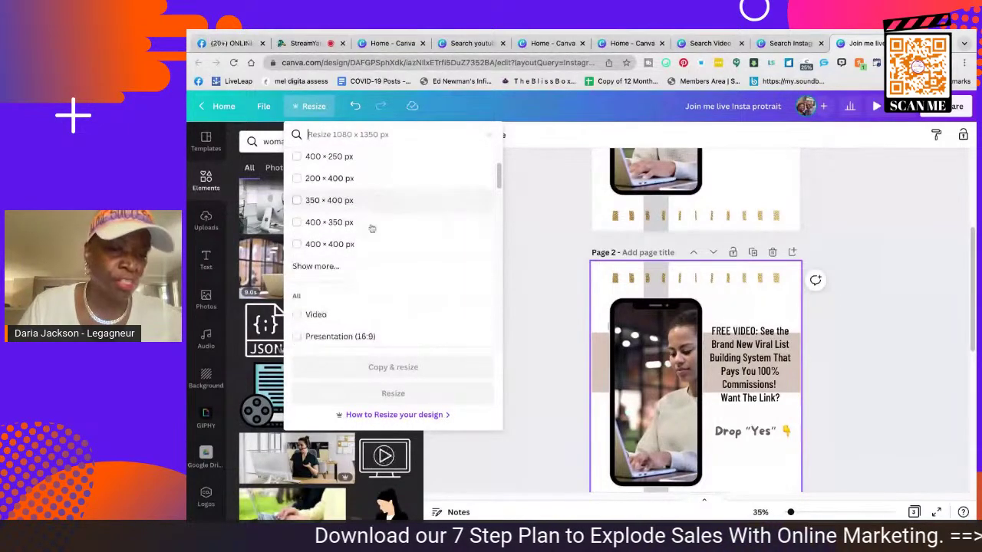
scroll(373, 228, down, 3)
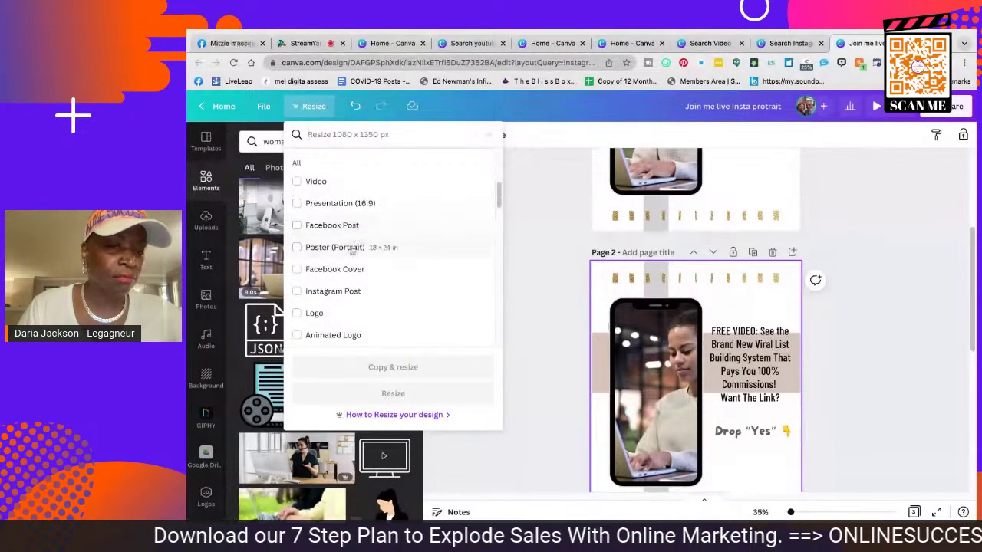
scroll(370, 296, down, 3)
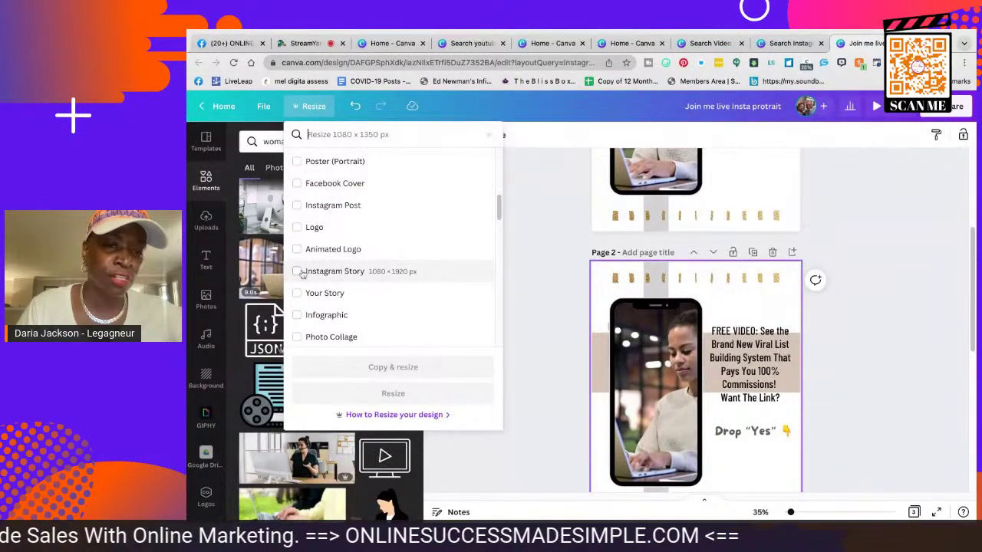
click(298, 272)
click(412, 370)
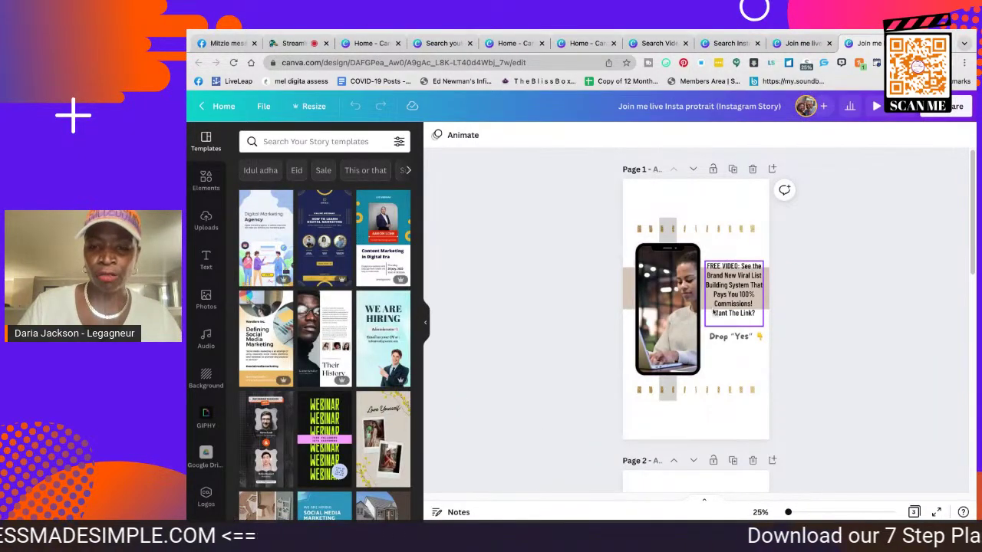
Examine how the layout of each page fits in the Instagram Story copy
scroll(698, 337, down, 5)
scroll(701, 349, up, 5)
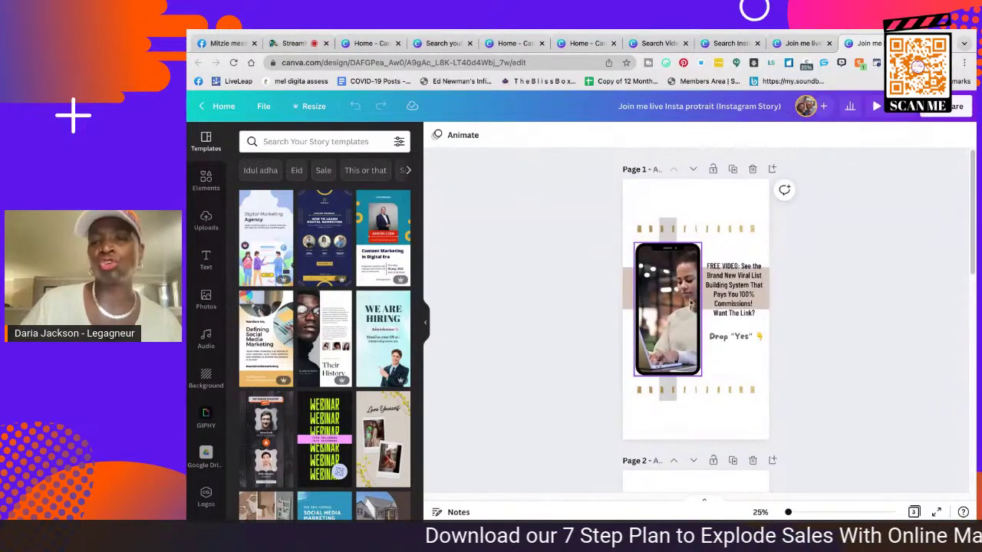
scroll(687, 337, down, 4)
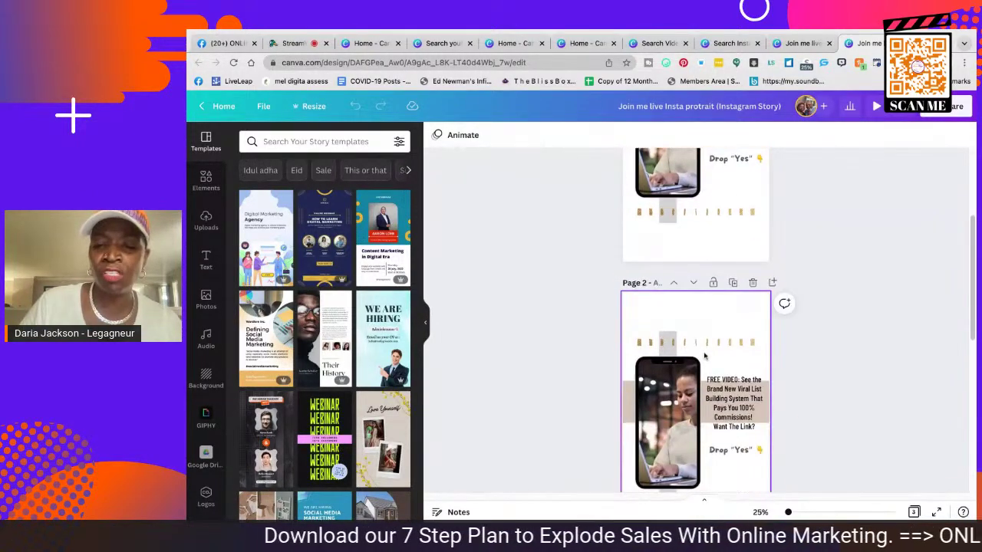
scroll(705, 287, up, 3)
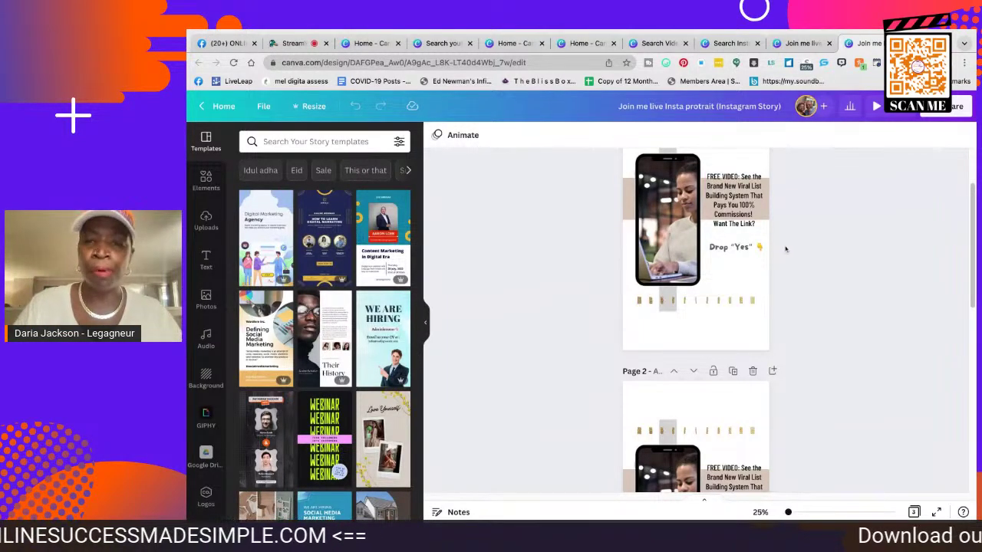
scroll(714, 281, up, 5)
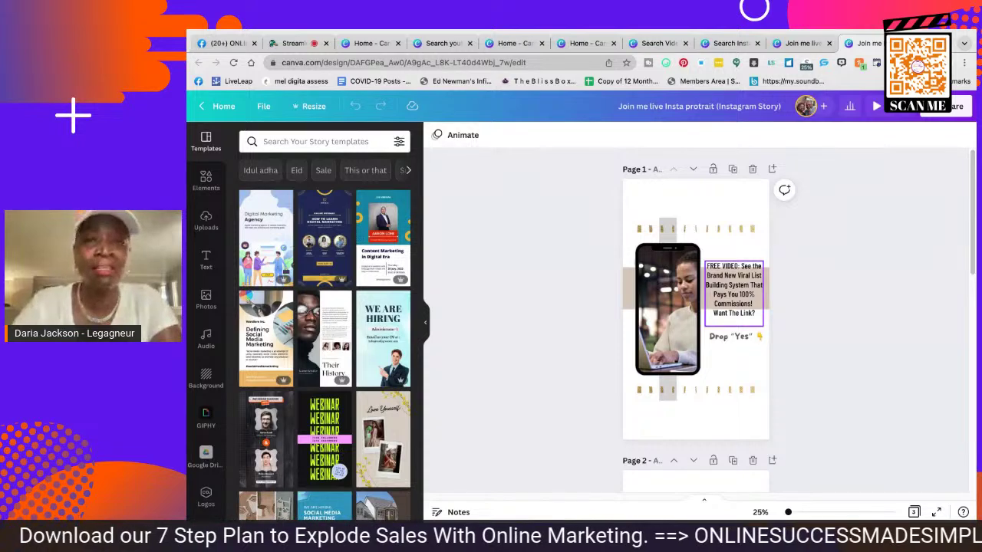
Switch to the StreamYard studio and remove the shared screen from the live broadcast
click(301, 44)
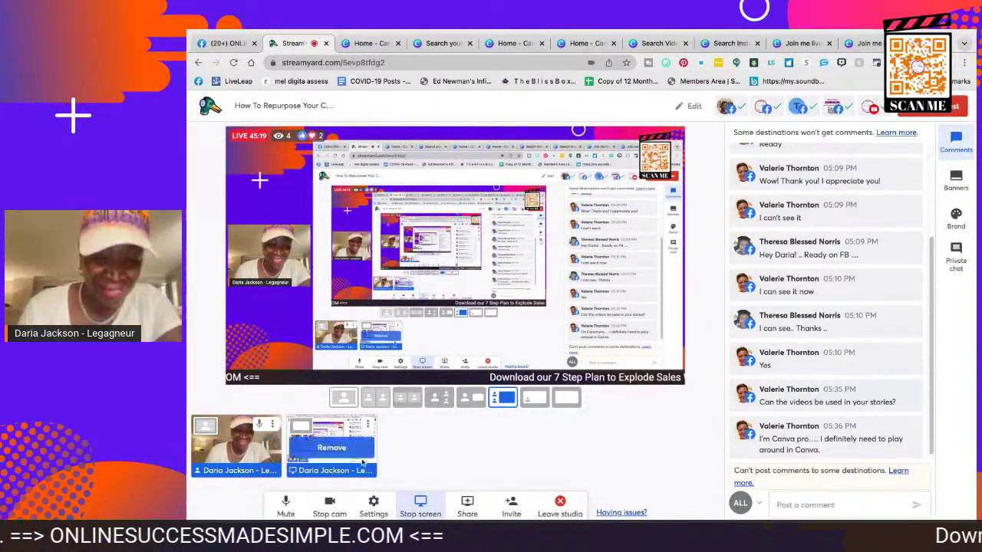
click(332, 451)
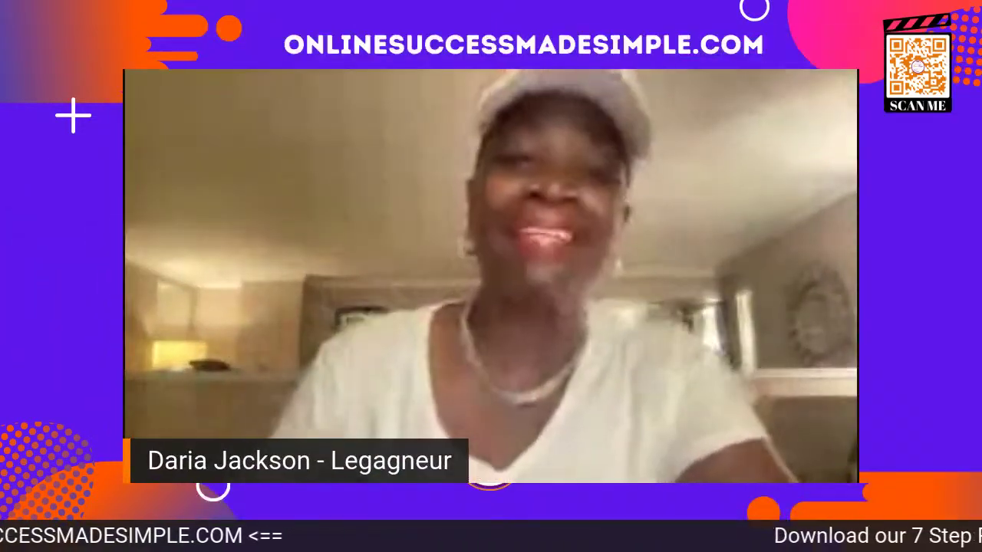